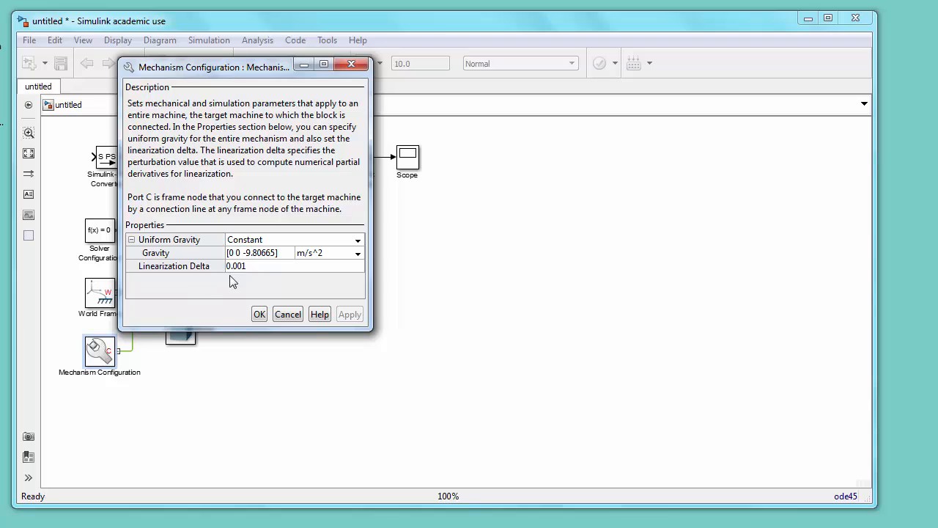
Step: Edit the uniform gravity vector in the Mechanism Configuration block and close its dialog
{"action": "left_click", "coordinate": [273, 252]}
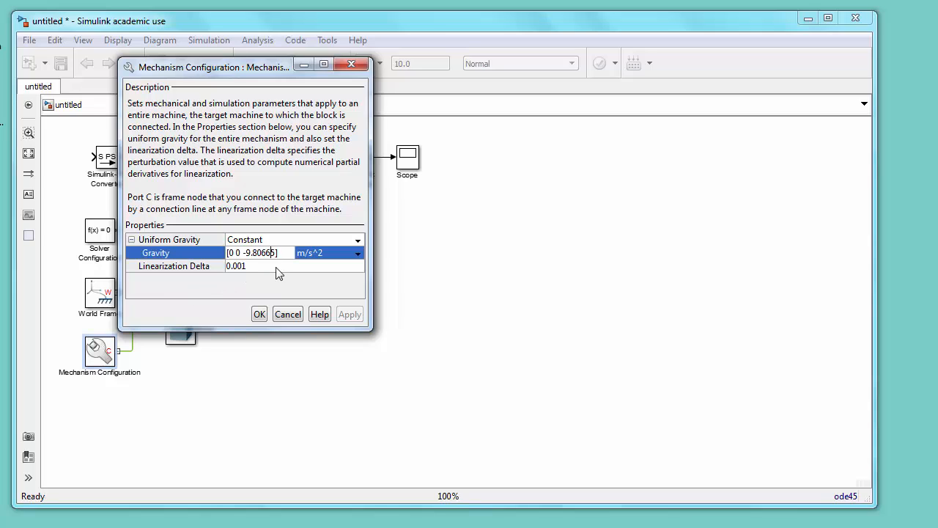
{"action": "key", "text": "BackSpace"}
{"action": "key", "text": "BackSpace"}
{"action": "type", "text": "1"}
{"action": "left_click", "coordinate": [259, 314]}
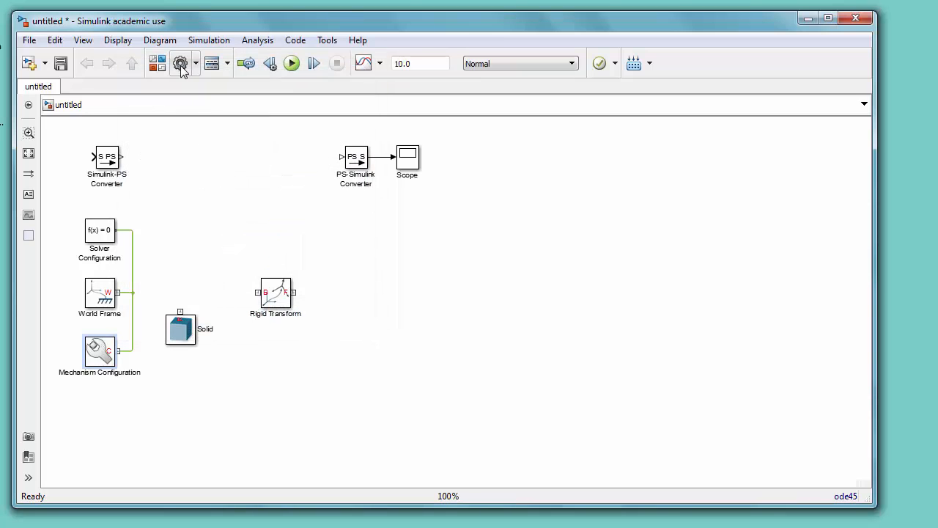
Step: In the model's solver configuration parameters, set the max step size to 1/60
{"action": "left_click", "coordinate": [182, 65]}
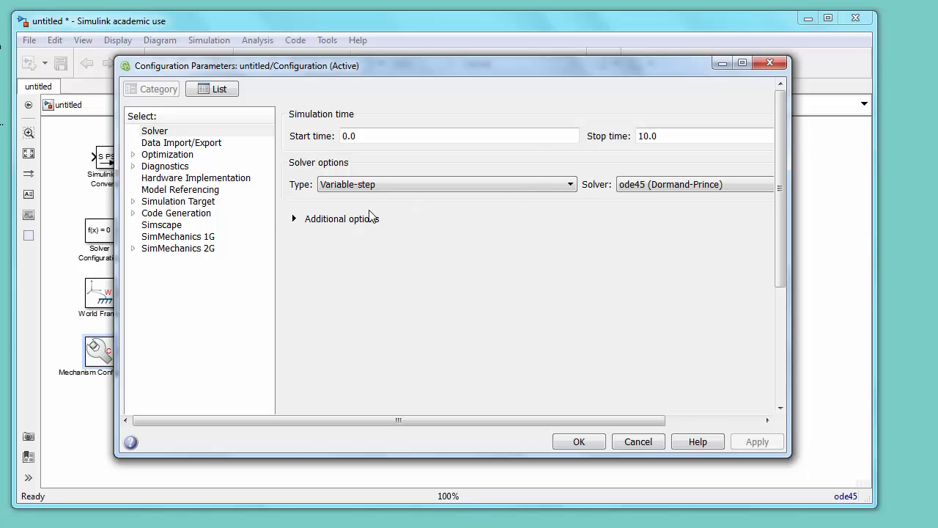
{"action": "left_click", "coordinate": [294, 220]}
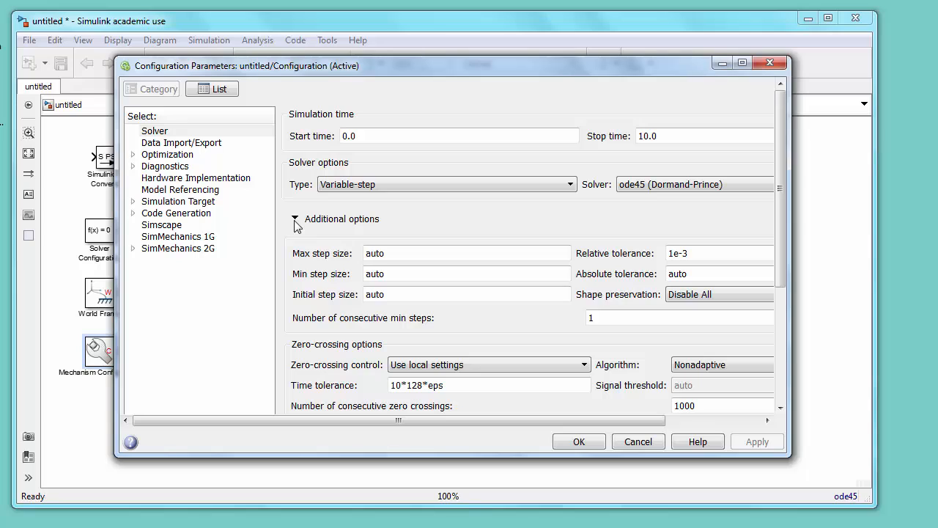
{"action": "double_click", "coordinate": [397, 254]}
{"action": "type", "text": "1/60"}
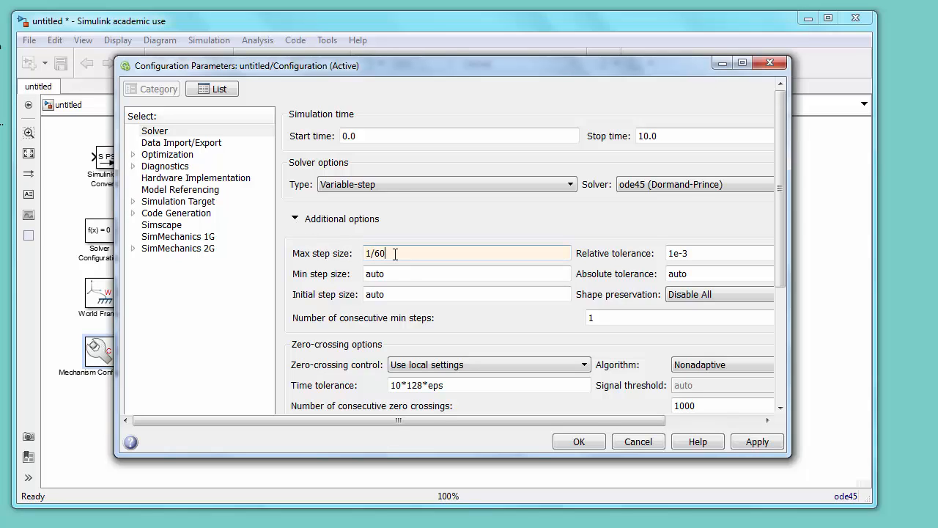
{"action": "left_click", "coordinate": [583, 442]}
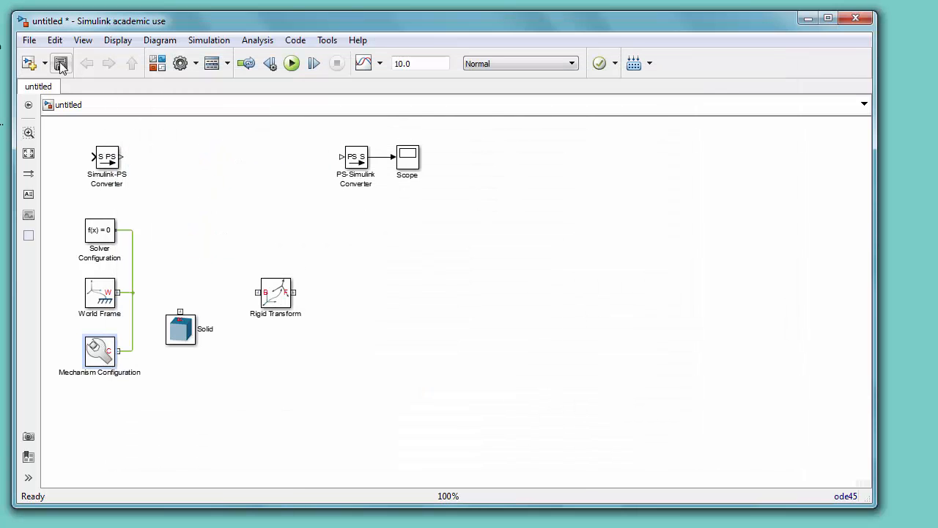
Step: Save the model as pendulumExample
{"action": "left_click", "coordinate": [61, 64]}
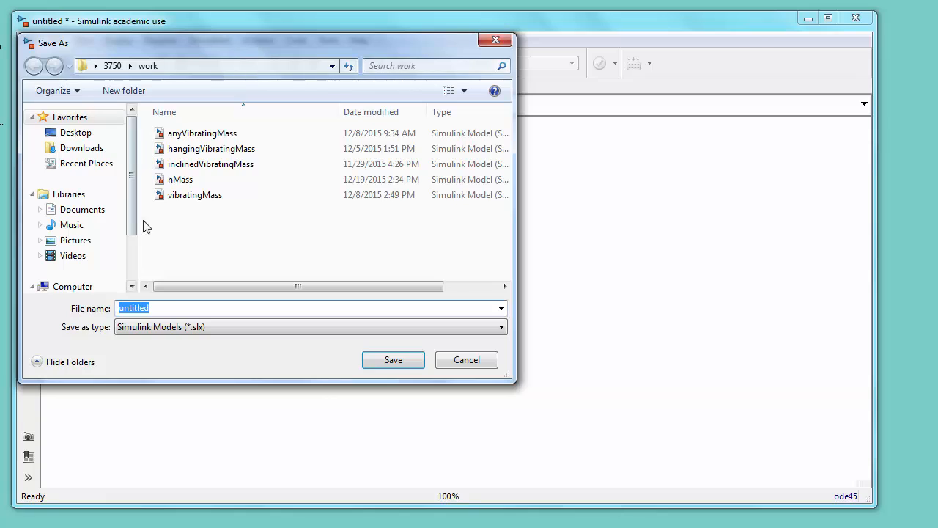
{"action": "type", "text": "pendulu"}
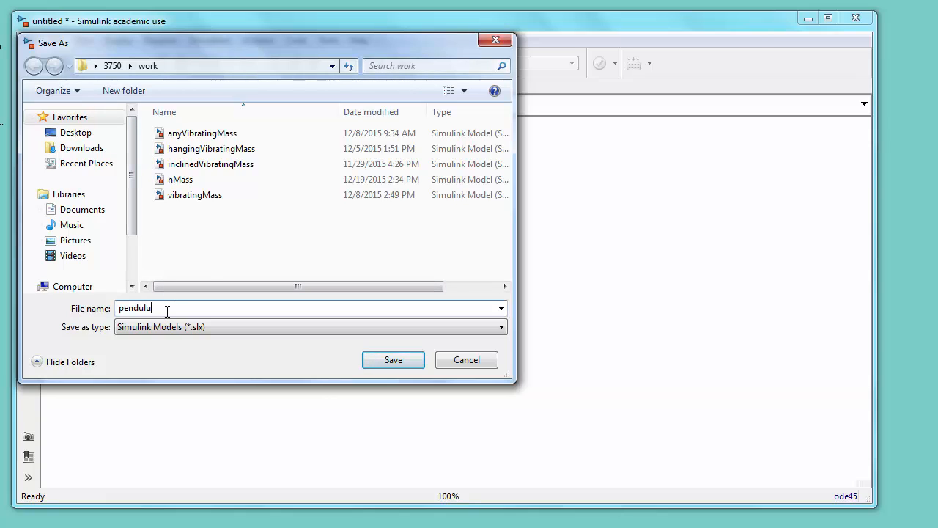
{"action": "type", "text": "mExample"}
{"action": "left_click", "coordinate": [402, 357]}
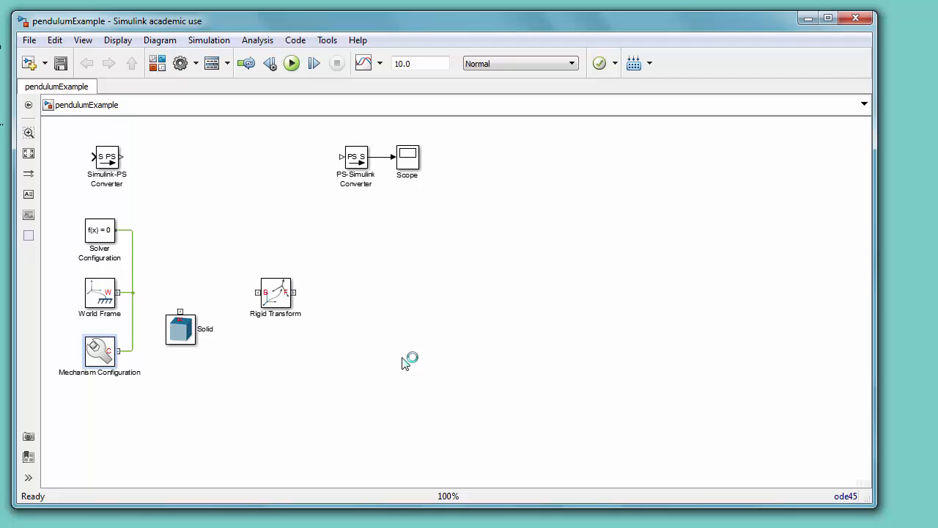
Step: Move the rot_0 Rigid Transform block up and slightly left on the canvas
{"action": "left_click", "coordinate": [290, 303]}
{"action": "left_click_drag", "start_coordinate": [282, 299], "coordinate": [268, 258]}
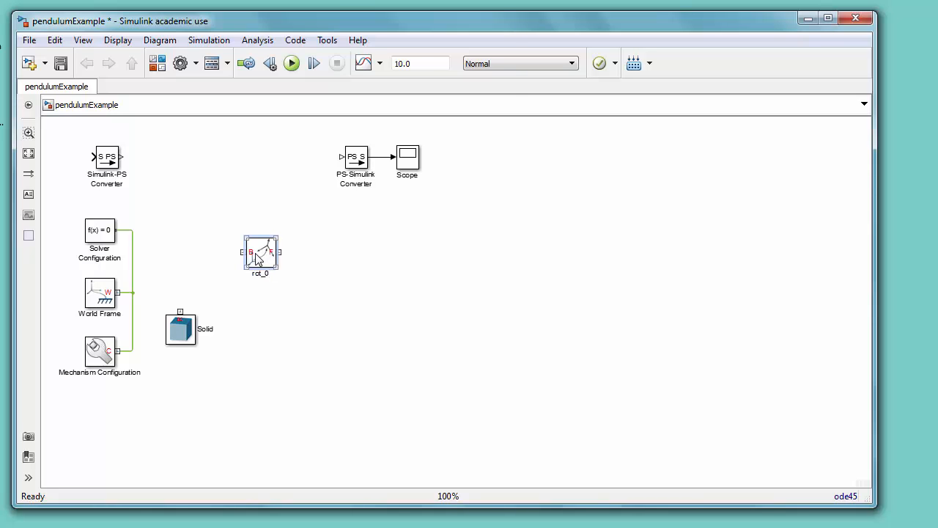
Step: Set the rot_0 block's foreground color to red
{"action": "right_click", "coordinate": [257, 255]}
{"action": "mouse_move", "coordinate": [359, 225]}
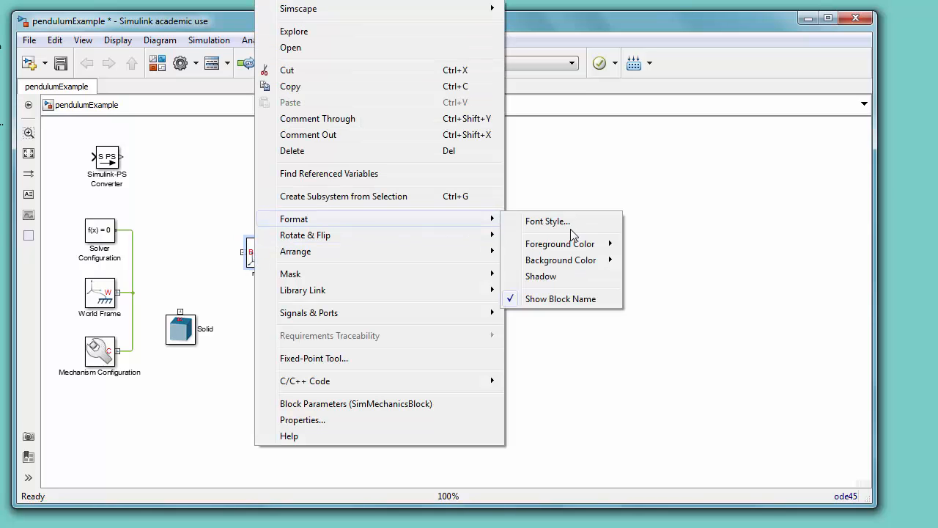
{"action": "mouse_move", "coordinate": [560, 245]}
{"action": "left_click", "coordinate": [650, 277]}
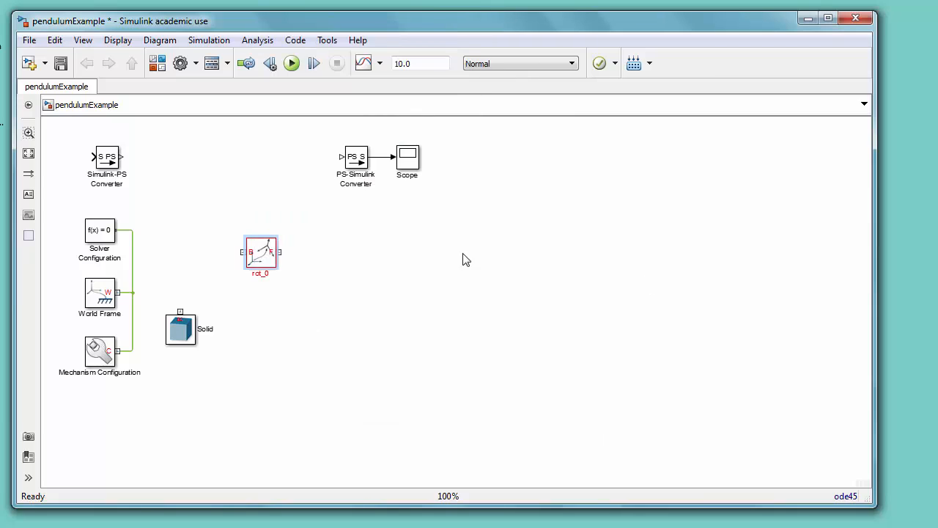
Step: Open the rot_0 block properties and add the RotationAngle and RotationAngleUnits tokens to its block annotation
{"action": "left_click", "coordinate": [258, 259]}
{"action": "right_click", "coordinate": [256, 257]}
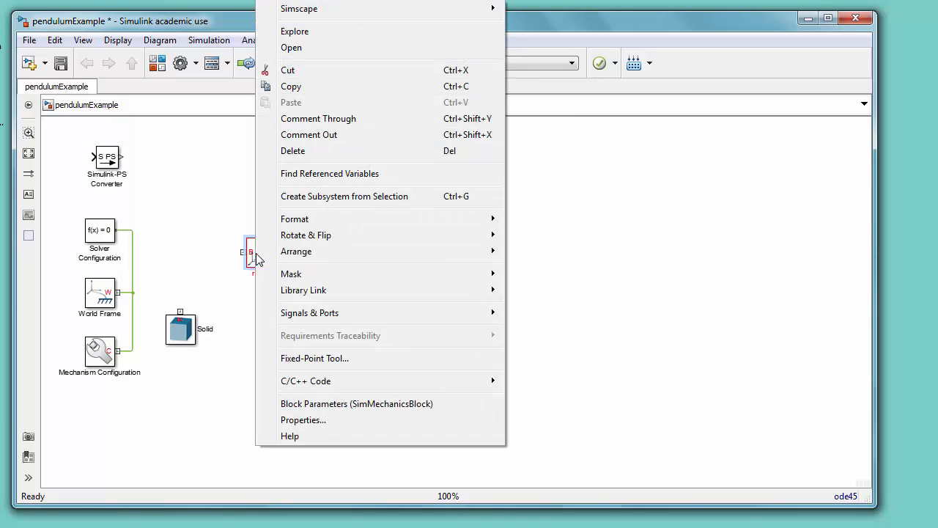
{"action": "left_click", "coordinate": [294, 422]}
{"action": "left_click", "coordinate": [382, 96]}
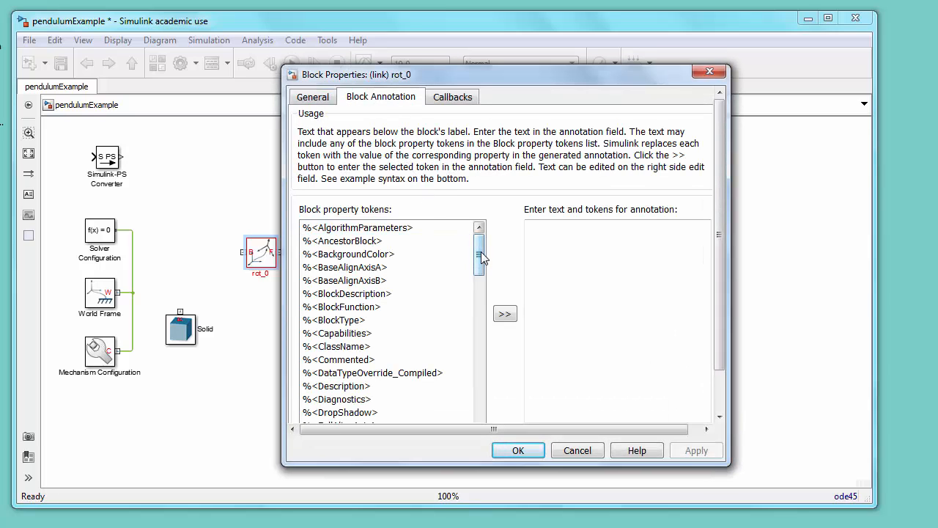
{"action": "left_click_drag", "start_coordinate": [481, 253], "coordinate": [482, 339]}
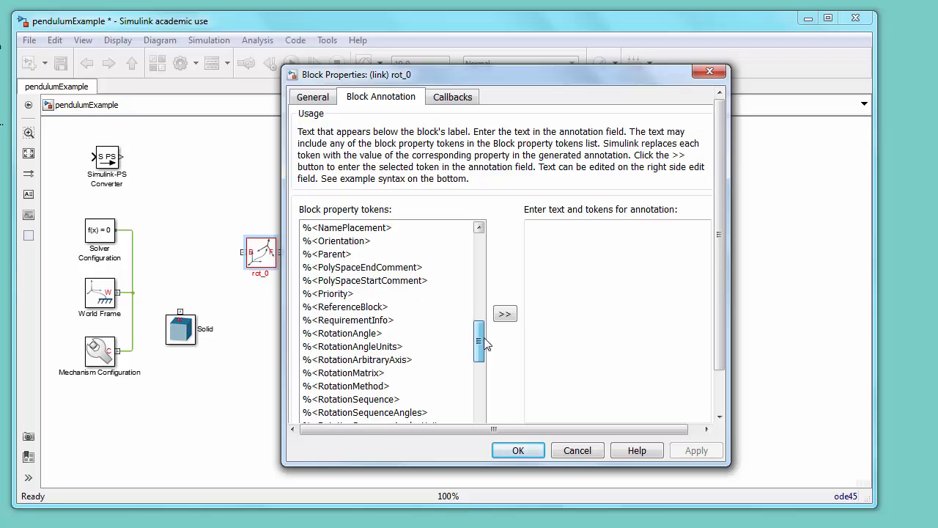
{"action": "left_click", "coordinate": [377, 334]}
{"action": "left_click", "coordinate": [503, 313]}
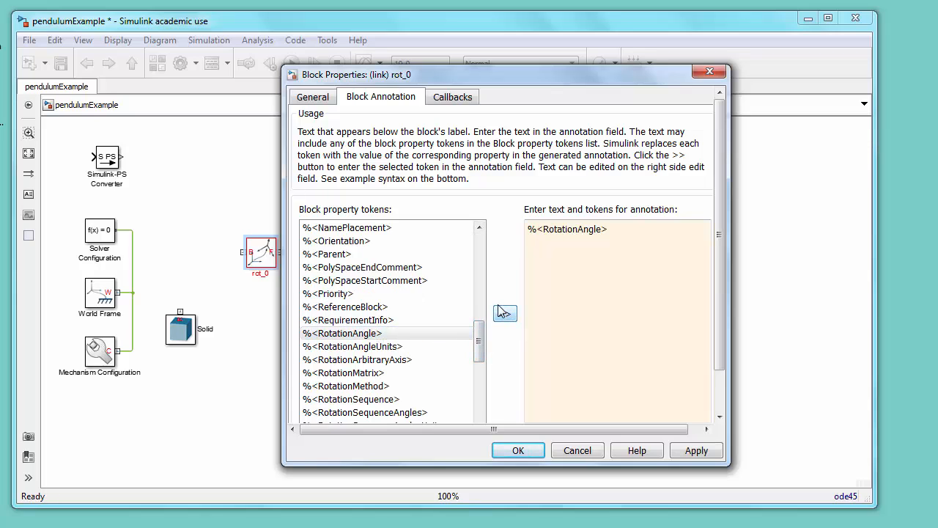
{"action": "left_click", "coordinate": [401, 346]}
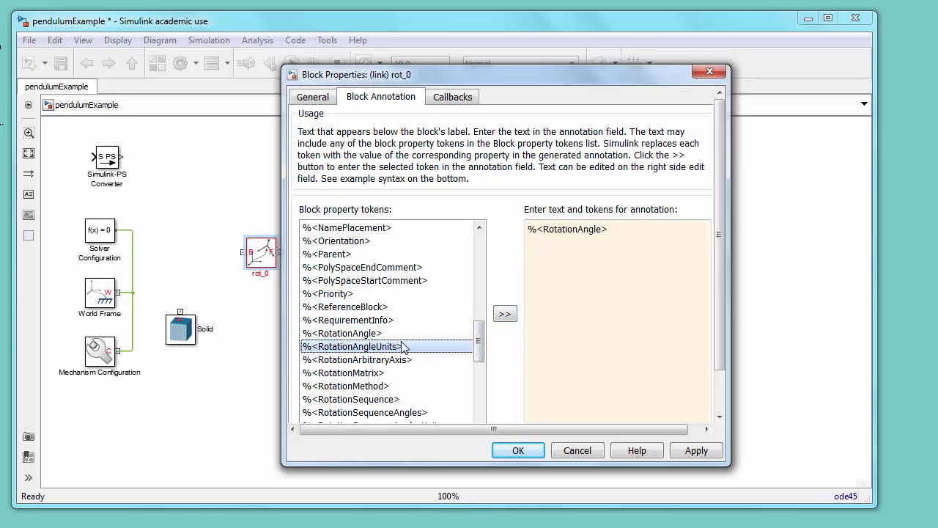
{"action": "left_click", "coordinate": [506, 321]}
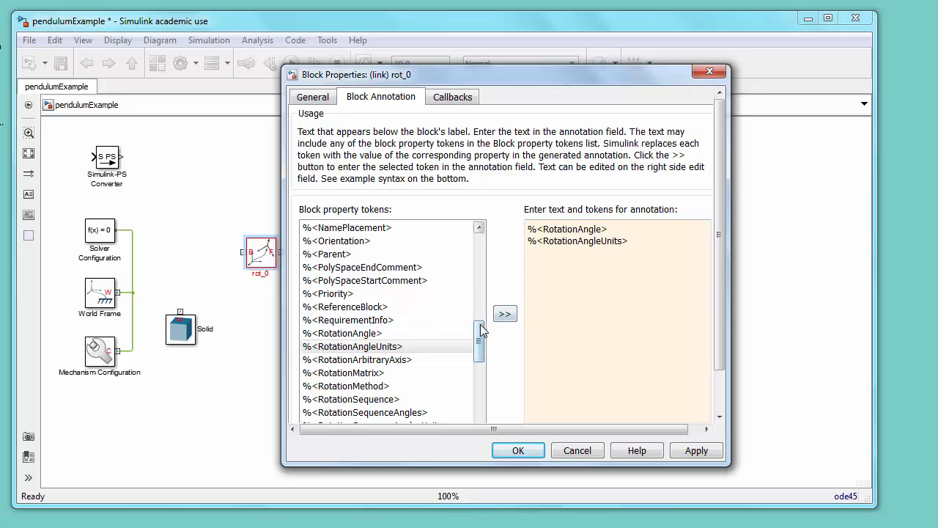
Step: Add the RotationStandardAxis token, format the annotation as angle units then "about" axis, and apply it
{"action": "left_click_drag", "start_coordinate": [481, 339], "coordinate": [483, 356]}
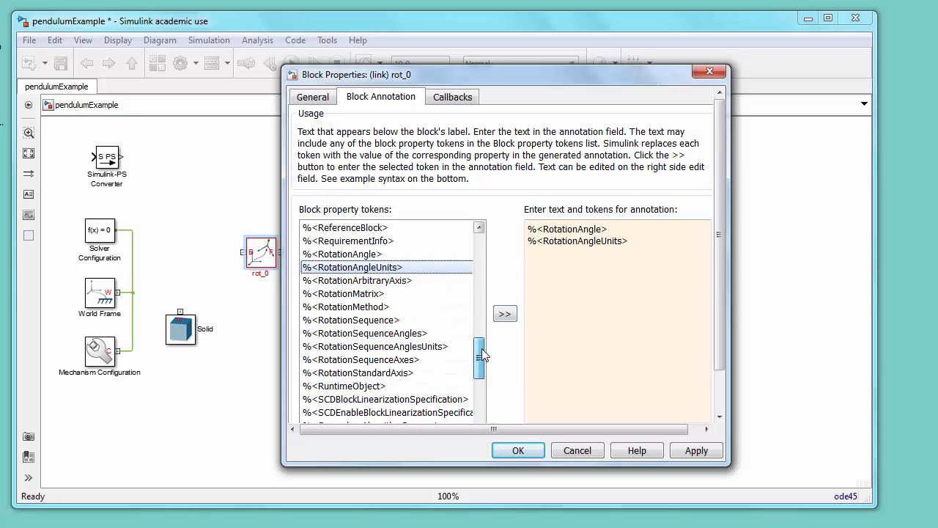
{"action": "left_click", "coordinate": [430, 374]}
{"action": "left_click", "coordinate": [506, 317]}
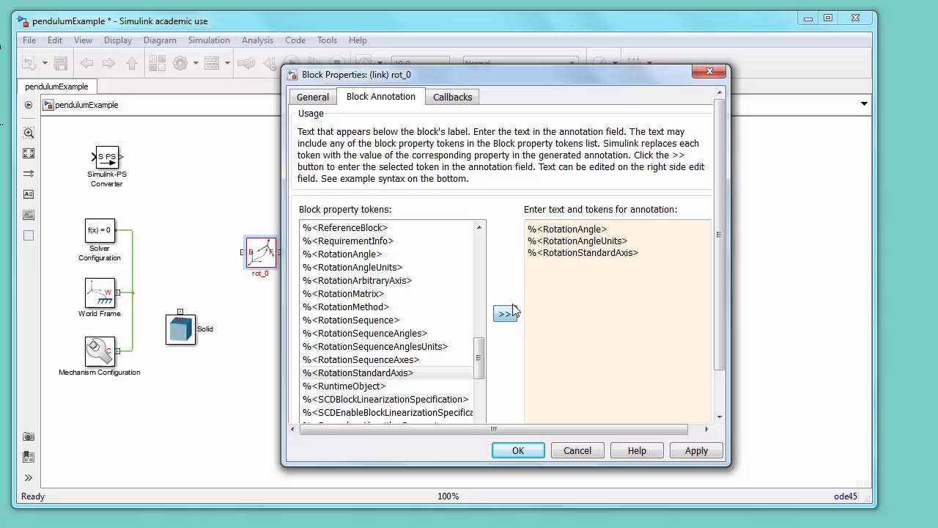
{"action": "left_click", "coordinate": [529, 241]}
{"action": "key", "text": "BackSpace"}
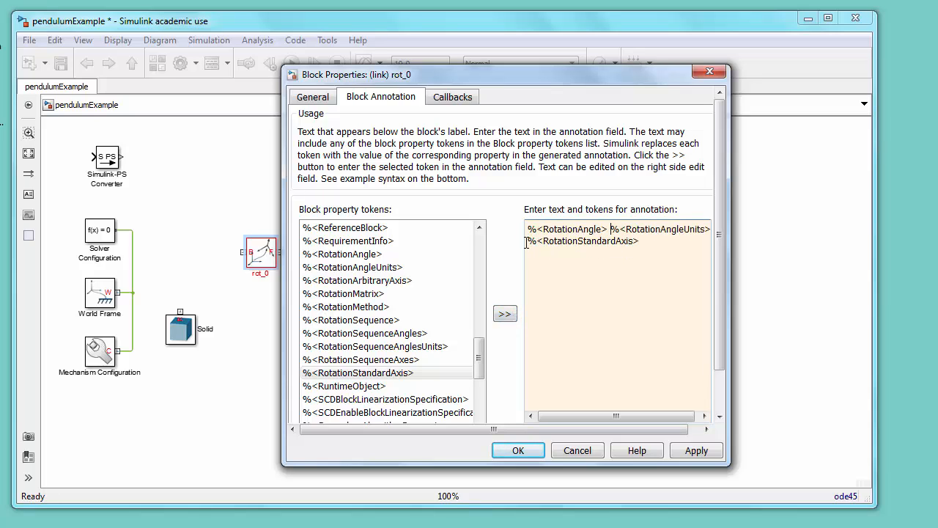
{"action": "type", "text": "about"}
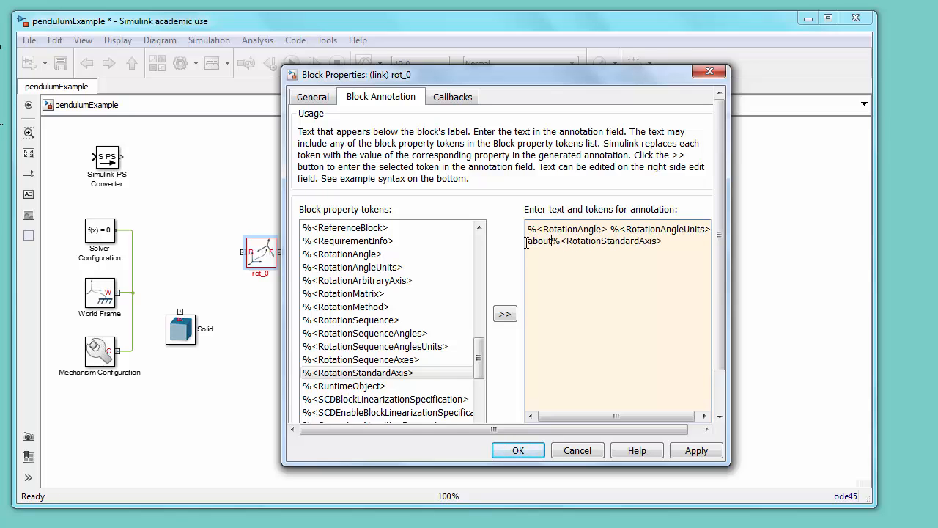
{"action": "left_click", "coordinate": [511, 450]}
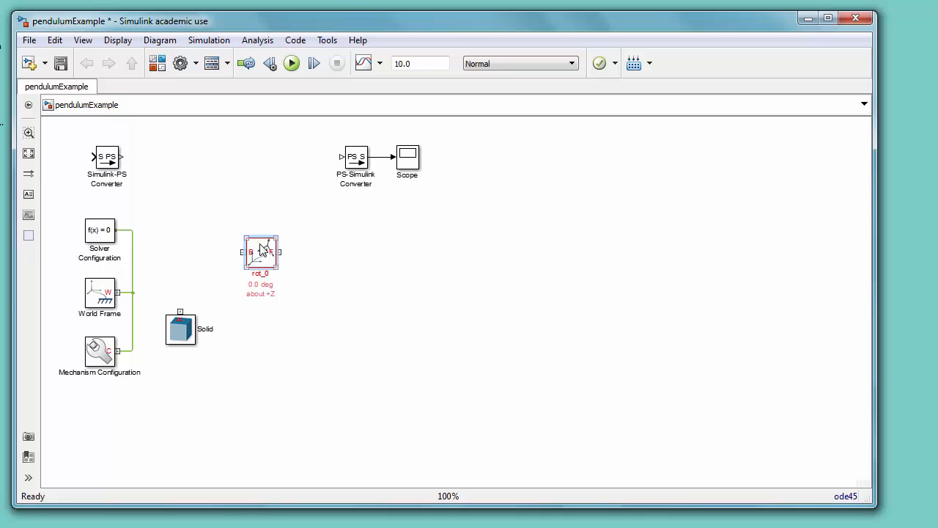
Step: Set rot_0's rotation to Standard Axis about +X with an angle of 90 deg
{"action": "double_click", "coordinate": [266, 264]}
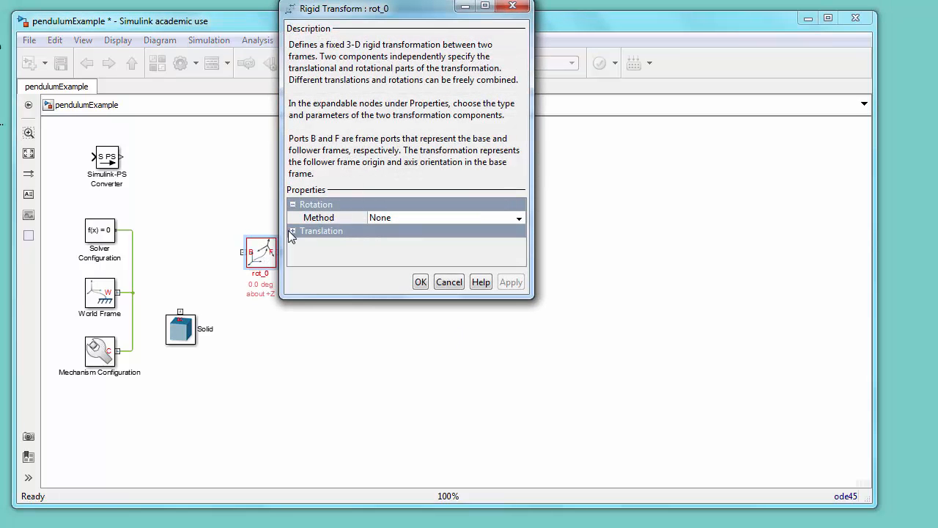
{"action": "left_click", "coordinate": [518, 219]}
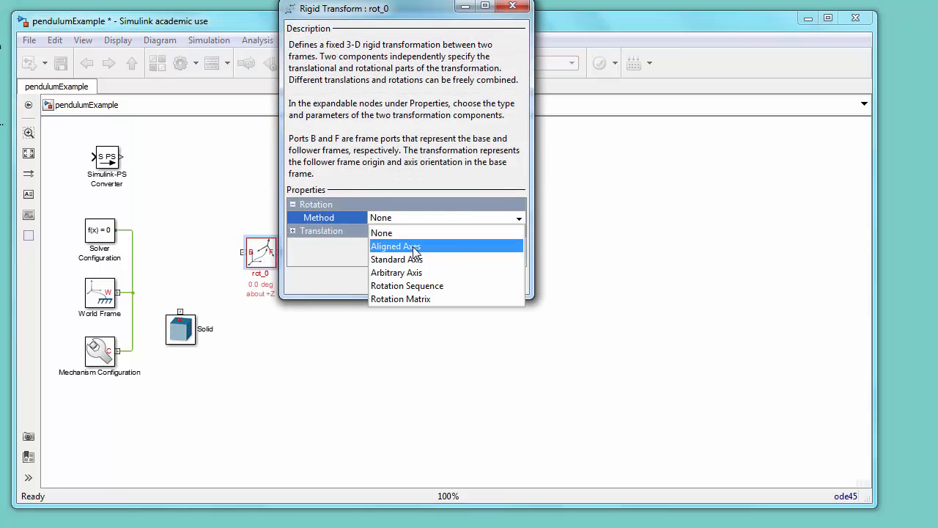
{"action": "left_click", "coordinate": [385, 259]}
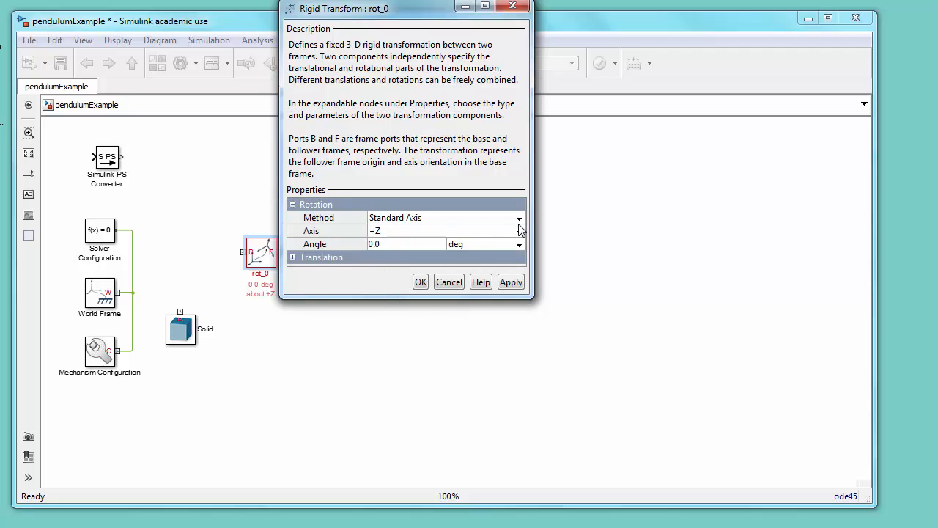
{"action": "left_click", "coordinate": [520, 231]}
{"action": "left_click", "coordinate": [414, 245]}
{"action": "left_click", "coordinate": [412, 244]}
{"action": "type", "text": "90"}
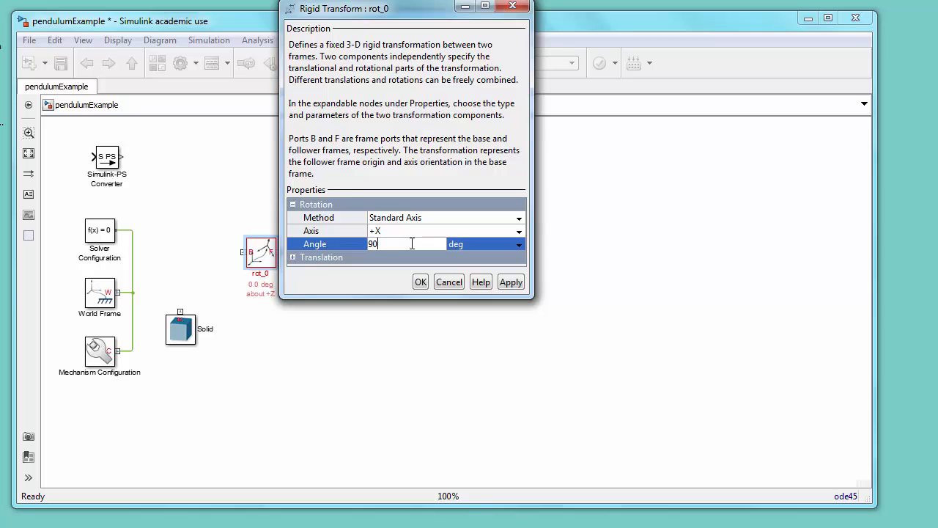
{"action": "key", "text": "Return"}
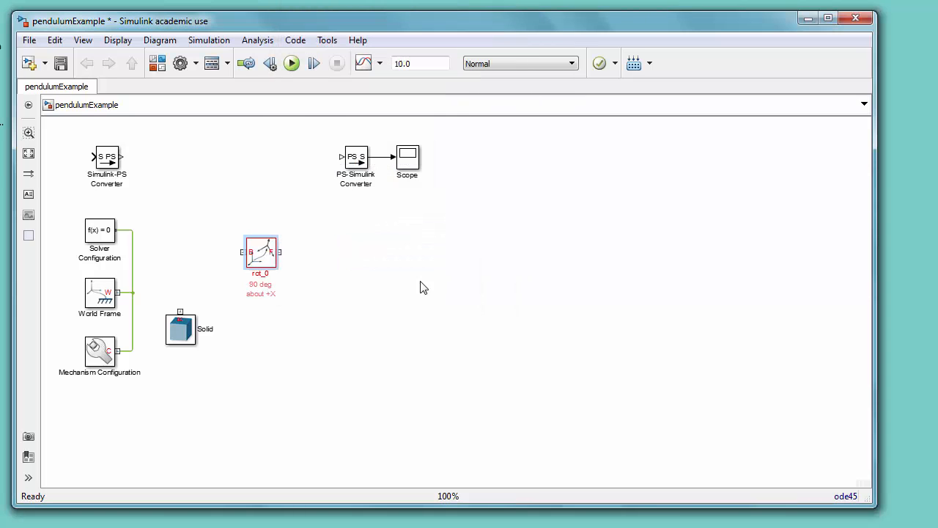
Step: Move the Solid block down and to the right
{"action": "left_click", "coordinate": [420, 282]}
{"action": "left_click", "coordinate": [189, 335]}
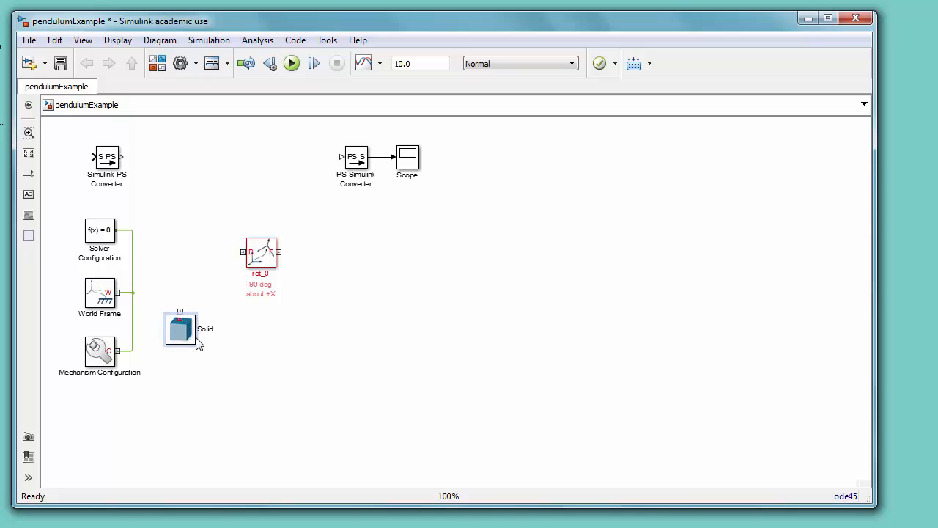
{"action": "left_click_drag", "start_coordinate": [189, 334], "coordinate": [252, 381]}
Step: Move rot_0 left so its base port connects to the World Frame line
{"action": "left_click", "coordinate": [260, 260]}
{"action": "left_click_drag", "start_coordinate": [260, 261], "coordinate": [133, 292]}
Step: Group the Solver Configuration, World Frame and Mechanism Configuration blocks into a subsystem
{"action": "left_click_drag", "start_coordinate": [65, 219], "coordinate": [149, 375]}
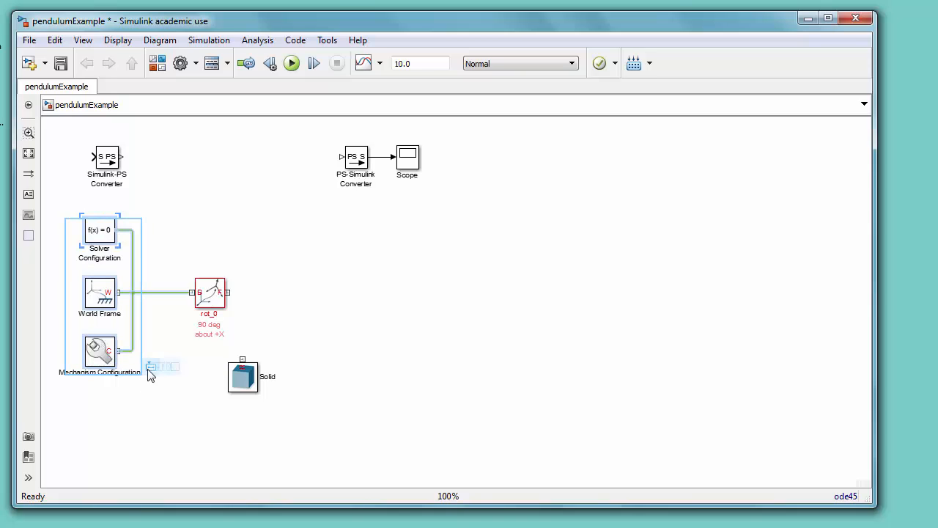
{"action": "mouse_move", "coordinate": [152, 372]}
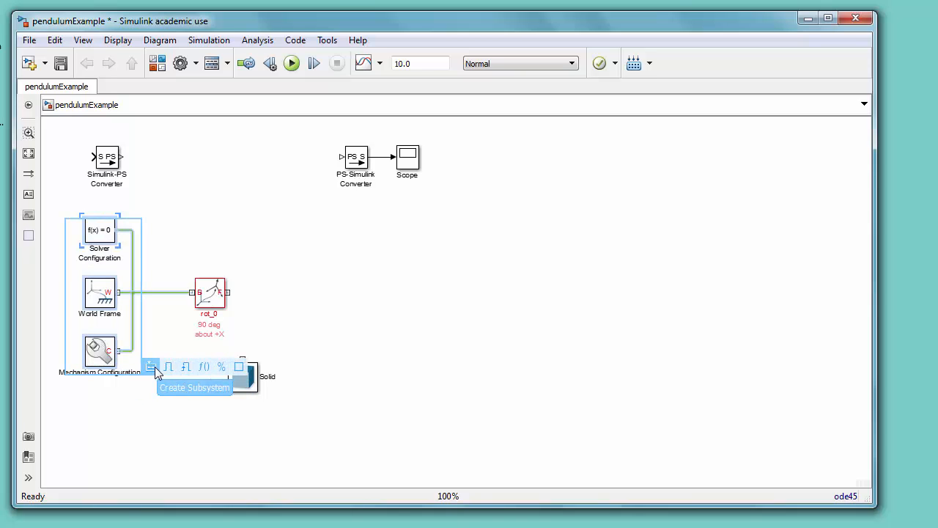
{"action": "left_click", "coordinate": [154, 369]}
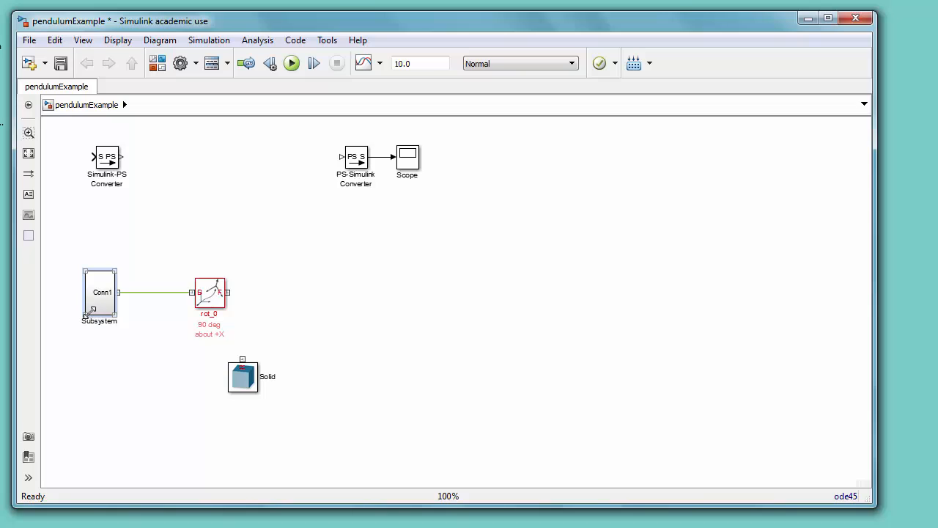
Step: Resize the new subsystem block and rename it config
{"action": "mouse_move", "coordinate": [89, 312]}
{"action": "left_mouse_down"}
{"action": "mouse_move", "coordinate": [77, 293]}
{"action": "mouse_move", "coordinate": [98, 298]}
{"action": "left_mouse_up"}
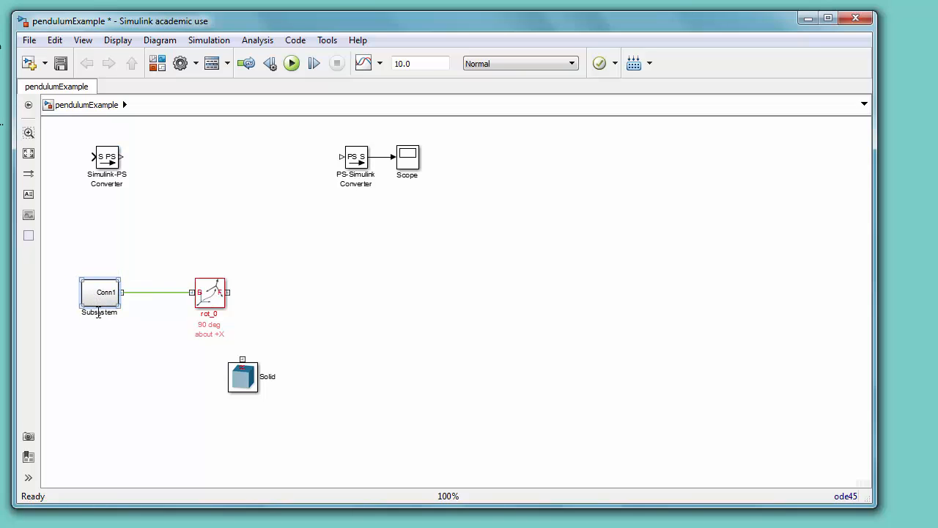
{"action": "double_click", "coordinate": [98, 312]}
{"action": "type", "text": "config"}
Step: Inside the config subsystem, rename the connection port to world, then return to the top-level model
{"action": "left_click", "coordinate": [105, 295]}
{"action": "double_click", "coordinate": [109, 296]}
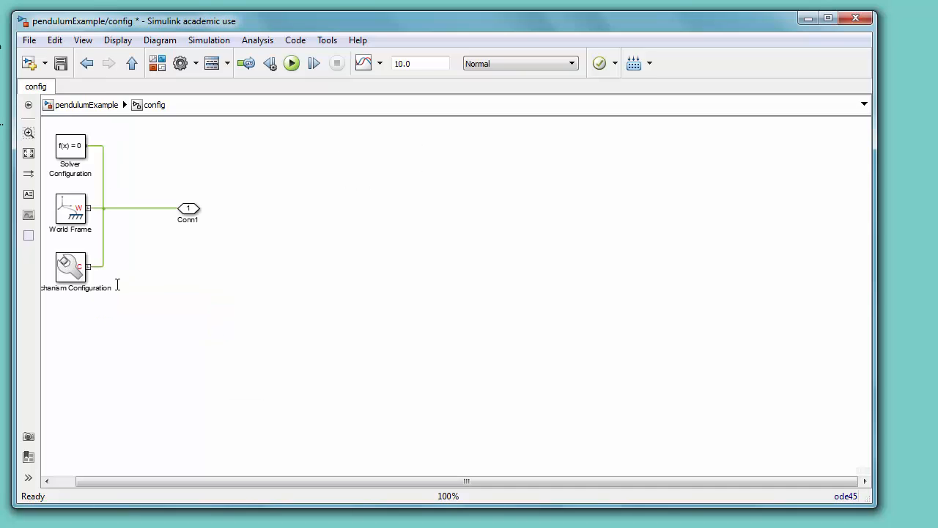
{"action": "double_click", "coordinate": [190, 220]}
{"action": "type", "text": "world"}
{"action": "left_click", "coordinate": [105, 103]}
{"action": "left_click", "coordinate": [218, 301]}
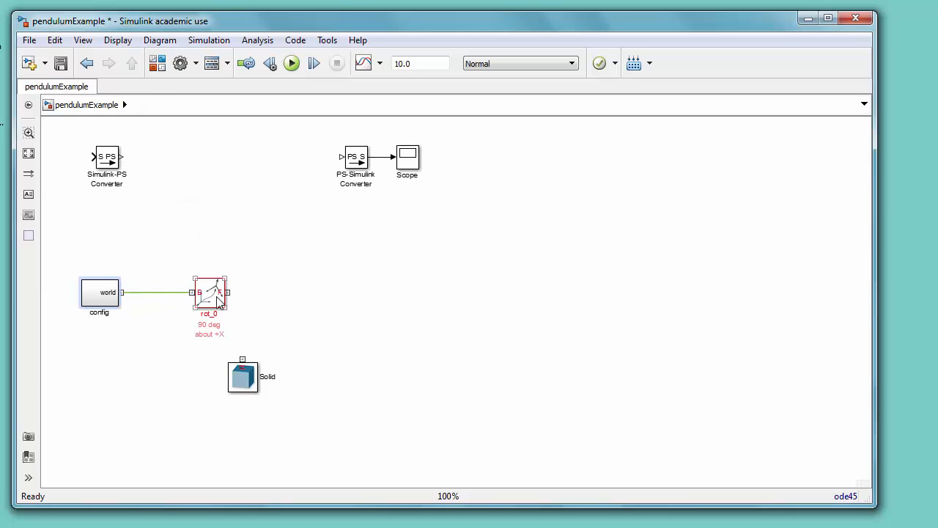
Step: Move the Solid block down and to the right, below the rot_0 area
{"action": "left_click", "coordinate": [243, 376]}
{"action": "left_click_drag", "start_coordinate": [244, 378], "coordinate": [366, 395]}
Step: Add a Revolute Joint from the Simscape SimMechanics Second Generation Joints library, placing it right of rot_0 above the Solid
{"action": "left_click", "coordinate": [161, 64]}
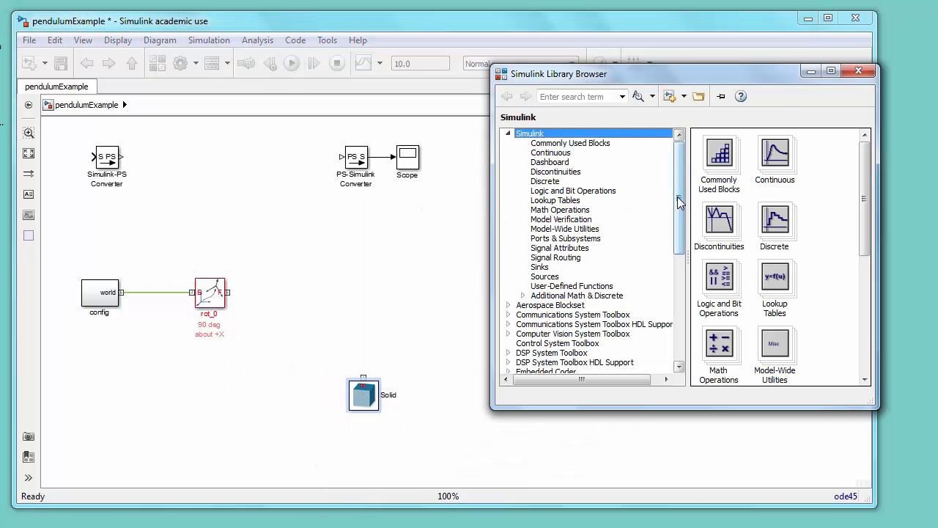
{"action": "left_click_drag", "start_coordinate": [680, 199], "coordinate": [681, 308]}
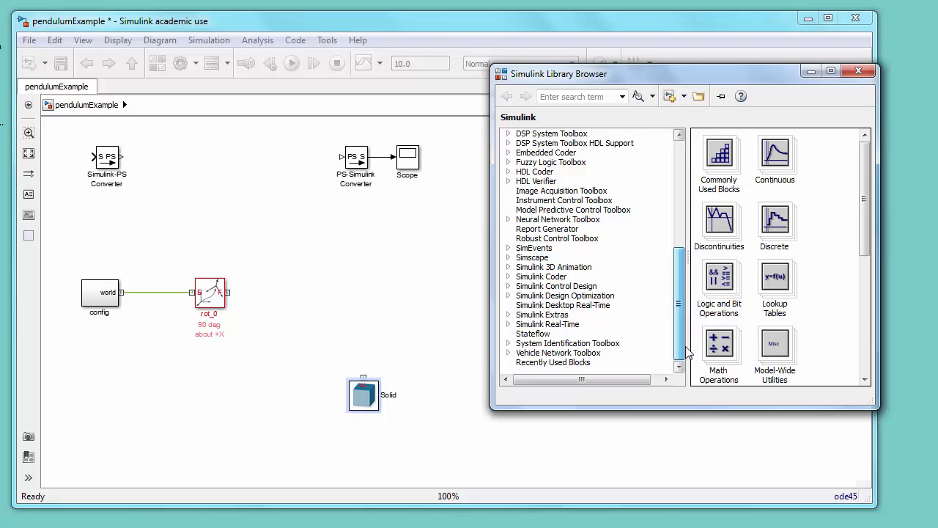
{"action": "left_click", "coordinate": [508, 258]}
{"action": "left_click", "coordinate": [523, 306]}
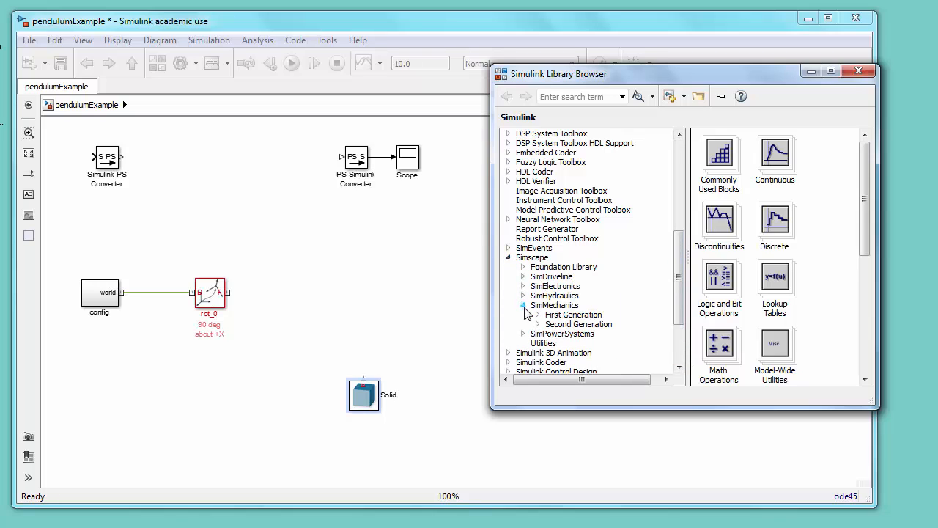
{"action": "left_click", "coordinate": [538, 323]}
{"action": "left_click_drag", "start_coordinate": [679, 272], "coordinate": [670, 314]}
{"action": "left_click", "coordinate": [571, 277]}
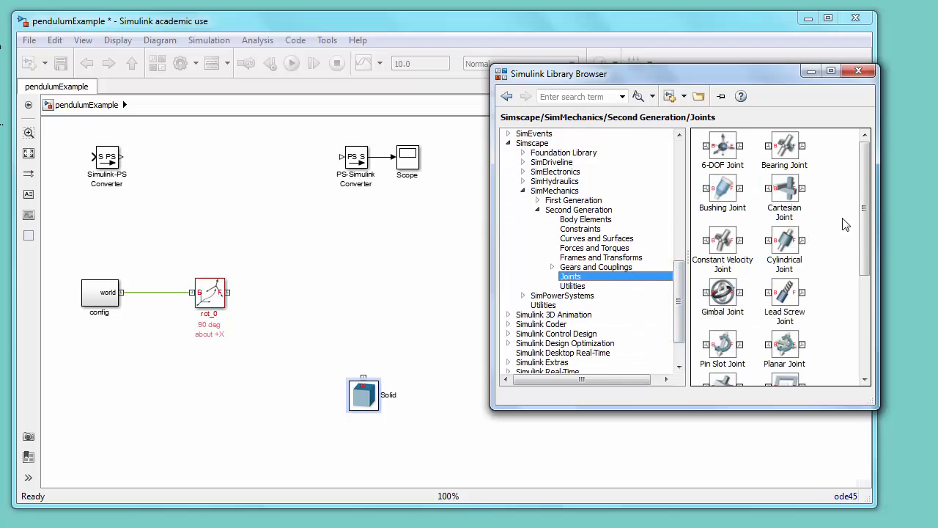
{"action": "left_click_drag", "start_coordinate": [859, 222], "coordinate": [843, 310]}
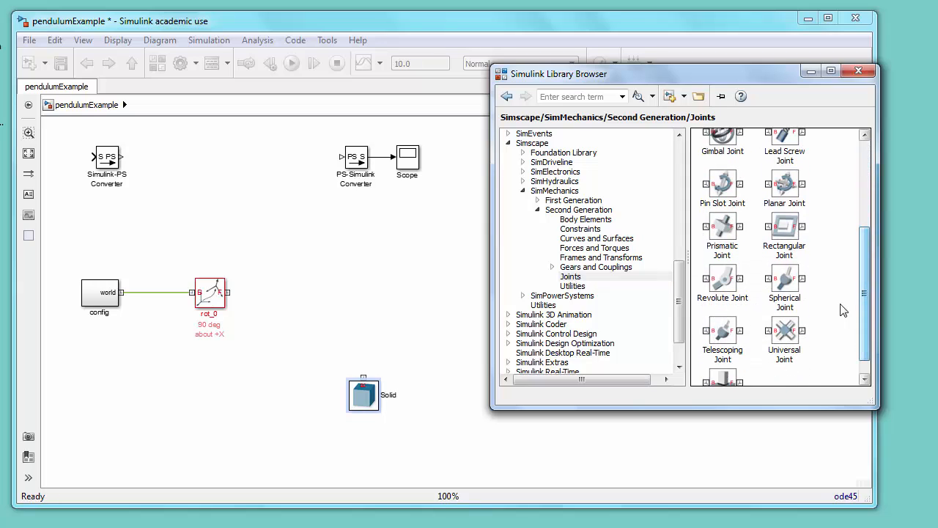
{"action": "left_click_drag", "start_coordinate": [725, 286], "coordinate": [388, 361]}
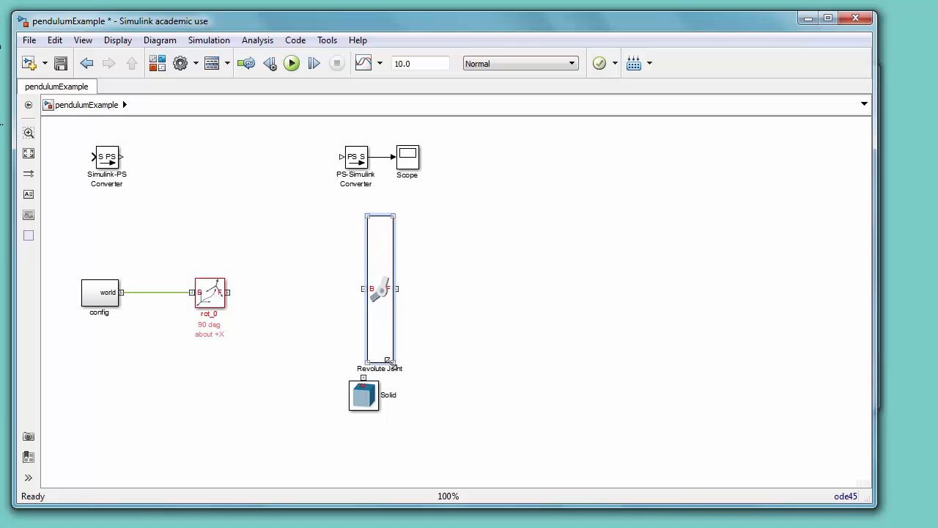
{"action": "left_click_drag", "start_coordinate": [380, 326], "coordinate": [334, 315]}
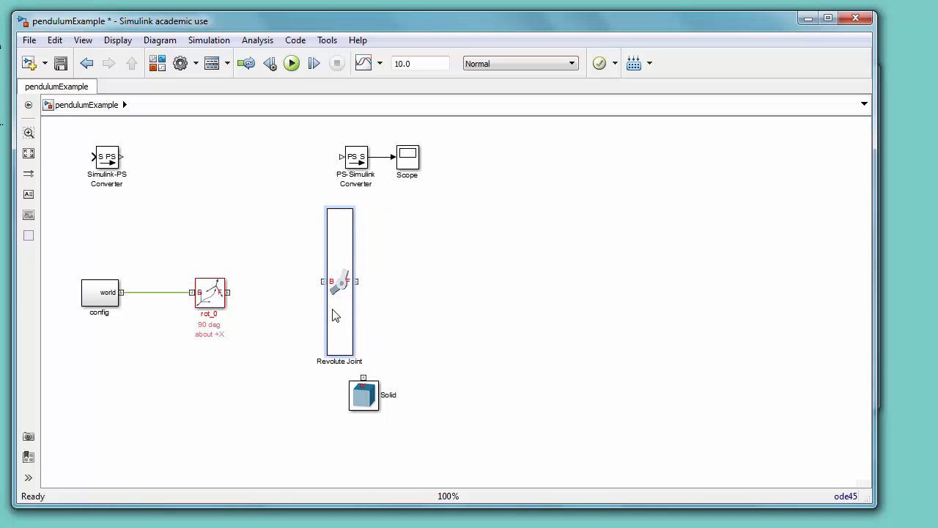
Step: Open the Revolute Joint's parameters and specify a position state target with a value of 70 deg
{"action": "double_click", "coordinate": [334, 316]}
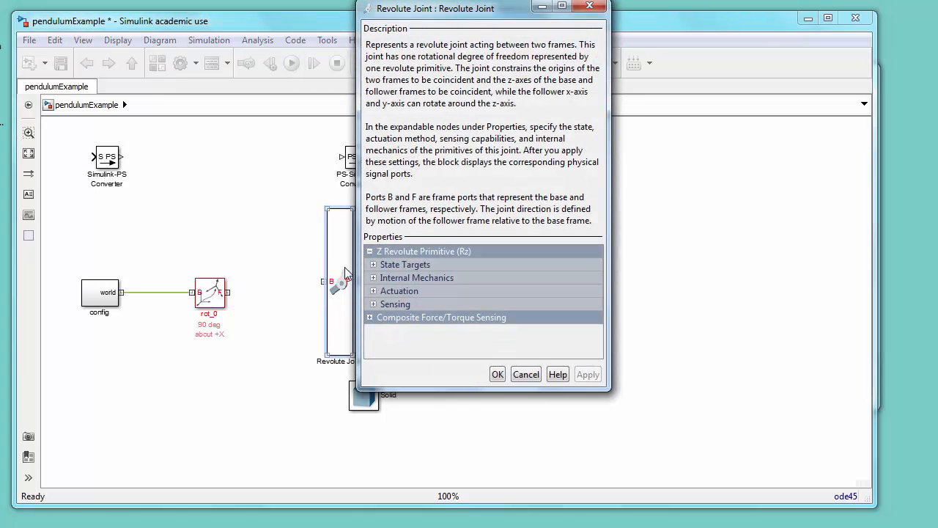
{"action": "left_click", "coordinate": [373, 265]}
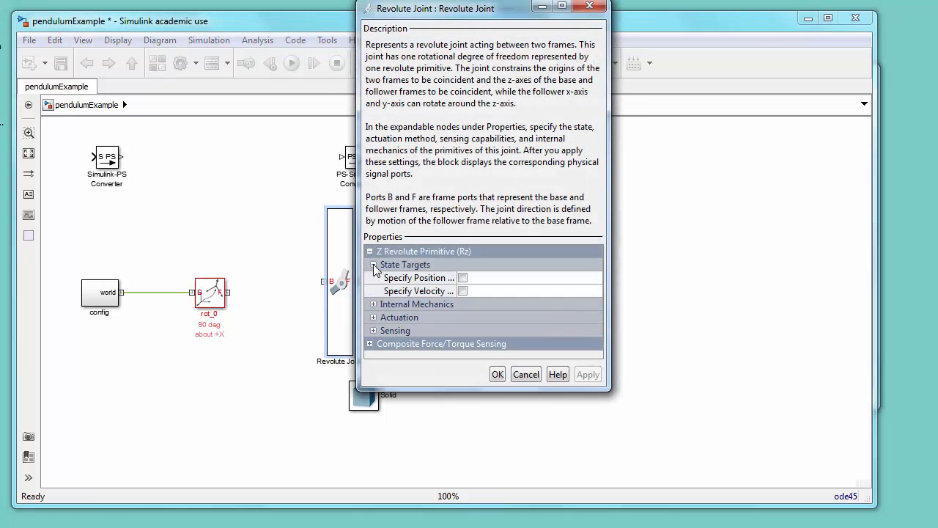
{"action": "left_click", "coordinate": [463, 278]}
{"action": "left_click", "coordinate": [492, 304]}
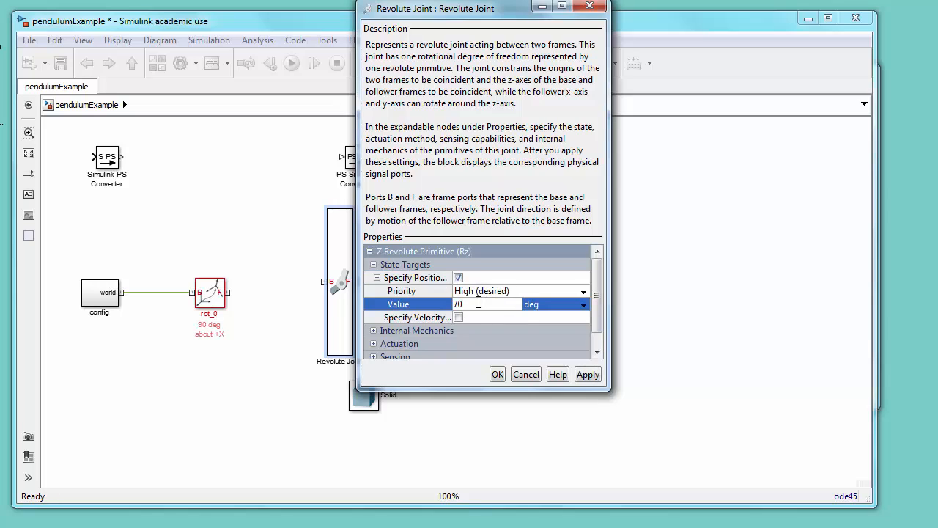
{"action": "left_click", "coordinate": [375, 331]}
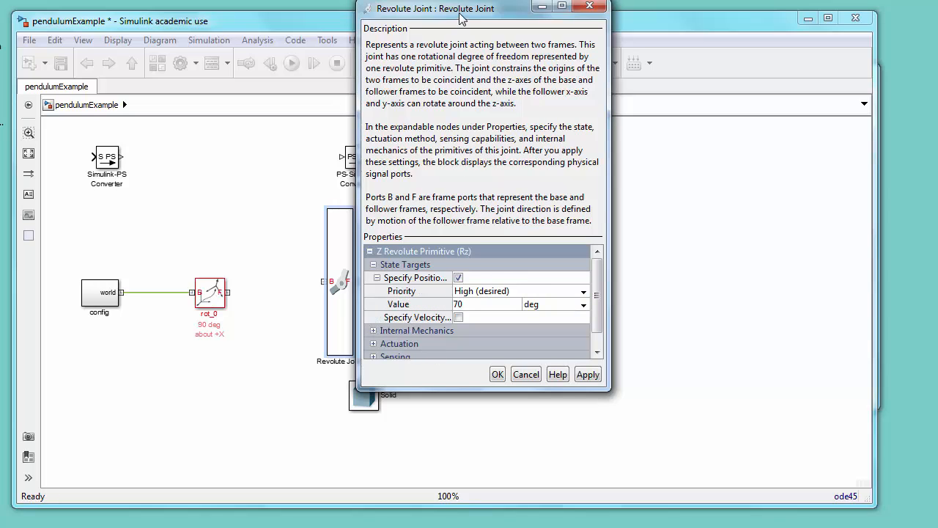
{"action": "left_click_drag", "start_coordinate": [461, 14], "coordinate": [461, 23]}
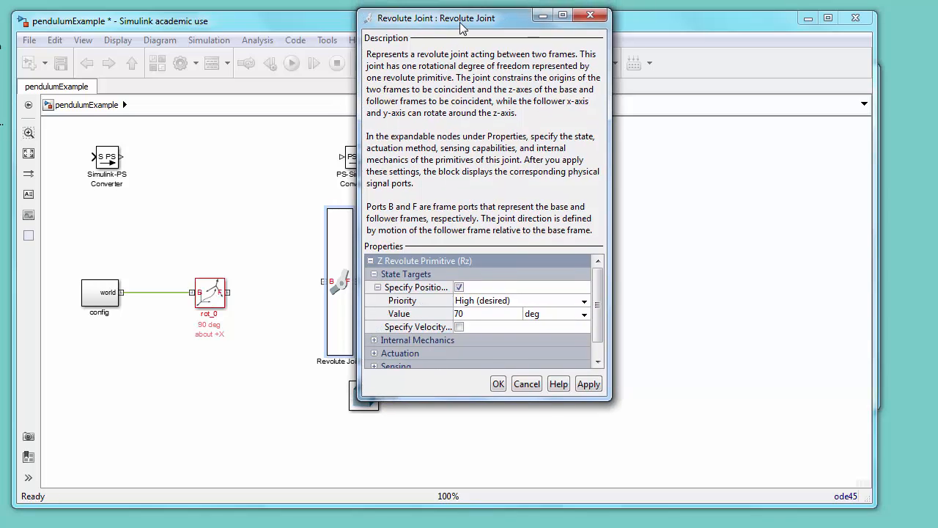
Step: Enable position sensing and composite Constraint Force sensing on the joint, then confirm the dialog
{"action": "left_click", "coordinate": [374, 353]}
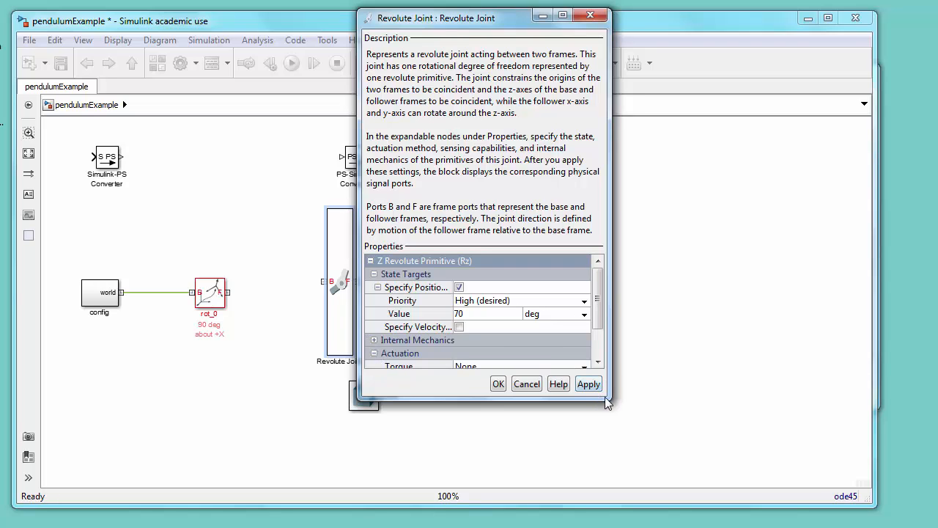
{"action": "left_click_drag", "start_coordinate": [604, 397], "coordinate": [624, 468]}
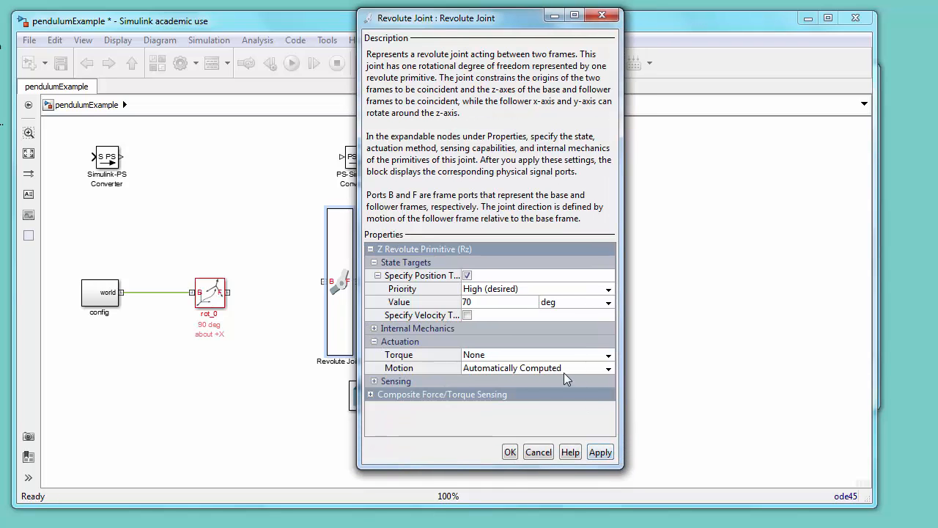
{"action": "left_click", "coordinate": [374, 342]}
{"action": "left_click", "coordinate": [375, 355]}
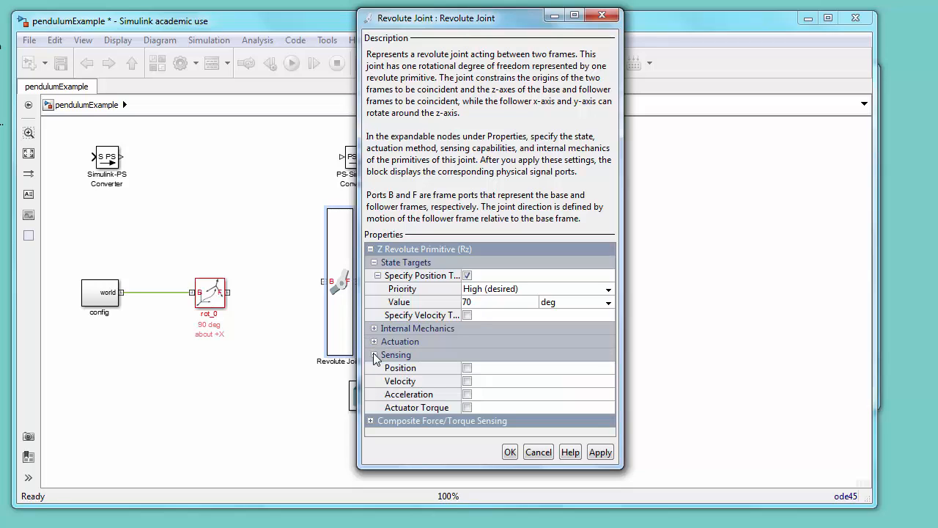
{"action": "left_click", "coordinate": [467, 369]}
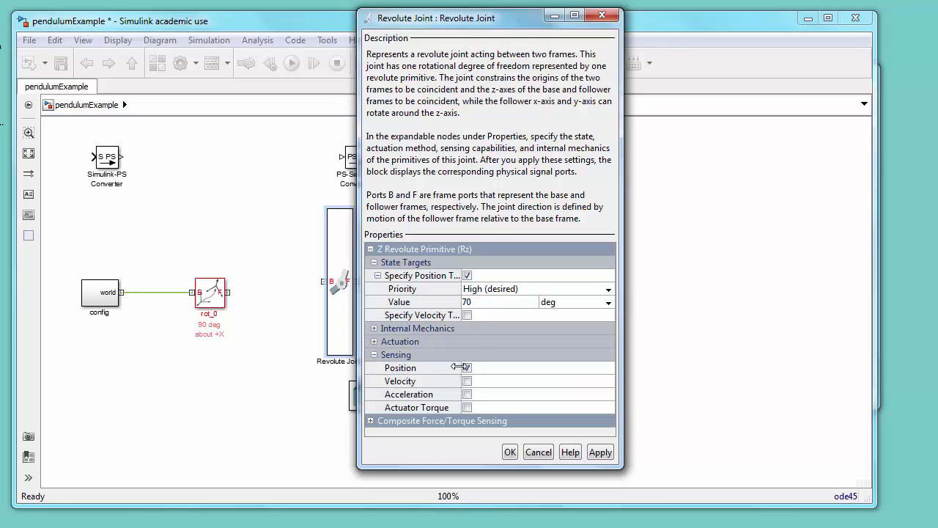
{"action": "left_click", "coordinate": [374, 355]}
{"action": "left_click", "coordinate": [371, 367]}
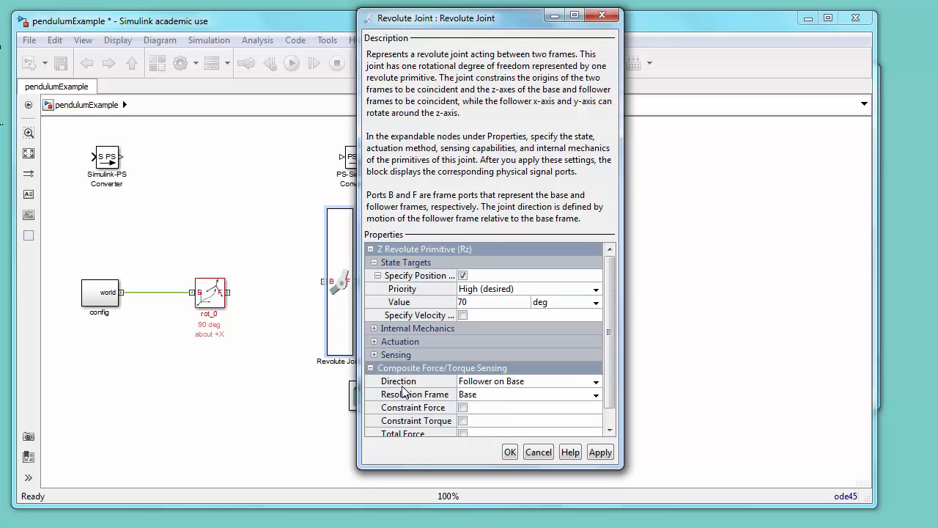
{"action": "left_click", "coordinate": [462, 408]}
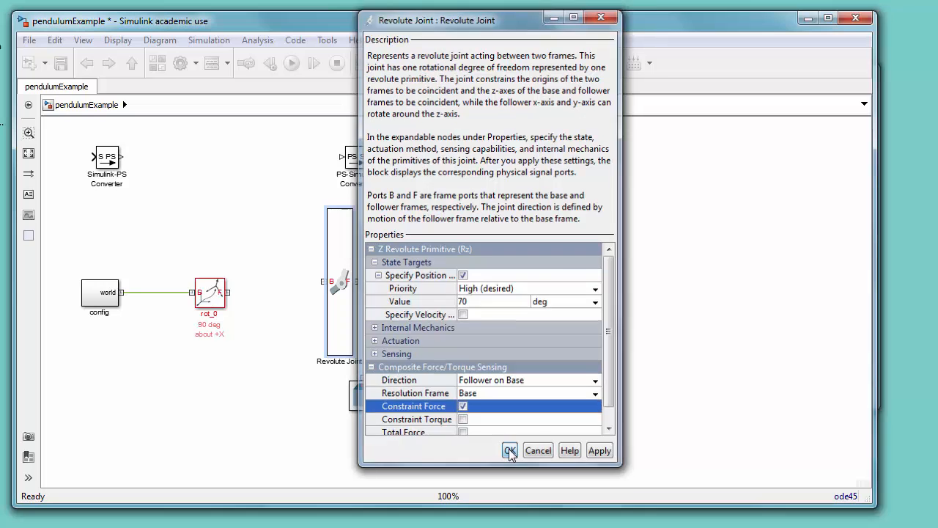
{"action": "left_click", "coordinate": [510, 451]}
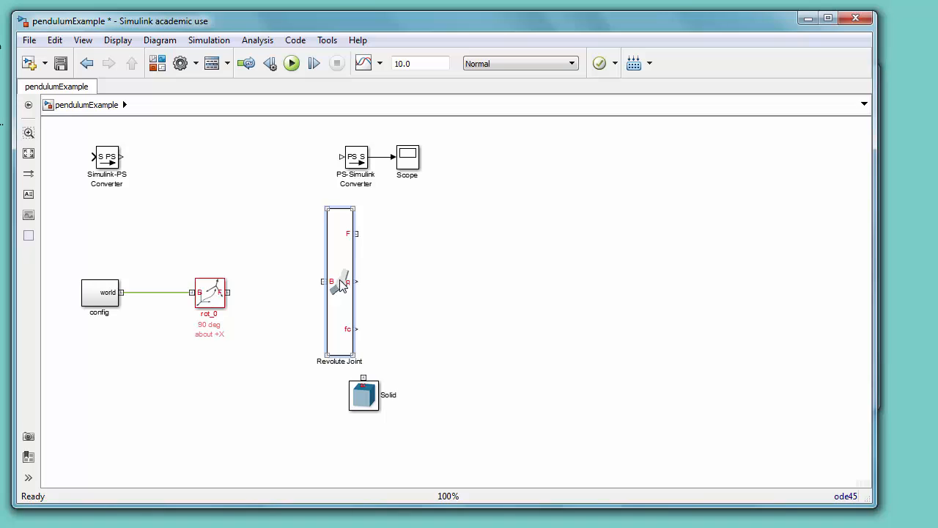
Step: Move the Revolute Joint so its base port connects to rot_0's follower line
{"action": "left_click_drag", "start_coordinate": [338, 277], "coordinate": [327, 294]}
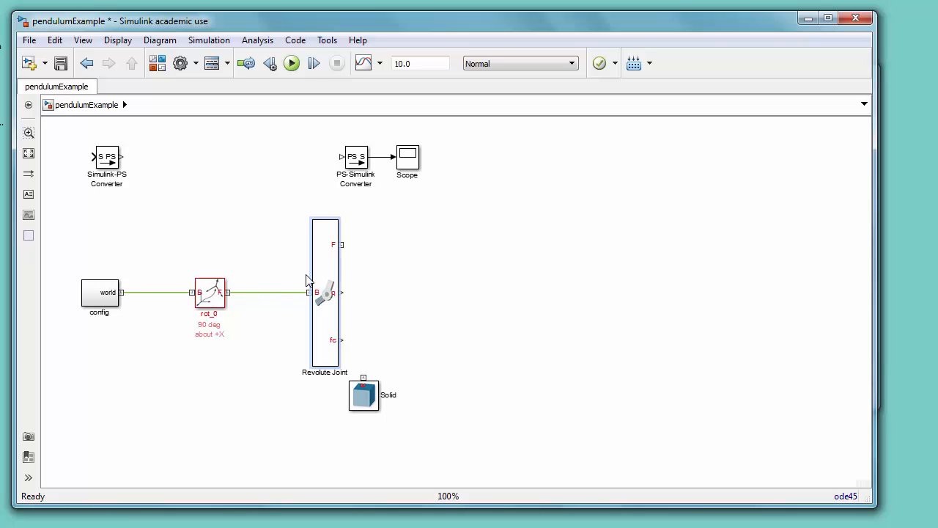
Step: Open the joint's block properties and add the PositionTargetValue and PositionTargetValueUnits tokens to its block annotation
{"action": "left_click", "coordinate": [332, 264]}
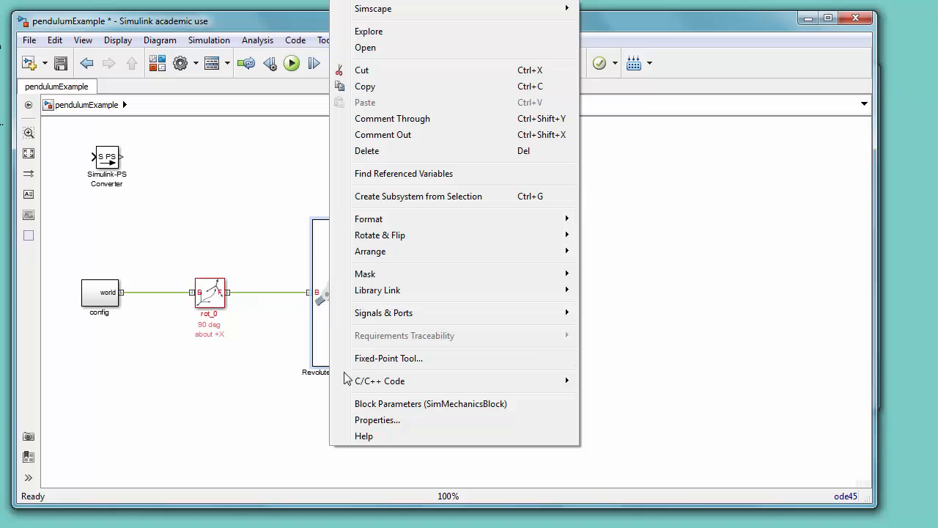
{"action": "left_click", "coordinate": [359, 419]}
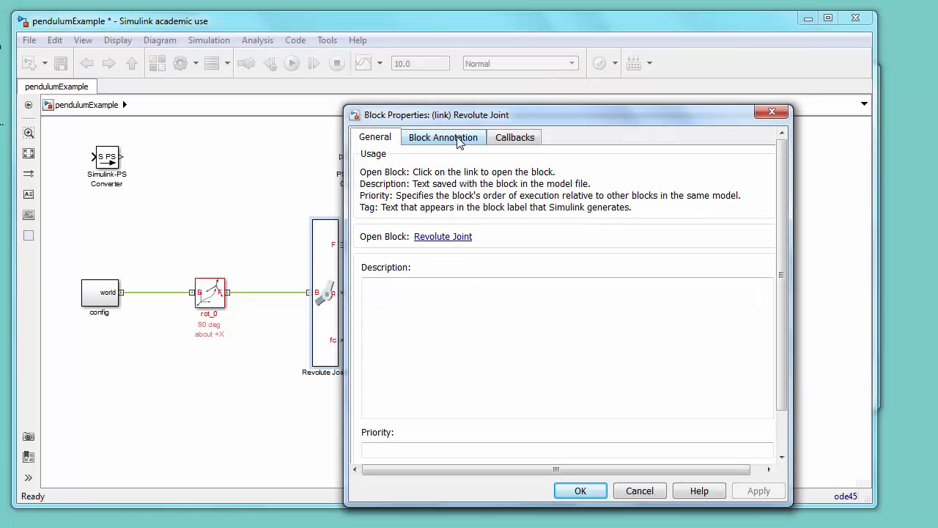
{"action": "left_click", "coordinate": [457, 142]}
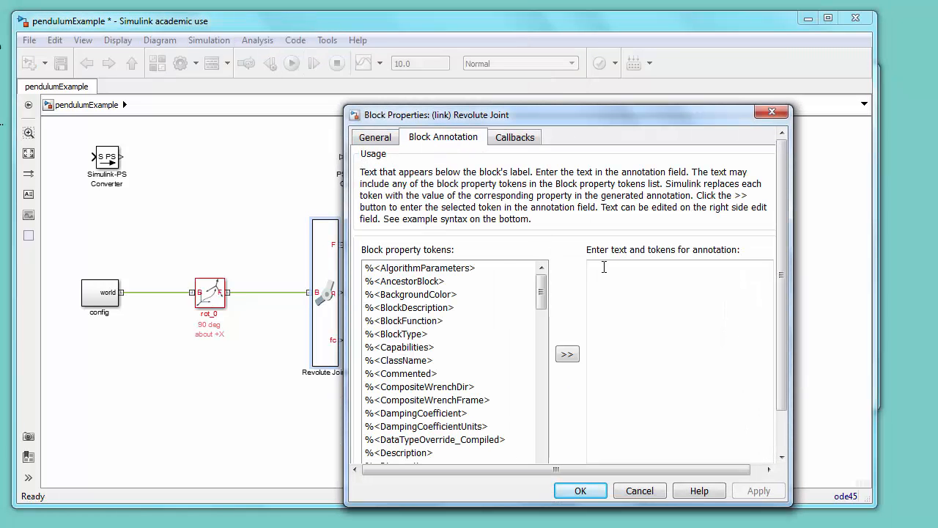
{"action": "left_click_drag", "start_coordinate": [541, 292], "coordinate": [560, 356]}
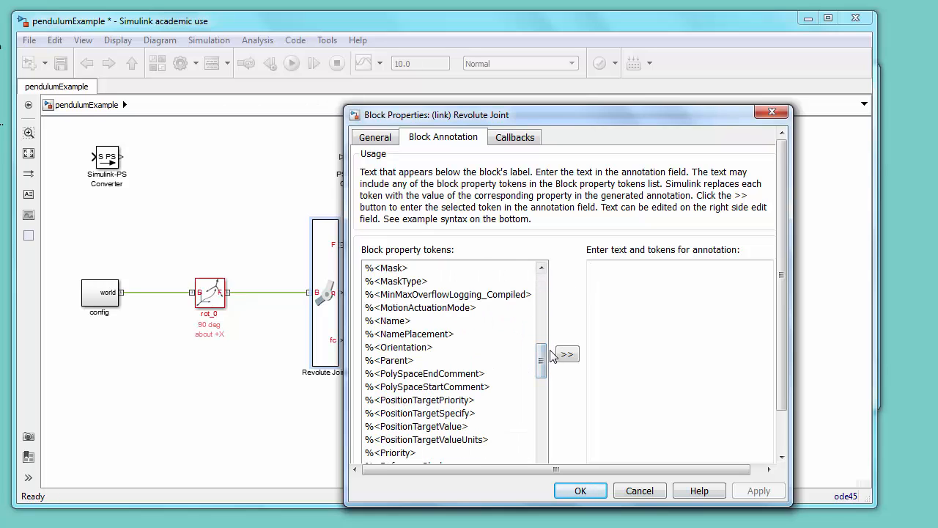
{"action": "left_click", "coordinate": [455, 429]}
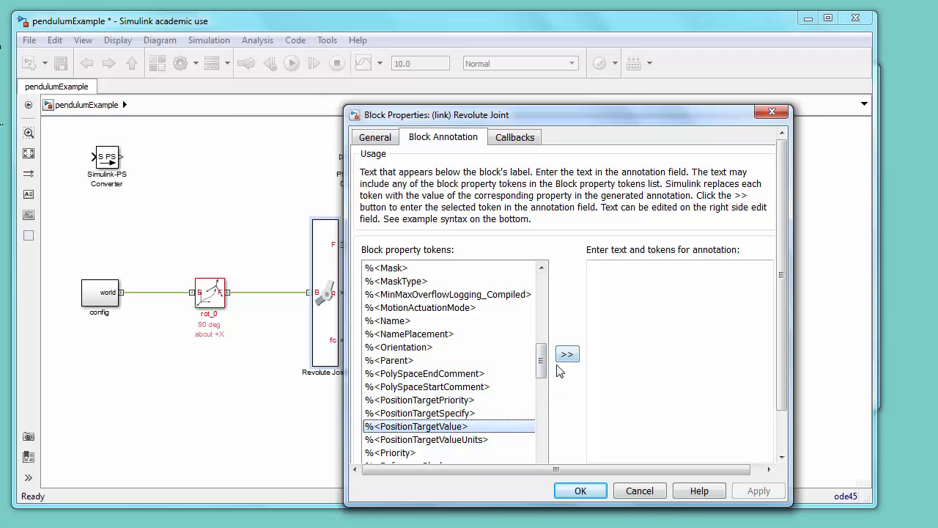
{"action": "left_click", "coordinate": [566, 356]}
{"action": "left_click", "coordinate": [462, 440]}
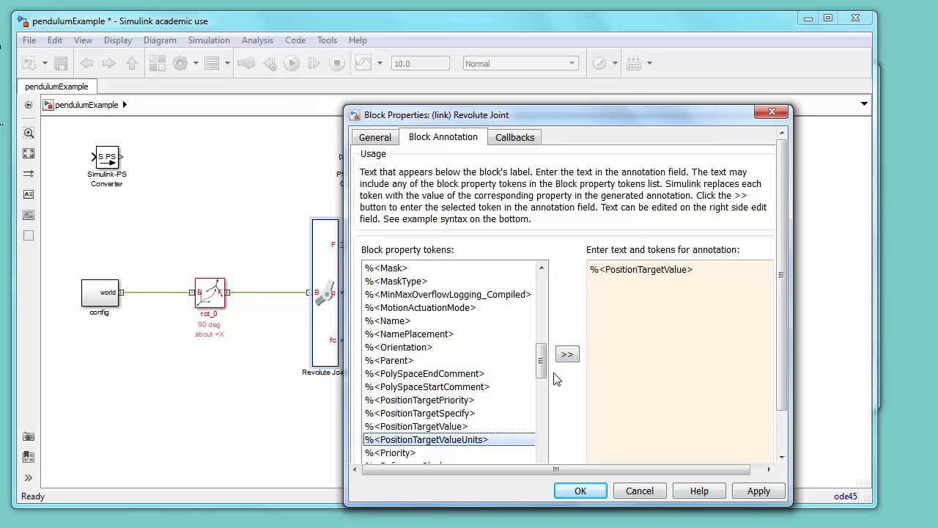
{"action": "left_click", "coordinate": [567, 355]}
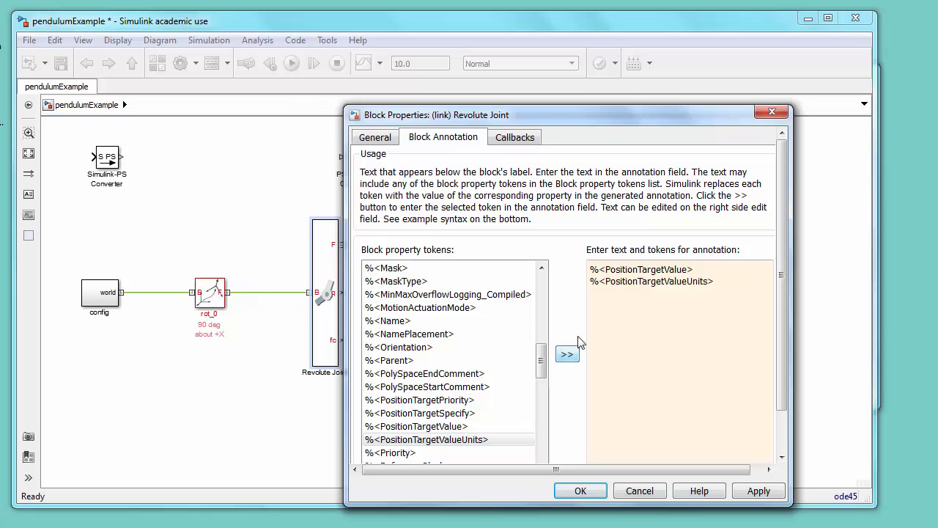
Step: Edit the annotation into one line prefixed with "tht0 =", confirm, and save the model
{"action": "left_click", "coordinate": [592, 282]}
{"action": "key", "text": "BackSpace"}
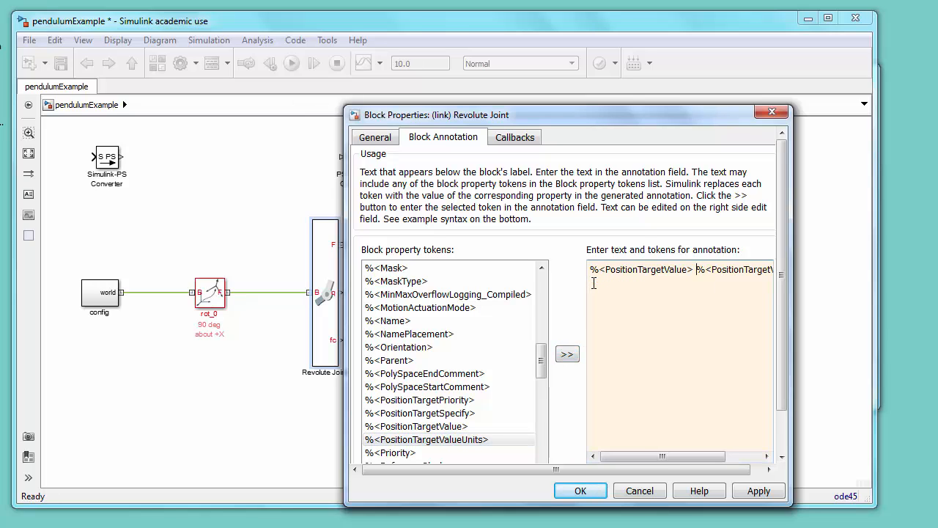
{"action": "key", "text": "Left"}
{"action": "key", "text": "Left"}
{"action": "key", "text": "Left"}
{"action": "key", "text": "Left"}
{"action": "key", "text": "Left"}
{"action": "key", "text": "Left"}
{"action": "key", "text": "Left"}
{"action": "key", "text": "Left"}
{"action": "key", "text": "Left"}
{"action": "key", "text": "Left"}
{"action": "key", "text": "Left"}
{"action": "key", "text": "Left"}
{"action": "key", "text": "Left"}
{"action": "key", "text": "Left"}
{"action": "key", "text": "Left"}
{"action": "key", "text": "Left"}
{"action": "key", "text": "Left"}
{"action": "key", "text": "Left"}
{"action": "key", "text": "Left"}
{"action": "type", "text": "tht0 ="}
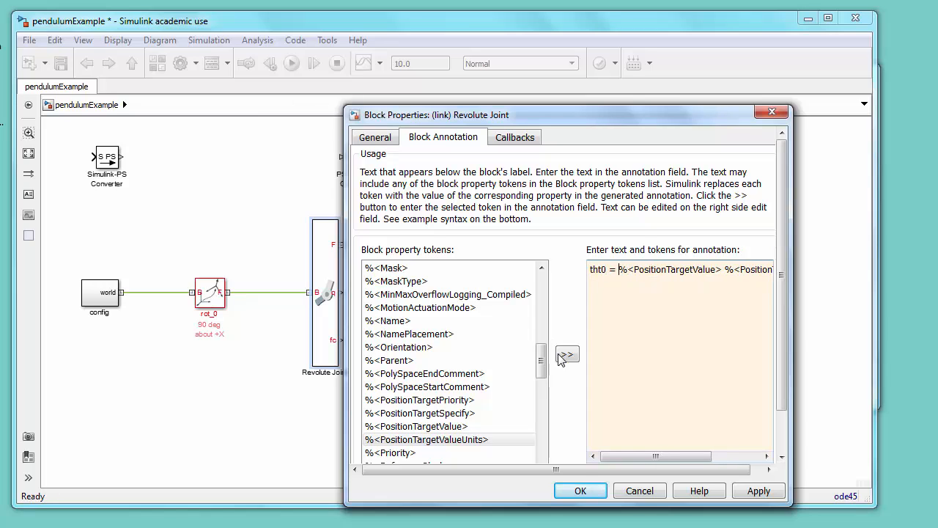
{"action": "left_click", "coordinate": [582, 491]}
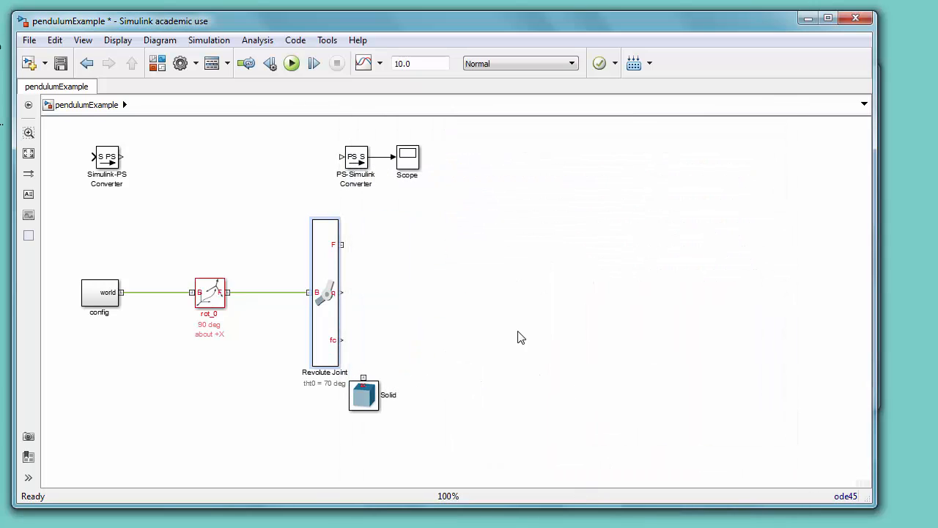
{"action": "left_click", "coordinate": [61, 63]}
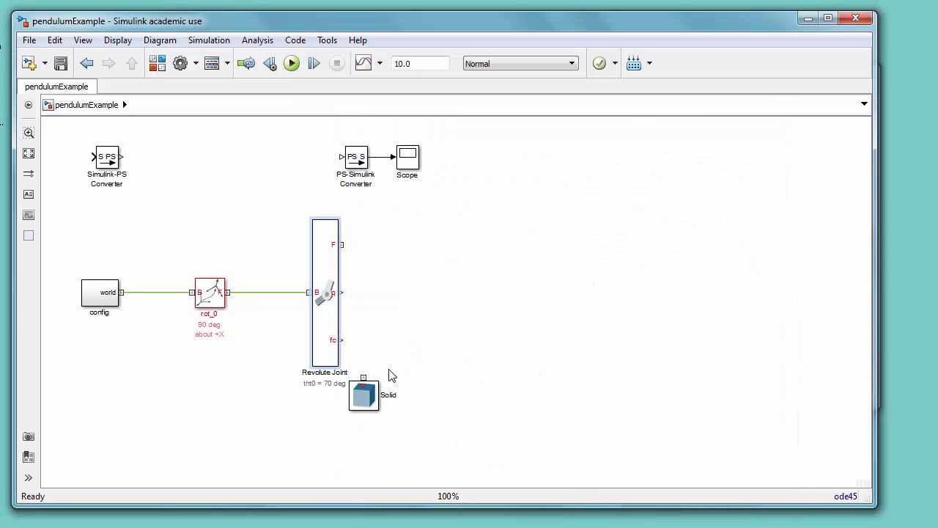
Step: Reposition the Solid block further right and down, and shift the Scope block slightly right
{"action": "left_click_drag", "start_coordinate": [365, 394], "coordinate": [537, 412]}
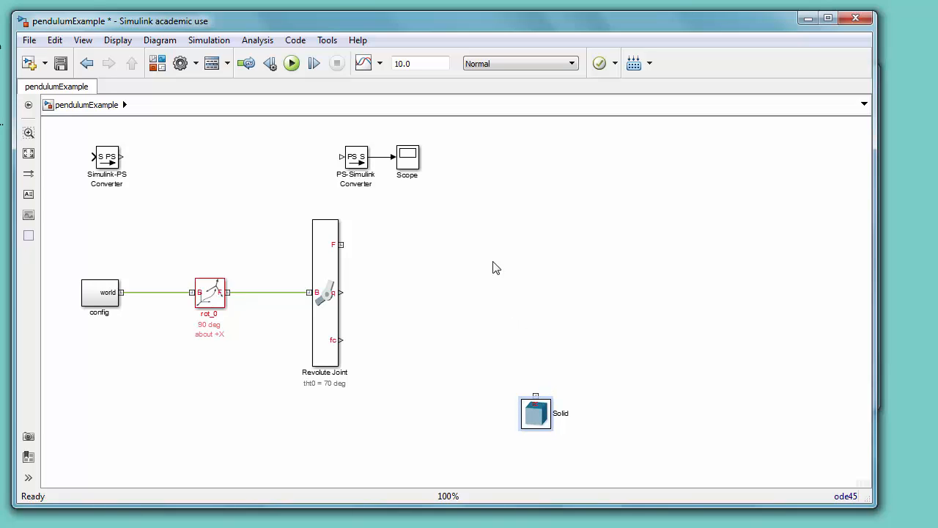
{"action": "left_click_drag", "start_coordinate": [412, 163], "coordinate": [435, 160]}
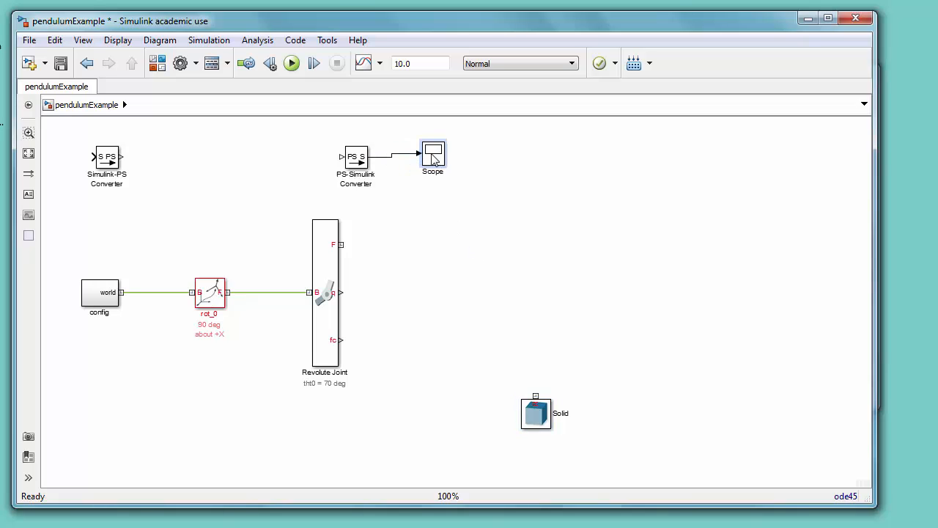
Step: Move the PS-Simulink Converter beside the joint's sensing ports and delete its line to the Scope
{"action": "left_click_drag", "start_coordinate": [388, 141], "coordinate": [397, 276]}
{"action": "key", "text": "Delete"}
{"action": "left_click", "coordinate": [349, 165]}
Step: Hide the block name of the PS-Simulink Converter
{"action": "right_click", "coordinate": [397, 276]}
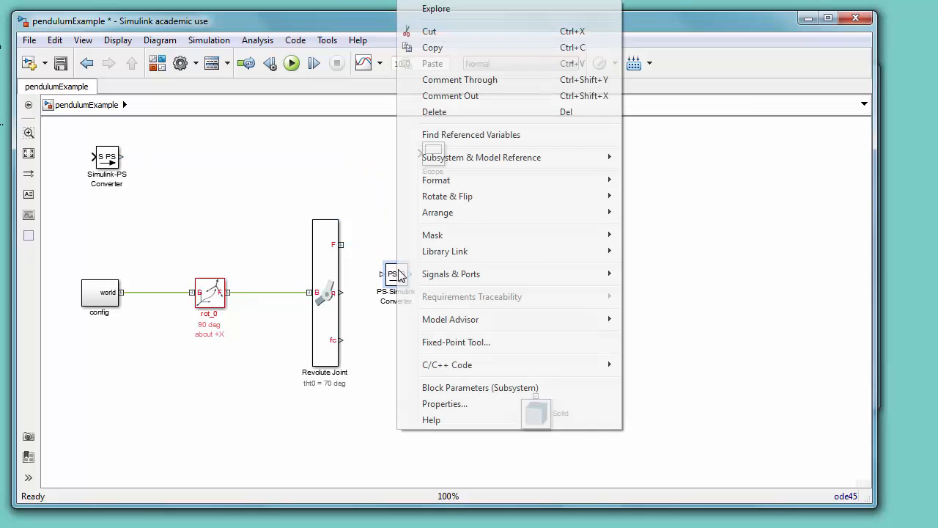
{"action": "mouse_move", "coordinate": [435, 184]}
{"action": "mouse_move", "coordinate": [509, 182]}
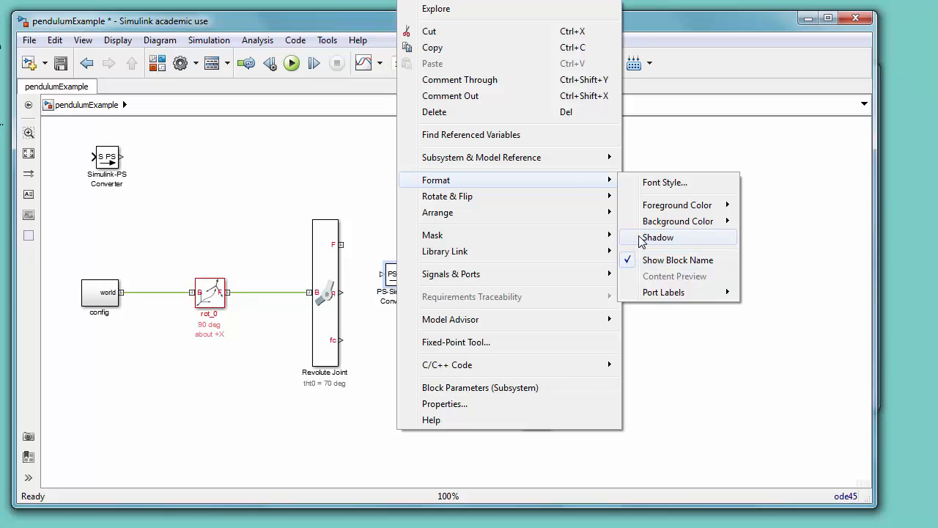
{"action": "left_click", "coordinate": [647, 263]}
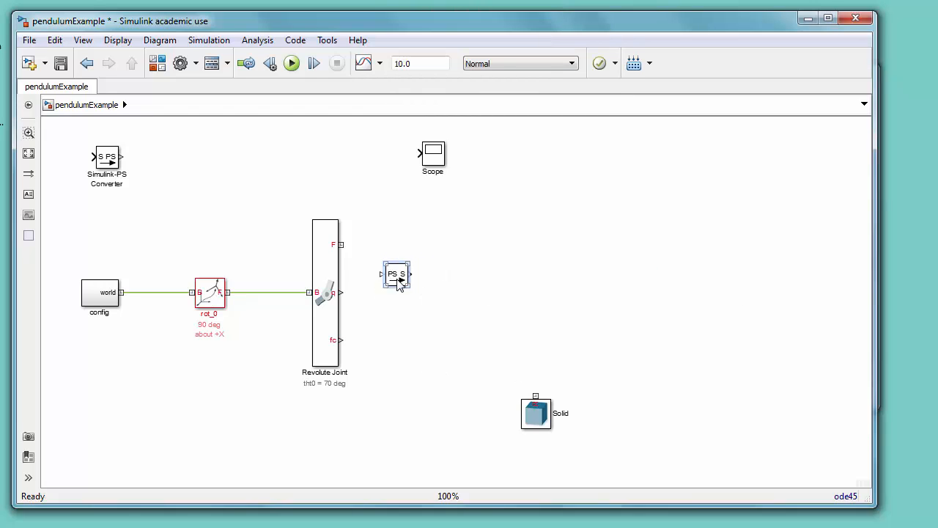
Step: Align the PS-Simulink Converter with the joint's q port and duplicate it to connect to the fc port
{"action": "left_click_drag", "start_coordinate": [398, 284], "coordinate": [399, 301]}
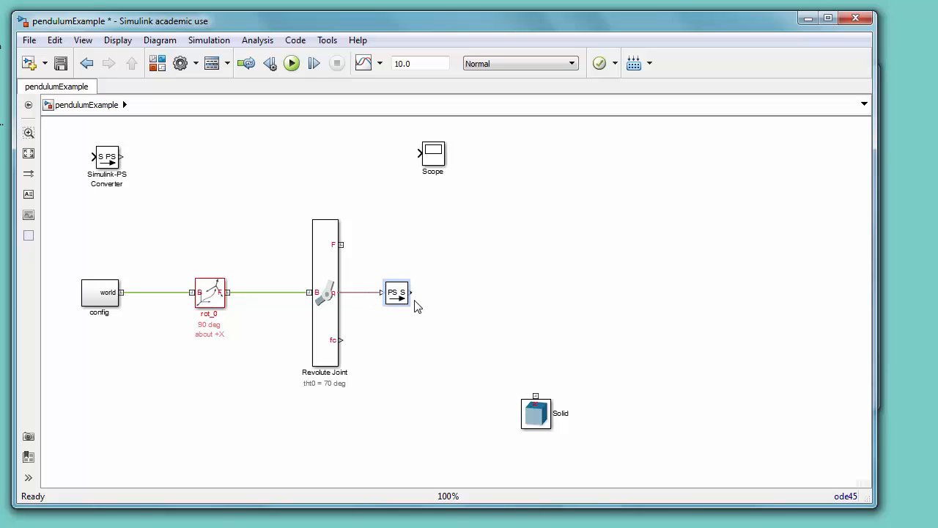
{"action": "left_click_drag", "start_coordinate": [400, 297], "coordinate": [396, 343]}
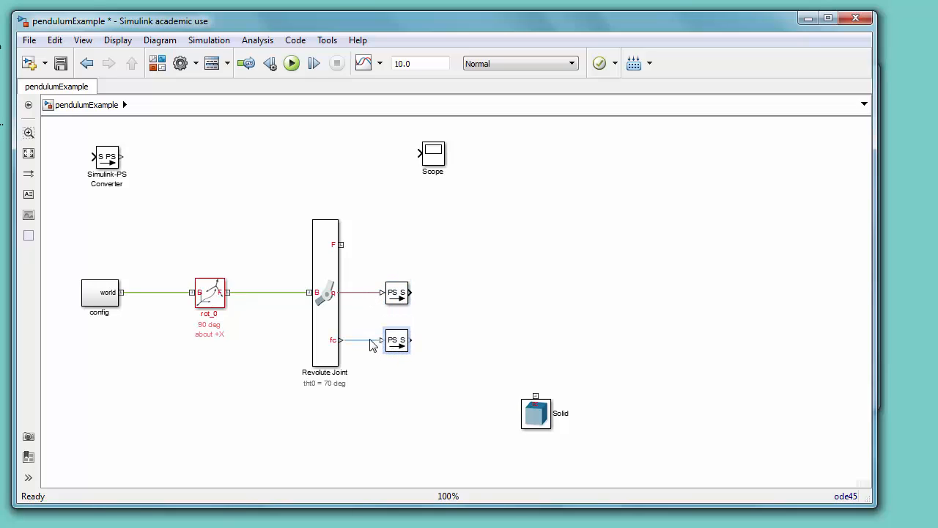
{"action": "left_click", "coordinate": [369, 340]}
Step: Add a Gain block from the Simulink Math Operations library to the model
{"action": "left_click", "coordinate": [156, 63]}
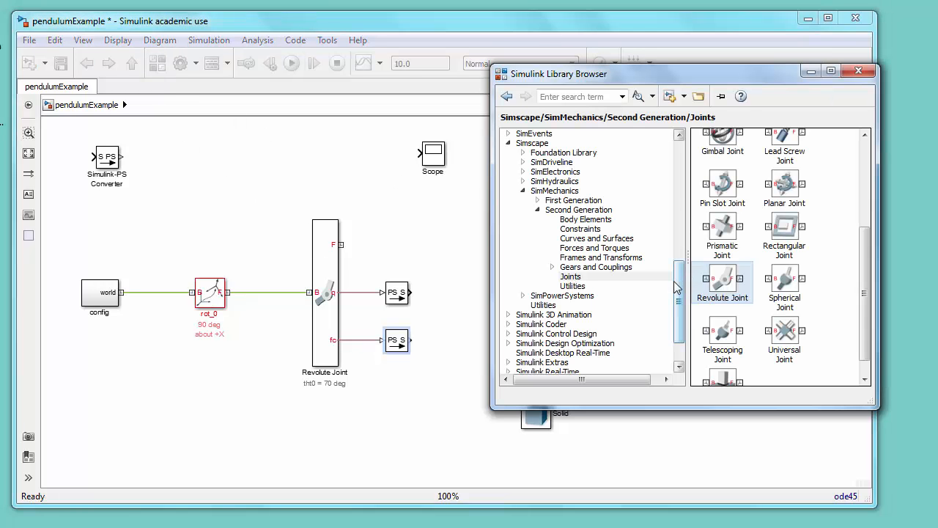
{"action": "left_click_drag", "start_coordinate": [681, 289], "coordinate": [675, 165]}
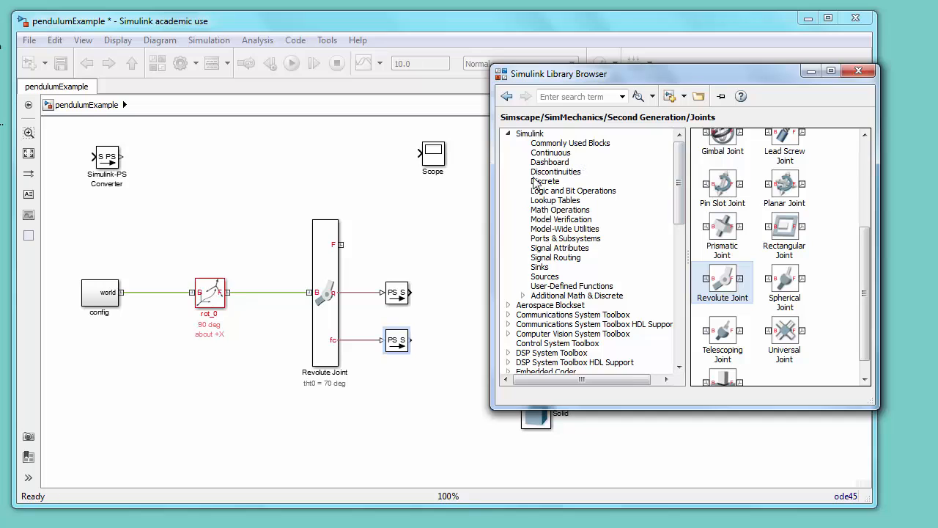
{"action": "left_click", "coordinate": [546, 210]}
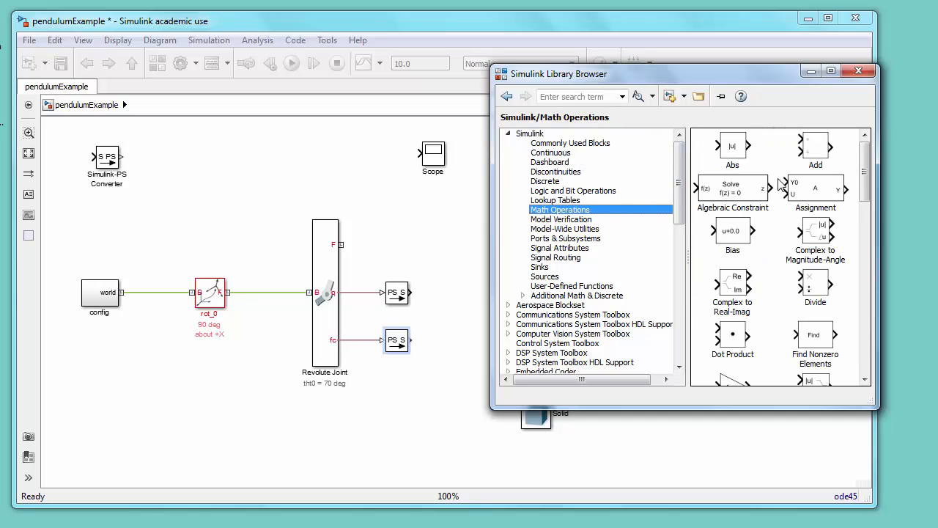
{"action": "scroll", "coordinate": [766, 288], "scroll_direction": "down", "scroll_amount": 3}
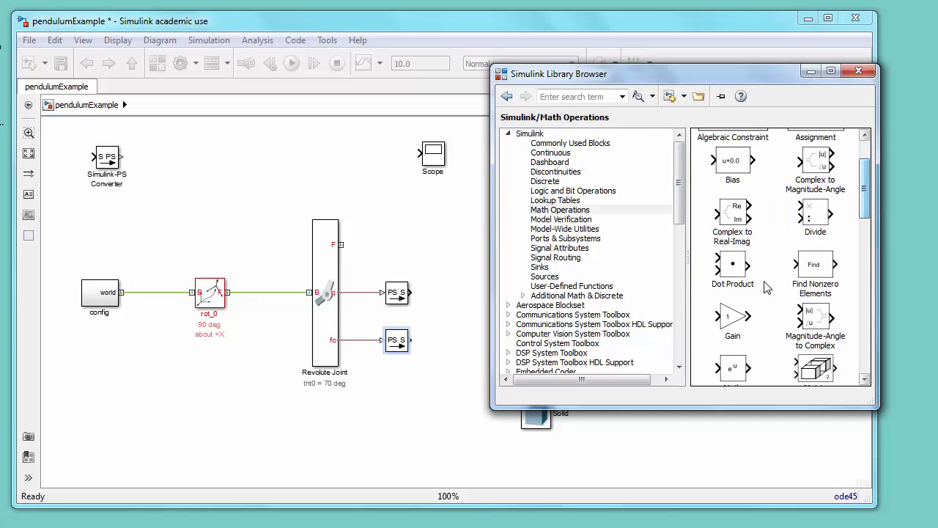
{"action": "left_click_drag", "start_coordinate": [733, 317], "coordinate": [450, 249]}
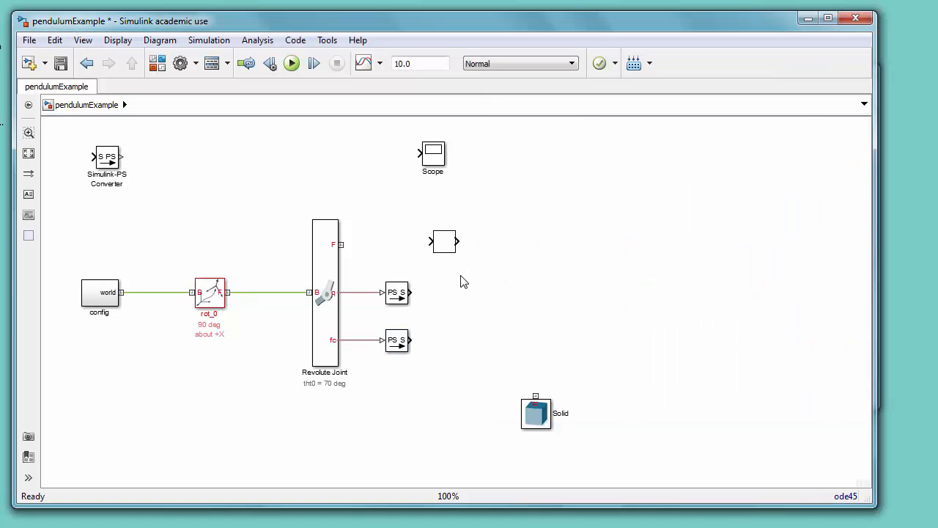
Step: Set the Gain block's gain to 180 and connect it after the angle converter
{"action": "double_click", "coordinate": [441, 242]}
{"action": "type", "text": "180/pi"}
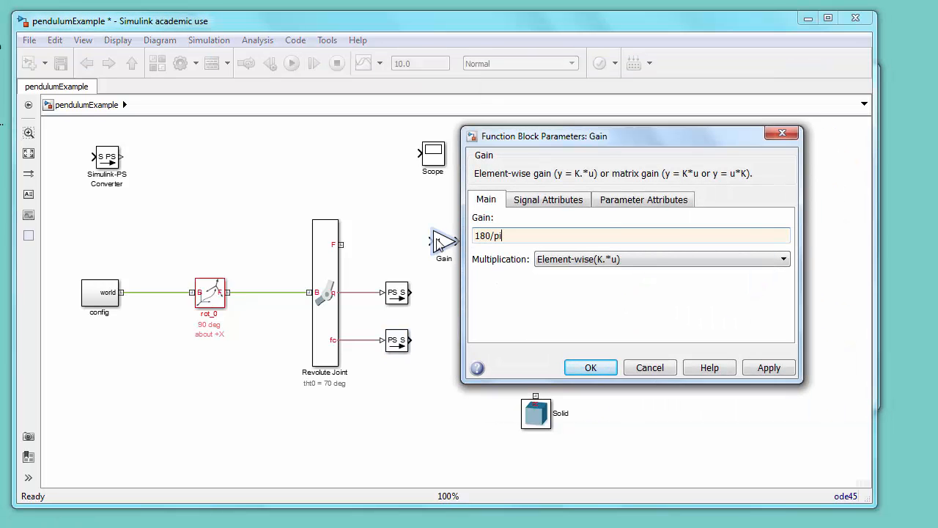
{"action": "key", "text": "Return"}
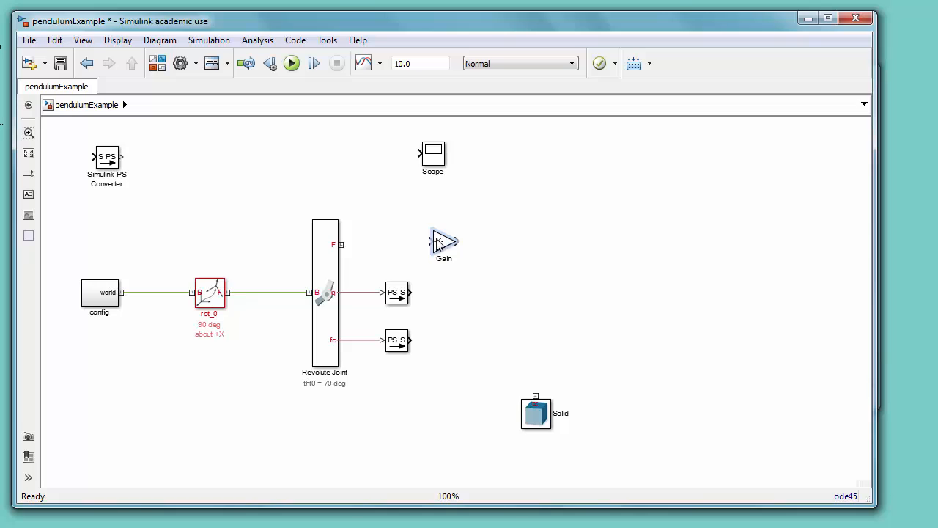
{"action": "left_click_drag", "start_coordinate": [437, 244], "coordinate": [438, 295]}
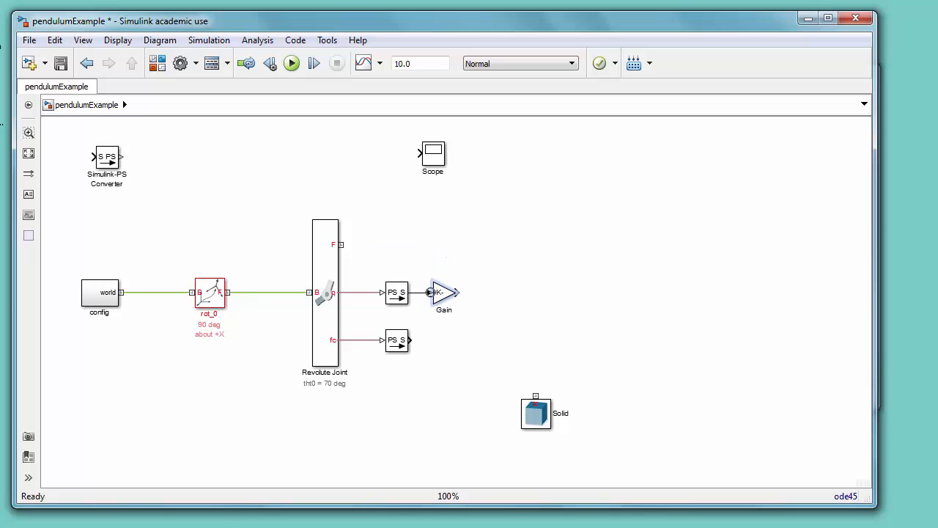
Step: Add a Goto block and a From block from the Signal Routing library
{"action": "left_click", "coordinate": [156, 63]}
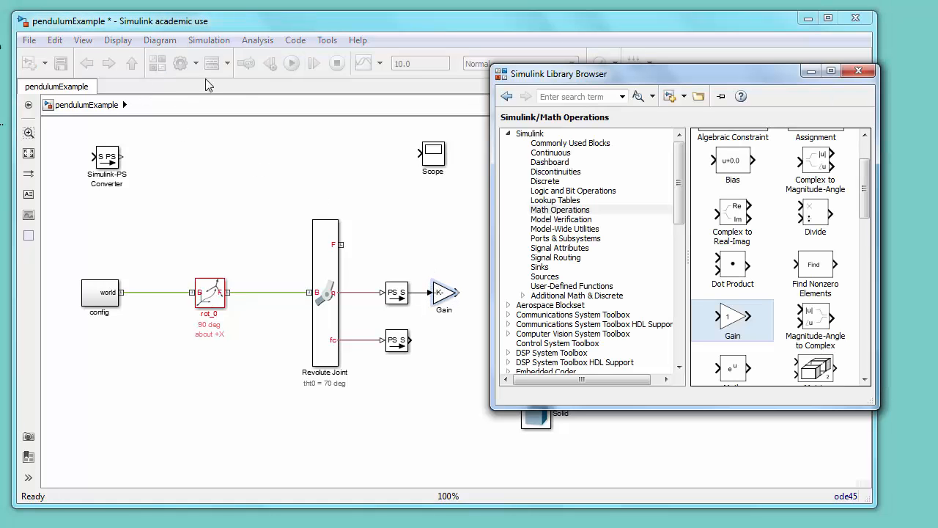
{"action": "left_click_drag", "start_coordinate": [679, 183], "coordinate": [680, 222]}
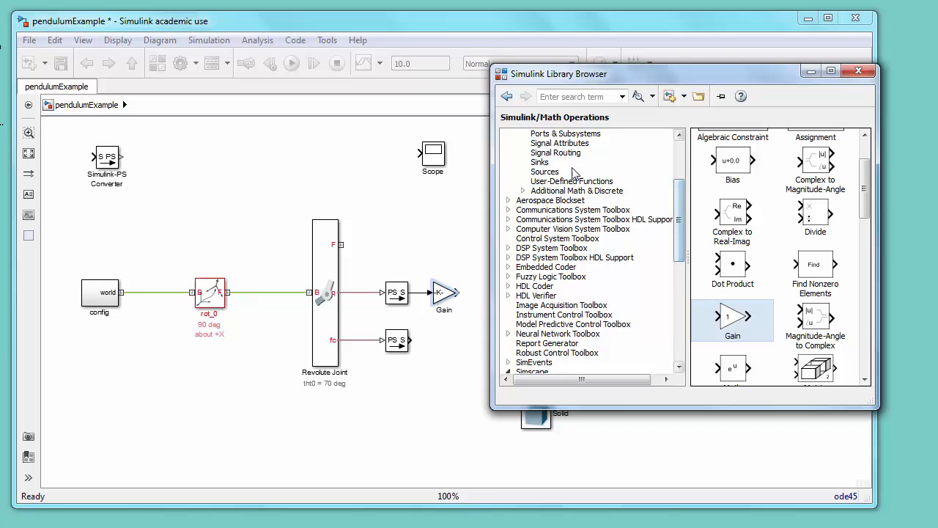
{"action": "left_click", "coordinate": [553, 153]}
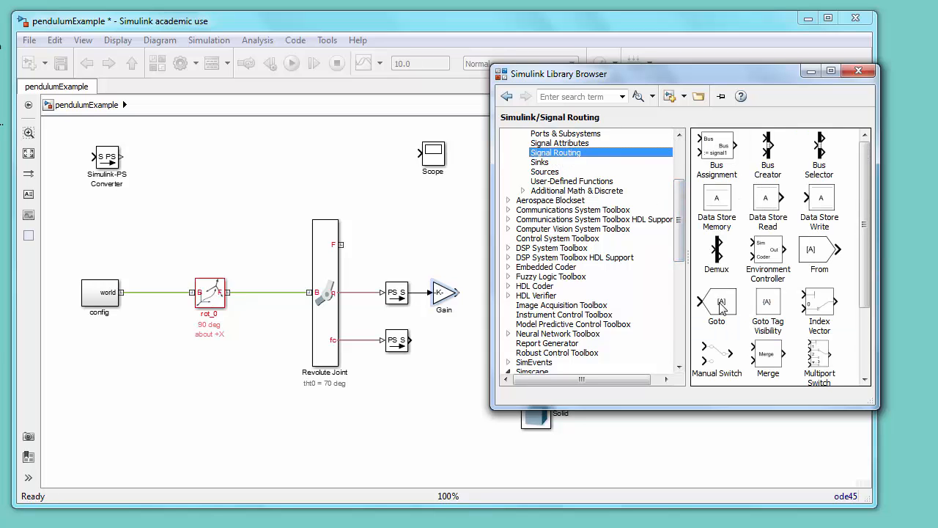
{"action": "left_click_drag", "start_coordinate": [722, 309], "coordinate": [457, 394]}
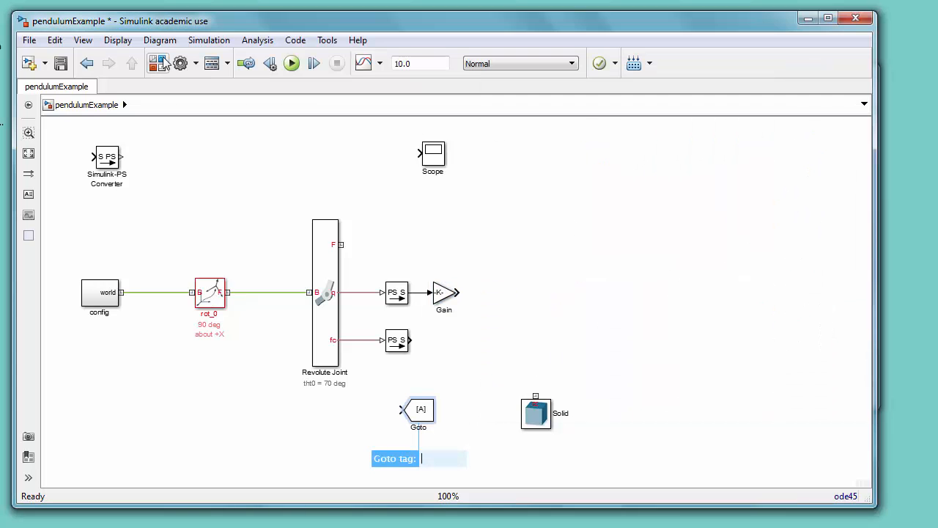
{"action": "left_click_drag", "start_coordinate": [818, 253], "coordinate": [352, 426]}
Step: Widen the Goto block and set its tag to ssAng
{"action": "left_click", "coordinate": [428, 412]}
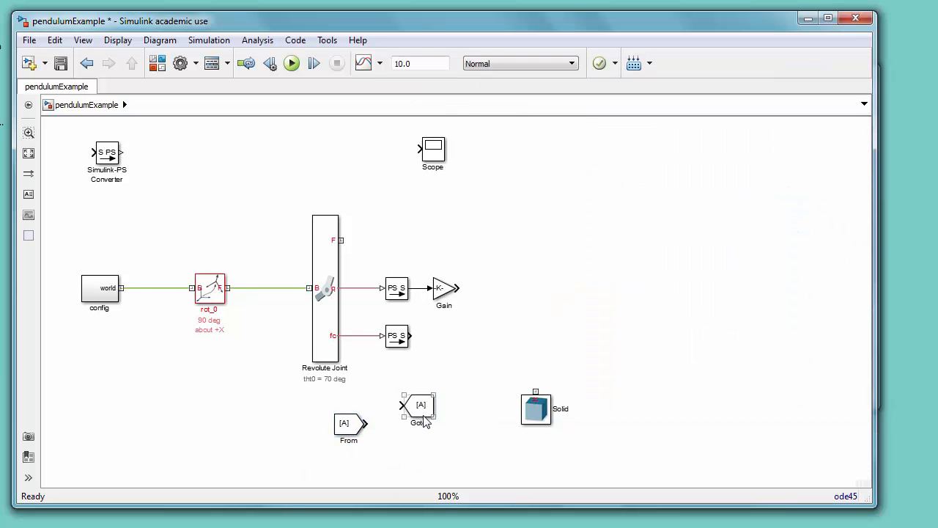
{"action": "left_click_drag", "start_coordinate": [437, 415], "coordinate": [444, 410]}
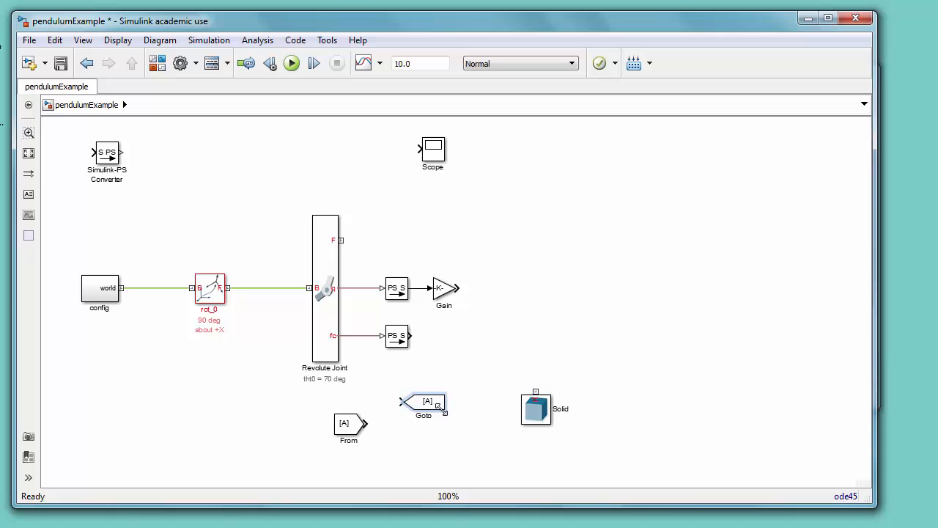
{"action": "double_click", "coordinate": [434, 407]}
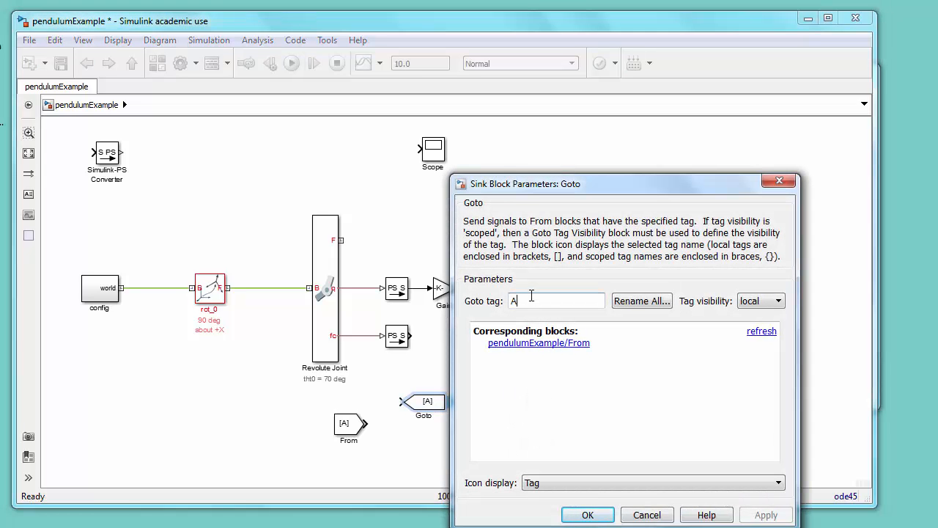
{"action": "key", "text": "BackSpace"}
{"action": "type", "text": "ssAng"}
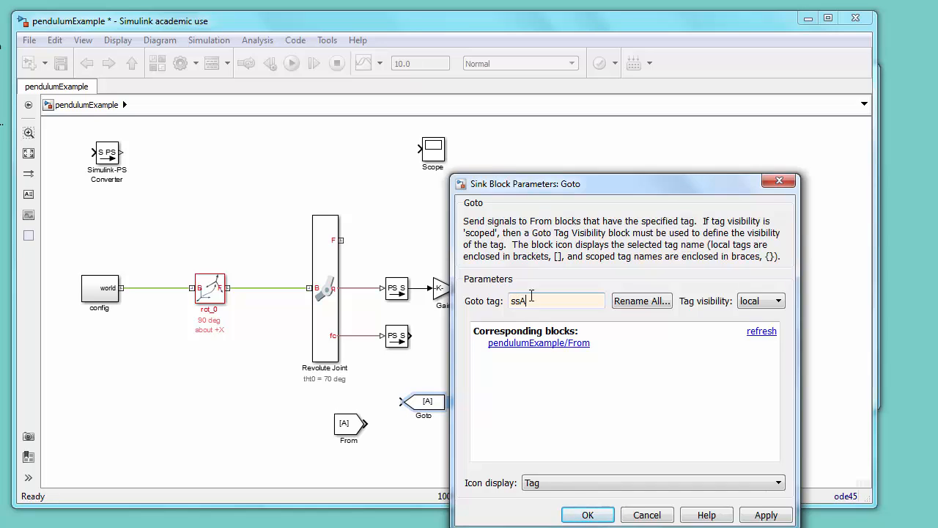
{"action": "left_click", "coordinate": [588, 514]}
Step: Connect the Goto block to the Gain output and shift the converter, Gain and Goto group left
{"action": "left_click_drag", "start_coordinate": [446, 408], "coordinate": [506, 286]}
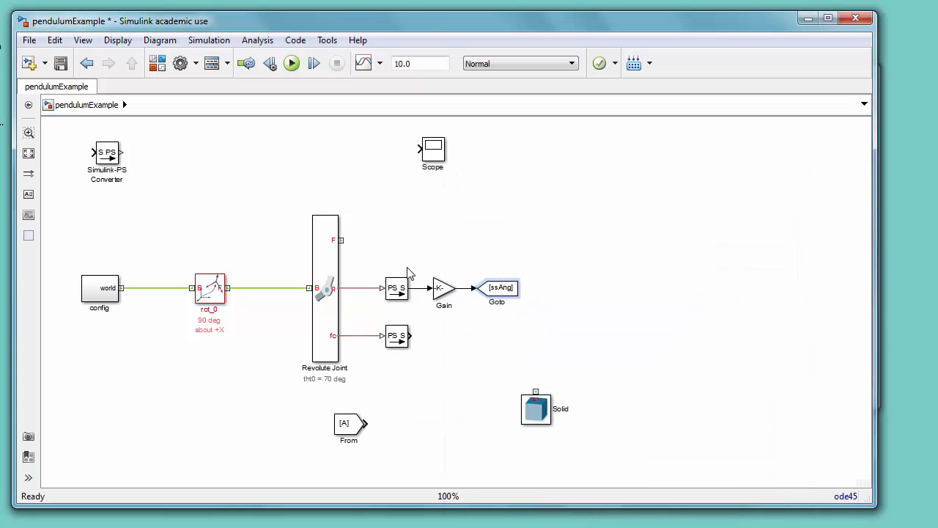
{"action": "left_click", "coordinate": [400, 293]}
{"action": "left_click_drag", "start_coordinate": [393, 251], "coordinate": [504, 302]}
{"action": "key", "text": "Left"}
{"action": "key", "text": "Left"}
{"action": "key", "text": "Left"}
{"action": "key", "text": "Left"}
{"action": "key", "text": "Left"}
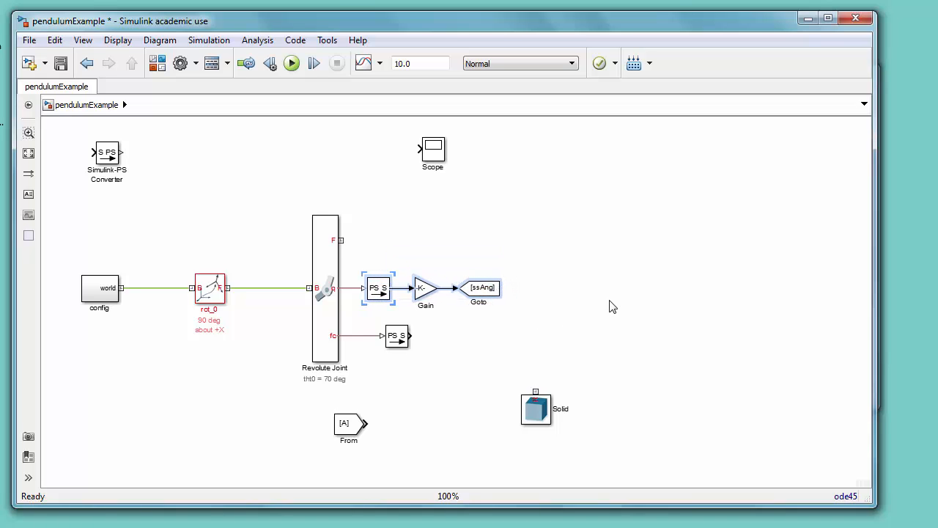
{"action": "left_click", "coordinate": [610, 307]}
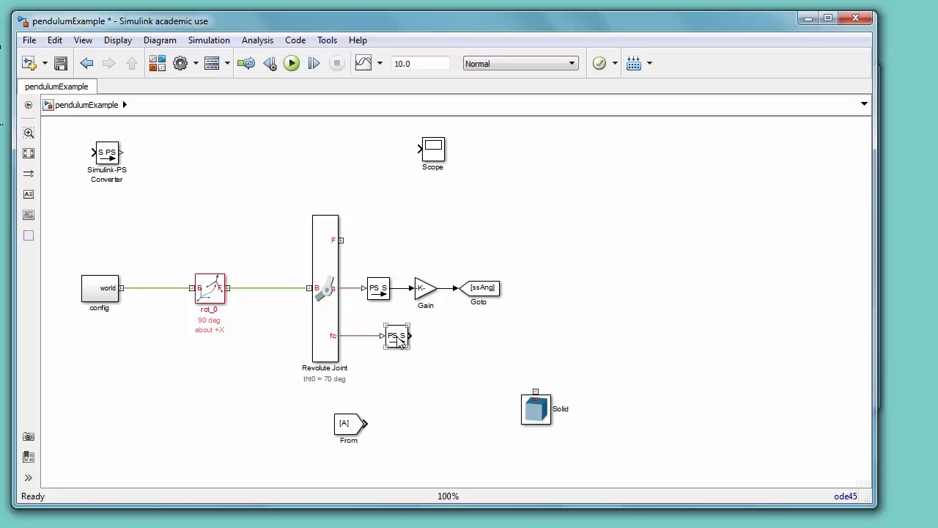
Step: Move the Scope beside the fc converter and connect the converter's output to it
{"action": "left_click_drag", "start_coordinate": [400, 337], "coordinate": [382, 338]}
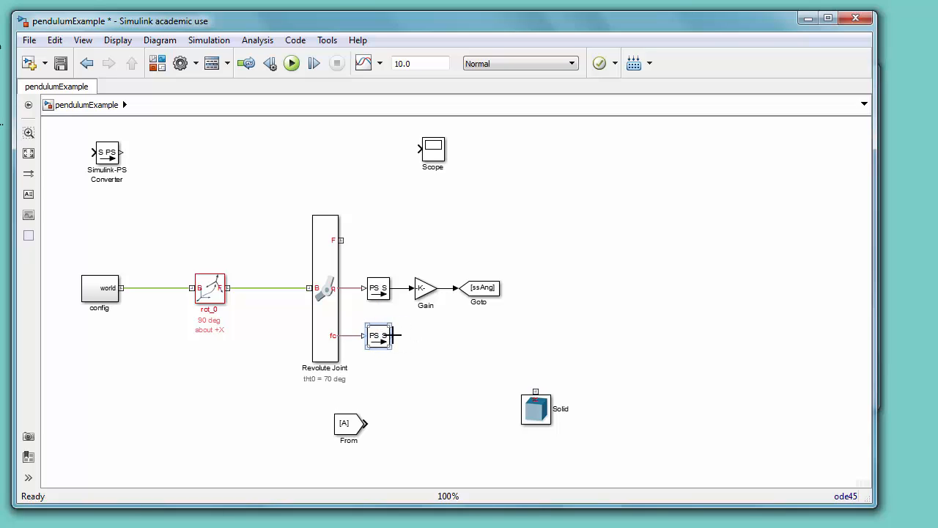
{"action": "left_click", "coordinate": [407, 345]}
{"action": "left_click_drag", "start_coordinate": [437, 156], "coordinate": [437, 343]}
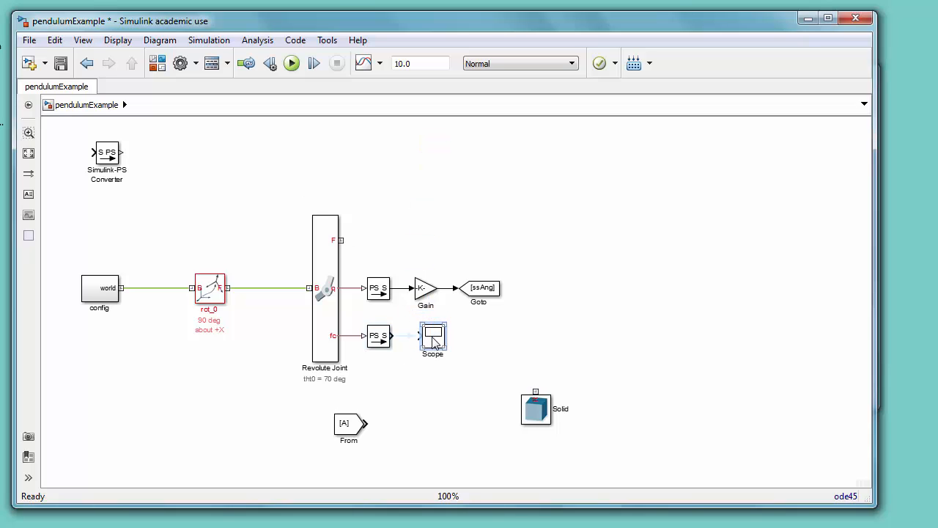
{"action": "left_click", "coordinate": [405, 336]}
{"action": "left_click_drag", "start_coordinate": [433, 344], "coordinate": [445, 349]}
{"action": "left_click", "coordinate": [336, 357]}
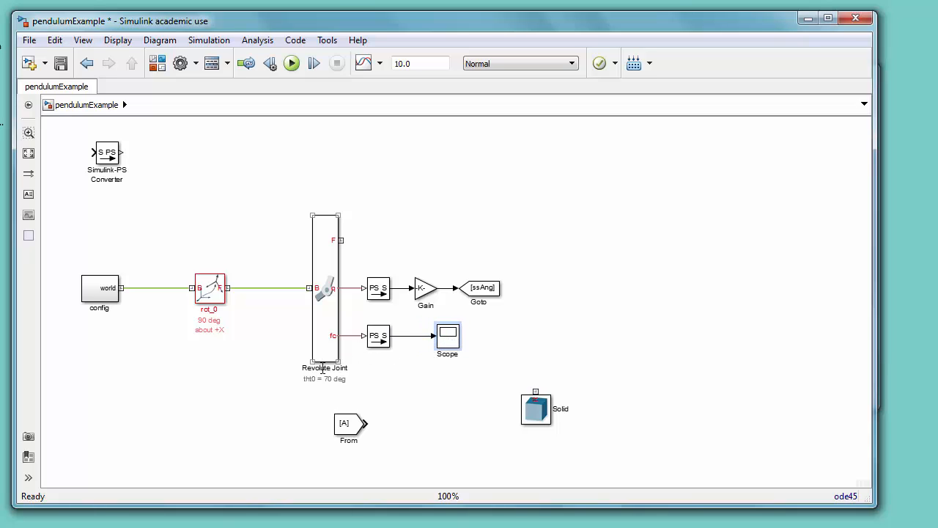
Step: Rename the Revolute Joint block to "bRod Pin Joint"
{"action": "left_click", "coordinate": [326, 368]}
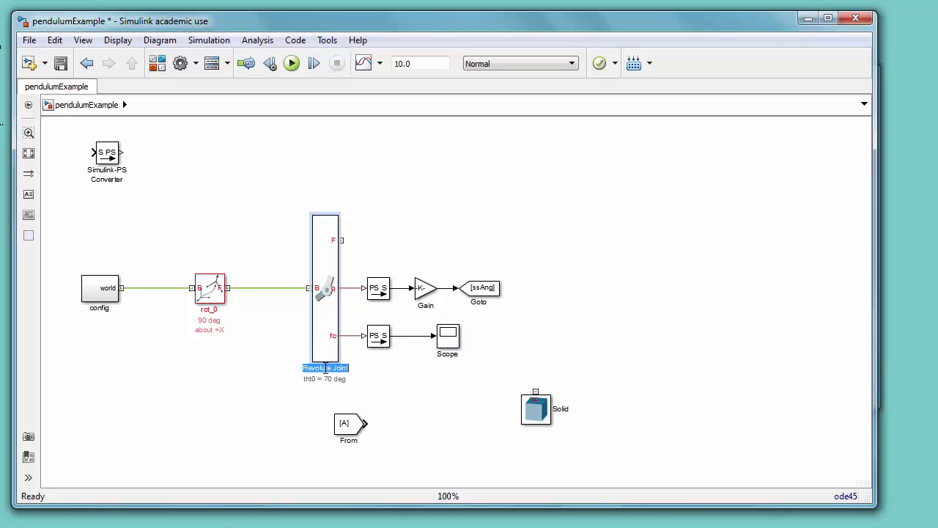
{"action": "key", "text": "BackSpace"}
{"action": "type", "text": "bRod Pin Joint"}
Step: Rename the Scope block to "bRod Pin torques (Nm)"
{"action": "left_click", "coordinate": [445, 355]}
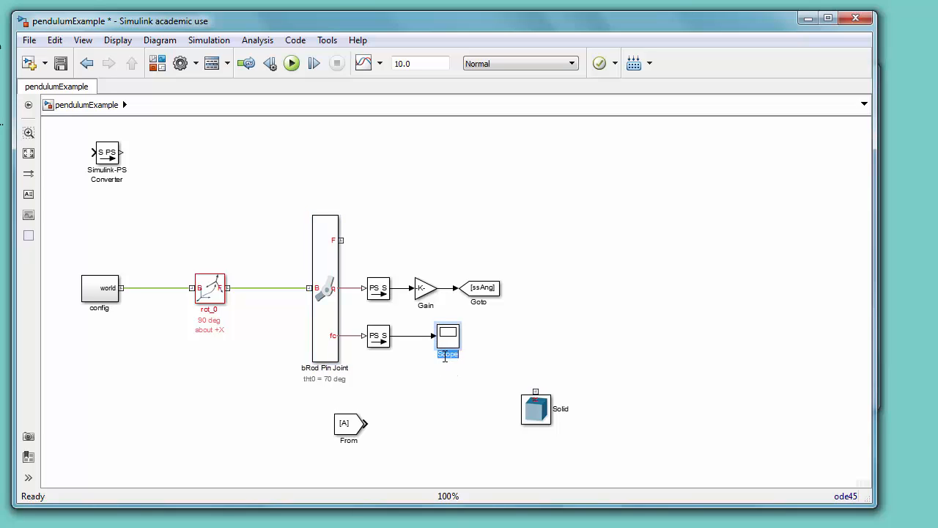
{"action": "type", "text": "bRod Pin torques (Nm)"}
{"action": "left_click", "coordinate": [461, 376]}
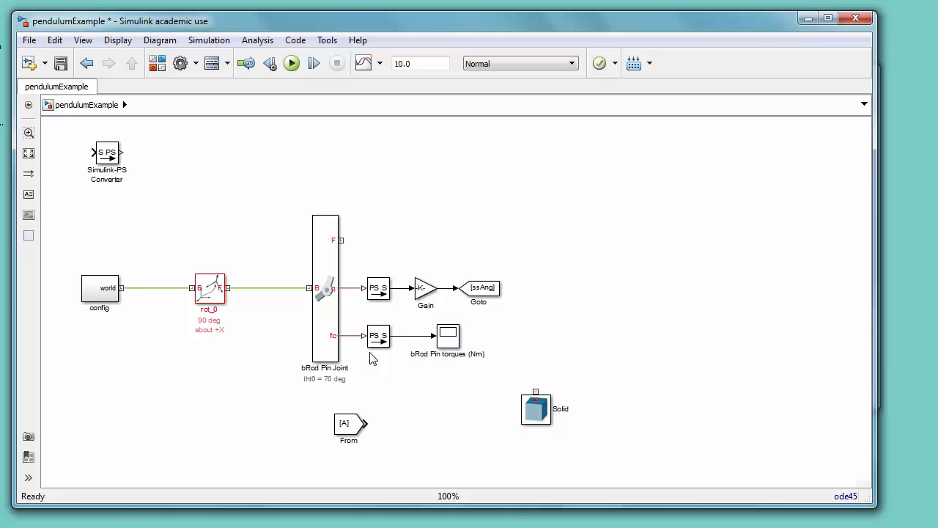
{"action": "left_click", "coordinate": [450, 341]}
Step: Duplicate the rigid transform onto the joint's F port and set its rotation axis to -X
{"action": "left_click", "coordinate": [216, 291]}
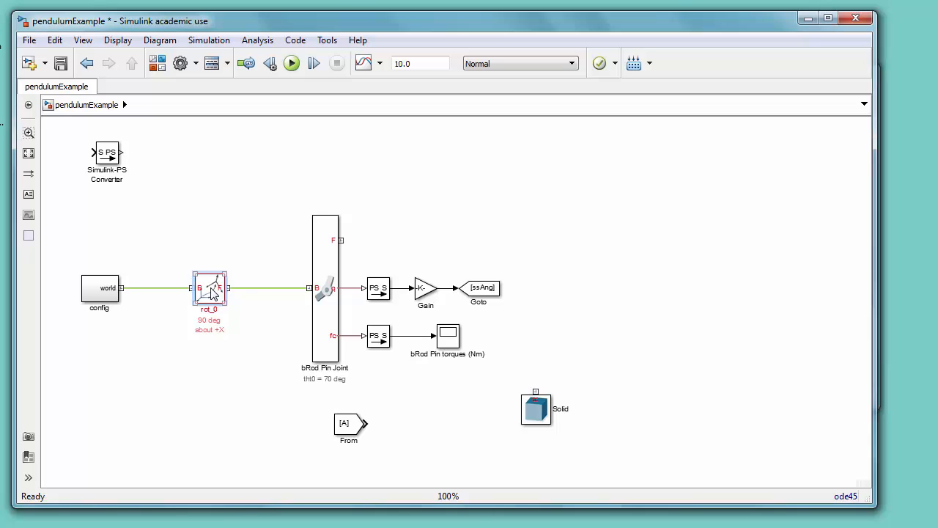
{"action": "left_click_drag", "start_coordinate": [213, 292], "coordinate": [382, 246]}
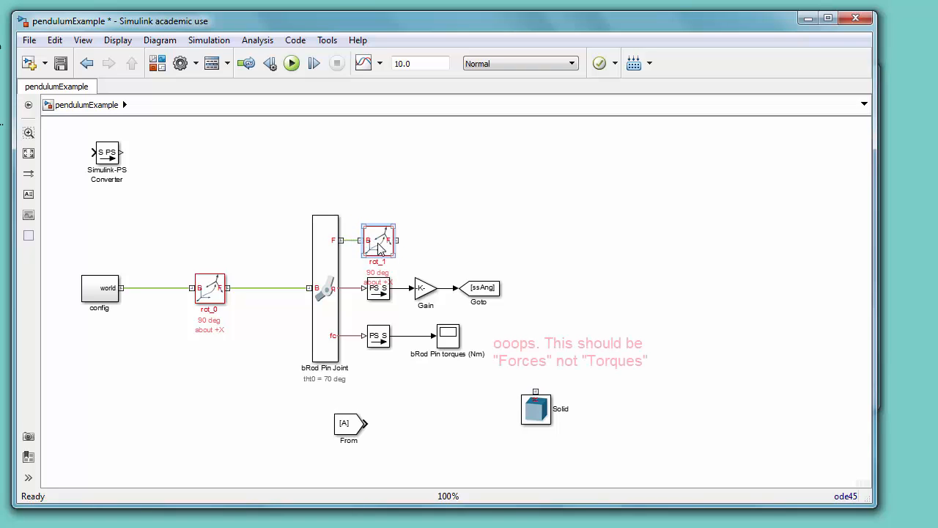
{"action": "double_click", "coordinate": [380, 250]}
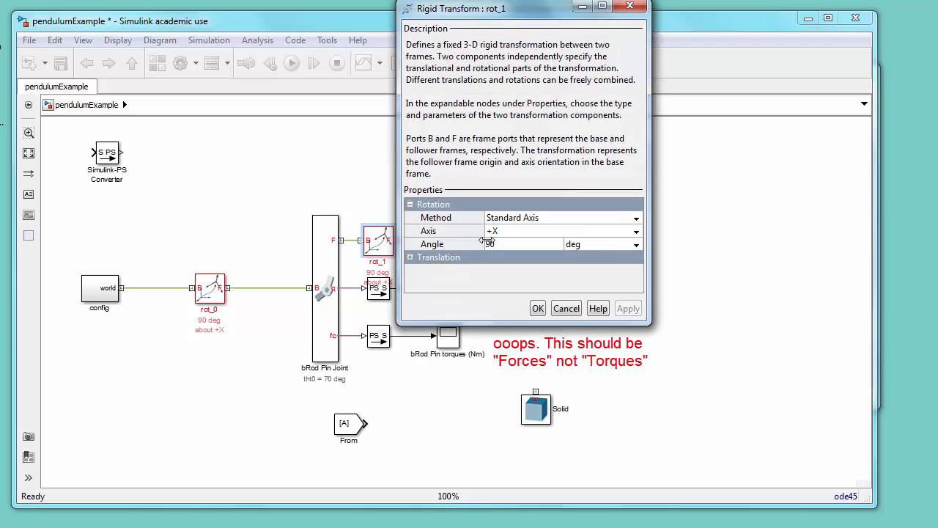
{"action": "left_click", "coordinate": [636, 235]}
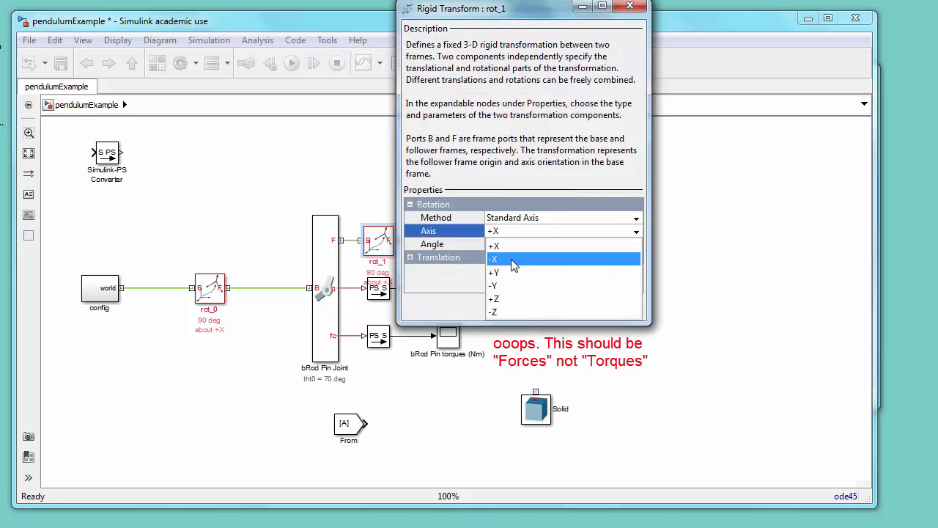
{"action": "left_click", "coordinate": [570, 258]}
{"action": "left_click", "coordinate": [538, 309]}
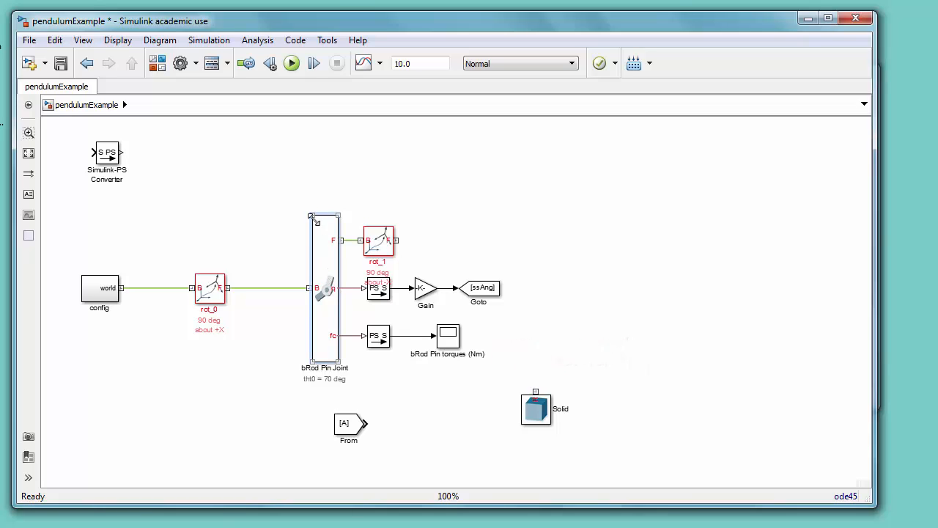
Step: Enlarge the joint block, shift it down, and raise the new rigid transform to its F port
{"action": "left_click_drag", "start_coordinate": [311, 217], "coordinate": [315, 170]}
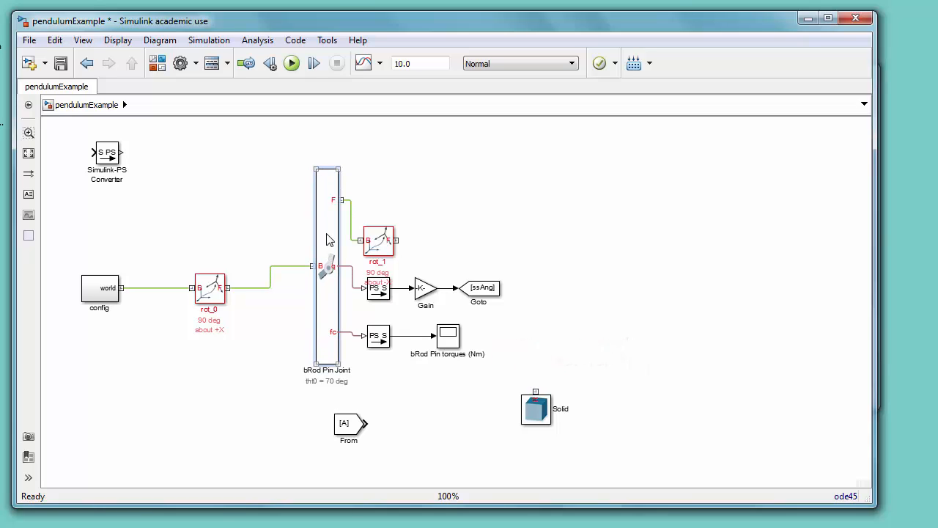
{"action": "left_click_drag", "start_coordinate": [328, 240], "coordinate": [329, 261]}
{"action": "left_click_drag", "start_coordinate": [381, 248], "coordinate": [381, 229]}
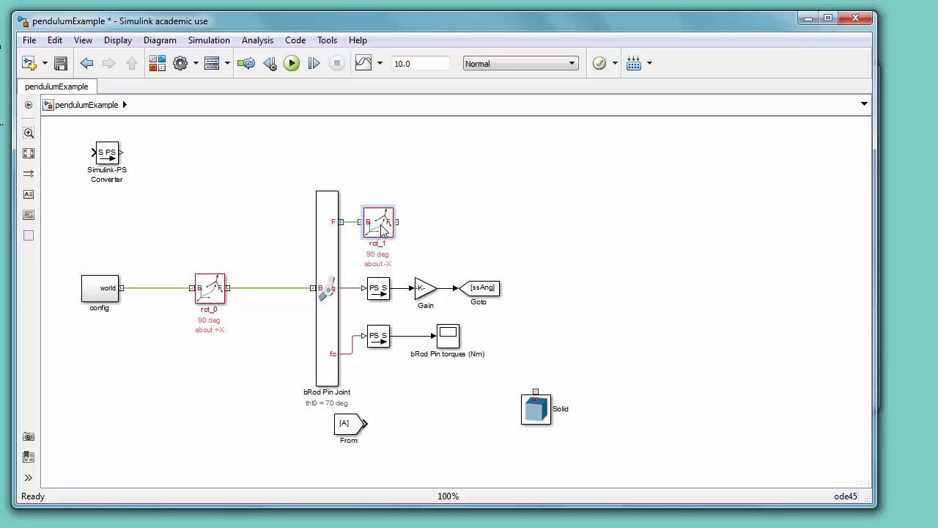
Step: Move the torque sensor converter and scope down in line with the joint's fc port
{"action": "left_click_drag", "start_coordinate": [368, 317], "coordinate": [475, 364]}
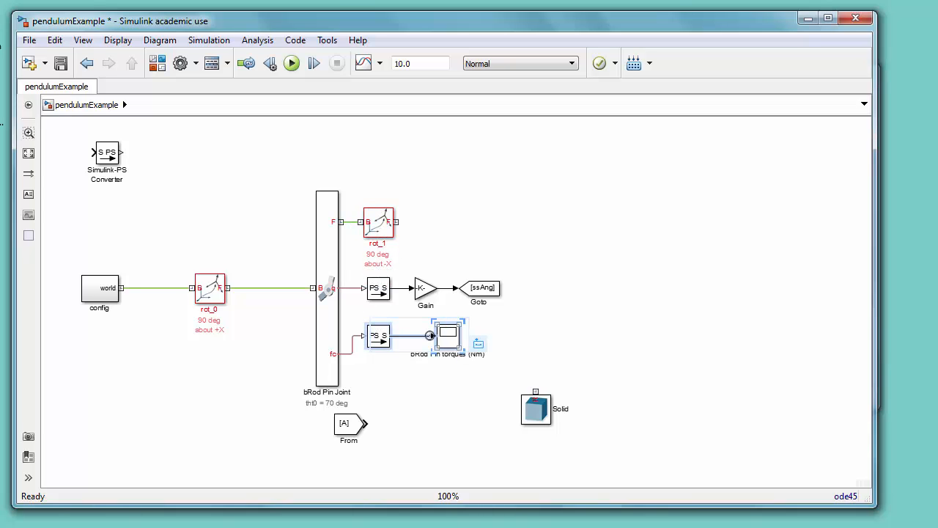
{"action": "left_click_drag", "start_coordinate": [379, 335], "coordinate": [379, 355]}
{"action": "left_click", "coordinate": [516, 343]}
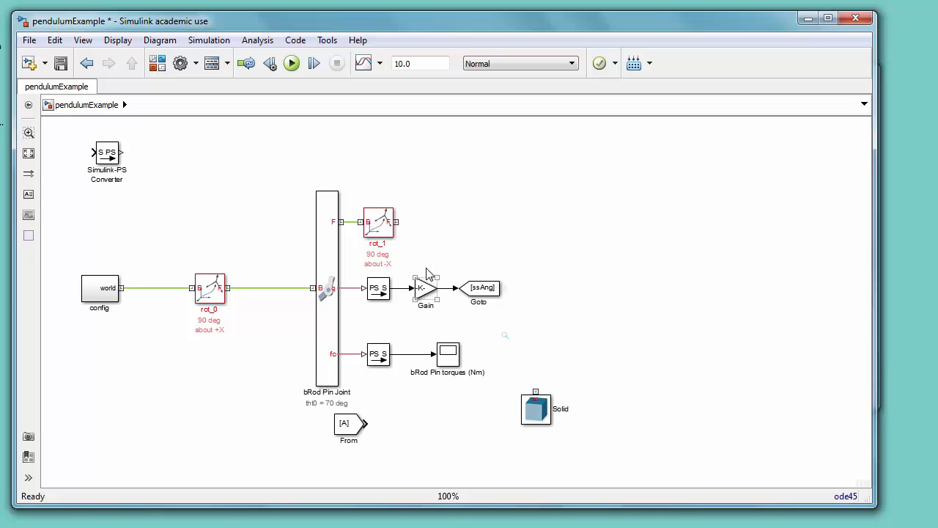
Step: Duplicate rot_1 into a new rigid transform to its right and set the copy's rotation method to None
{"action": "left_click", "coordinate": [379, 224]}
{"action": "key", "text": "ctrl+c"}
{"action": "key", "text": "ctrl+v"}
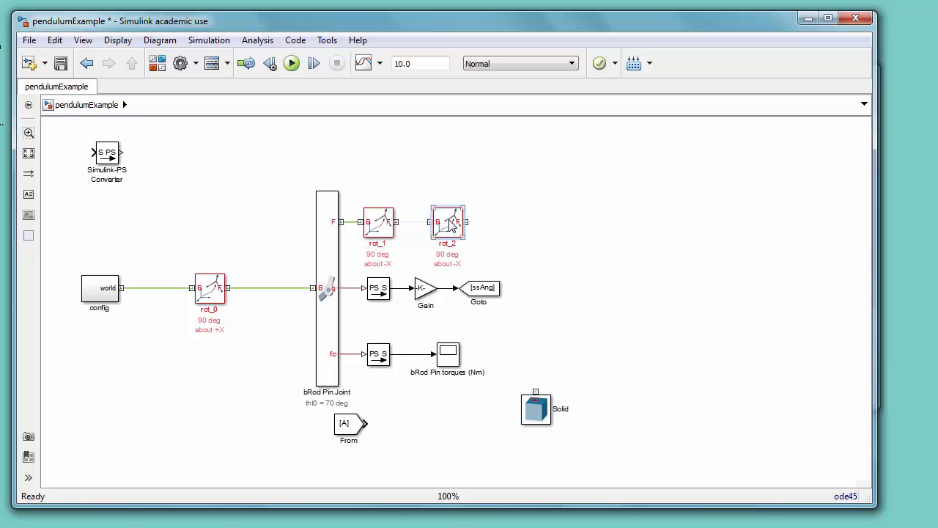
{"action": "double_click", "coordinate": [451, 224]}
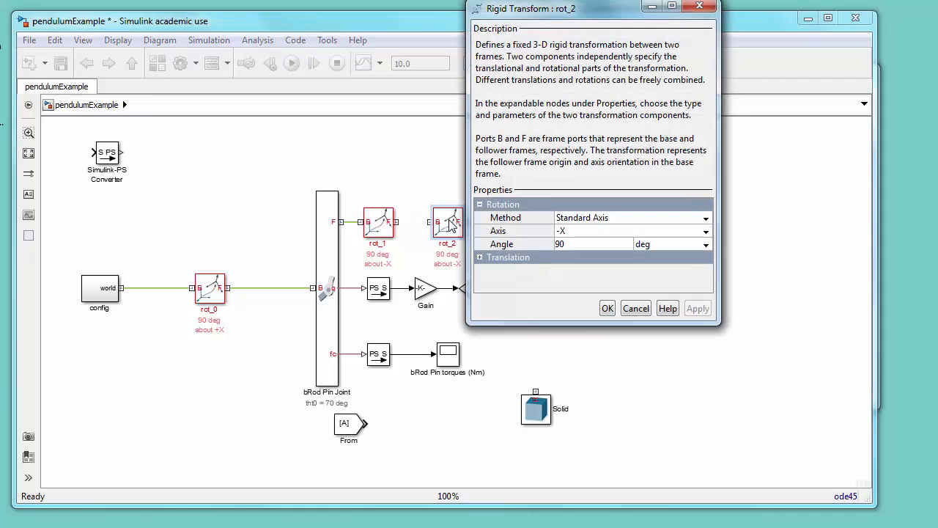
{"action": "left_click", "coordinate": [706, 220]}
{"action": "left_click", "coordinate": [596, 230]}
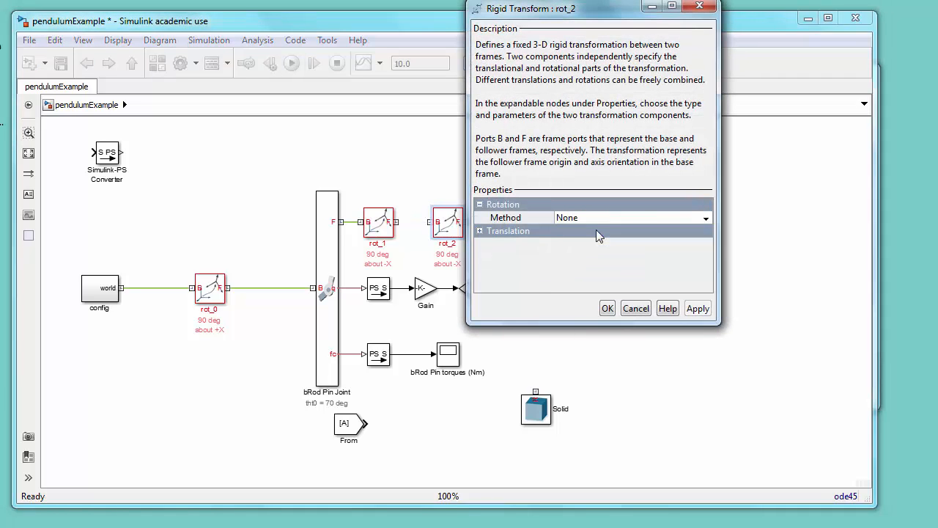
Step: Set rot_2's translation to Standard Axis along -Z with an offset of 24/2 cm
{"action": "left_click", "coordinate": [481, 232]}
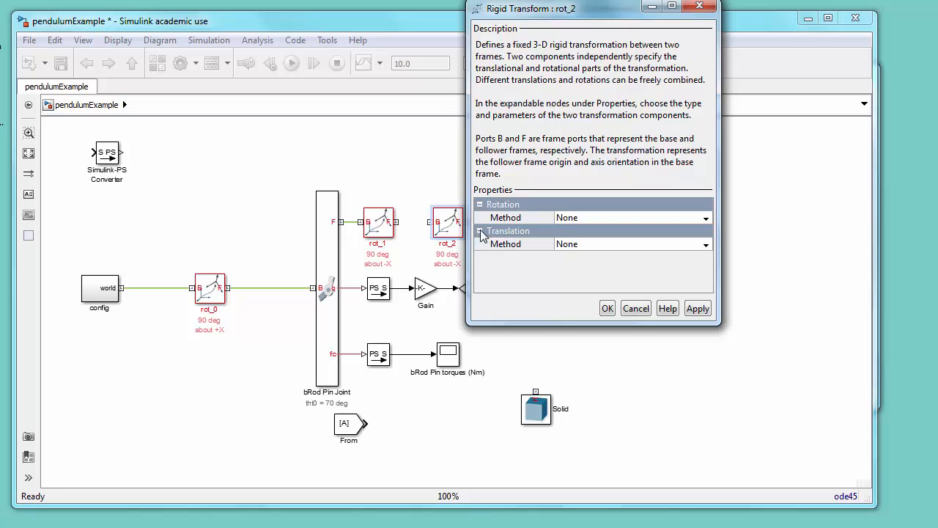
{"action": "left_click", "coordinate": [707, 244]}
{"action": "left_click", "coordinate": [616, 284]}
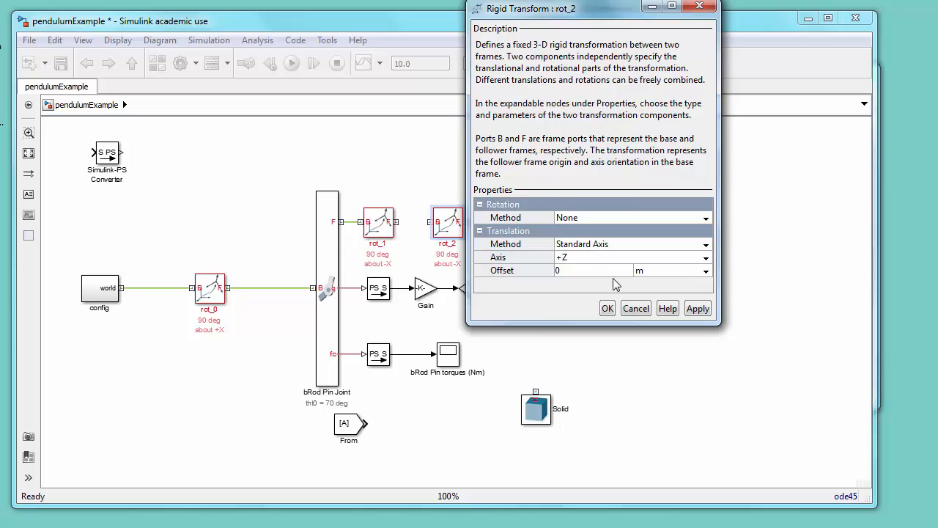
{"action": "left_click", "coordinate": [707, 261]}
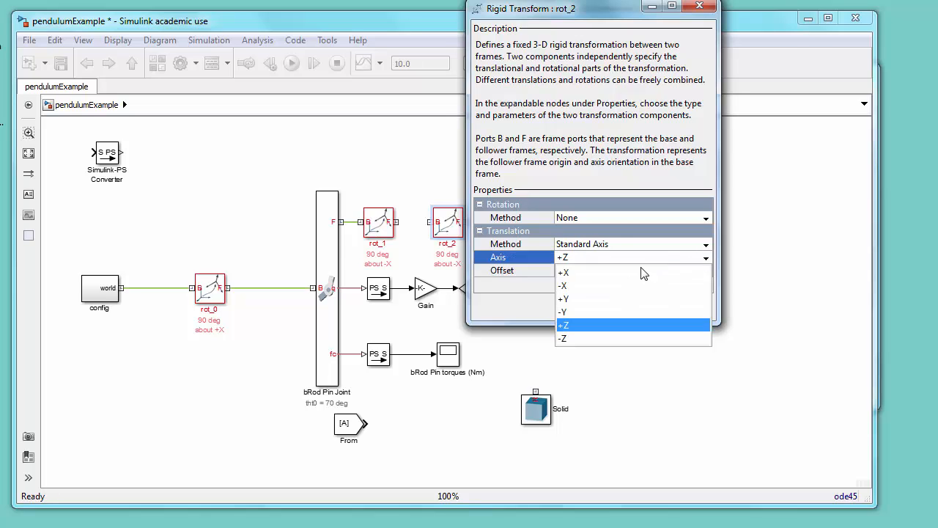
{"action": "left_click", "coordinate": [571, 339]}
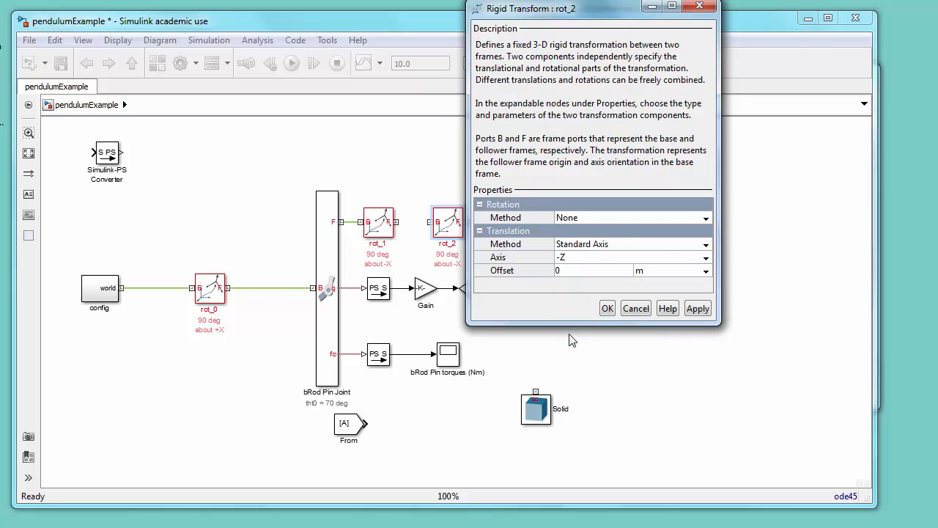
{"action": "left_click", "coordinate": [579, 270]}
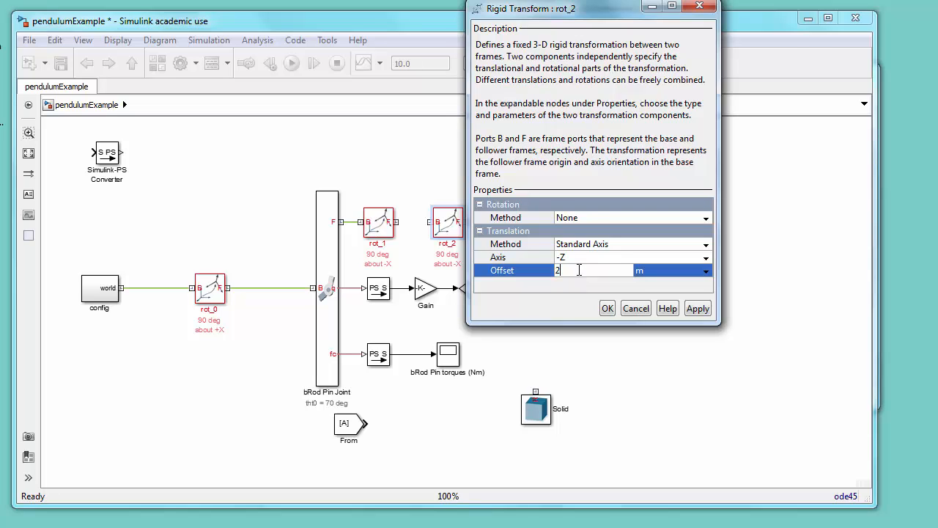
{"action": "type", "text": "2"}
{"action": "left_click", "coordinate": [706, 272]}
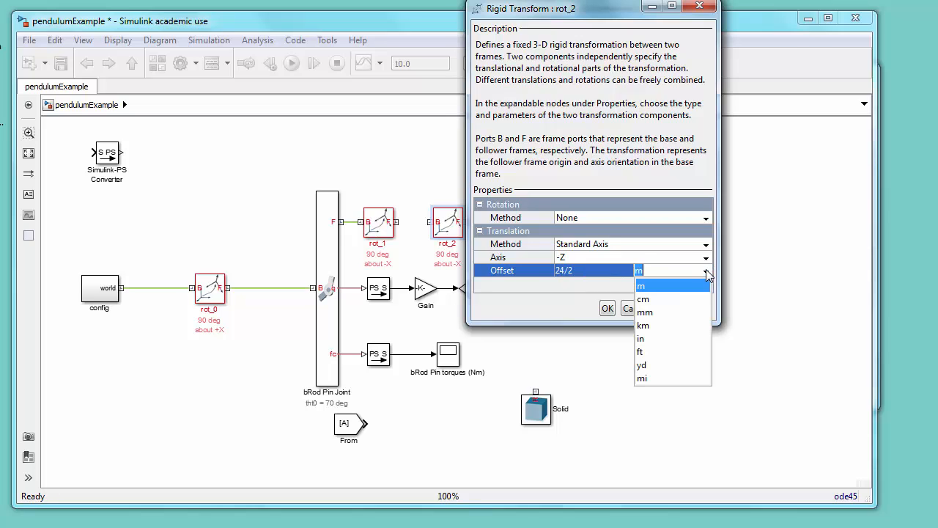
{"action": "left_click", "coordinate": [653, 300]}
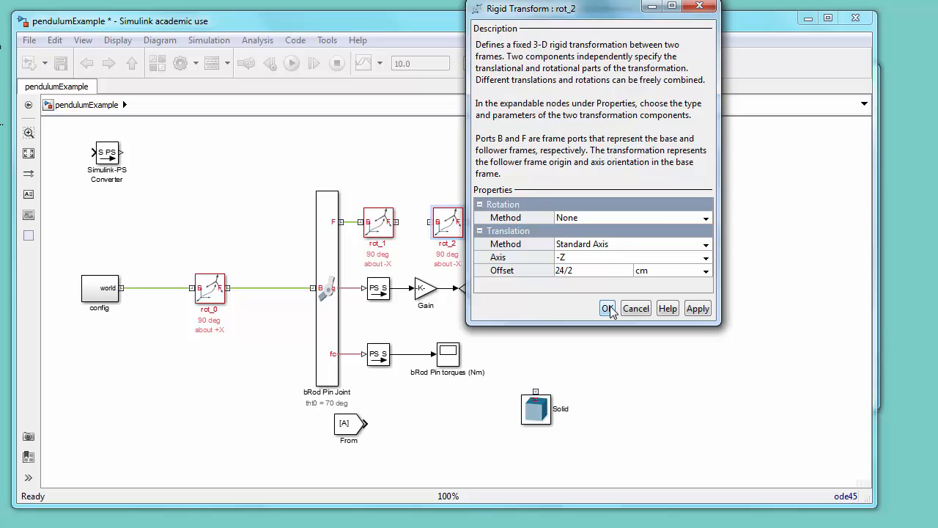
{"action": "left_click", "coordinate": [608, 308]}
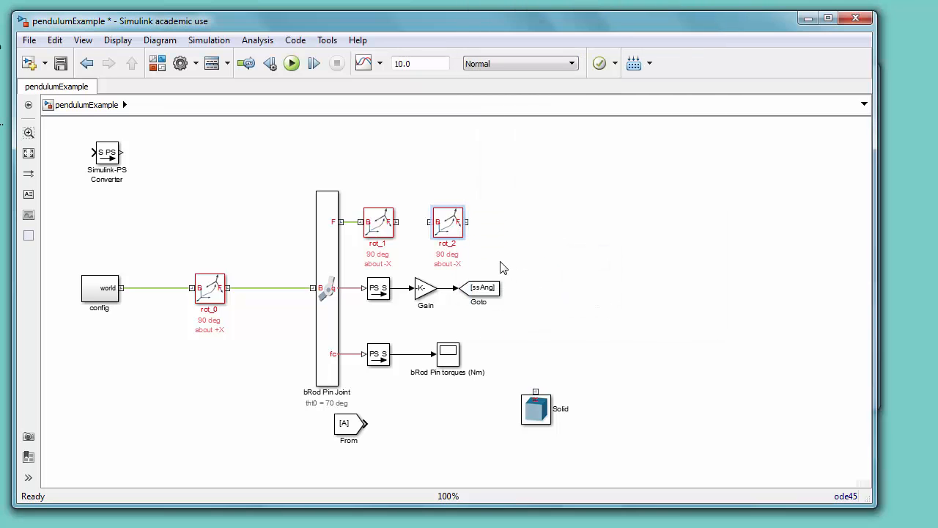
Step: Open rot_2's block annotation properties and clear the existing annotation text
{"action": "right_click", "coordinate": [453, 227]}
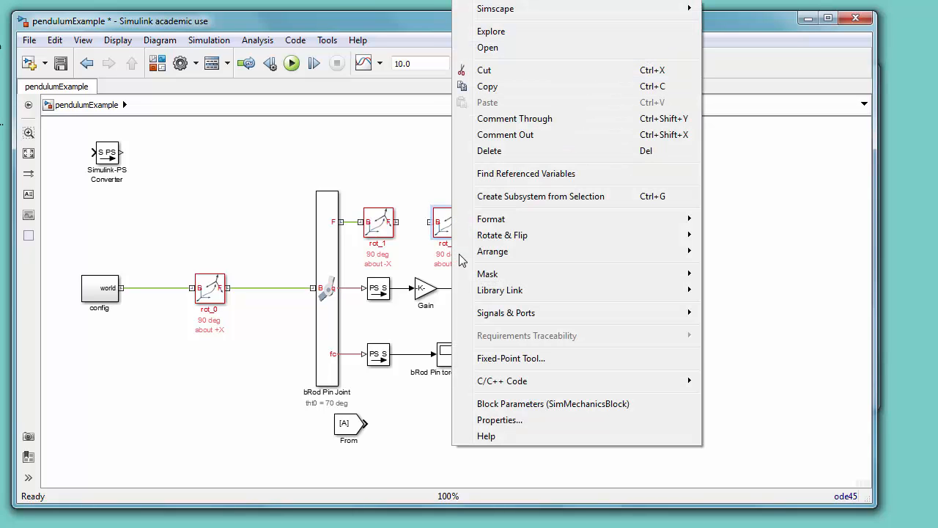
{"action": "left_click", "coordinate": [486, 419]}
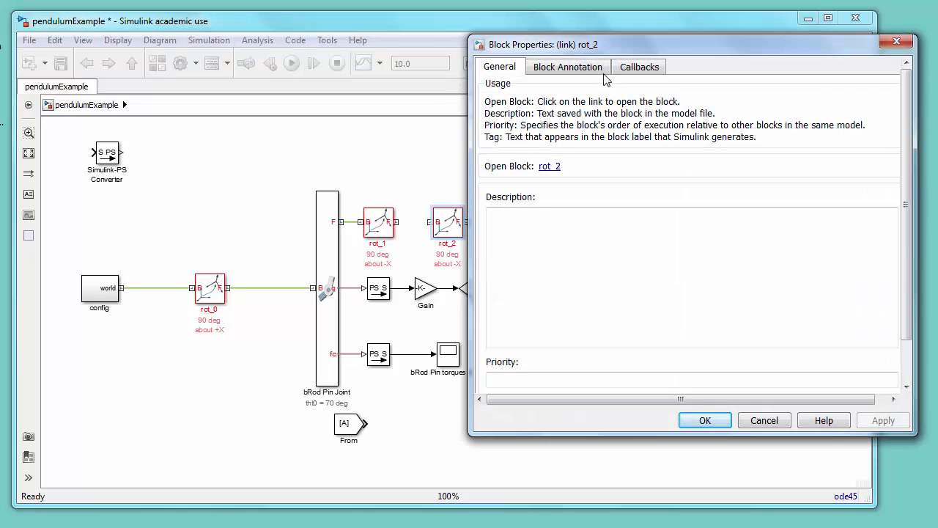
{"action": "left_click", "coordinate": [577, 68]}
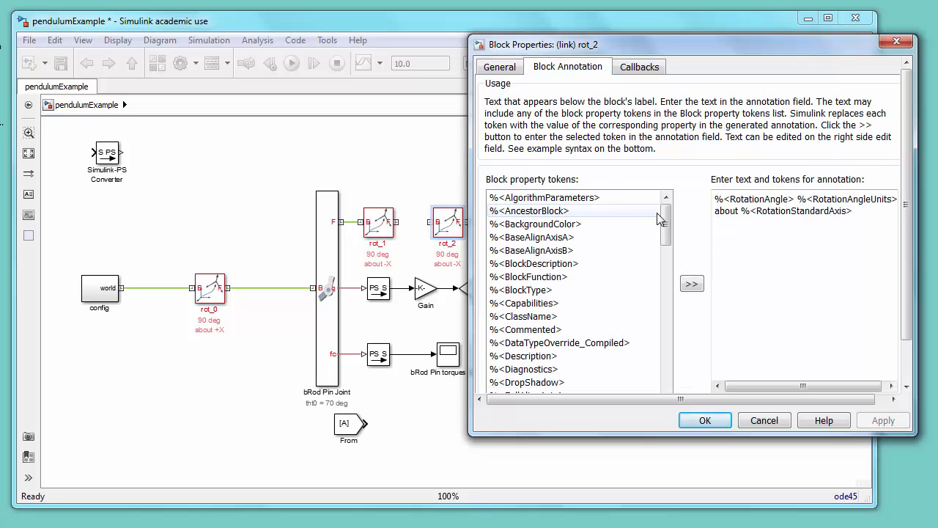
{"action": "left_click_drag", "start_coordinate": [666, 223], "coordinate": [672, 359]}
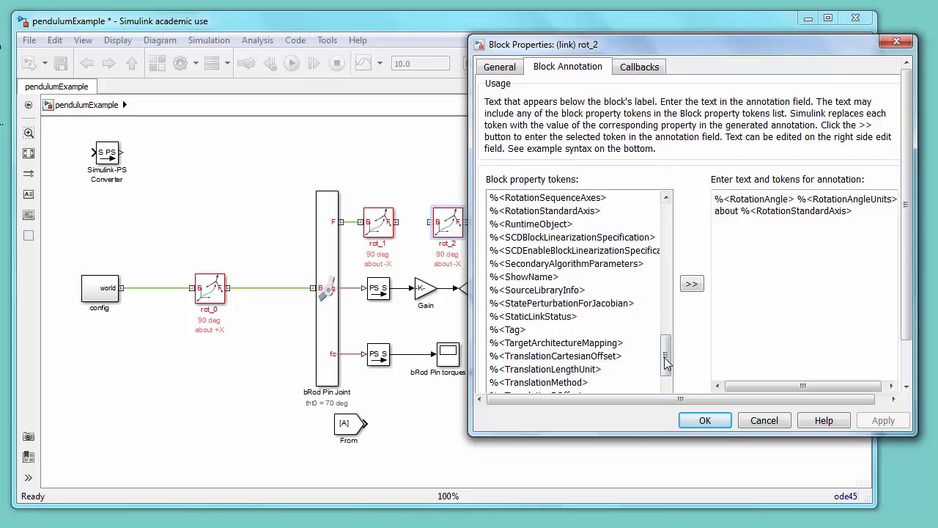
{"action": "scroll", "coordinate": [623, 366], "scroll_direction": "down", "scroll_amount": 2}
{"action": "left_click", "coordinate": [599, 356]}
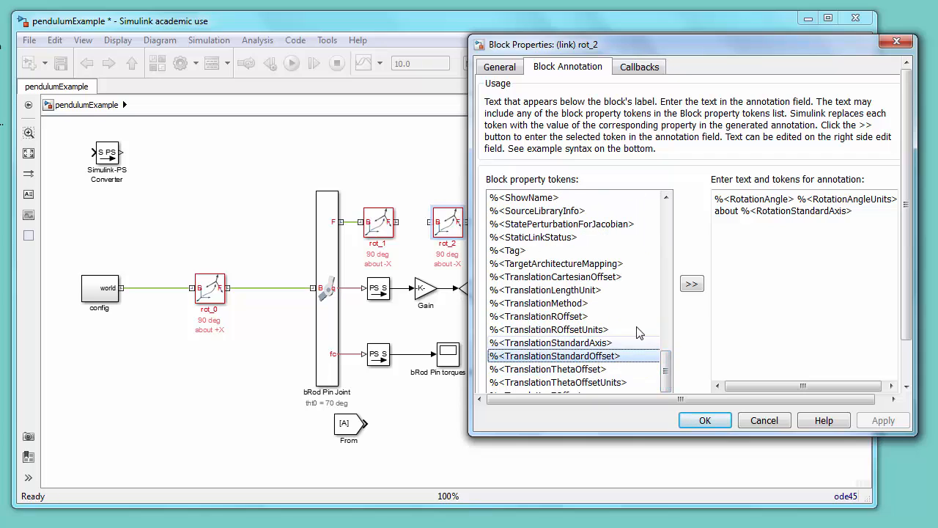
{"action": "left_click_drag", "start_coordinate": [867, 207], "coordinate": [715, 195]}
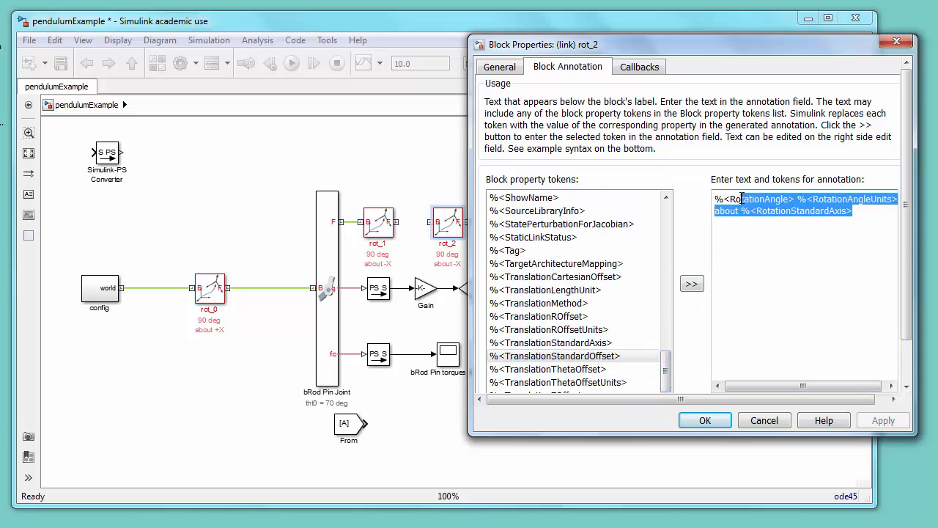
{"action": "key", "text": "BackSpace"}
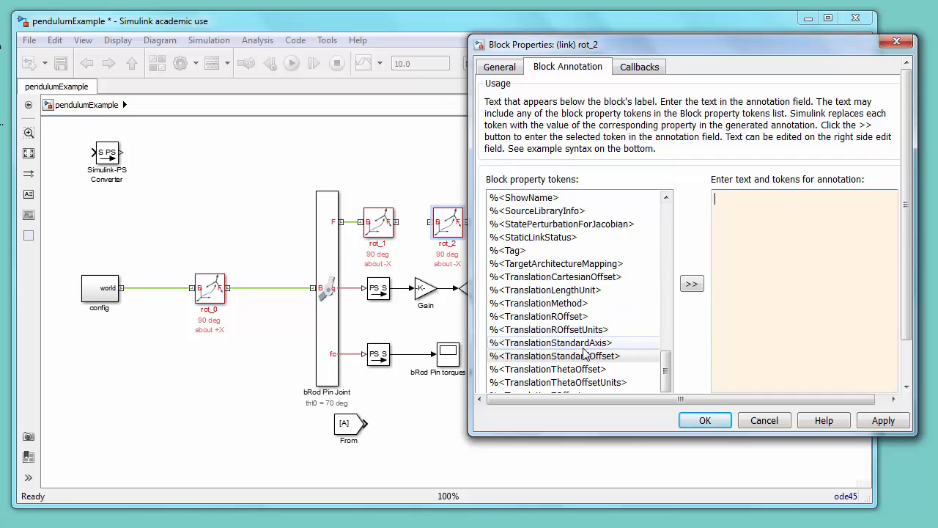
Step: Set rot_2's annotation to %<TranslationStandardOffset> %<TranslationLengthUnit> in %<TranslationStandardAxis>
{"action": "left_click", "coordinate": [692, 284]}
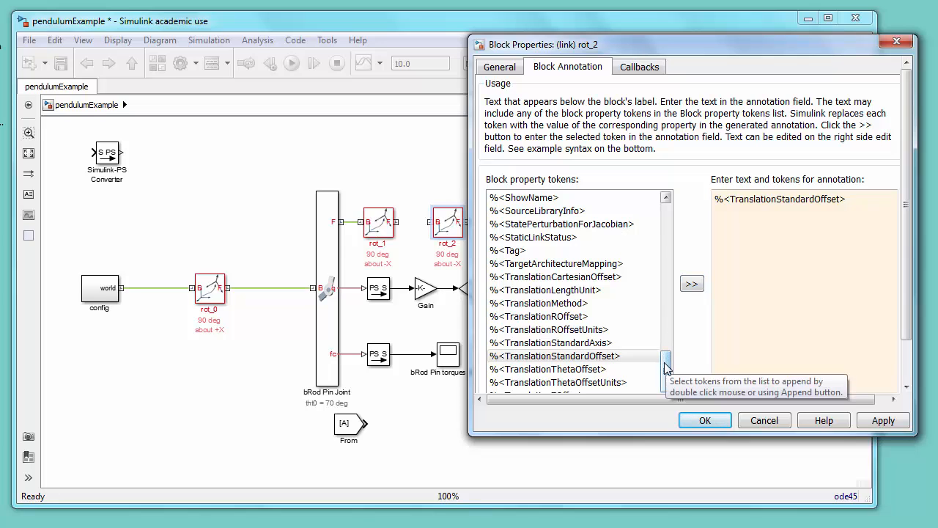
{"action": "left_click", "coordinate": [593, 290]}
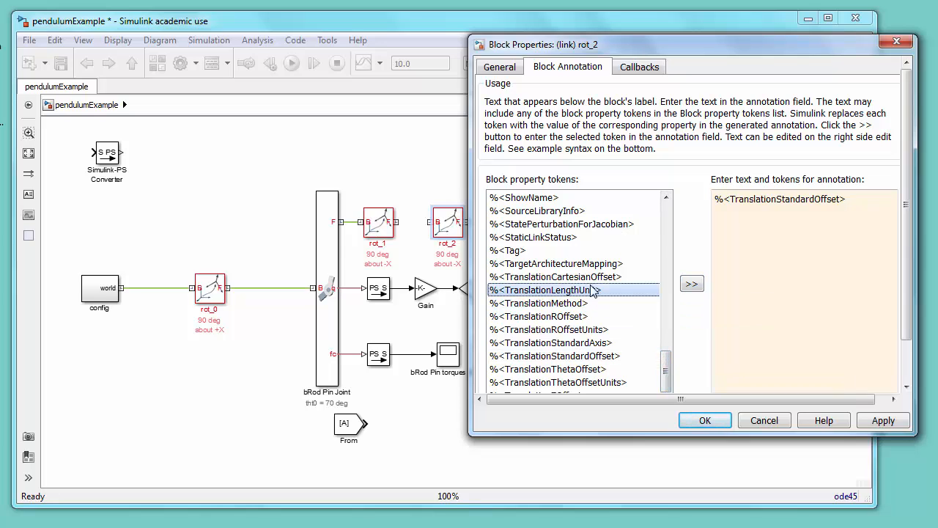
{"action": "left_click", "coordinate": [693, 285]}
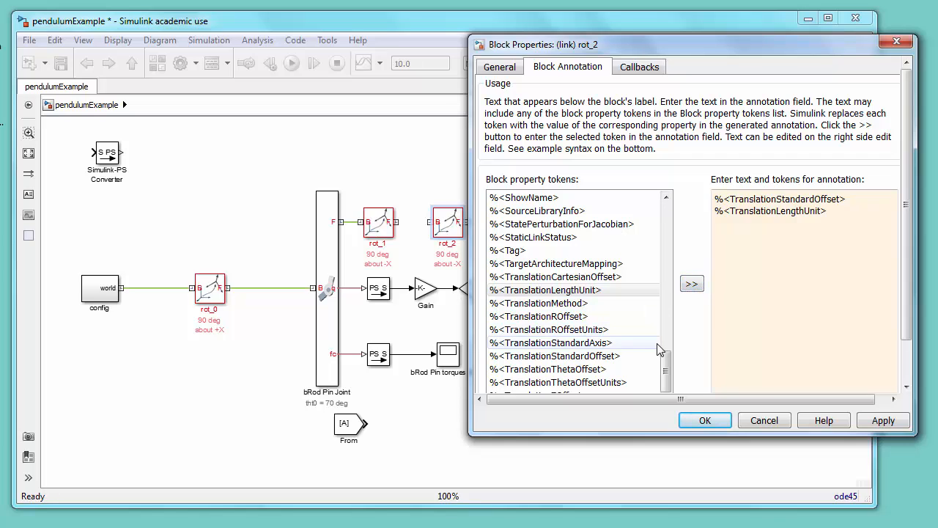
{"action": "left_click", "coordinate": [621, 342]}
{"action": "left_click", "coordinate": [692, 284]}
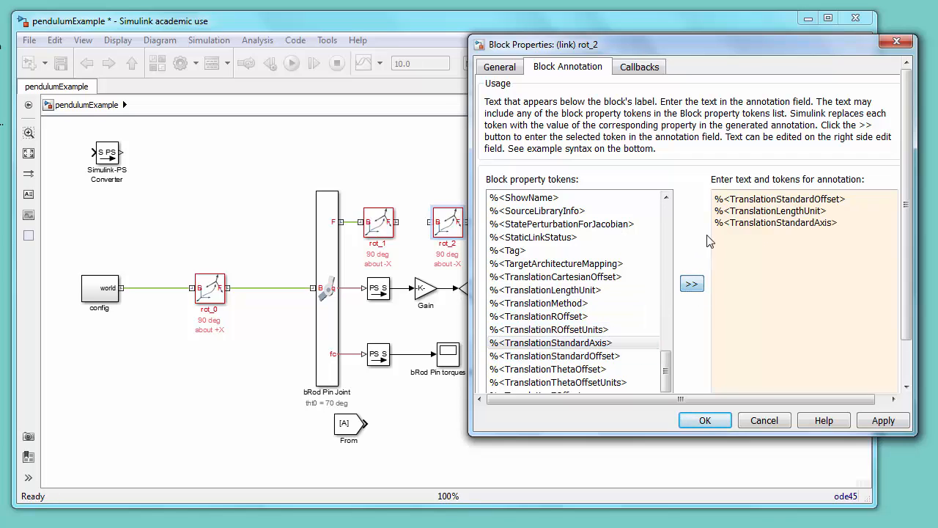
{"action": "left_click", "coordinate": [715, 212]}
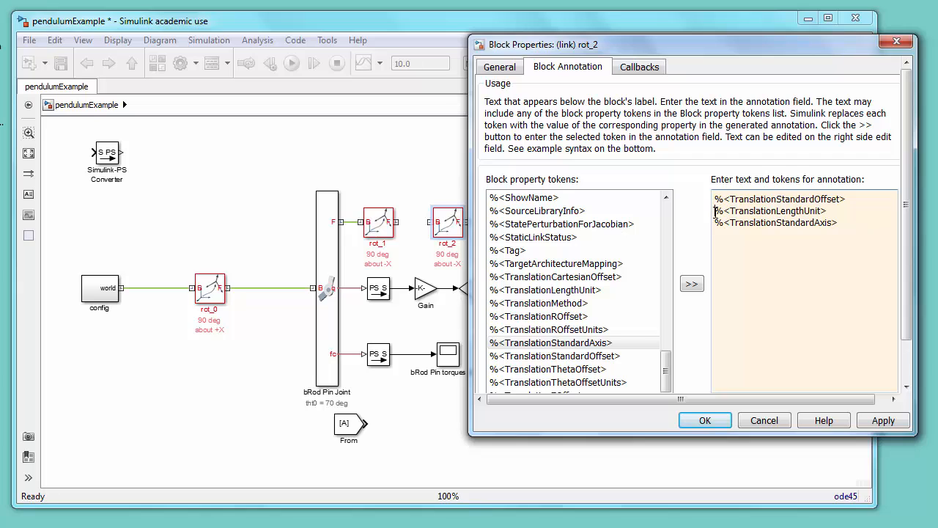
{"action": "key", "text": "BackSpace"}
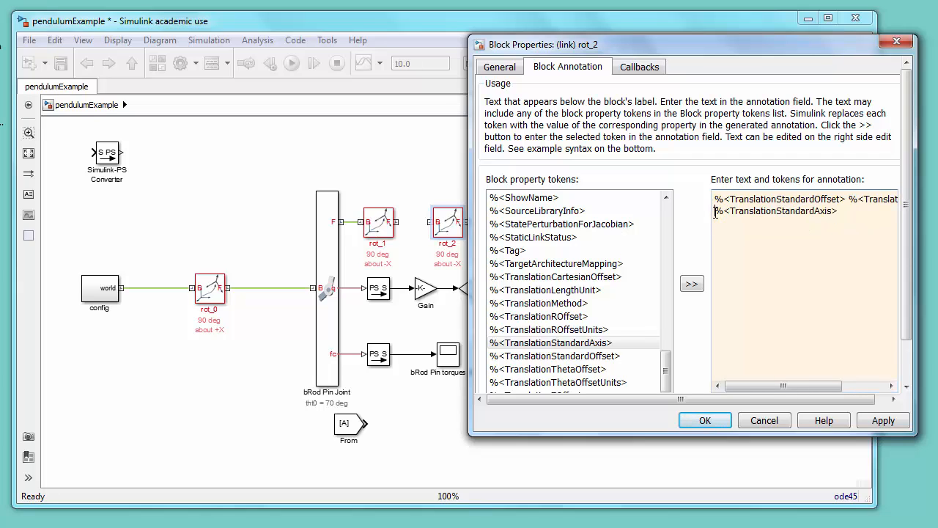
{"action": "type", "text": "In"}
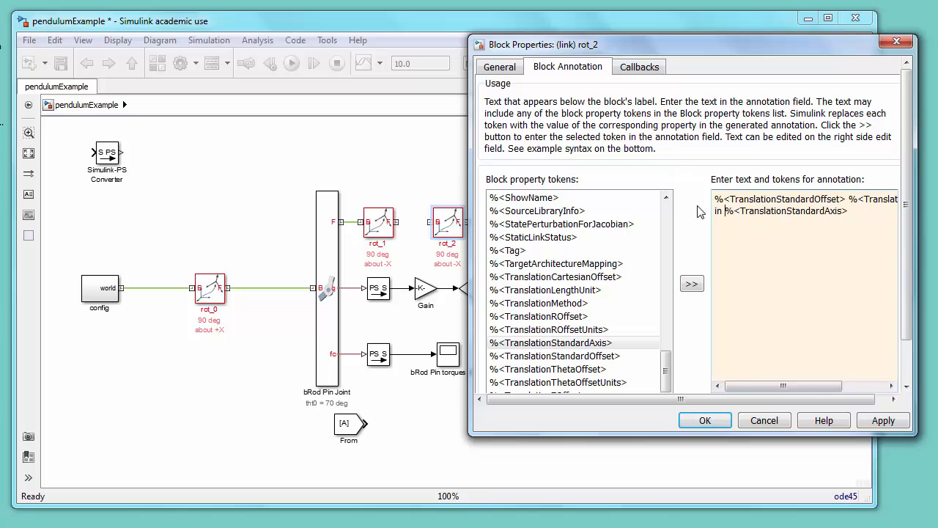
{"action": "left_click", "coordinate": [702, 418]}
Step: Move the Solid block beside rot_2 and rename it "bRod"
{"action": "left_click_drag", "start_coordinate": [536, 409], "coordinate": [551, 265]}
{"action": "double_click", "coordinate": [575, 267]}
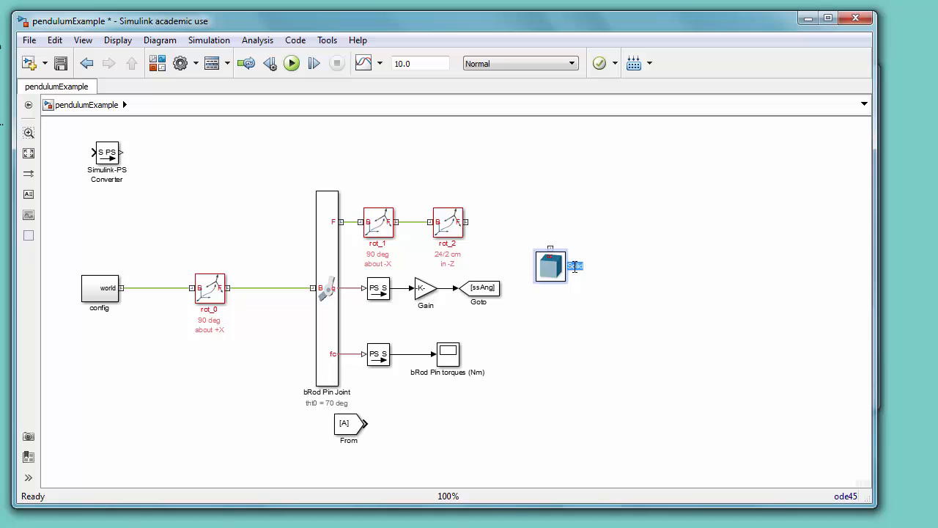
{"action": "type", "text": "bRod"}
{"action": "left_click", "coordinate": [614, 311]}
Step: Make the bRod solid a cylinder with a radius of 1 cm and a length of 24 cm
{"action": "left_click", "coordinate": [550, 268]}
{"action": "double_click", "coordinate": [551, 269]}
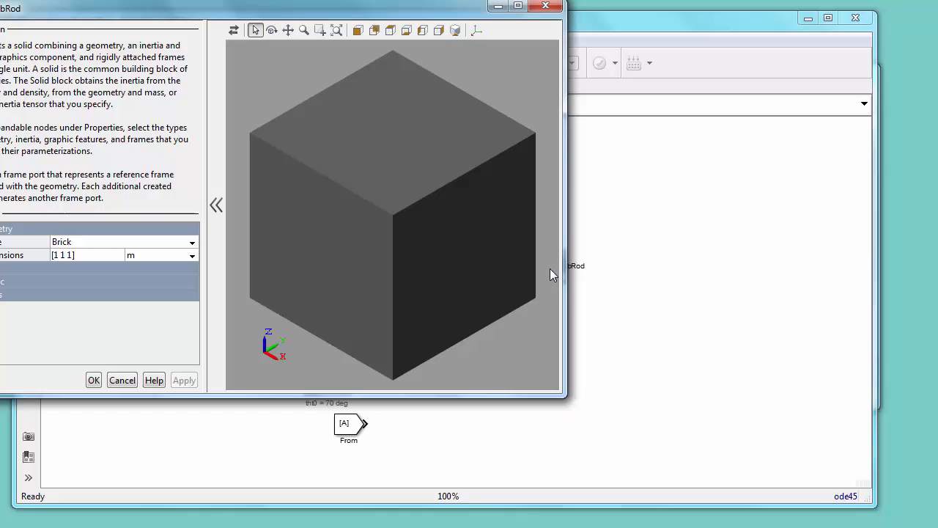
{"action": "left_click", "coordinate": [191, 245]}
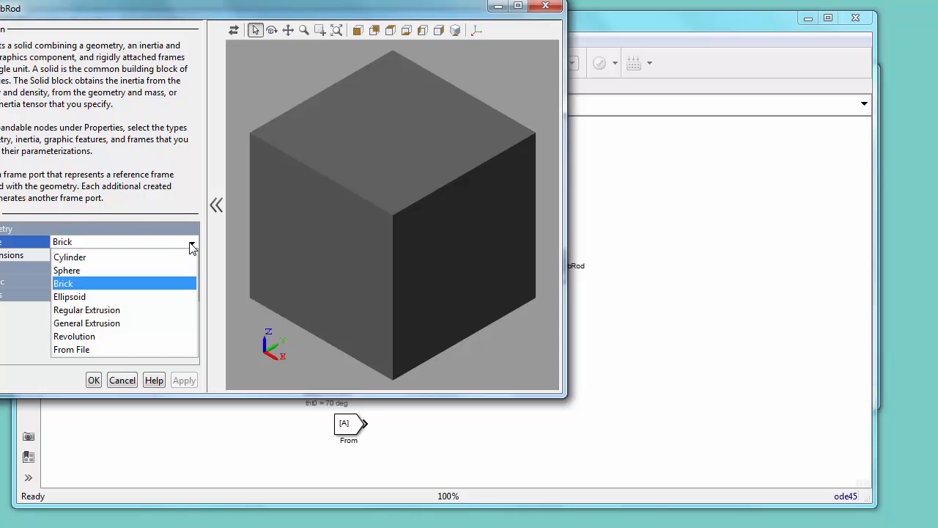
{"action": "left_click", "coordinate": [128, 258]}
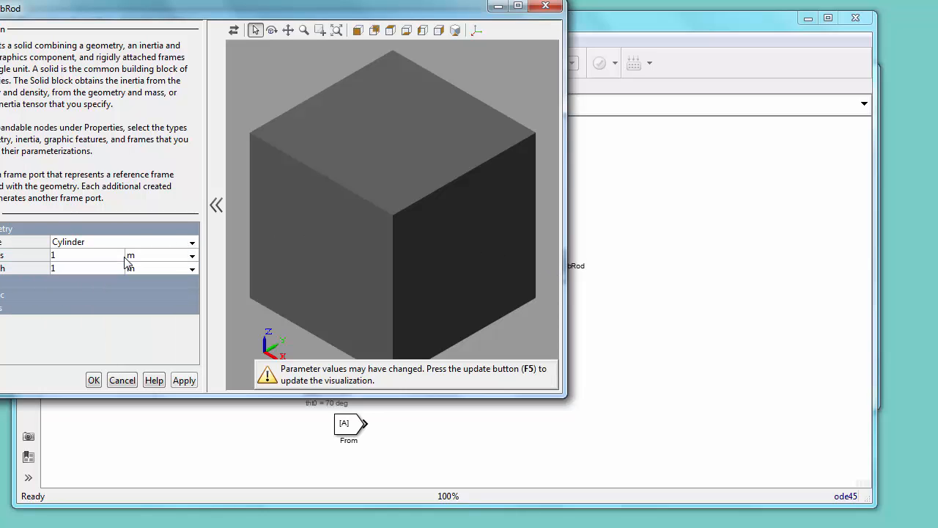
{"action": "left_click", "coordinate": [193, 255]}
{"action": "left_click", "coordinate": [174, 285]}
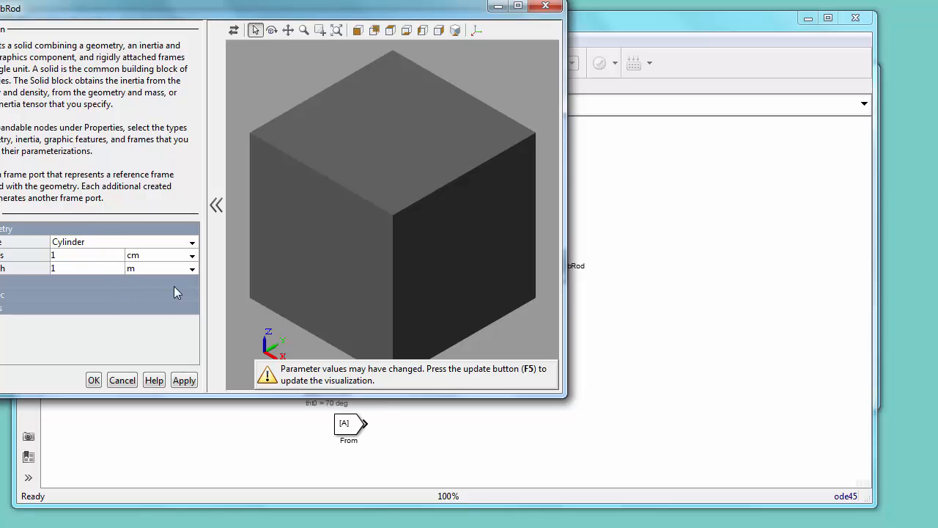
{"action": "left_click", "coordinate": [193, 269]}
{"action": "left_click", "coordinate": [166, 291]}
{"action": "left_click", "coordinate": [99, 269]}
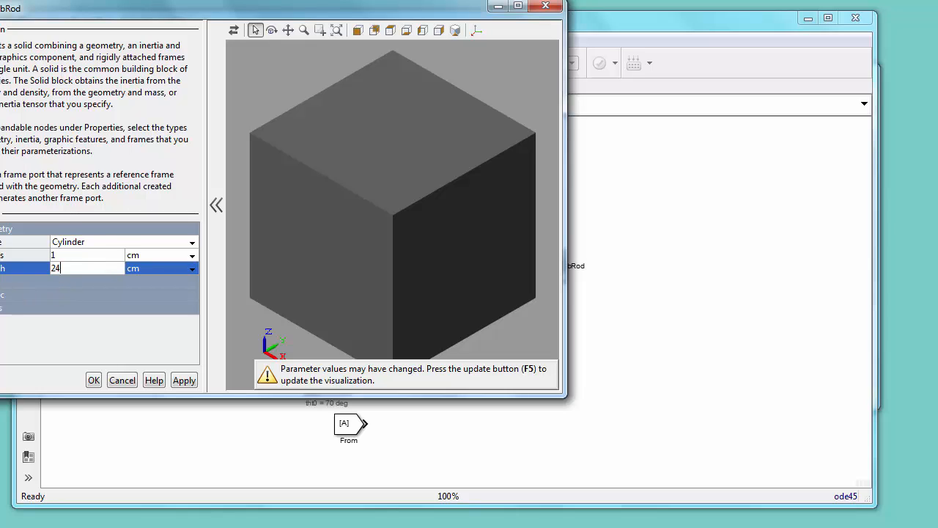
Step: Set the bRod solid's inertia density to 2700 kg/(m^3)
{"action": "left_click", "coordinate": [1, 281]}
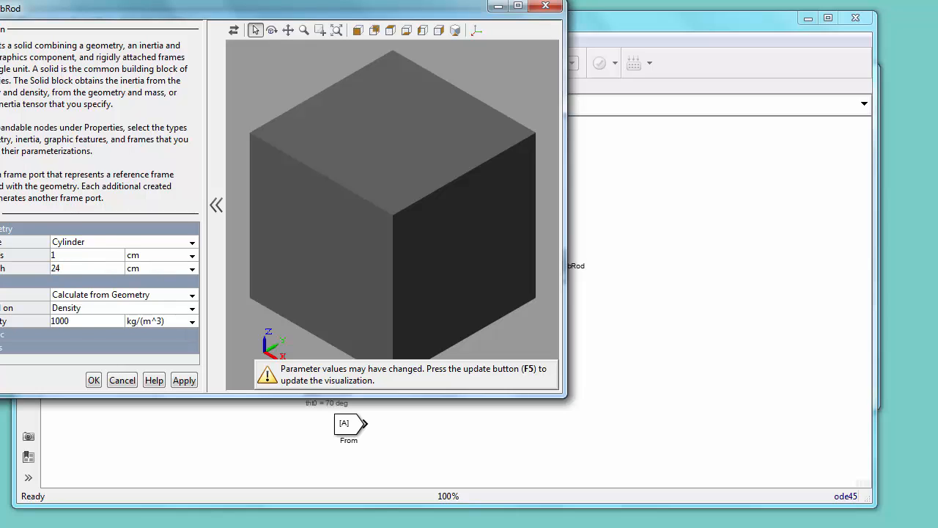
{"action": "left_click", "coordinate": [88, 321]}
{"action": "type", "text": "27"}
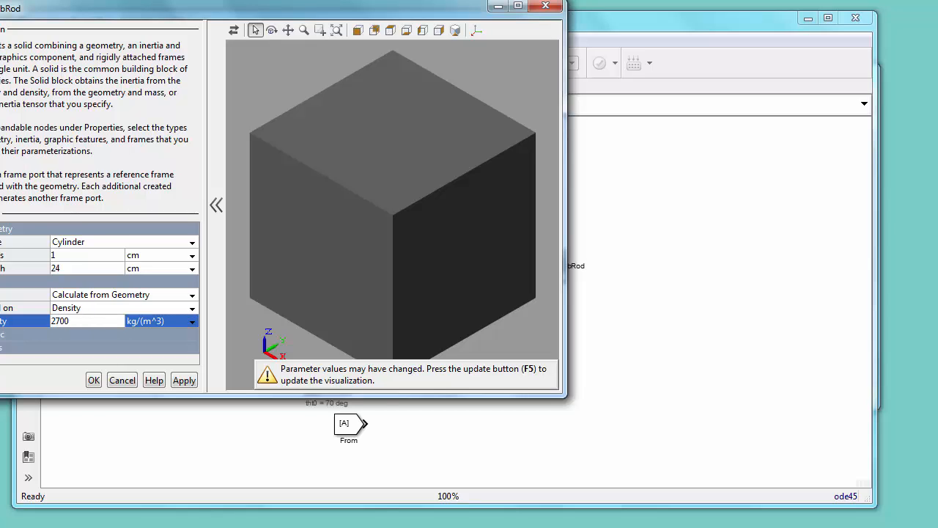
{"action": "left_click", "coordinate": [1, 335]}
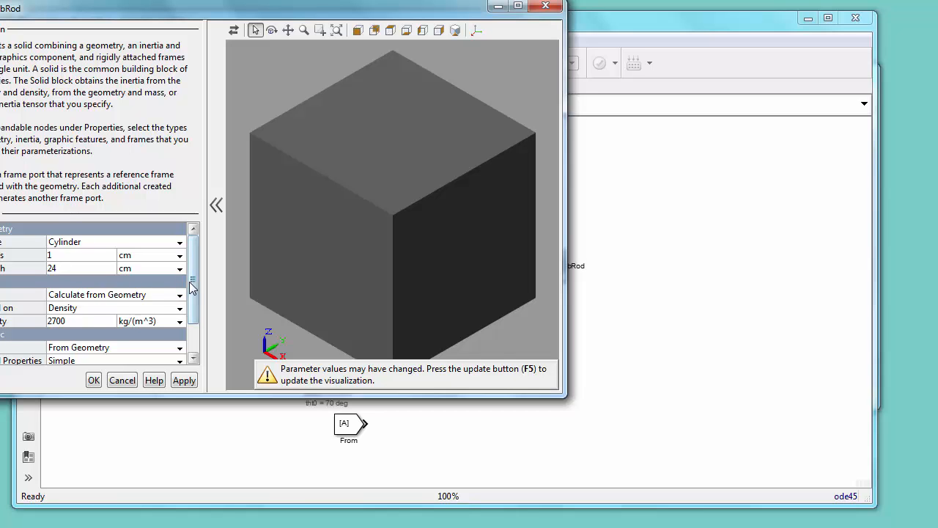
Step: Set the bRod solid's graphic color to light cyan [0.4 1.0 1.0] with an opacity of 0.5, and close the dialog
{"action": "left_click_drag", "start_coordinate": [192, 282], "coordinate": [191, 315]}
{"action": "left_click", "coordinate": [158, 336]}
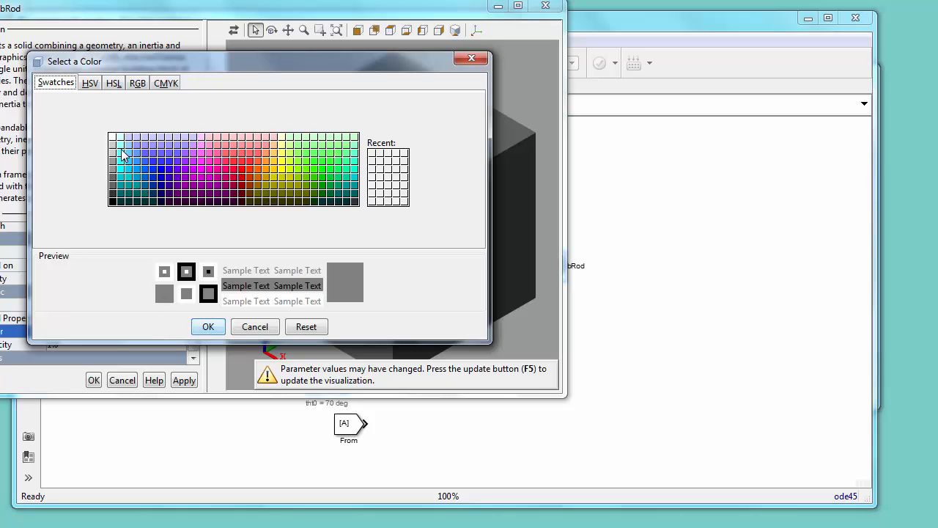
{"action": "left_click", "coordinate": [120, 154]}
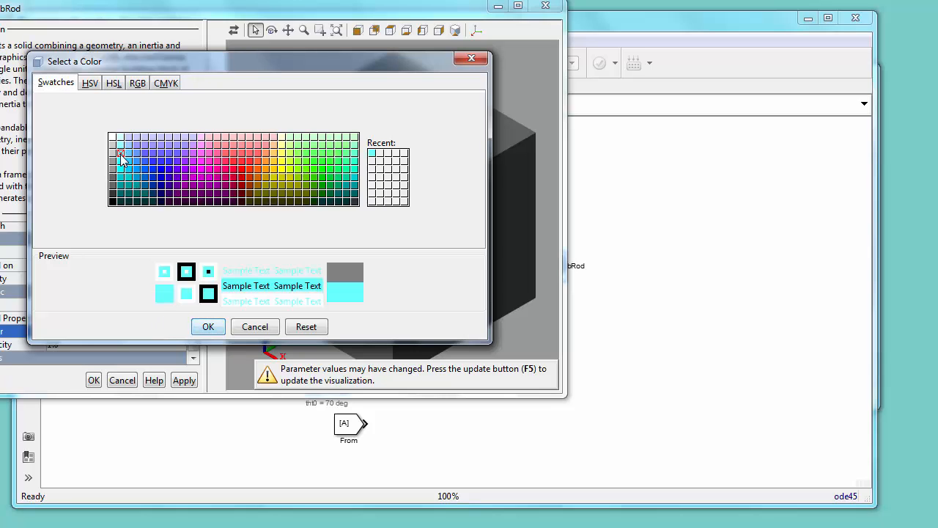
{"action": "left_click", "coordinate": [208, 326]}
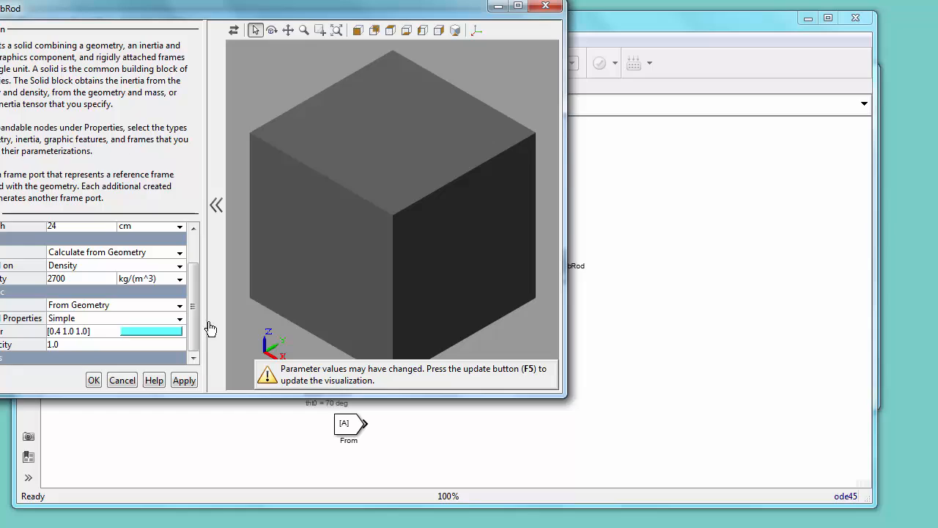
{"action": "left_click", "coordinate": [94, 345]}
{"action": "type", "text": "0.5"}
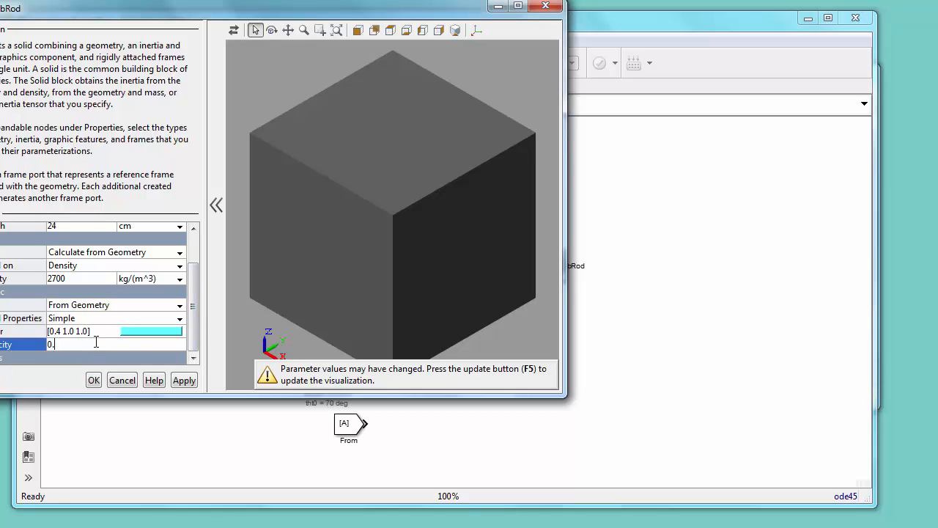
{"action": "left_click", "coordinate": [94, 380]}
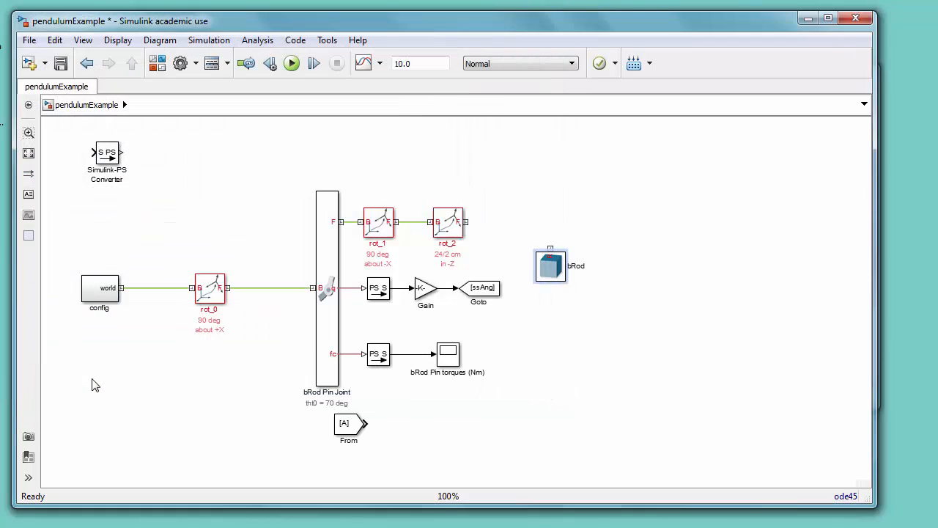
Step: Rotate the bRod block so its frame port points down and place it above and right of rot_2
{"action": "double_click", "coordinate": [556, 277]}
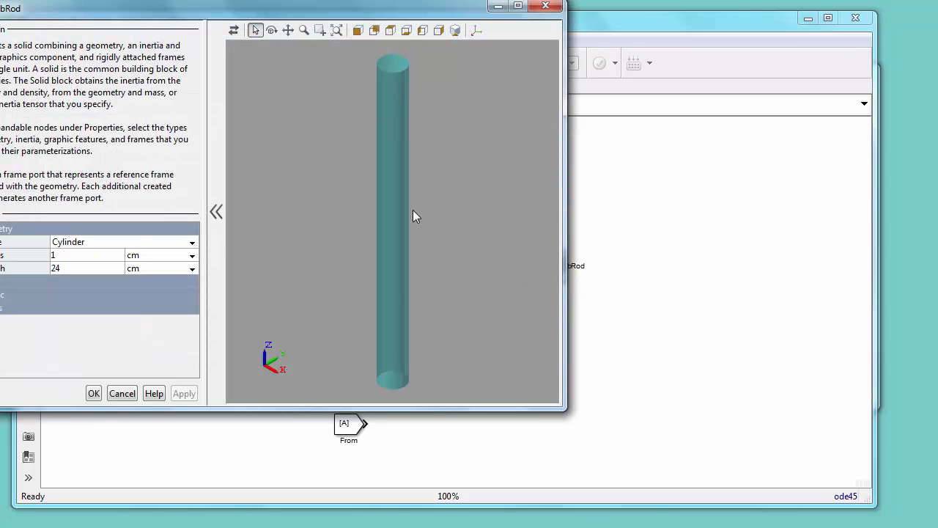
{"action": "left_click", "coordinate": [127, 394]}
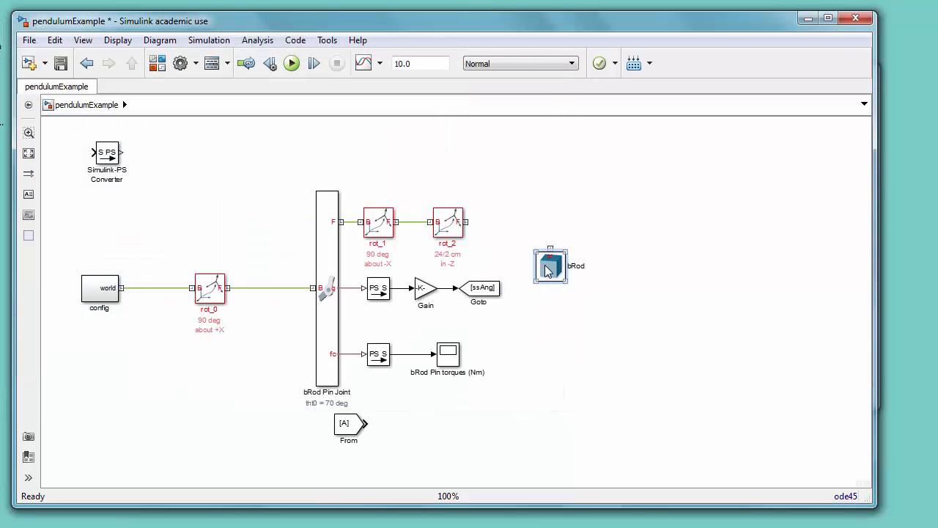
{"action": "left_click_drag", "start_coordinate": [548, 268], "coordinate": [544, 229]}
{"action": "key", "text": "ctrl+r"}
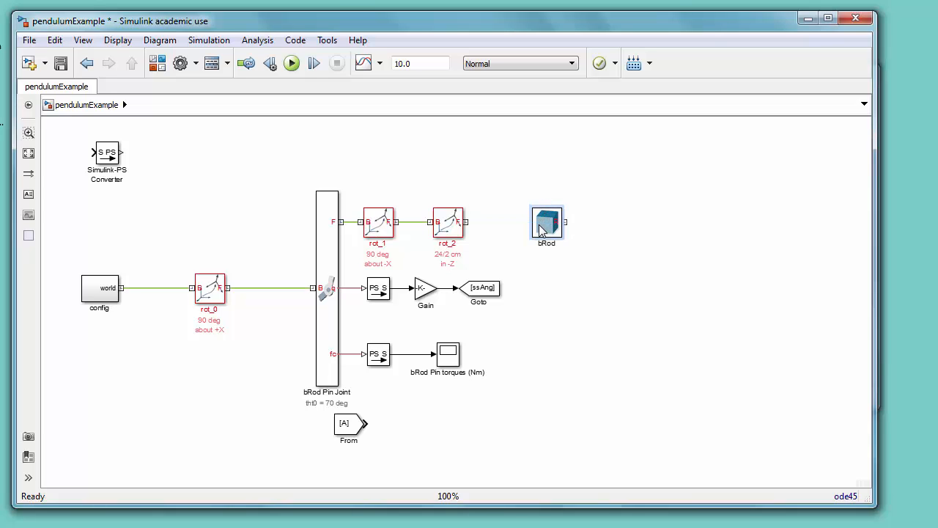
{"action": "key", "text": "ctrl+r"}
{"action": "left_click_drag", "start_coordinate": [540, 231], "coordinate": [526, 188]}
Step: Set rot_2's foreground color to blue
{"action": "left_click", "coordinate": [453, 223]}
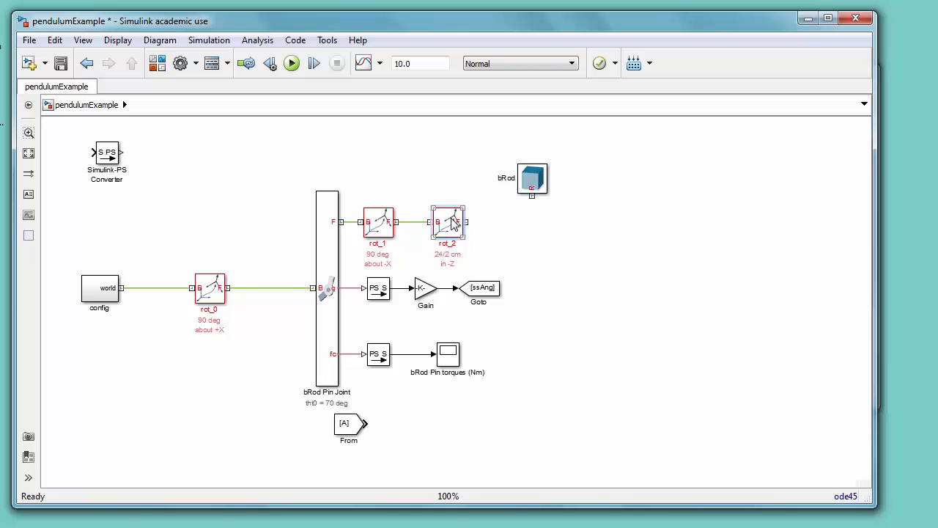
{"action": "right_click", "coordinate": [453, 224]}
{"action": "mouse_move", "coordinate": [594, 223]}
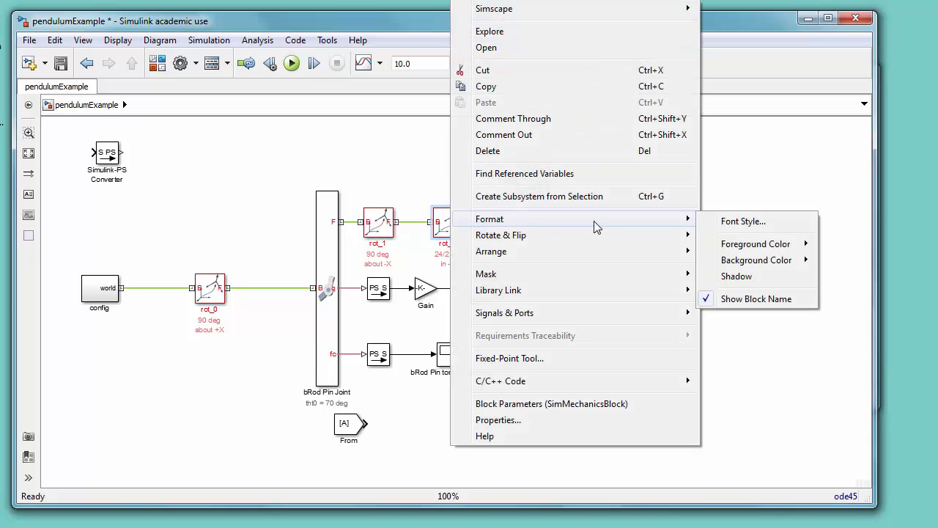
{"action": "mouse_move", "coordinate": [744, 245]}
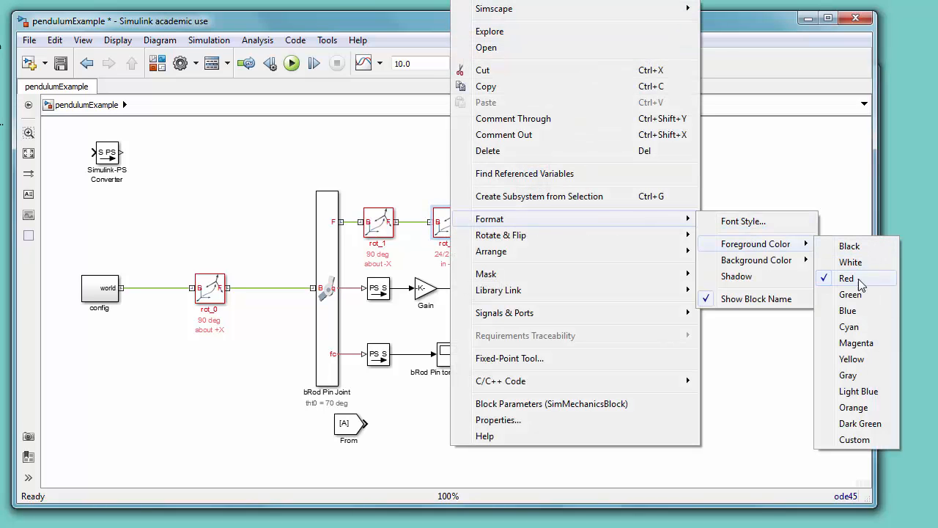
{"action": "left_click", "coordinate": [849, 311]}
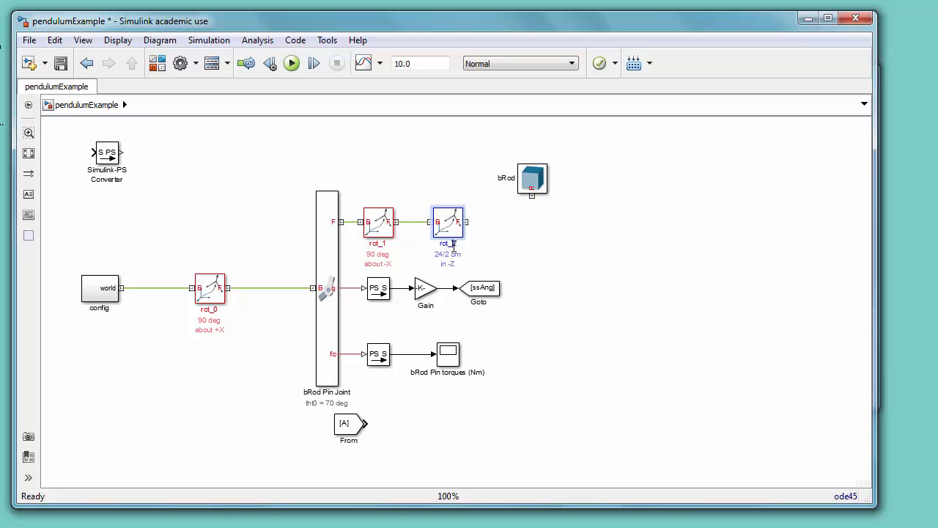
Step: Rename rot_2 as "trans_1" with a second name line "bRodPin 2 bRodCenter"
{"action": "key", "text": "BackSpace"}
{"action": "key", "text": "BackSpace"}
{"action": "key", "text": "BackSpace"}
{"action": "key", "text": "BackSpace"}
{"action": "type", "text": "trans_1"}
{"action": "key", "text": "Return"}
{"action": "type", "text": "bRod Pin"}
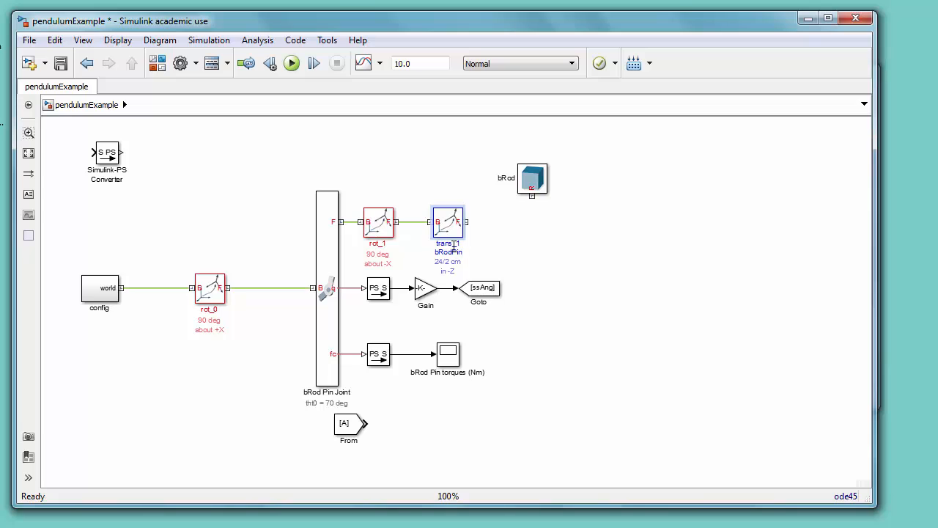
{"action": "type", "text": " 2 bRodCenter"}
{"action": "left_click", "coordinate": [535, 223]}
Step: Display the bRod solid's frames in its visualization and close the dialog
{"action": "double_click", "coordinate": [532, 178]}
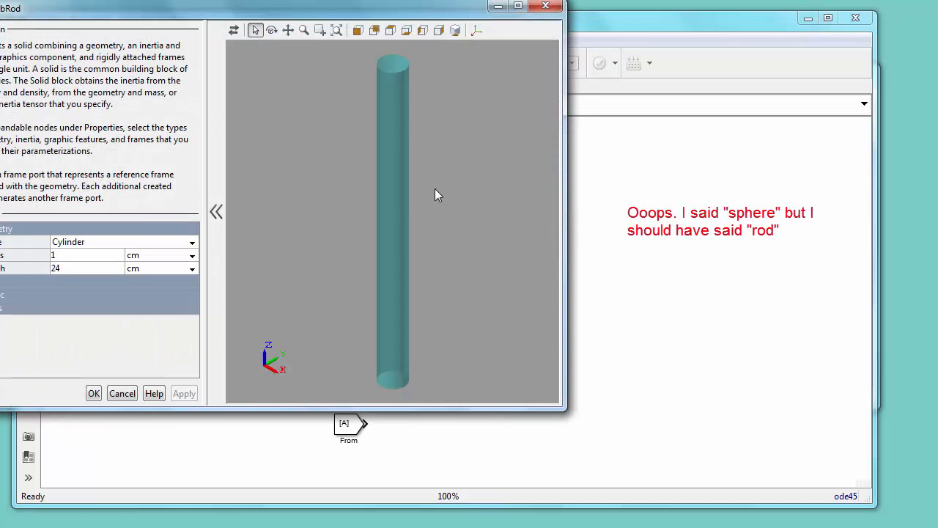
{"action": "left_click", "coordinate": [476, 30]}
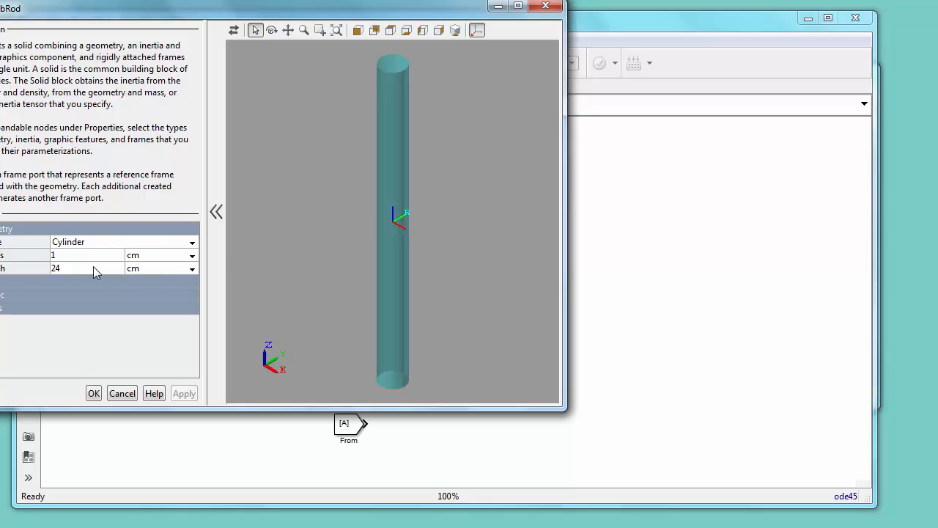
{"action": "left_click", "coordinate": [93, 393]}
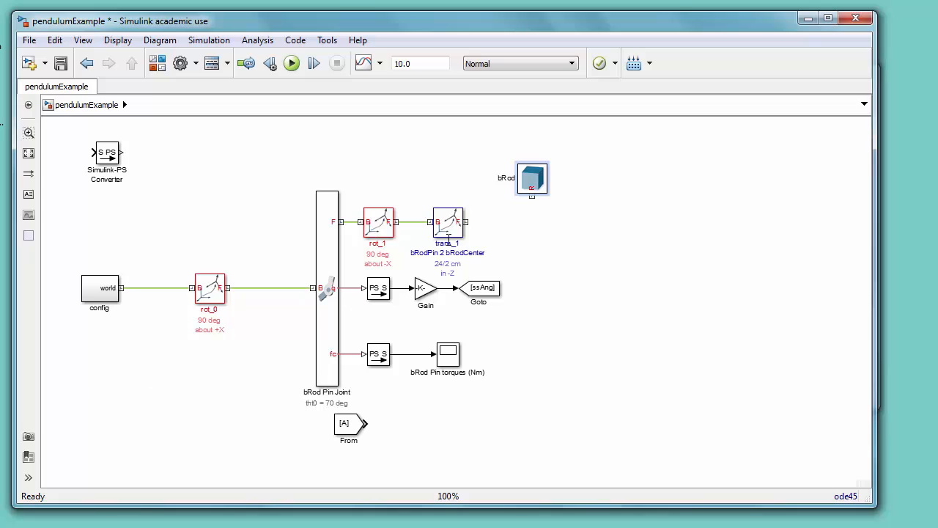
Step: Connect trans_1's follower frame port to the bRod solid's frame port
{"action": "left_click_drag", "start_coordinate": [532, 187], "coordinate": [513, 185]}
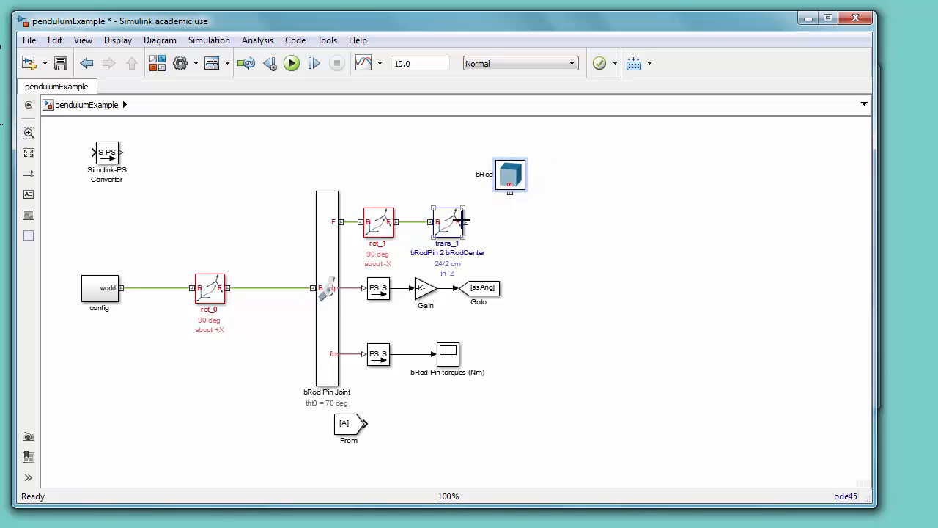
{"action": "left_click_drag", "start_coordinate": [466, 222], "coordinate": [510, 193]}
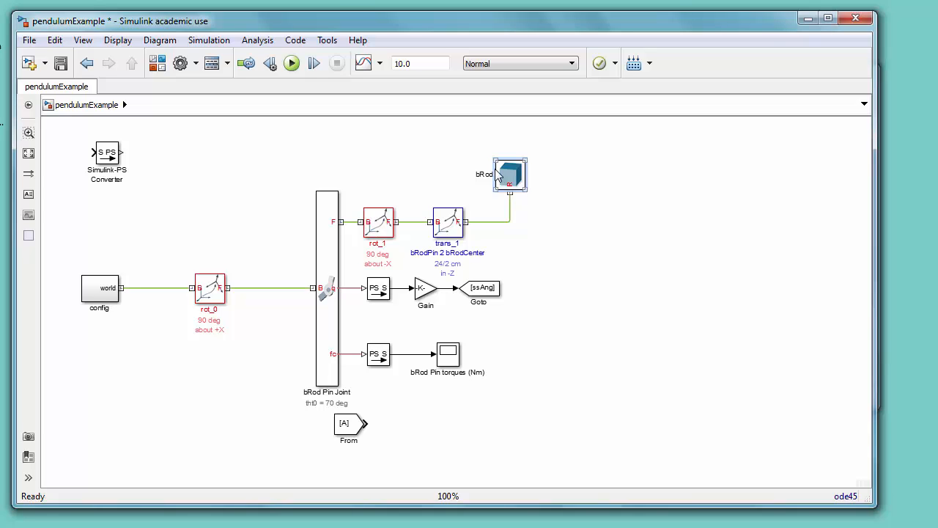
{"action": "left_click_drag", "start_coordinate": [506, 174], "coordinate": [499, 170]}
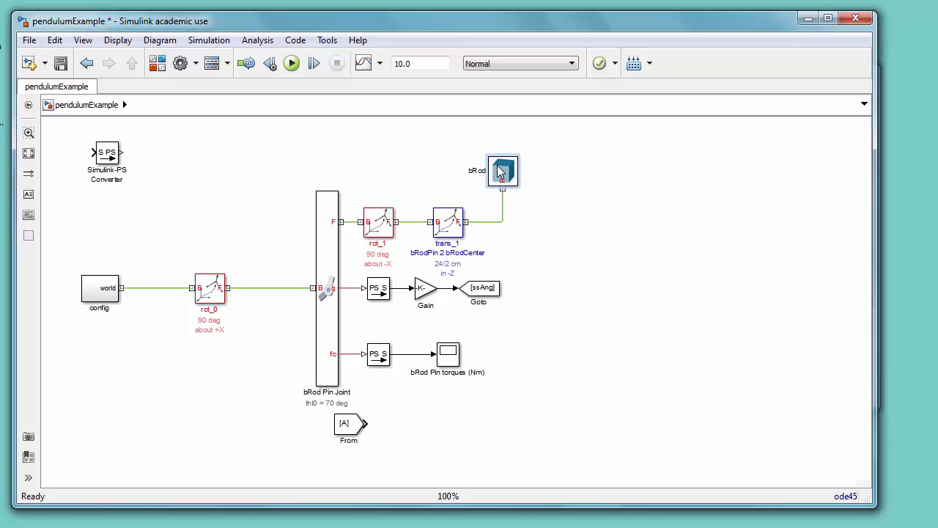
Step: Duplicate the bRod solid to its right and name the copy "bSphere"
{"action": "left_click_drag", "start_coordinate": [499, 170], "coordinate": [594, 170]}
{"action": "double_click", "coordinate": [564, 171]}
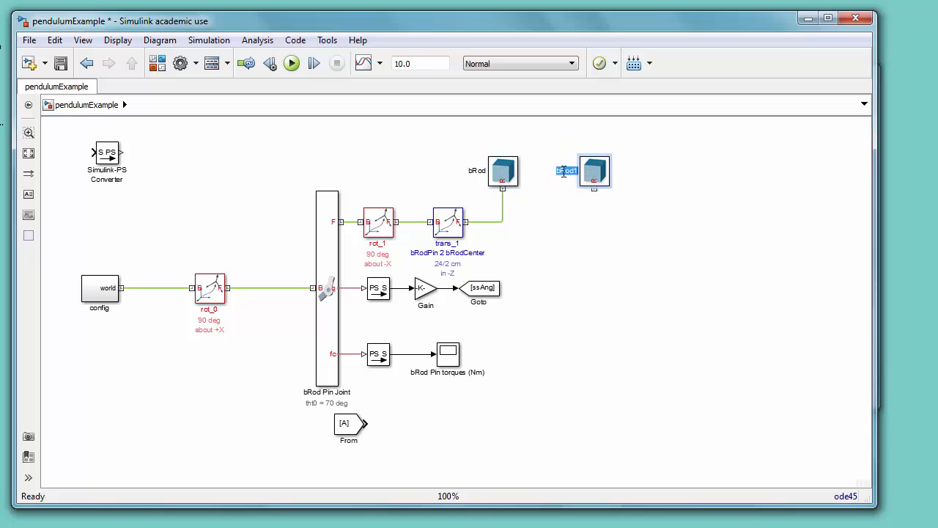
{"action": "type", "text": "bSphere"}
{"action": "left_click", "coordinate": [592, 171]}
Step: Make the bSphere solid a sphere with a radius of 6 cm
{"action": "double_click", "coordinate": [592, 171]}
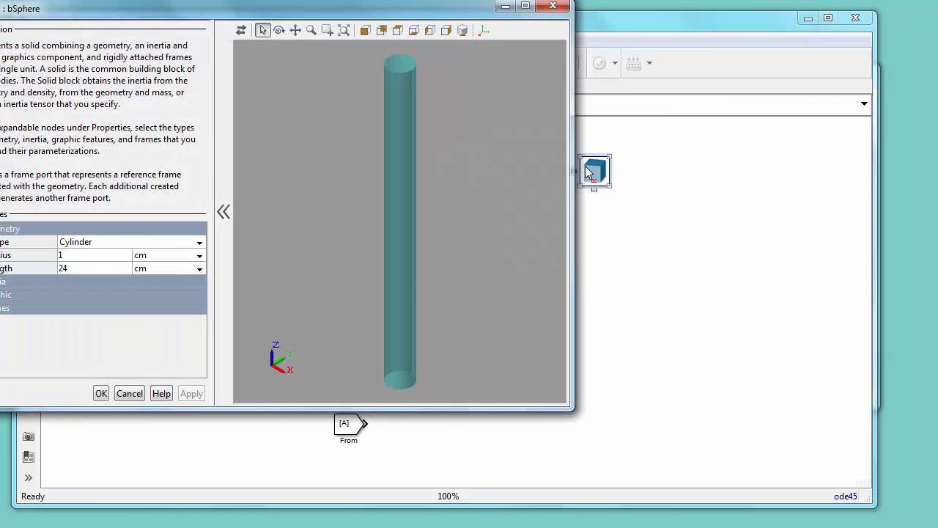
{"action": "left_click", "coordinate": [199, 245]}
{"action": "left_click", "coordinate": [81, 270]}
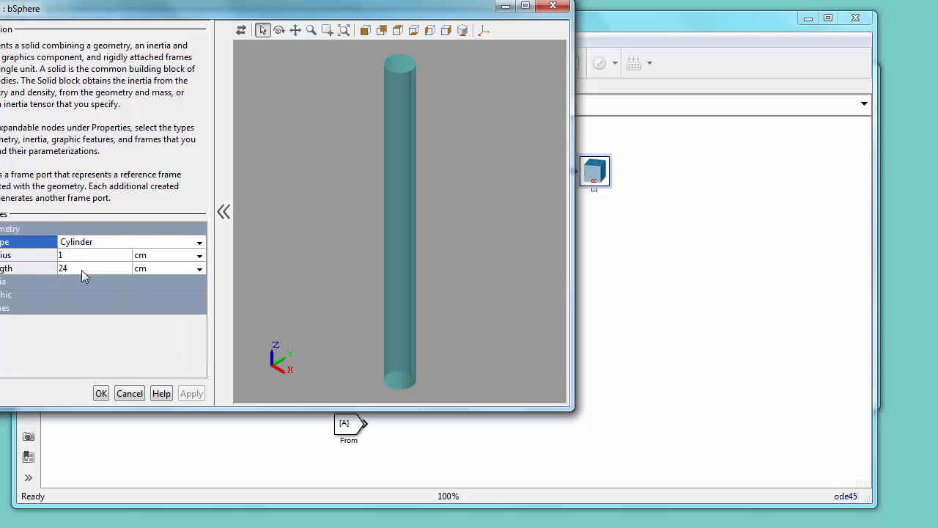
{"action": "left_click", "coordinate": [199, 256]}
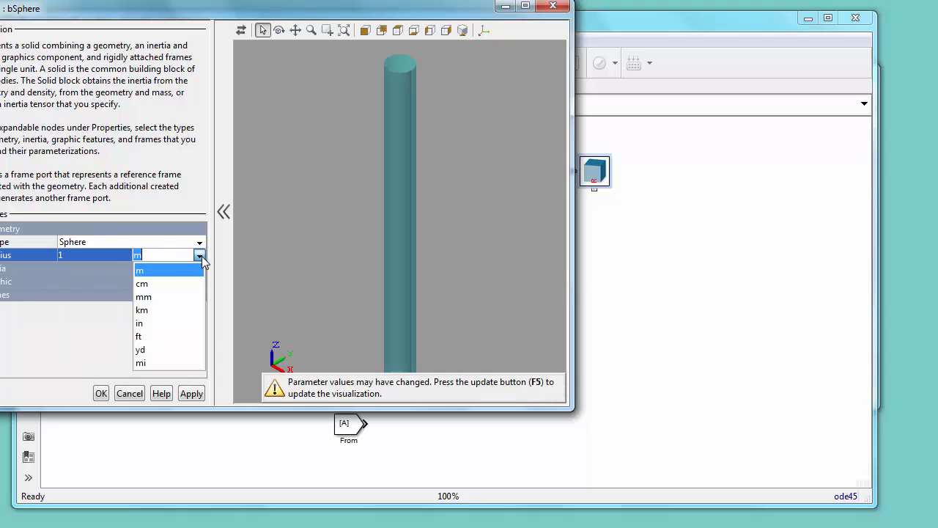
{"action": "left_click", "coordinate": [151, 282]}
{"action": "left_click", "coordinate": [100, 254]}
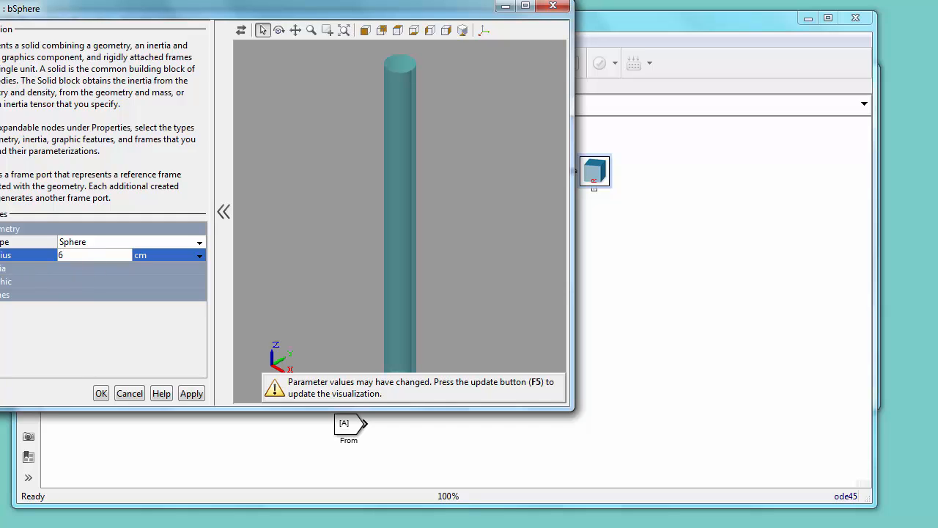
Step: Set the bSphere solid's inertia density to 7800 kg/(m^3)
{"action": "left_click", "coordinate": [8, 268]}
{"action": "left_click", "coordinate": [105, 309]}
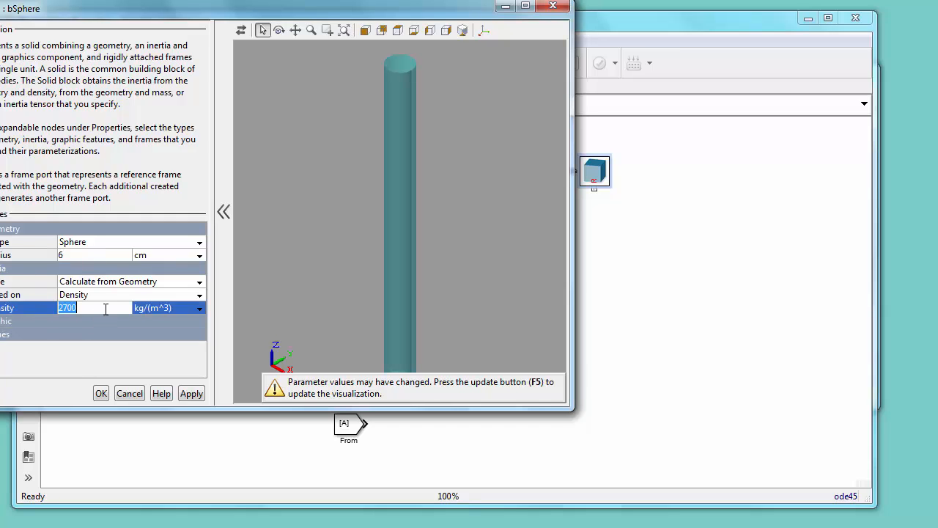
{"action": "type", "text": "7"}
{"action": "key", "text": "Return"}
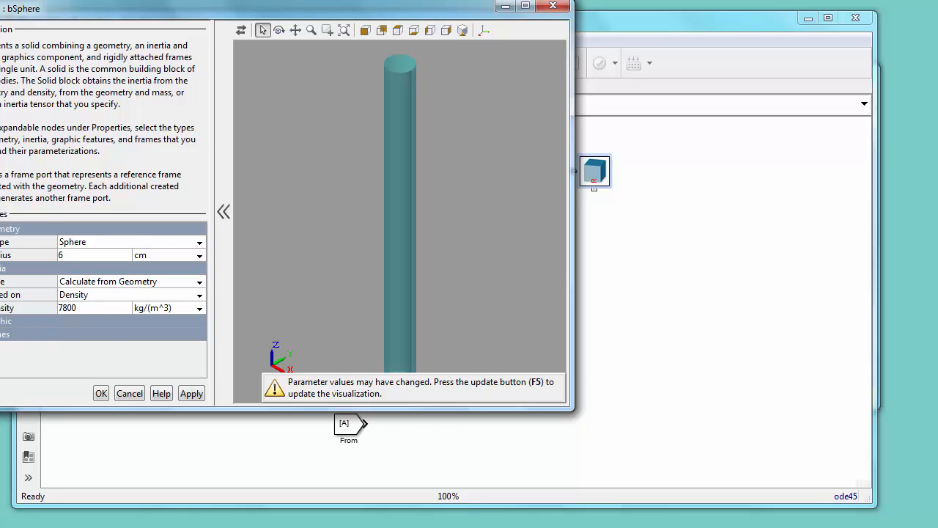
Step: Set the bSphere solid's color to blue [0.0 0.0 1.0], update the visualization and close the dialog
{"action": "left_click", "coordinate": [2, 321]}
{"action": "left_click", "coordinate": [0, 347]}
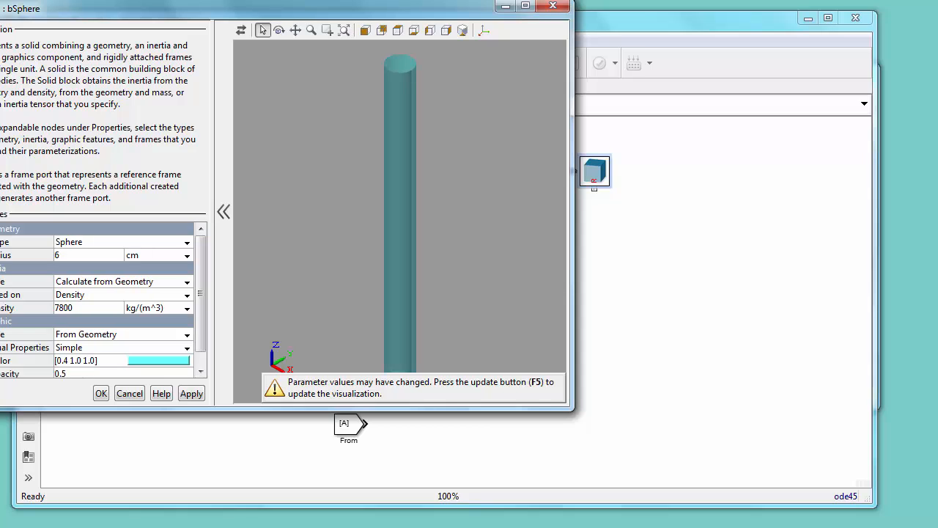
{"action": "left_click_drag", "start_coordinate": [197, 315], "coordinate": [197, 335]}
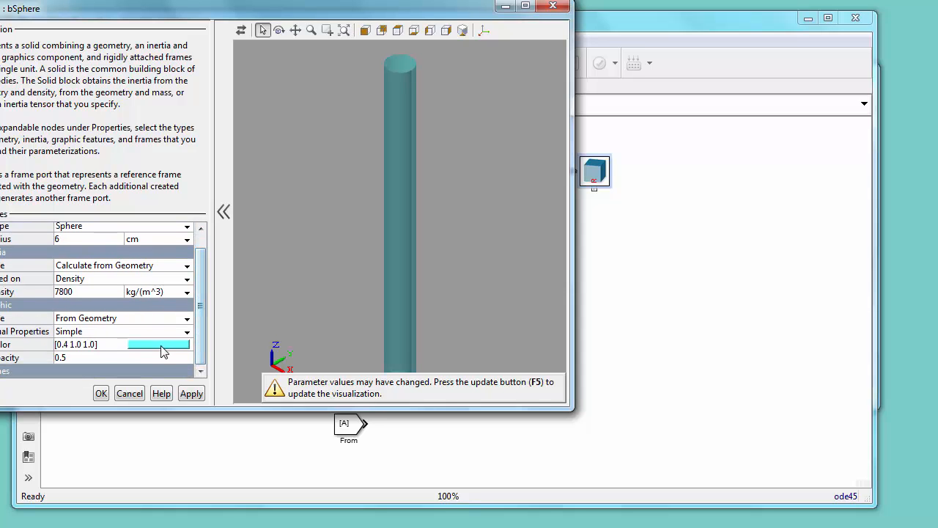
{"action": "left_click", "coordinate": [161, 344]}
{"action": "left_click", "coordinate": [171, 184]}
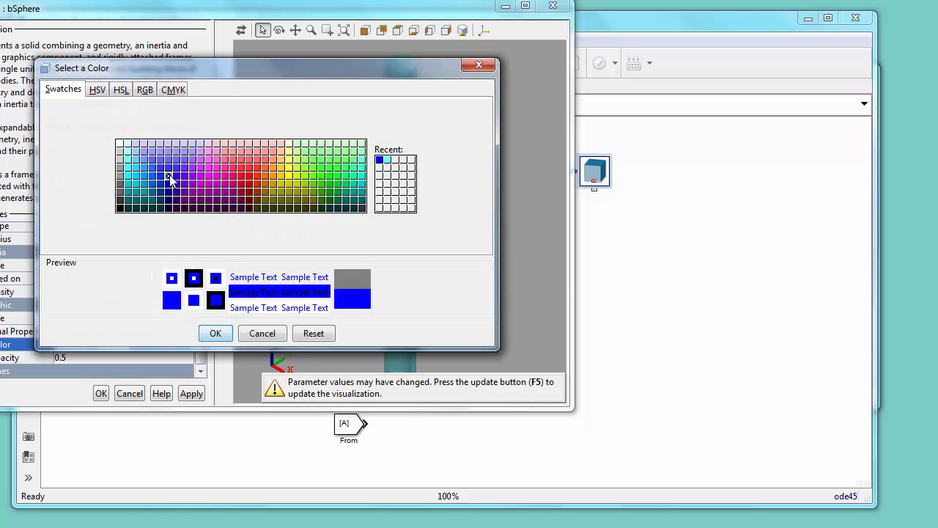
{"action": "left_click", "coordinate": [204, 335]}
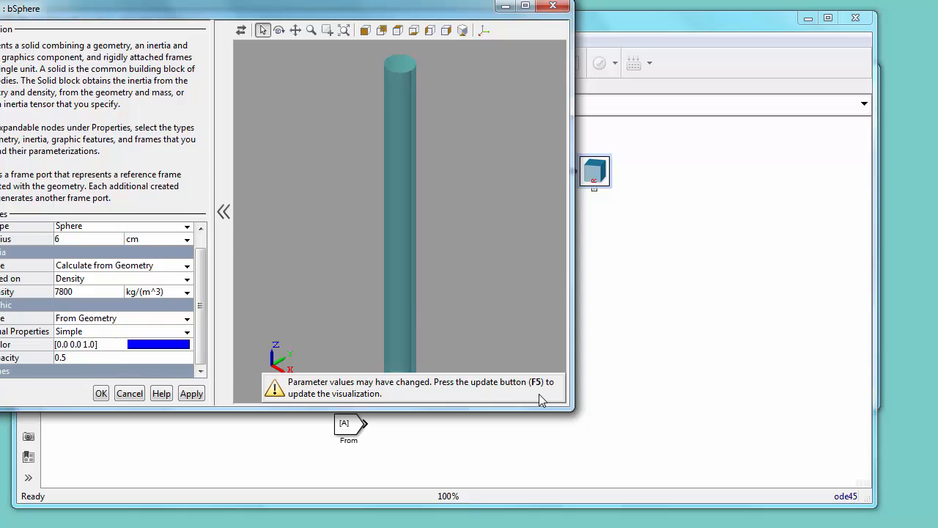
{"action": "key", "text": "F5"}
{"action": "left_click", "coordinate": [101, 394]}
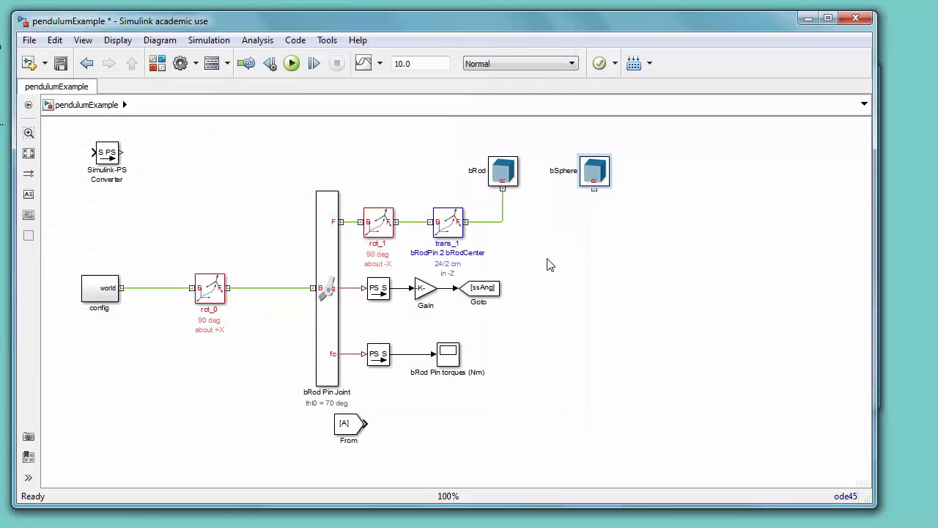
Step: Copy trans_1 onto the line right of the bRod connection and rename the copy "trans_2"
{"action": "left_click", "coordinate": [449, 228]}
{"action": "left_click_drag", "start_coordinate": [449, 228], "coordinate": [508, 222]}
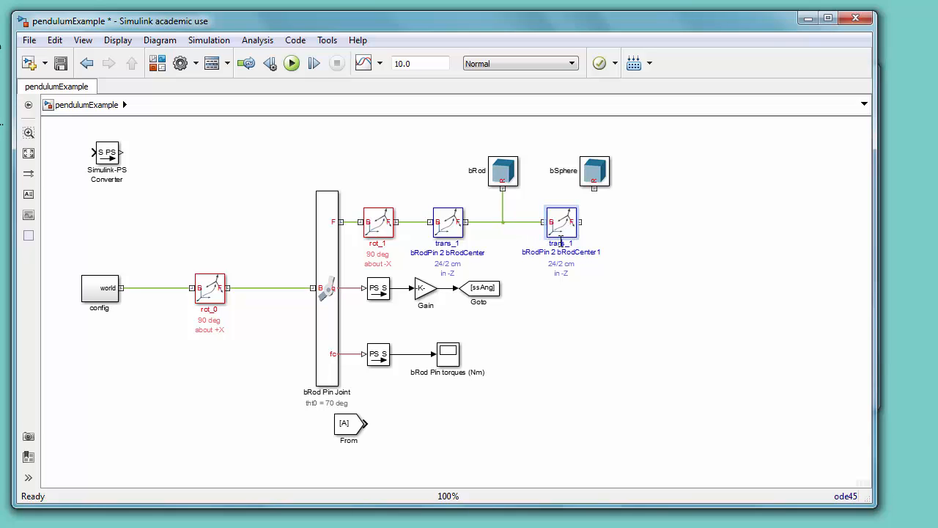
{"action": "key", "text": "BackSpace"}
{"action": "type", "text": "2"}
Step: Change trans_2's second name line to "bRodCenter 2 bSphereCenter"
{"action": "key", "text": "BackSpace"}
{"action": "key", "text": "BackSpace"}
{"action": "key", "text": "BackSpace"}
{"action": "key", "text": "BackSpace"}
{"action": "key", "text": "BackSpace"}
{"action": "key", "text": "BackSpace"}
{"action": "key", "text": "BackSpace"}
{"action": "key", "text": "BackSpace"}
{"action": "key", "text": "BackSpace"}
{"action": "key", "text": "BackSpace"}
{"action": "key", "text": "BackSpace"}
{"action": "key", "text": "BackSpace"}
{"action": "key", "text": "BackSpace"}
{"action": "key", "text": "BackSpace"}
{"action": "key", "text": "BackSpace"}
{"action": "key", "text": "BackSpace"}
{"action": "key", "text": "BackSpace"}
{"action": "key", "text": "BackSpace"}
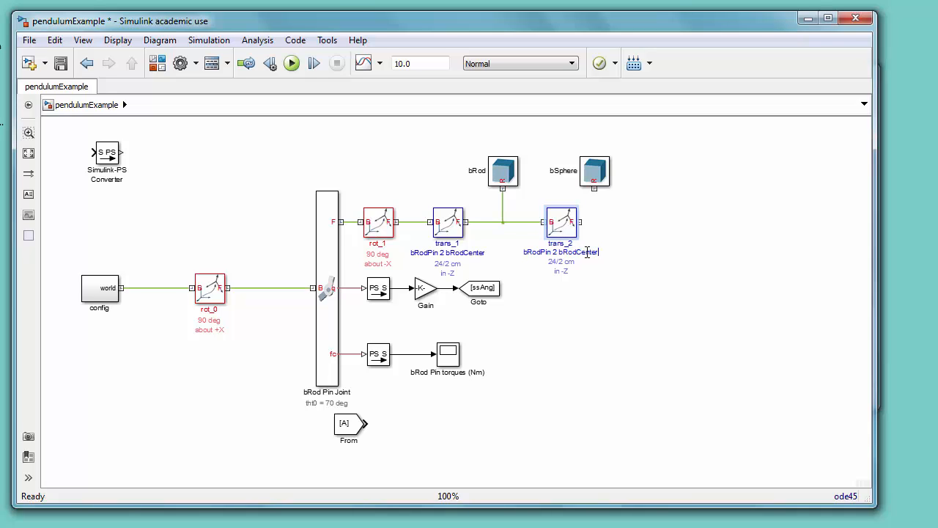
{"action": "key", "text": "BackSpace"}
{"action": "key", "text": "BackSpace"}
{"action": "type", "text": "RodCenter 2 bSphereCenter"}
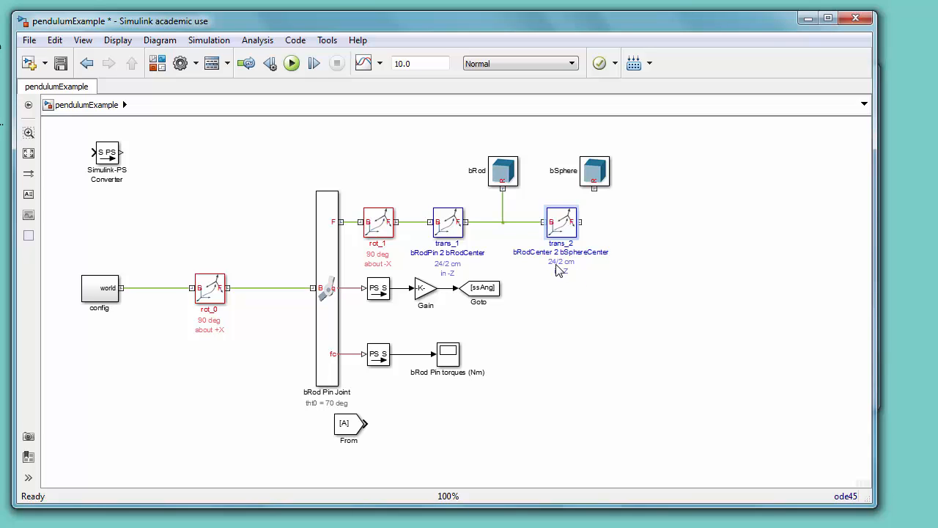
Step: Connect trans_2's follower frame port to the bSphere solid's frame port
{"action": "left_click", "coordinate": [566, 224]}
{"action": "left_click_drag", "start_coordinate": [581, 221], "coordinate": [596, 191]}
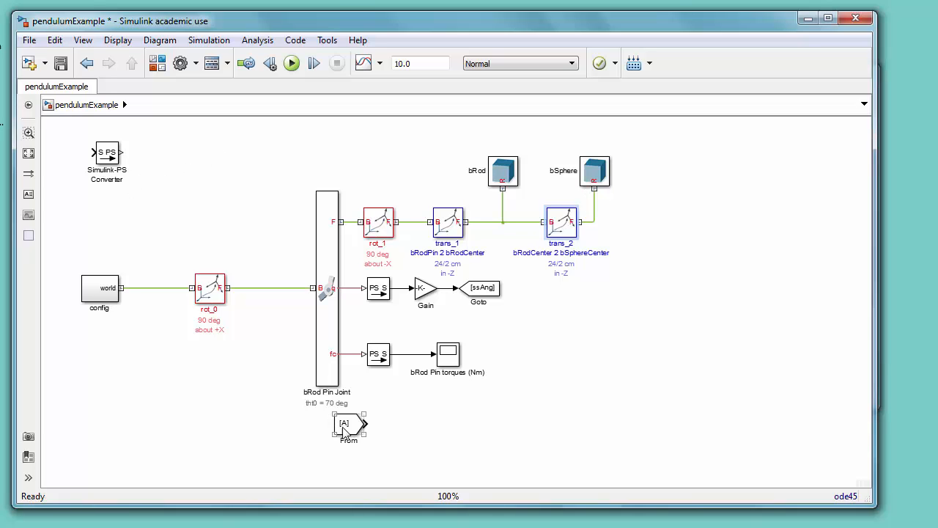
Step: Move the From block to the lower left of the diagram and comment it out
{"action": "left_click_drag", "start_coordinate": [343, 427], "coordinate": [178, 423]}
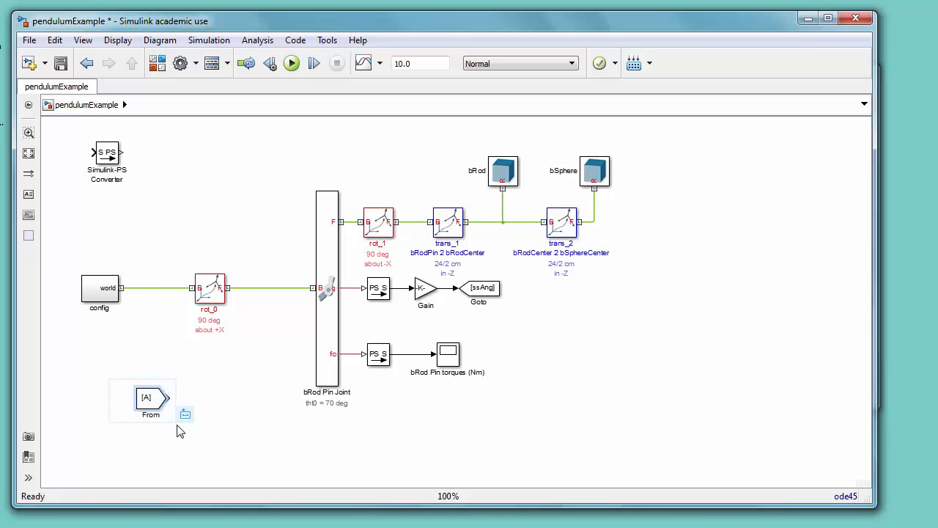
{"action": "left_click", "coordinate": [253, 415]}
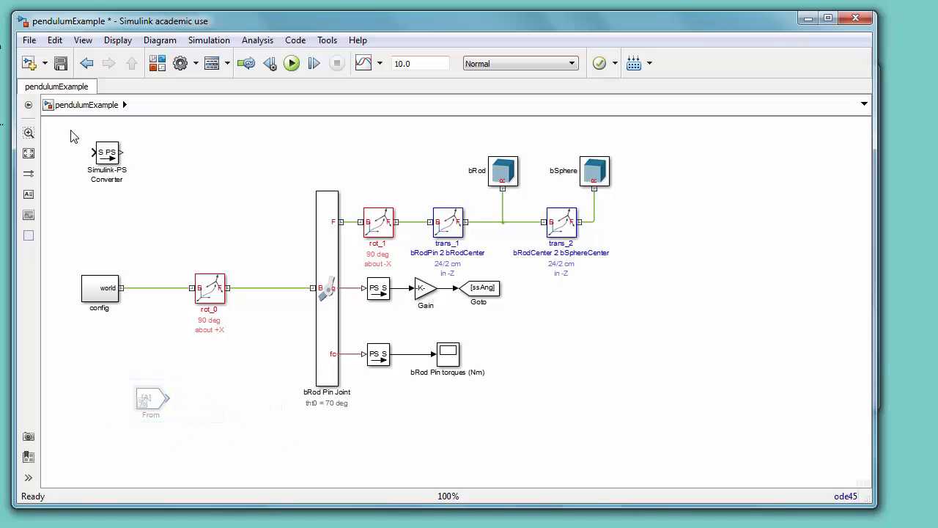
Step: Comment out the Simulink-PS Converter block and save the model
{"action": "left_click_drag", "start_coordinate": [65, 143], "coordinate": [145, 185]}
{"action": "mouse_move", "coordinate": [162, 175]}
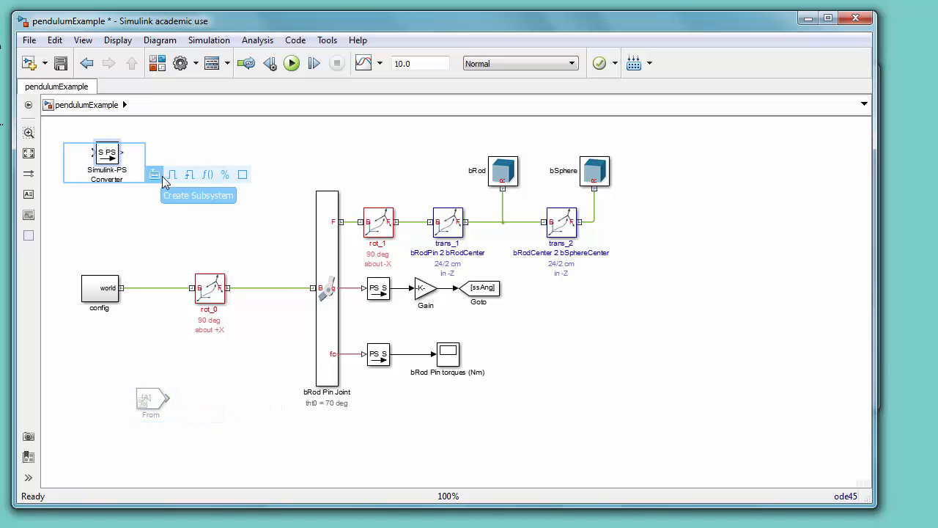
{"action": "left_click", "coordinate": [229, 179]}
{"action": "left_click", "coordinate": [61, 64]}
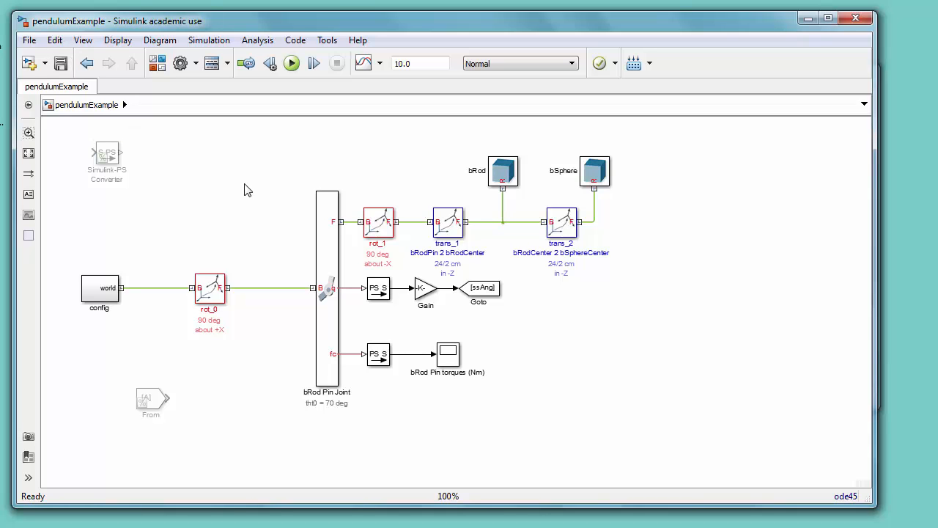
Step: Update the diagram and inspect the rod and sphere in Mechanics Explorer from different view angles
{"action": "key", "text": "ctrl+d"}
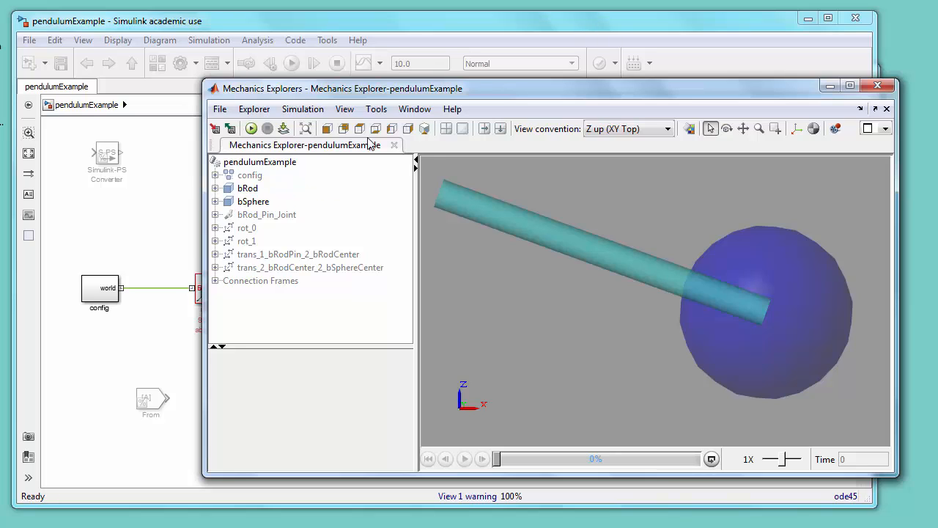
{"action": "left_click", "coordinate": [414, 130]}
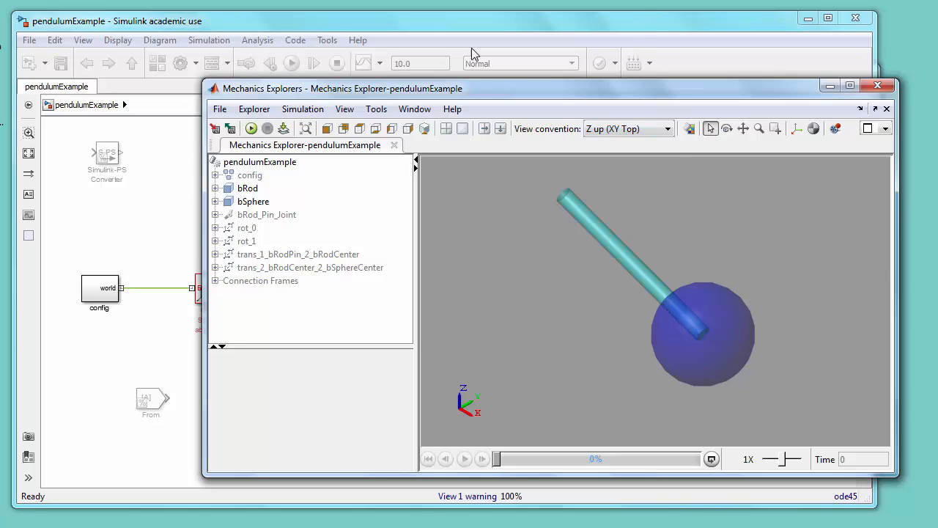
{"action": "left_click", "coordinate": [328, 130]}
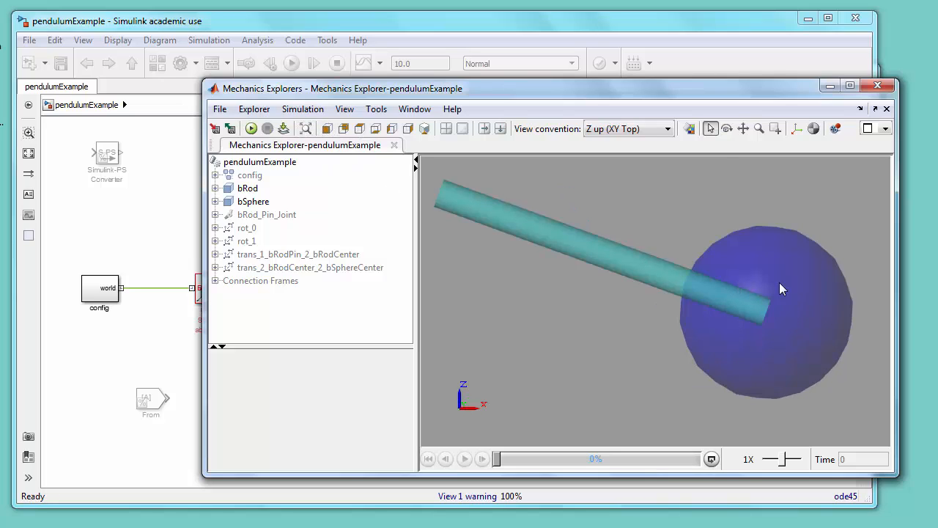
{"action": "left_click", "coordinate": [673, 21]}
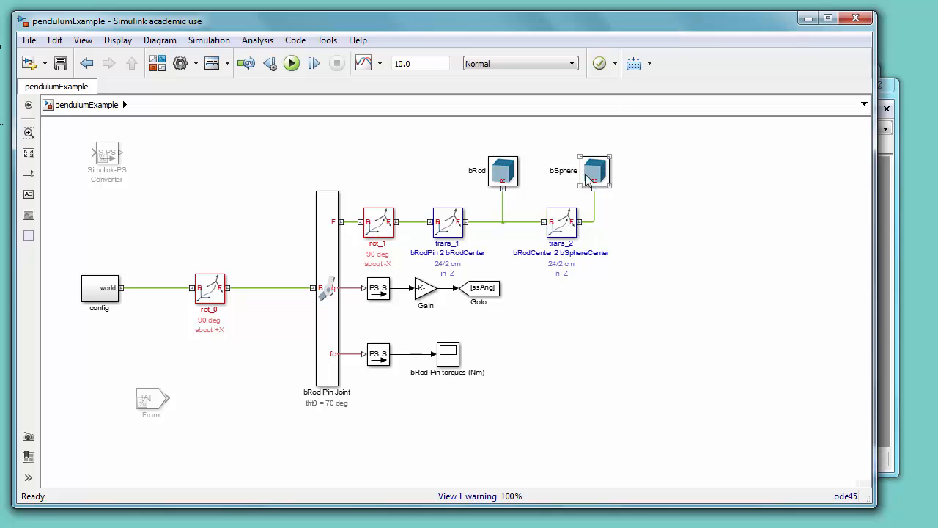
Step: Set trans_2's translation offset to 24/2 +6 cm and save the model
{"action": "double_click", "coordinate": [566, 222]}
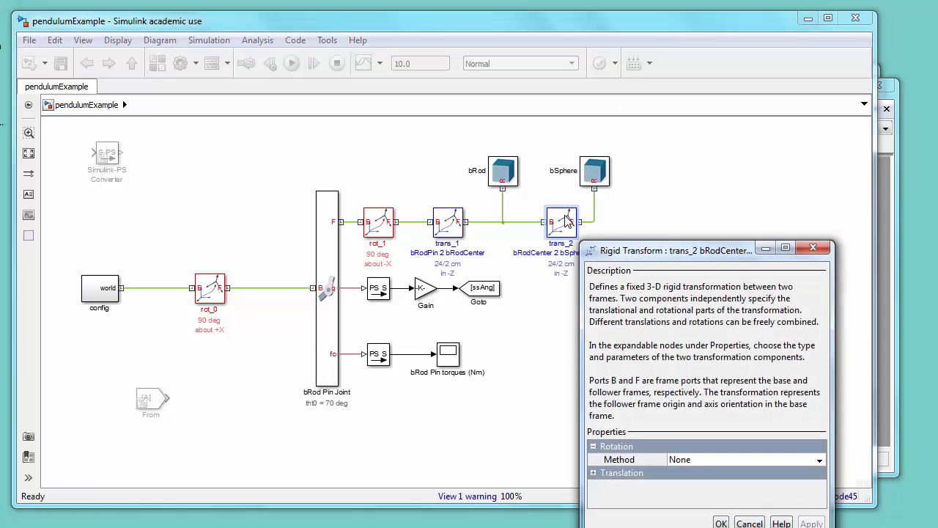
{"action": "left_click", "coordinate": [591, 473]}
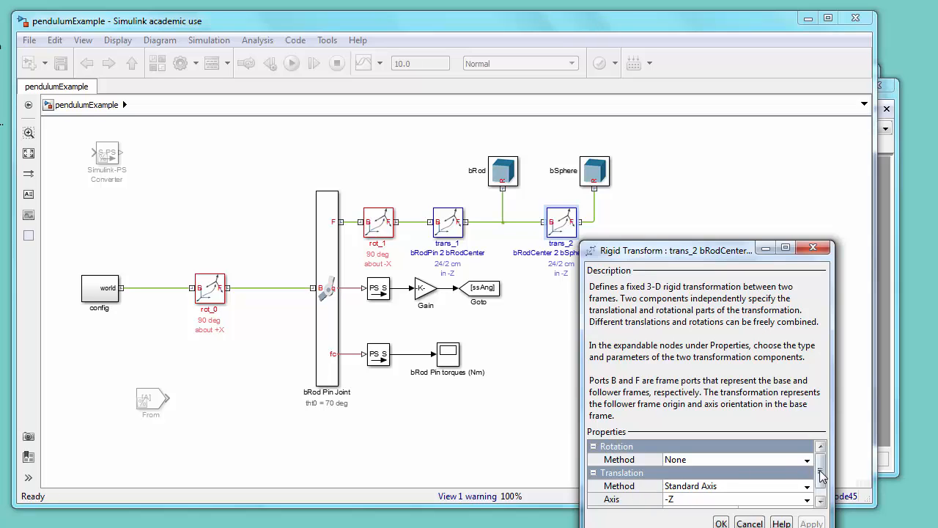
{"action": "left_click", "coordinate": [698, 503]}
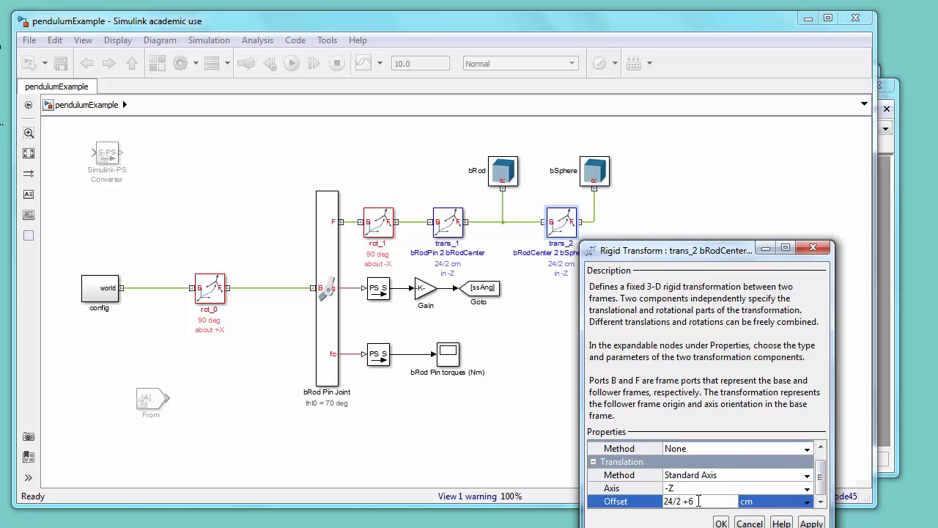
{"action": "left_click", "coordinate": [721, 522]}
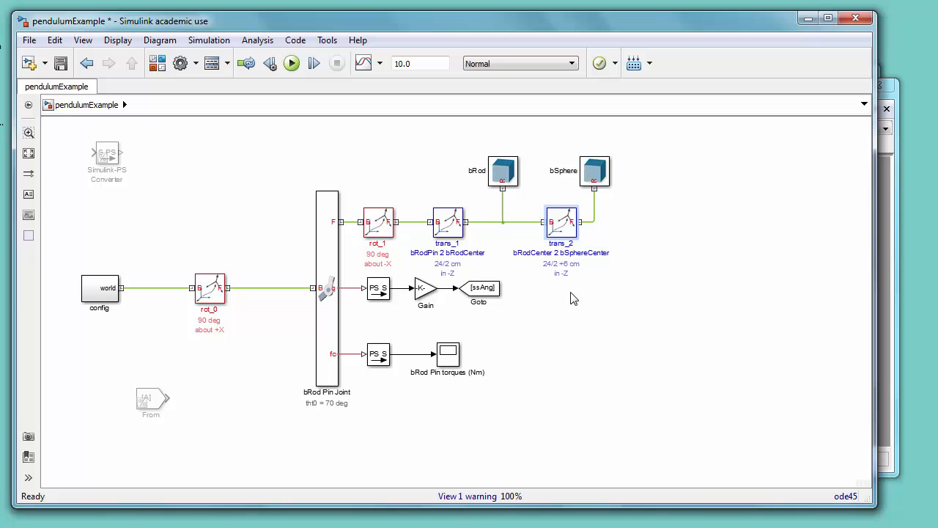
{"action": "left_click", "coordinate": [61, 64]}
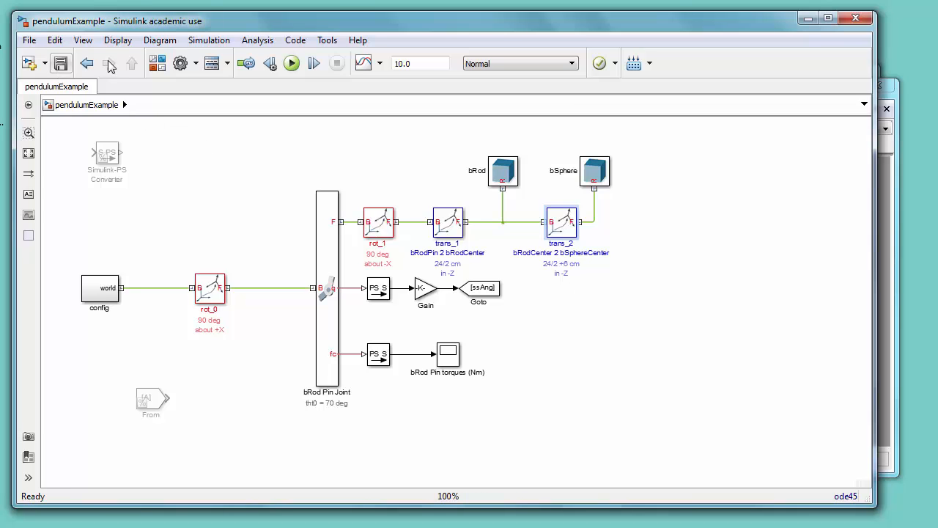
Step: Update the diagram and fit the Mechanics Explorer view to check the sphere's new position
{"action": "left_click", "coordinate": [209, 40]}
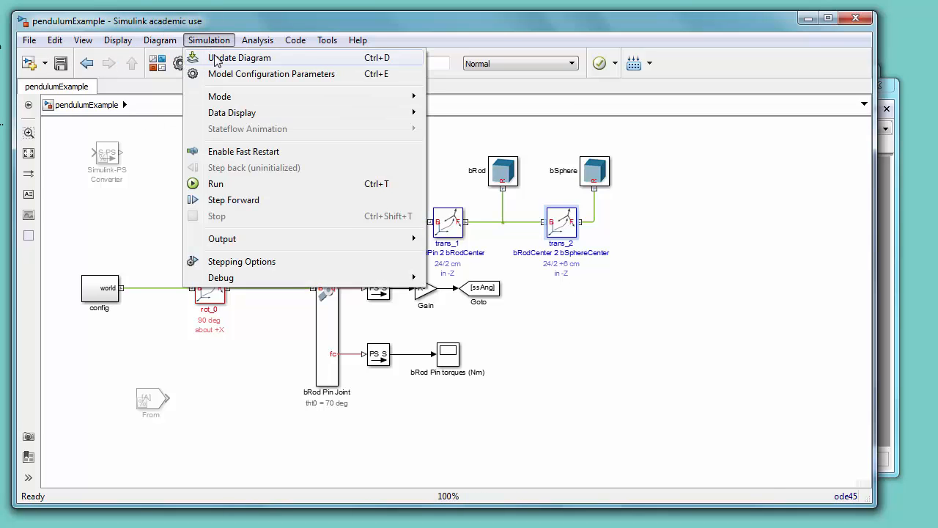
{"action": "left_click", "coordinate": [217, 59]}
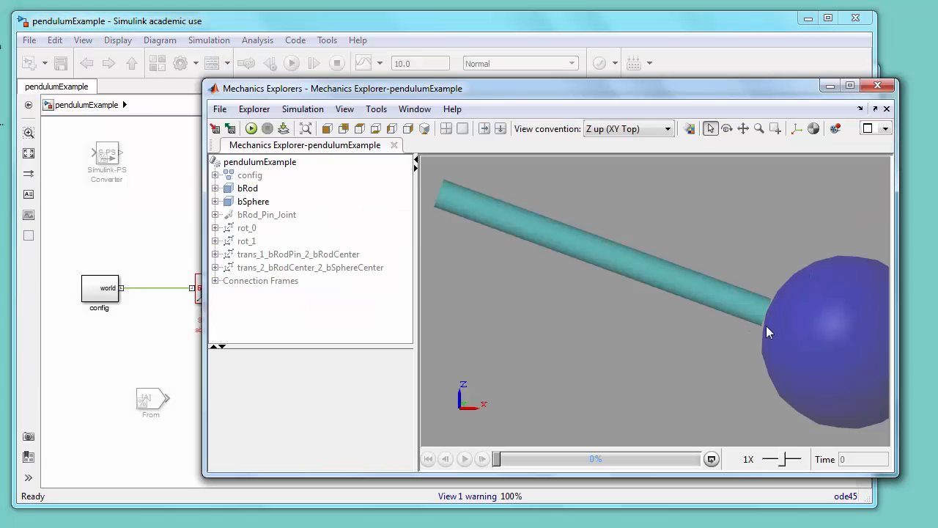
{"action": "left_click", "coordinate": [306, 129]}
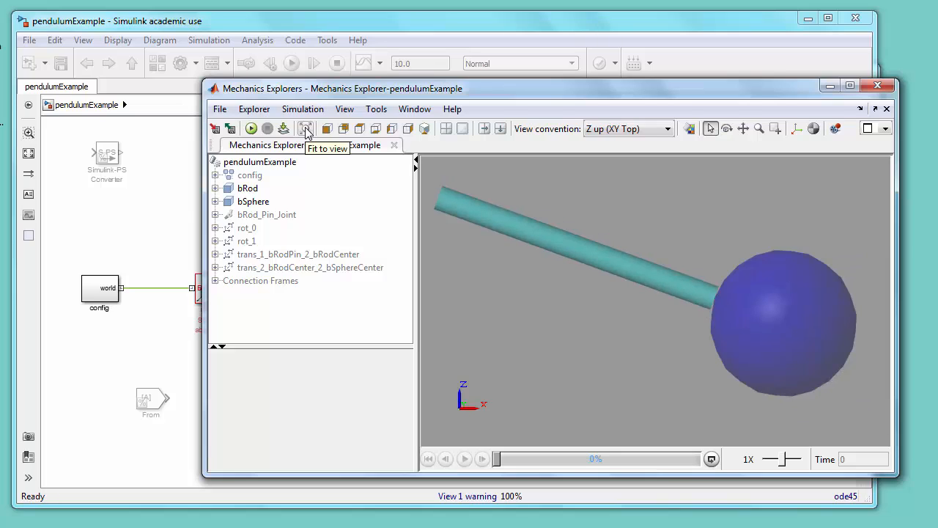
{"action": "left_click", "coordinate": [349, 20]}
Step: Add two Integrator blocks from the Continuous library and connect them in series
{"action": "key", "text": "ctrl+shift+l"}
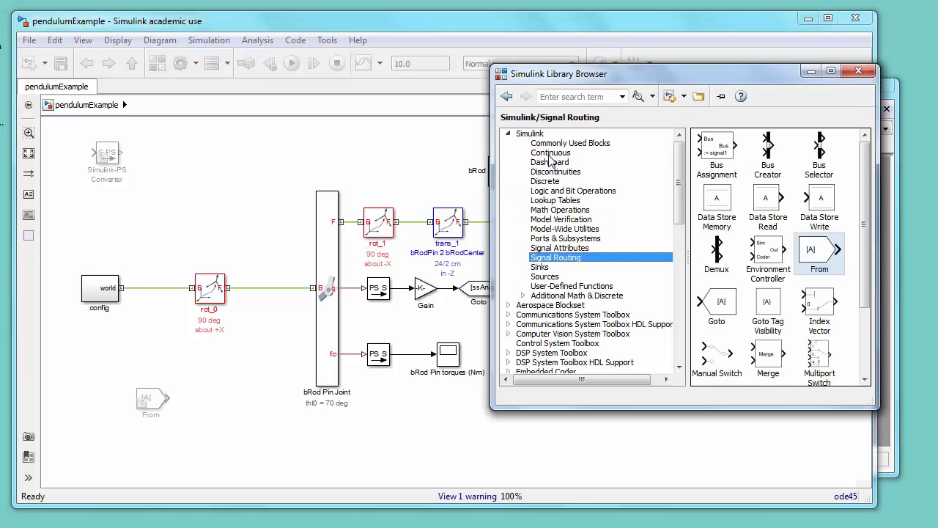
{"action": "left_click", "coordinate": [618, 153]}
{"action": "left_click_drag", "start_coordinate": [805, 149], "coordinate": [660, 375]}
{"action": "left_click_drag", "start_coordinate": [577, 420], "coordinate": [686, 363]}
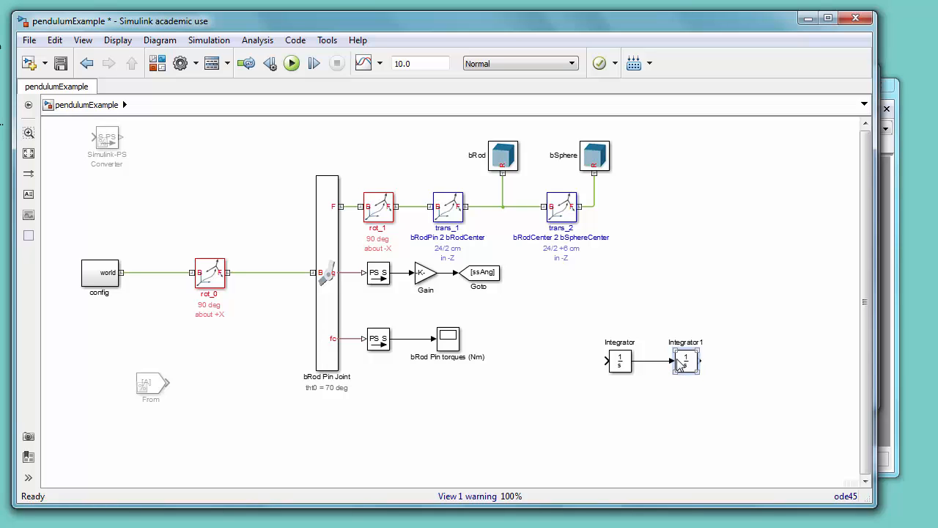
Step: Add a Gain block from Math Operations below the diagram and rotate it to face left
{"action": "left_click", "coordinate": [158, 63]}
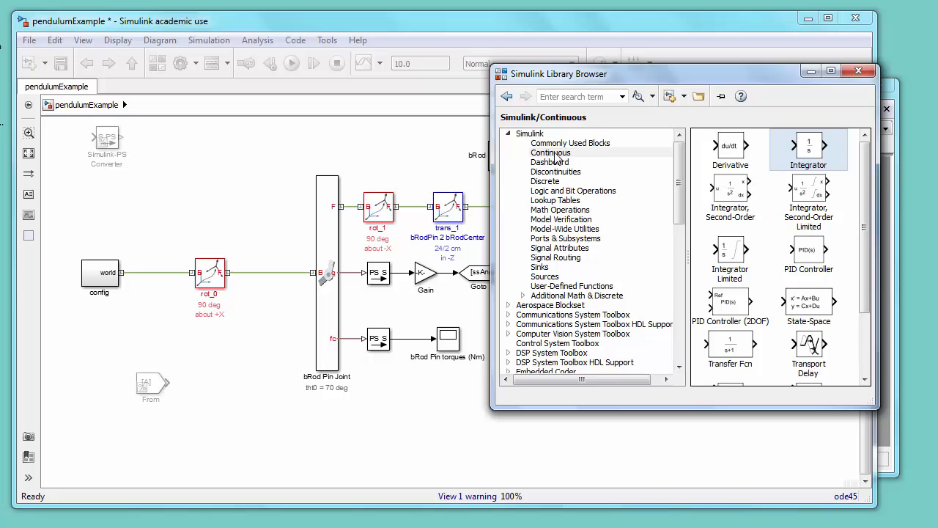
{"action": "left_click", "coordinate": [548, 211]}
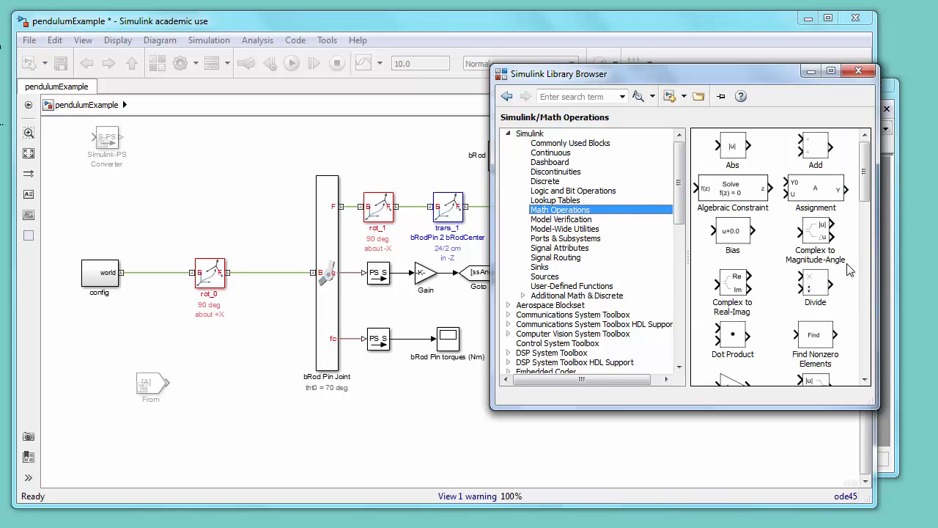
{"action": "left_click_drag", "start_coordinate": [866, 193], "coordinate": [867, 214]}
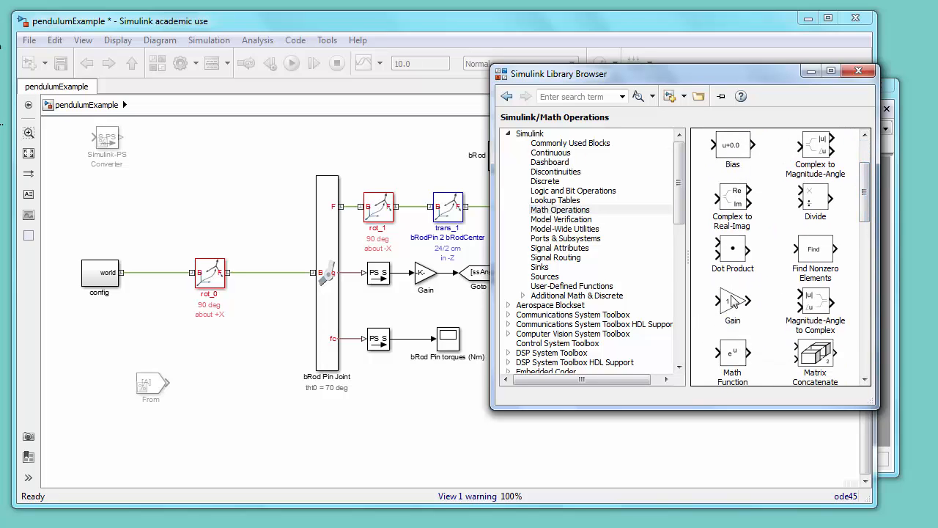
{"action": "left_click_drag", "start_coordinate": [733, 301], "coordinate": [498, 449]}
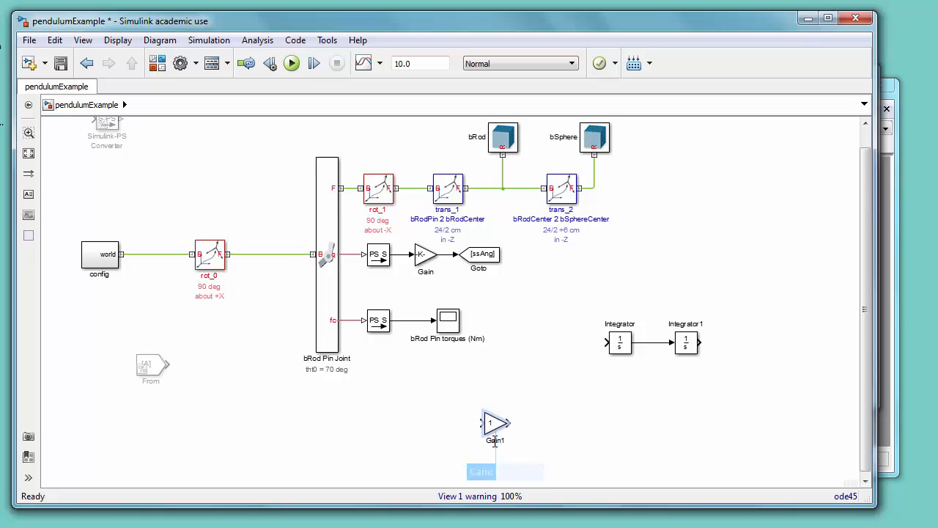
{"action": "left_click", "coordinate": [488, 431]}
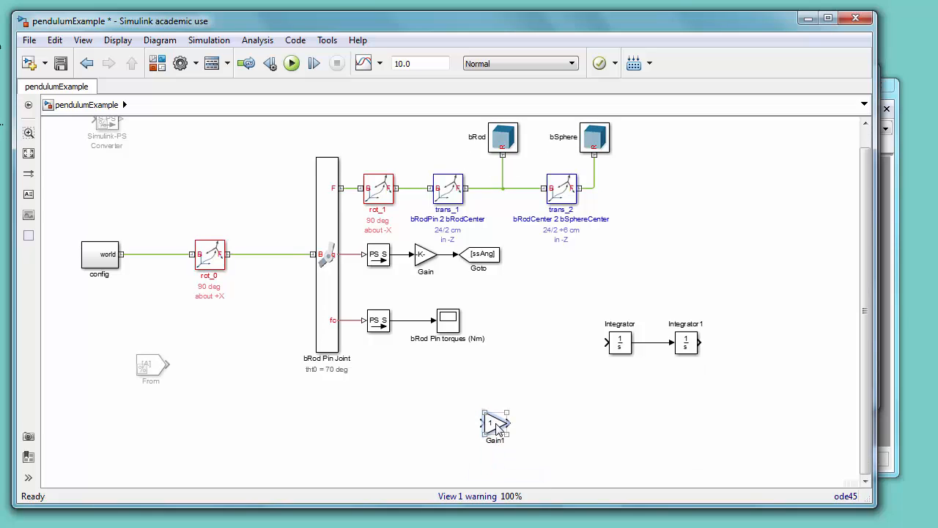
{"action": "key", "text": "ctrl+r"}
{"action": "key", "text": "ctrl+r"}
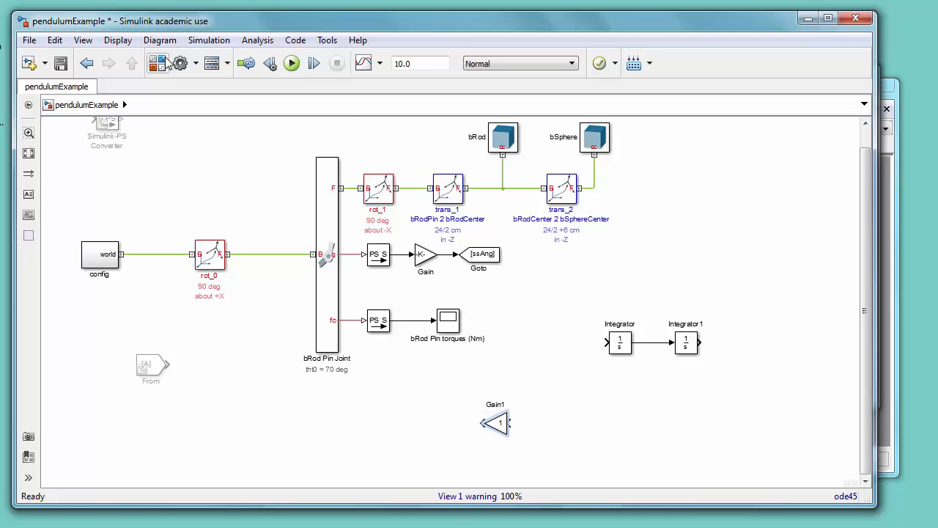
Step: Add a Trigonometric Function block from Math Operations, rotate it to face left, and place it below Integrator1
{"action": "left_click", "coordinate": [159, 64]}
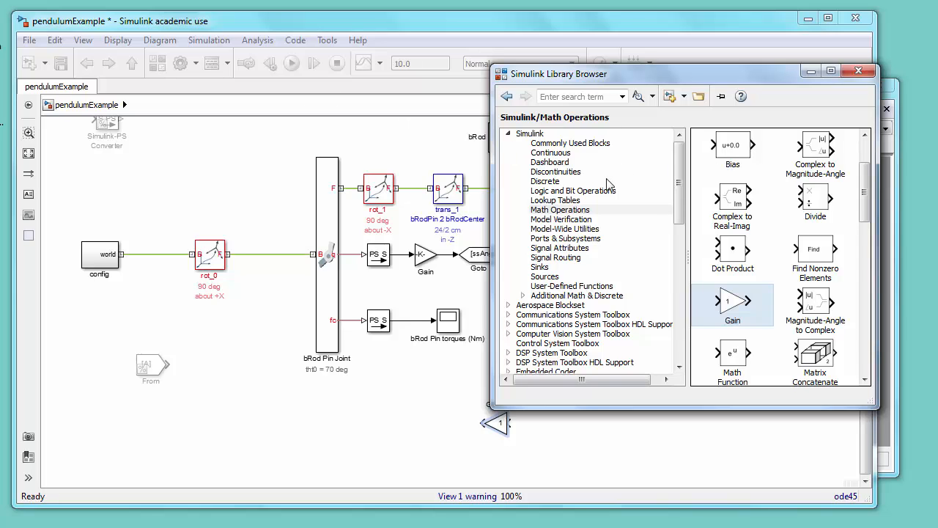
{"action": "left_click_drag", "start_coordinate": [870, 195], "coordinate": [873, 331]}
{"action": "left_click_drag", "start_coordinate": [815, 305], "coordinate": [614, 429]}
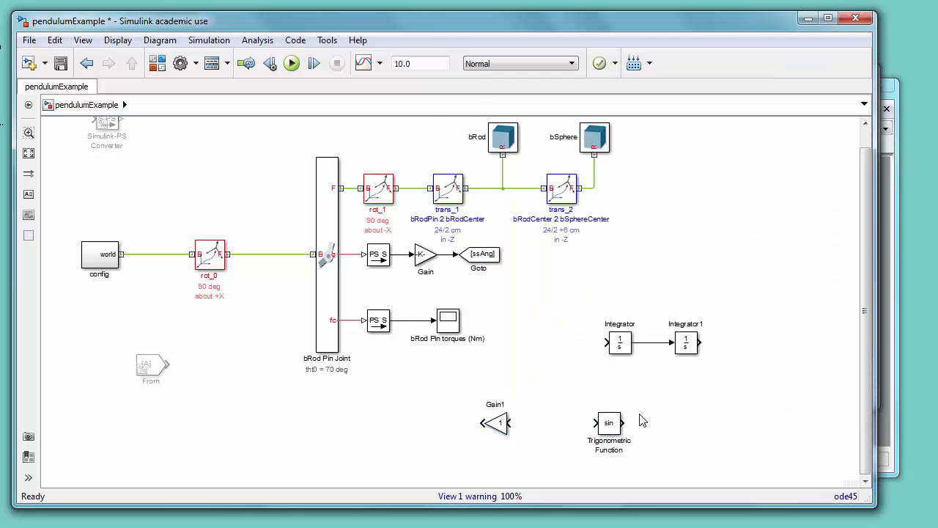
{"action": "key", "text": "ctrl+r"}
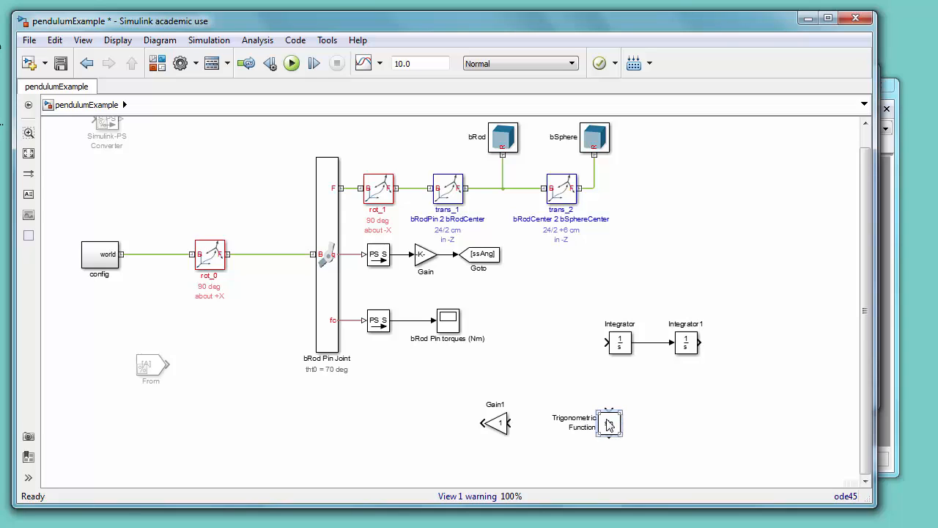
{"action": "key", "text": "ctrl+r"}
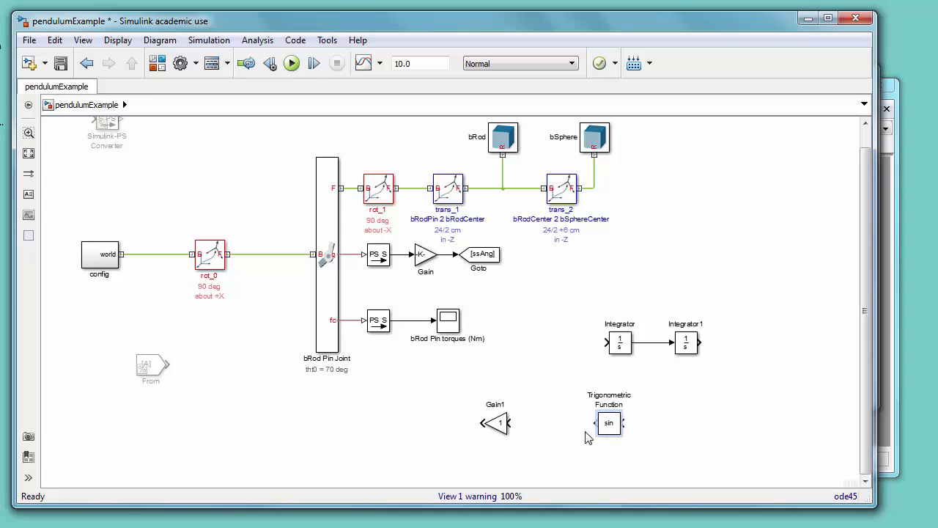
{"action": "left_click_drag", "start_coordinate": [614, 431], "coordinate": [699, 424]}
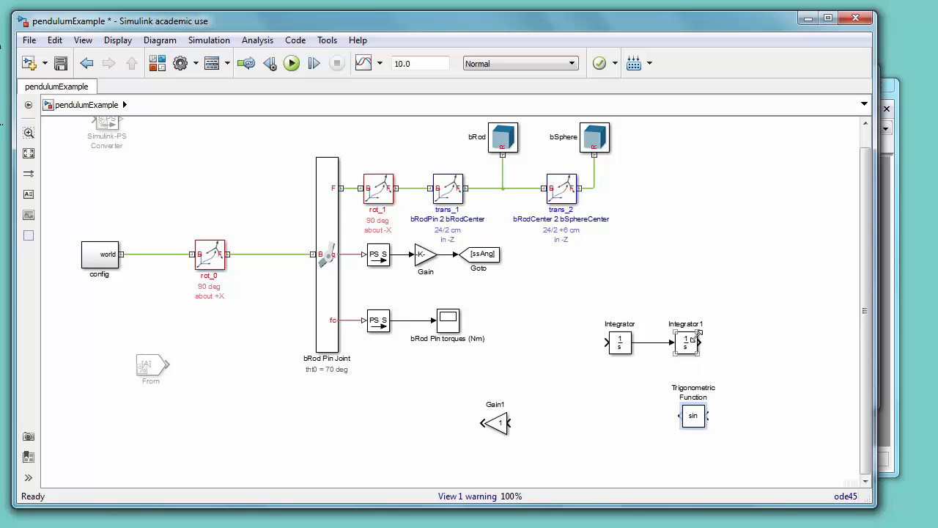
Step: Wire the feedback loop from Integrator1 through the sine function and Gain1 back into the first Integrator
{"action": "mouse_move", "coordinate": [700, 343]}
{"action": "left_mouse_down"}
{"action": "mouse_move", "coordinate": [709, 344]}
{"action": "mouse_move", "coordinate": [711, 416]}
{"action": "left_mouse_up"}
{"action": "mouse_move", "coordinate": [509, 425]}
{"action": "left_mouse_down"}
{"action": "mouse_move", "coordinate": [651, 420]}
{"action": "mouse_move", "coordinate": [615, 377]}
{"action": "mouse_move", "coordinate": [611, 349]}
{"action": "left_mouse_up"}
{"action": "left_click", "coordinate": [637, 416]}
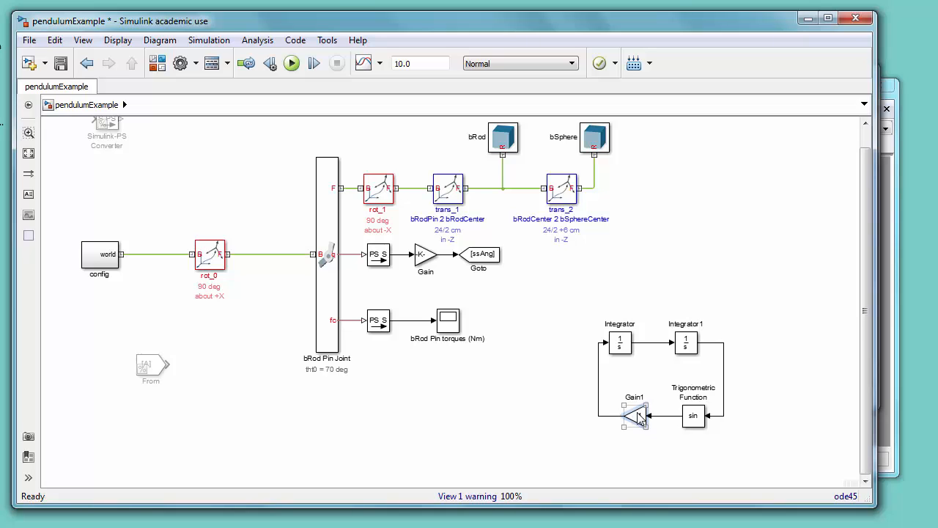
Step: Set Gain1's gain to -9.81*(6/100+24/100)/( (6/100+24/100)^2 + 2/5*(6/100)^2 )
{"action": "double_click", "coordinate": [638, 417]}
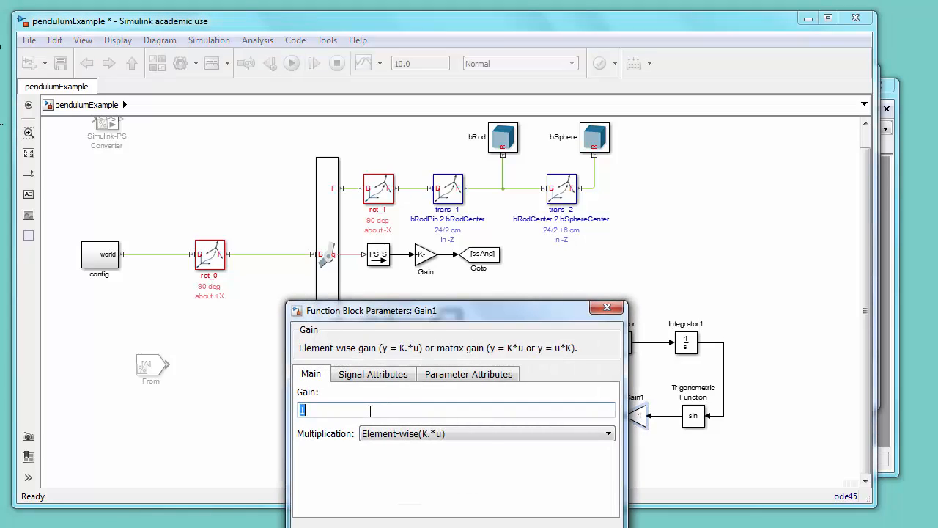
{"action": "type", "text": "-"}
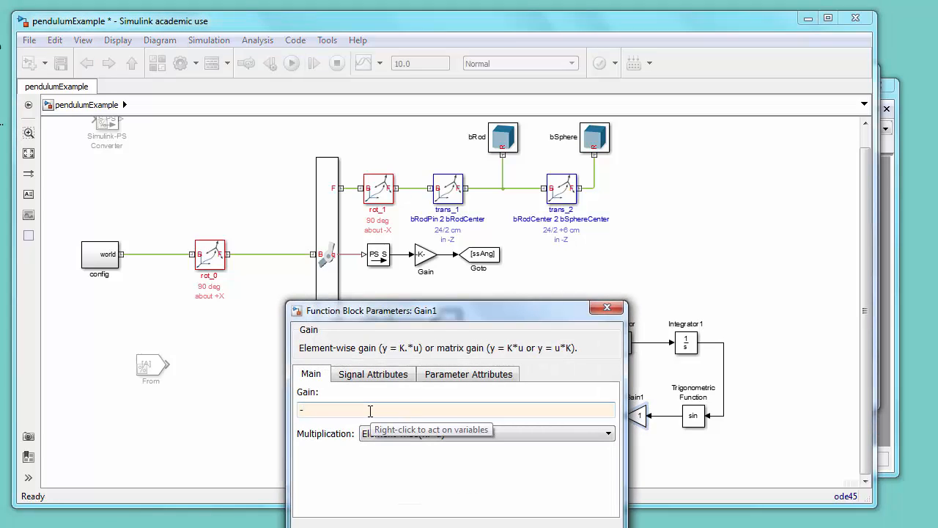
{"action": "type", "text": "9.81*(6/100+24/100"}
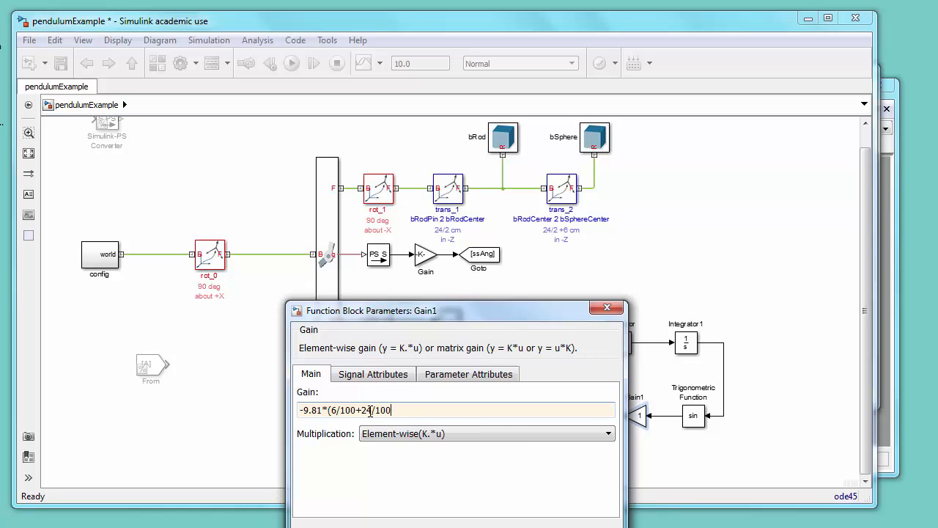
{"action": "type", "text": ")/( (6/100+24/100)^2 + 2"}
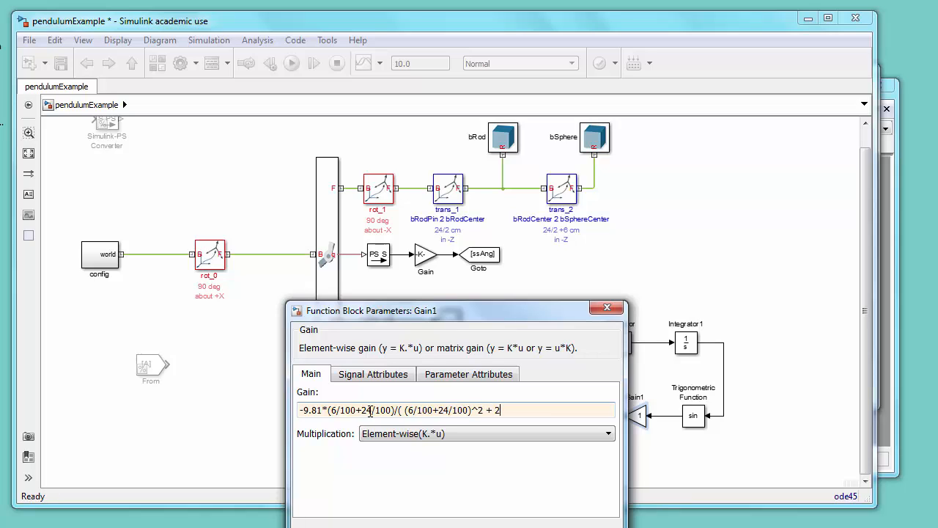
{"action": "type", "text": "/5*(6/100)^2"}
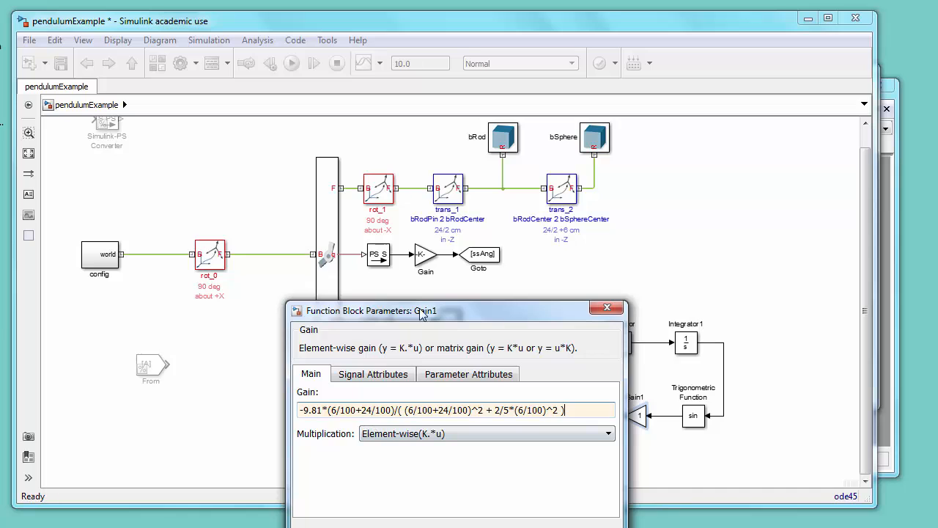
{"action": "left_click_drag", "start_coordinate": [424, 314], "coordinate": [414, 238]}
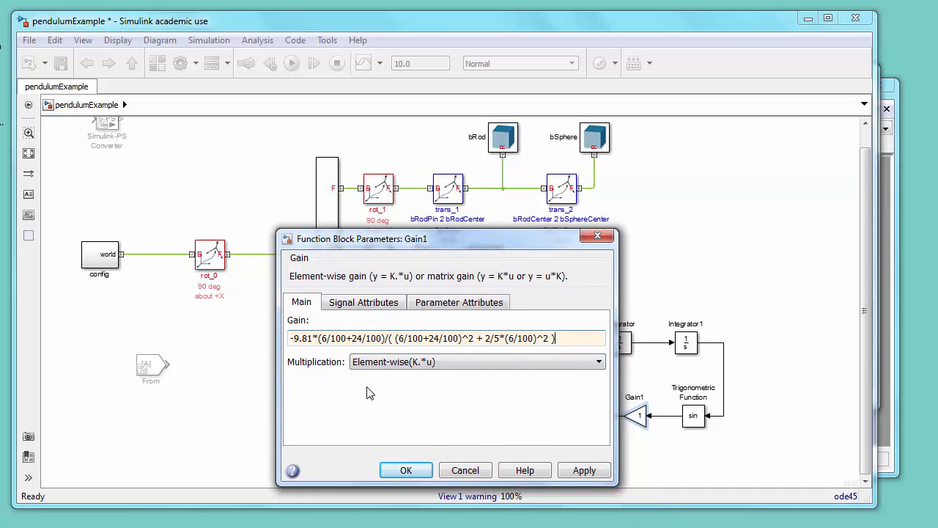
{"action": "left_click", "coordinate": [388, 470]}
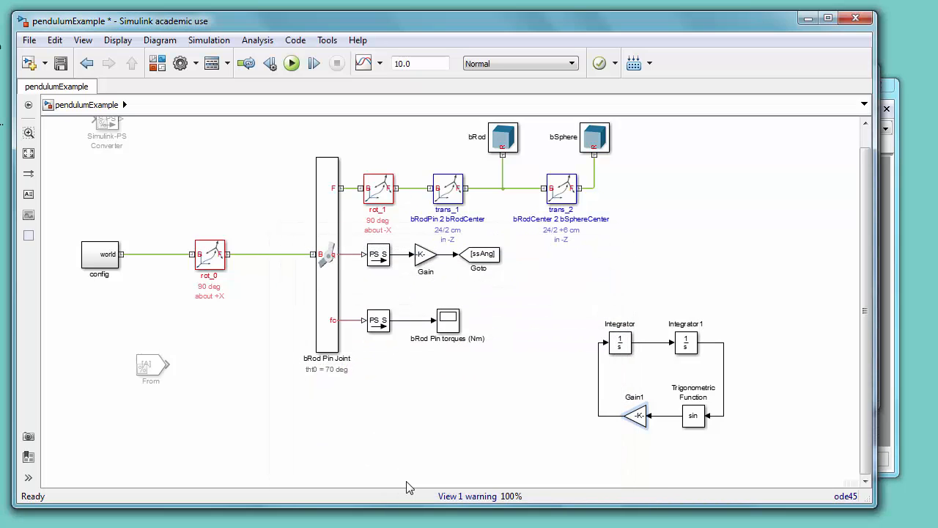
Step: Copy the existing angle Gain block onto a branch from Integrator1's output as Gain2
{"action": "left_click_drag", "start_coordinate": [423, 255], "coordinate": [731, 341]}
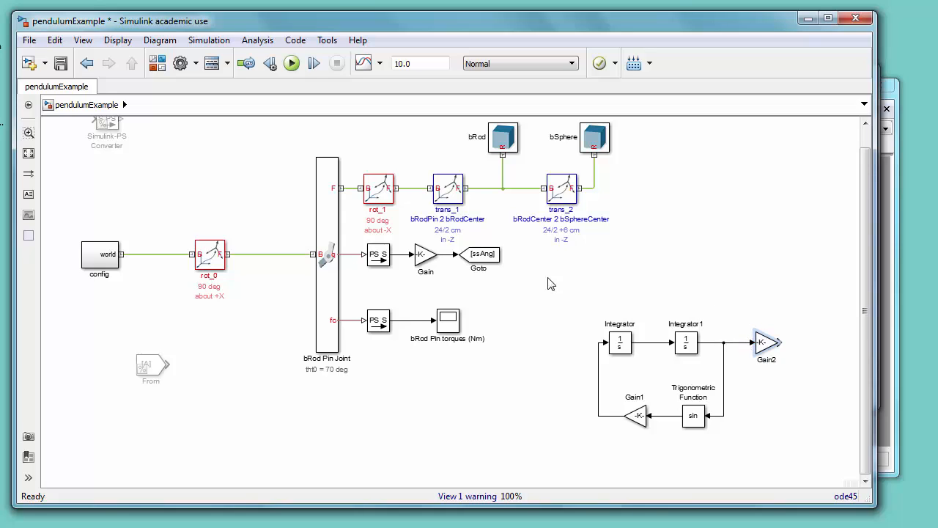
{"action": "left_click", "coordinate": [449, 327]}
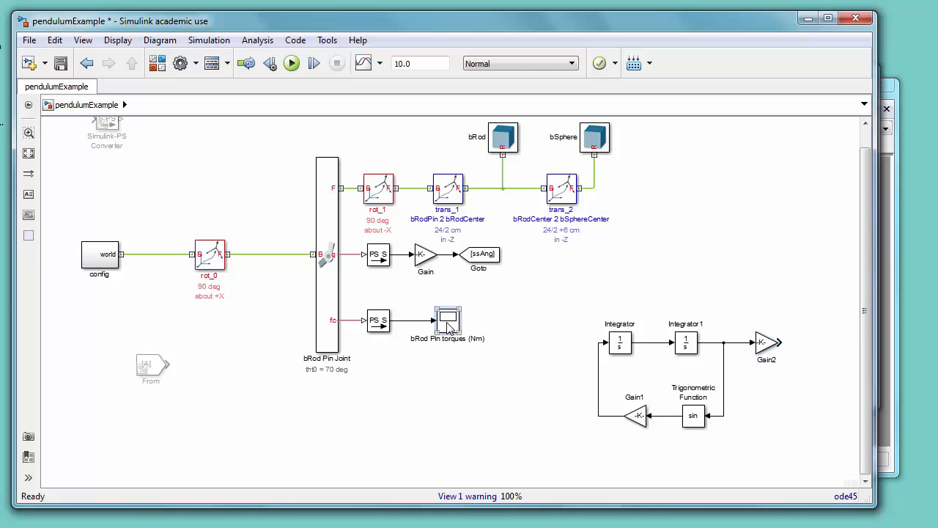
{"action": "double_click", "coordinate": [449, 327]}
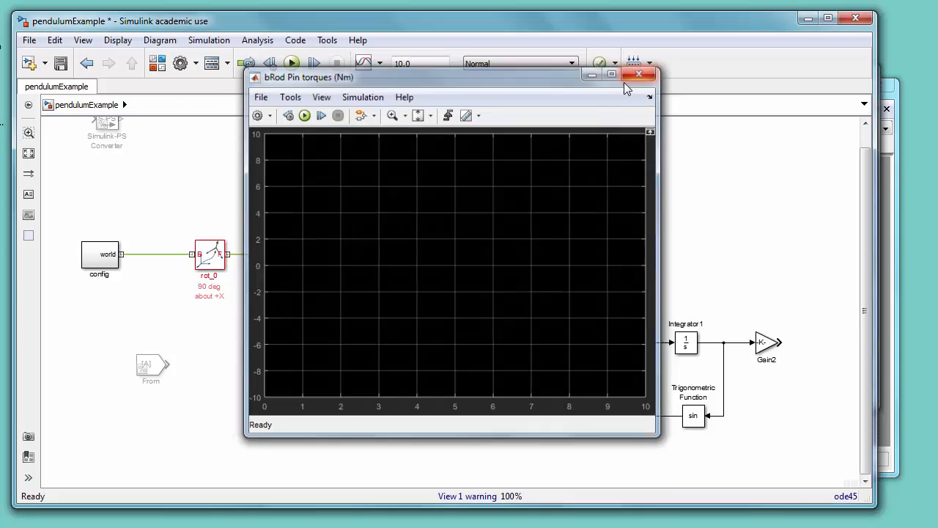
{"action": "left_click", "coordinate": [633, 76]}
Step: Duplicate the bRod Pin torques scope, rename the copy Pendulum Angles (deg), and place it right of Gain2
{"action": "left_click_drag", "start_coordinate": [450, 326], "coordinate": [535, 328]}
{"action": "double_click", "coordinate": [535, 324]}
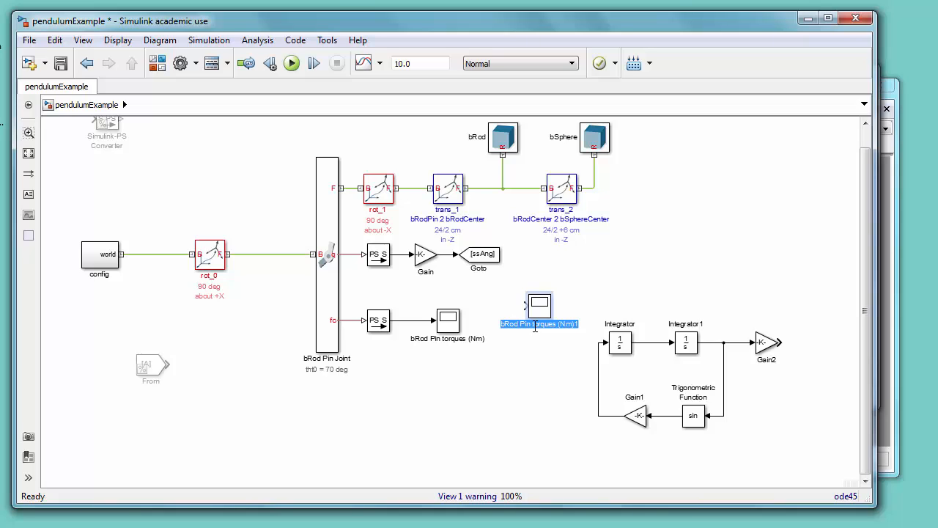
{"action": "type", "text": "Psndulum"}
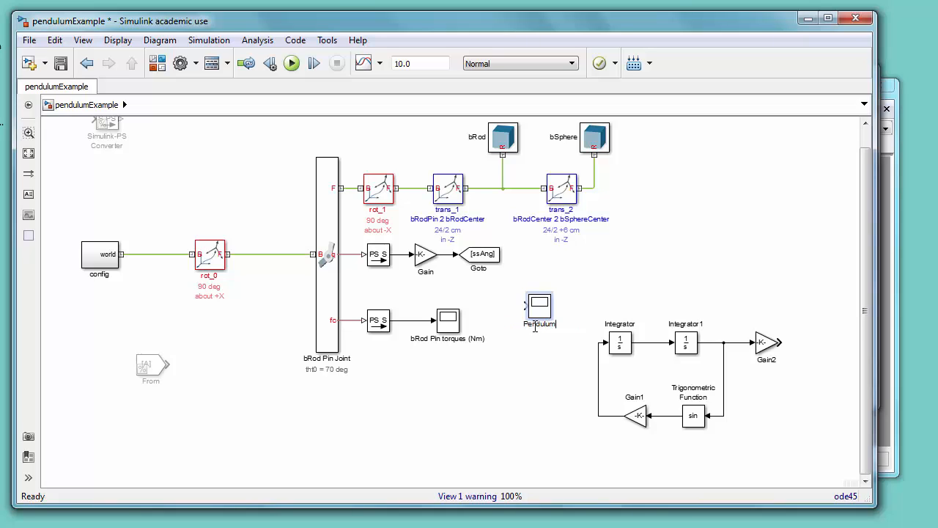
{"action": "type", "text": " Angles (deg)"}
{"action": "left_click_drag", "start_coordinate": [539, 305], "coordinate": [836, 342]}
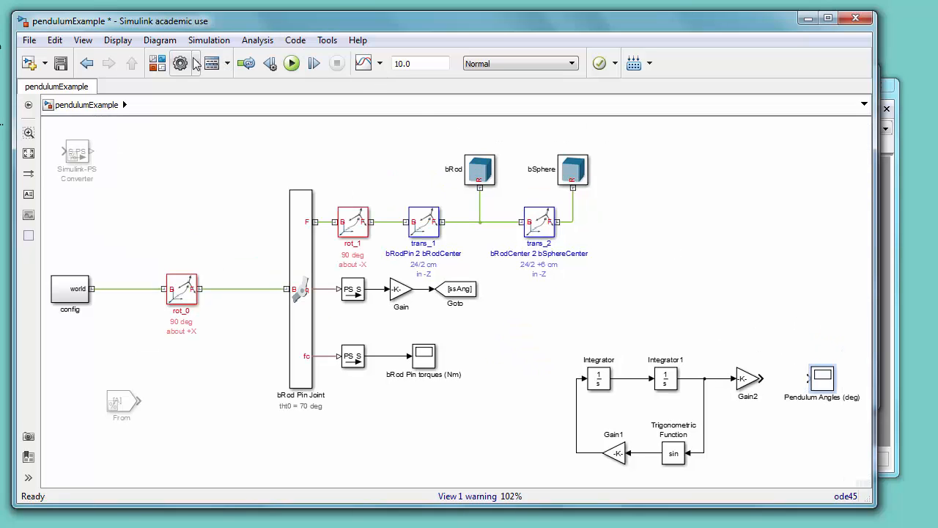
Step: Add a Mux block from Signal Routing between Gain2 and the Pendulum Angles scope and connect it to the scope
{"action": "left_click", "coordinate": [158, 64]}
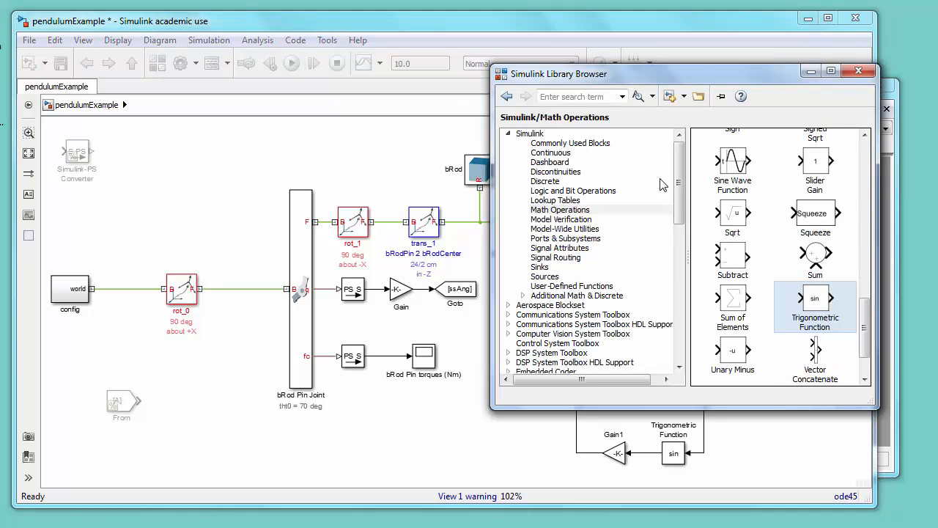
{"action": "left_click", "coordinate": [579, 257]}
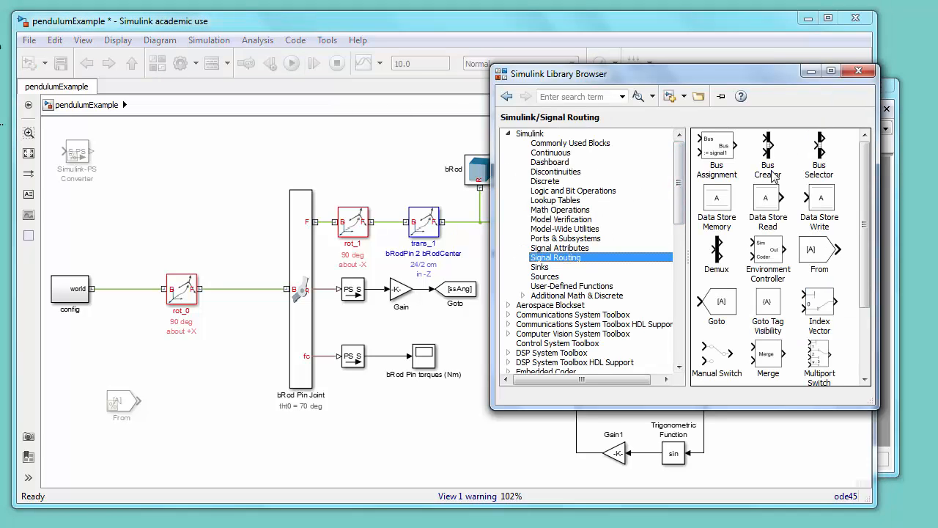
{"action": "scroll", "coordinate": [799, 301], "scroll_direction": "down", "scroll_amount": 3}
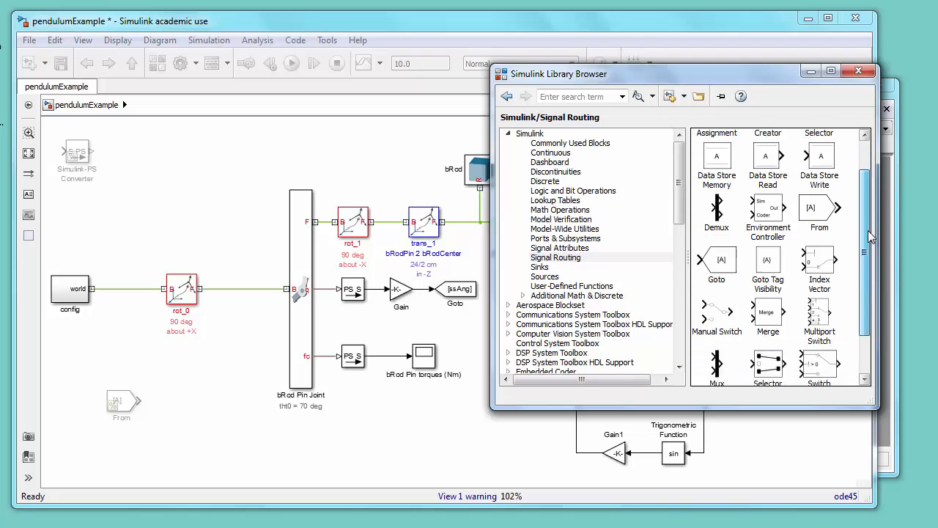
{"action": "left_click_drag", "start_coordinate": [717, 308], "coordinate": [792, 357]}
{"action": "left_click", "coordinate": [477, 415]}
{"action": "left_click_drag", "start_coordinate": [822, 365], "coordinate": [837, 350]}
{"action": "key", "text": "space"}
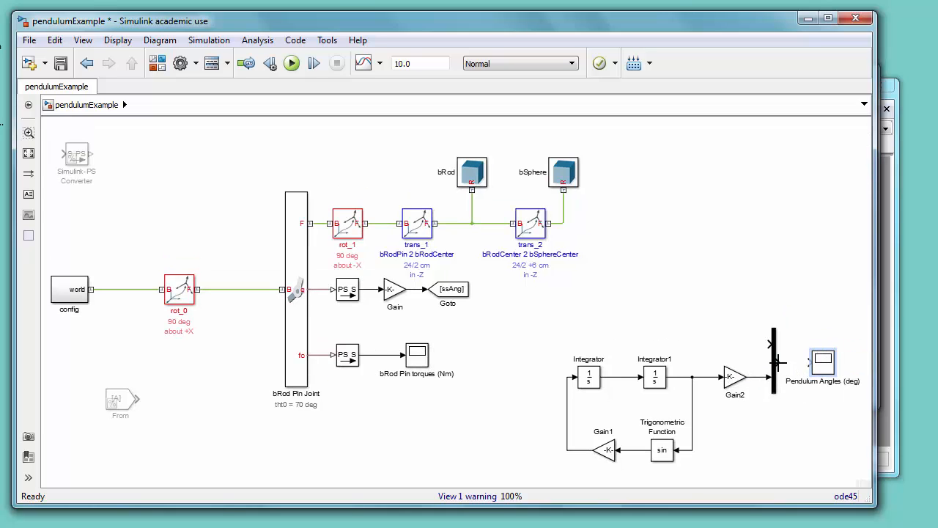
{"action": "left_click_drag", "start_coordinate": [777, 361], "coordinate": [810, 361]}
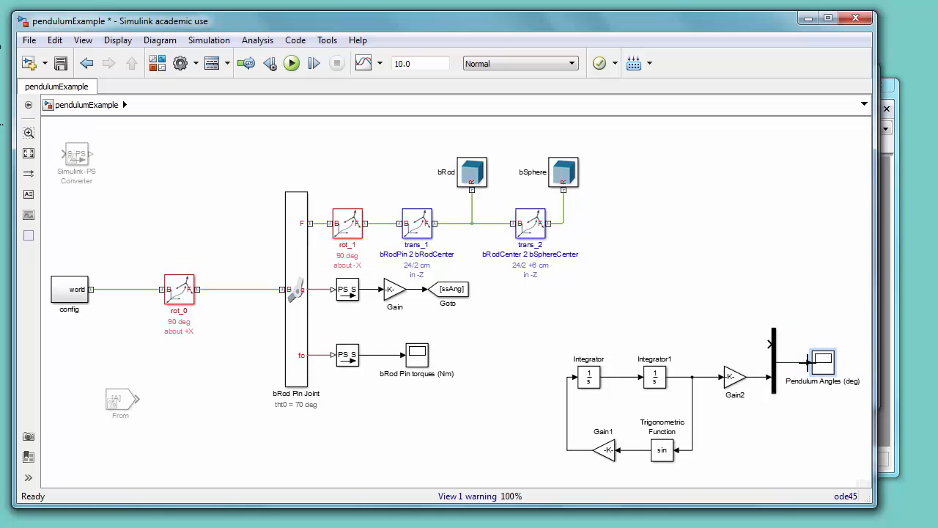
Step: Uncomment the greyed-out From block
{"action": "left_click", "coordinate": [128, 402]}
{"action": "right_click", "coordinate": [128, 402]}
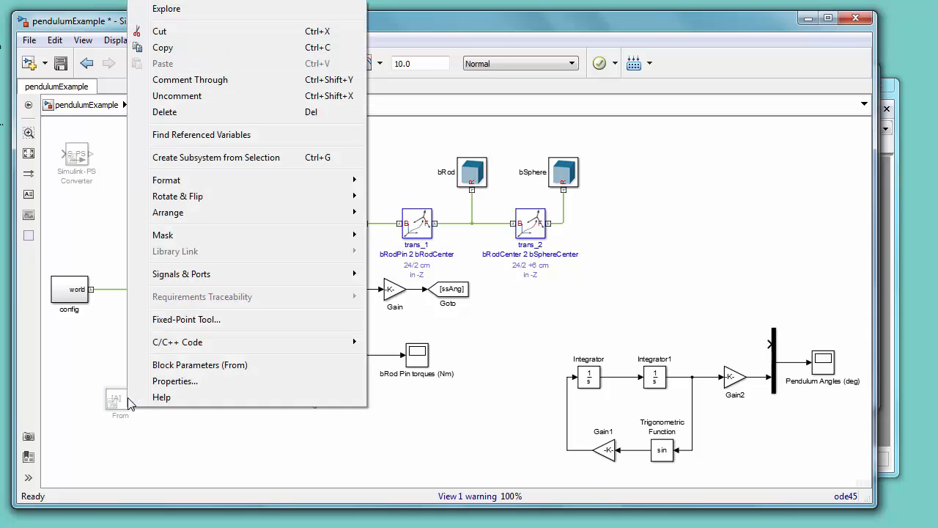
{"action": "left_click", "coordinate": [188, 95]}
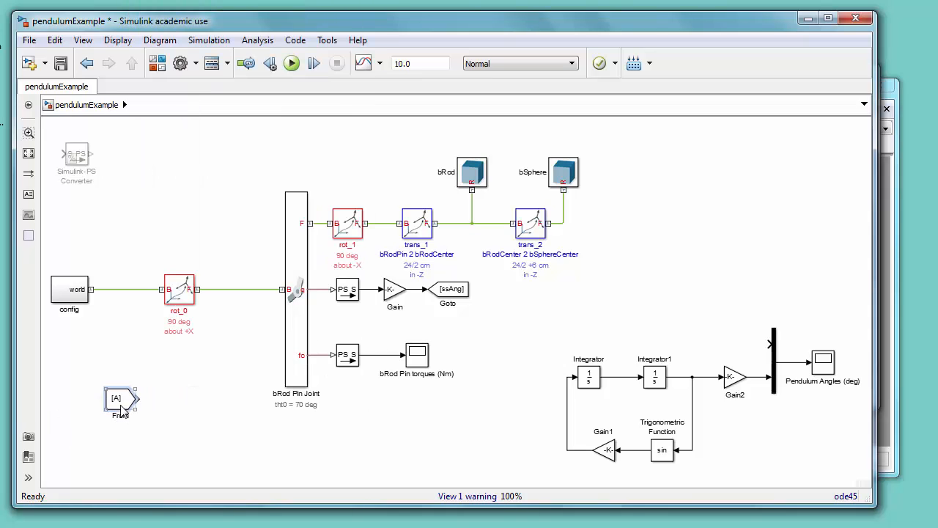
{"action": "left_click_drag", "start_coordinate": [104, 409], "coordinate": [96, 400]}
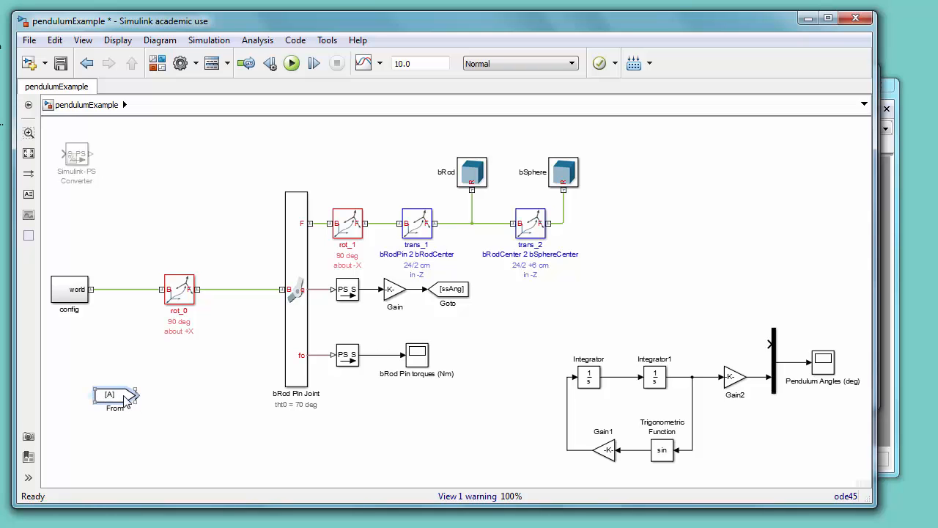
Step: Set the From block's Goto tag to ssAng and connect it to the Mux's first input
{"action": "double_click", "coordinate": [126, 400]}
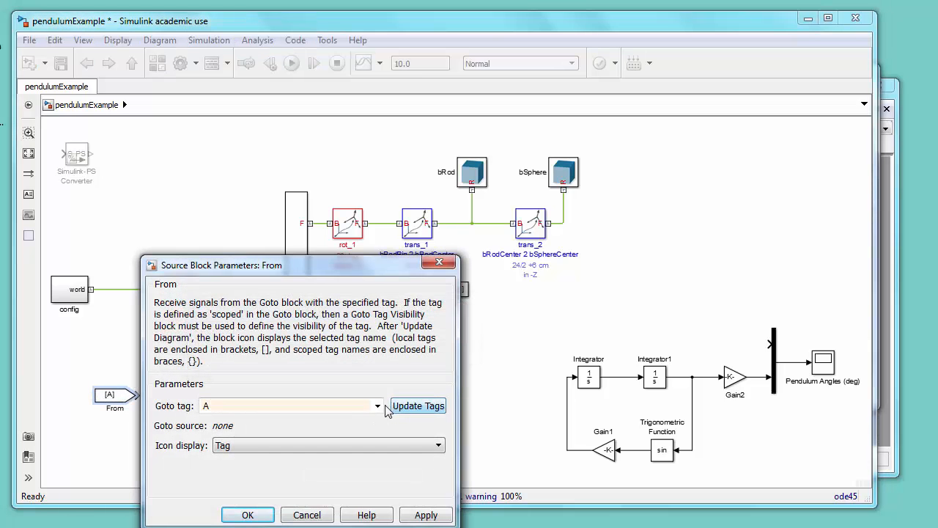
{"action": "left_click", "coordinate": [377, 405]}
{"action": "left_click", "coordinate": [236, 443]}
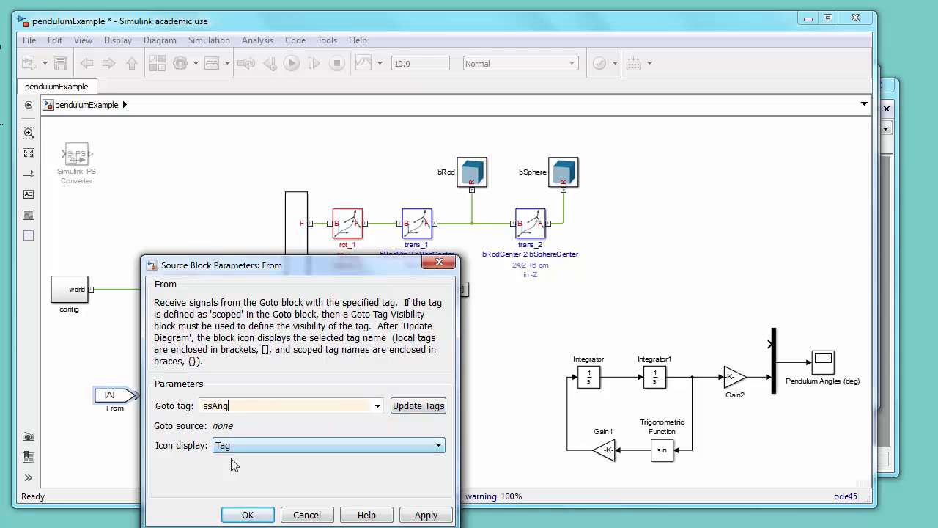
{"action": "left_click", "coordinate": [243, 515]}
{"action": "left_click_drag", "start_coordinate": [111, 398], "coordinate": [713, 349]}
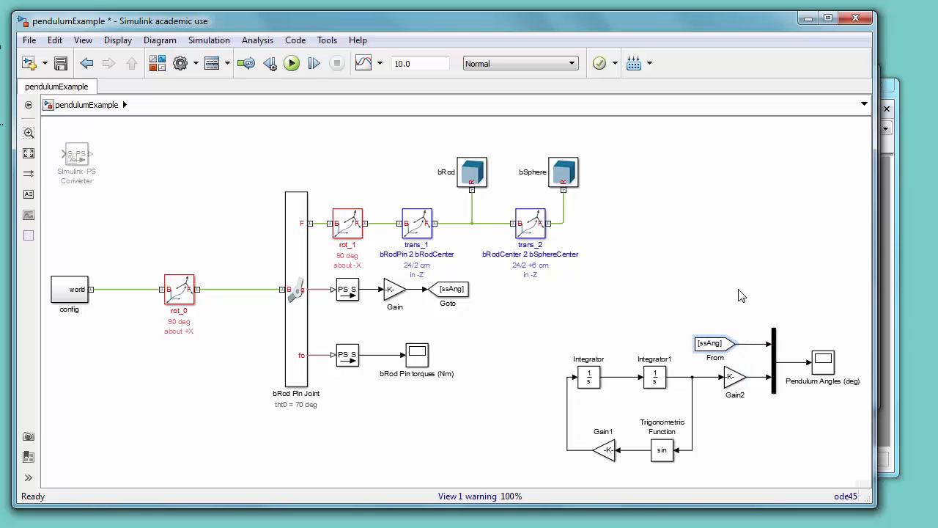
Step: Save the model and run the simulation
{"action": "left_click", "coordinate": [61, 63]}
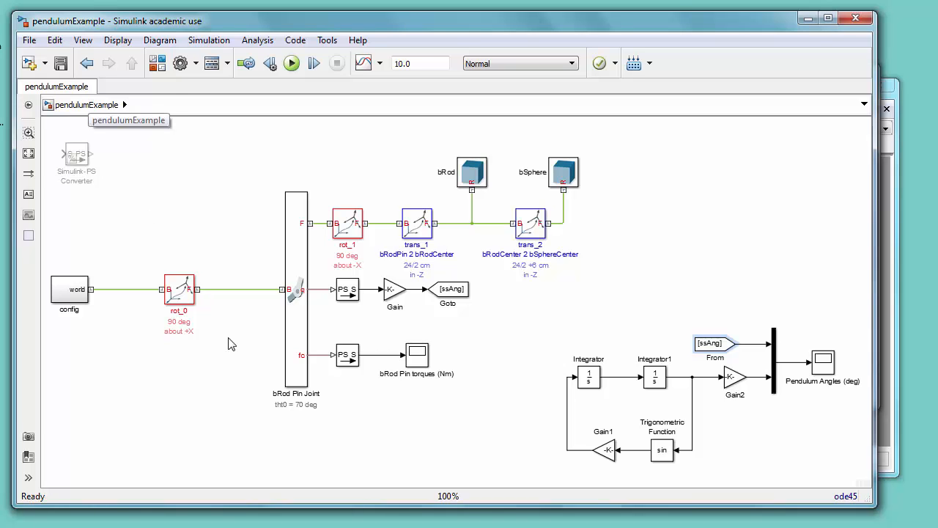
{"action": "left_click", "coordinate": [291, 525]}
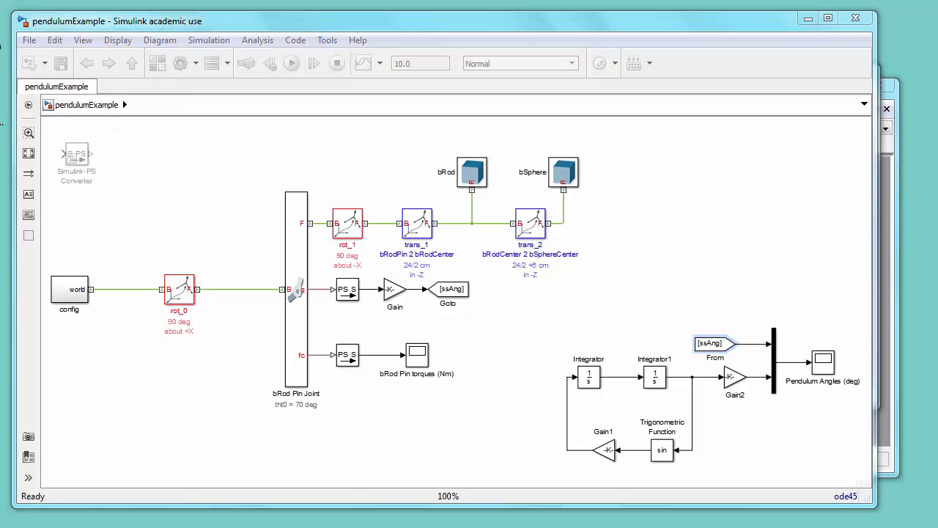
{"action": "left_click", "coordinate": [533, 473]}
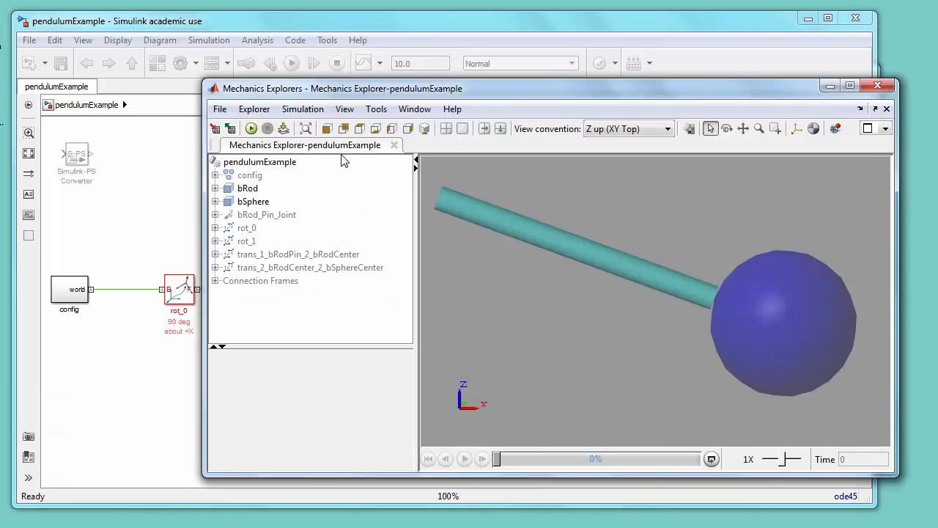
Step: Replay the pendulum animation in Mechanics Explorer, fitting and adjusting the view
{"action": "left_click", "coordinate": [251, 128]}
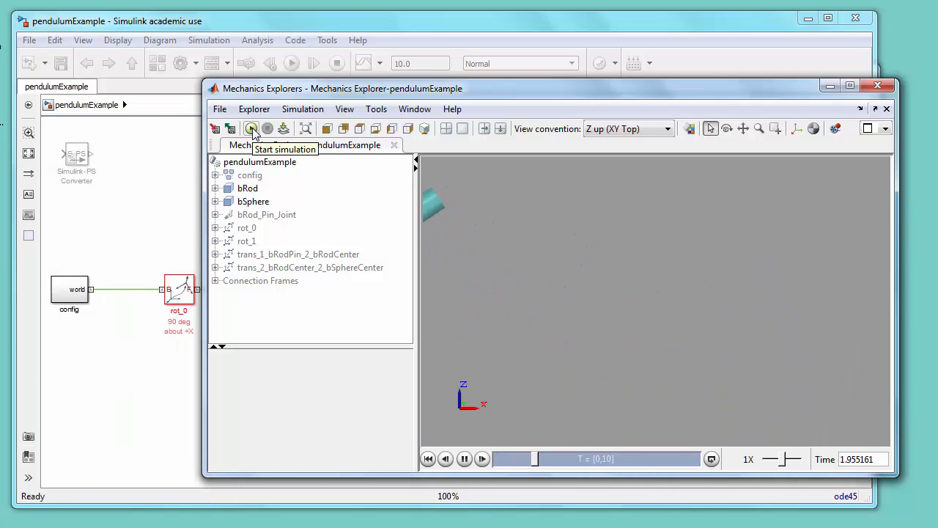
{"action": "left_click", "coordinate": [306, 128]}
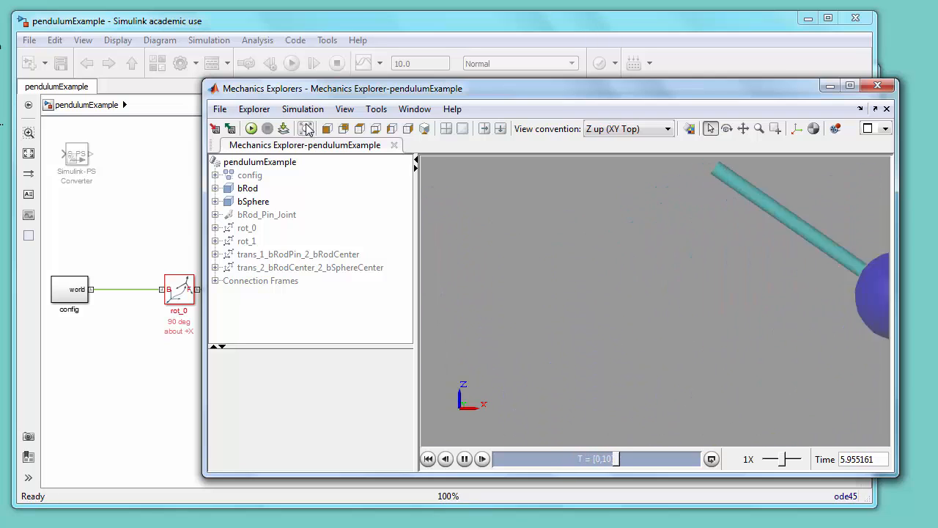
{"action": "left_click", "coordinate": [743, 129]}
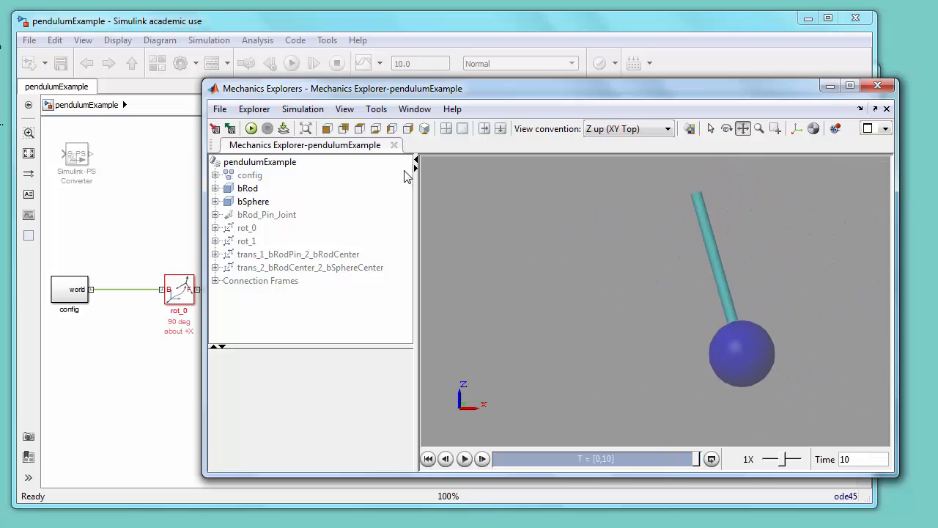
{"action": "left_click", "coordinate": [327, 129]}
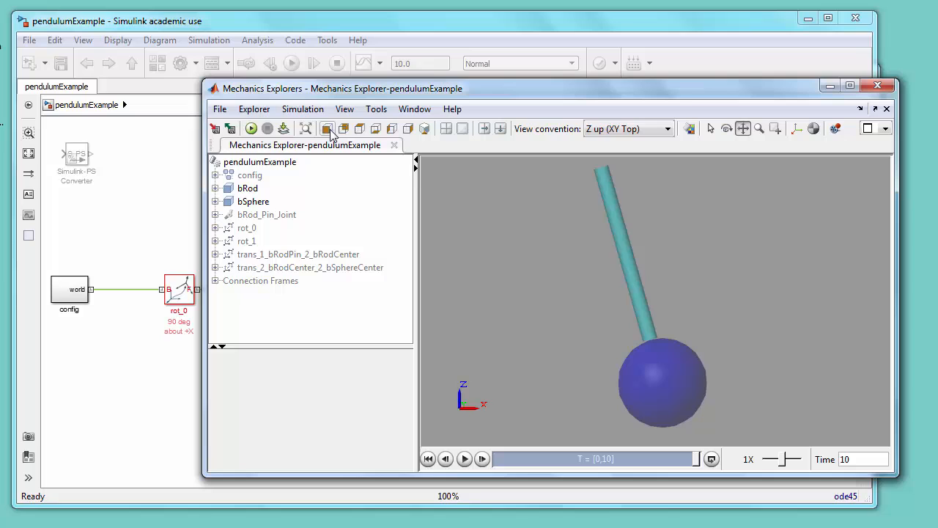
{"action": "left_click", "coordinate": [250, 128]}
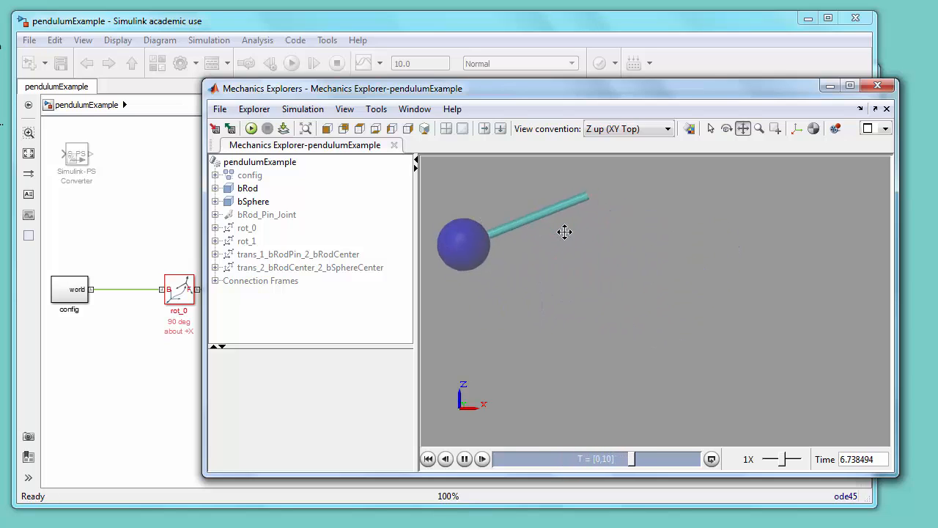
Step: Show frames in Mechanics Explorer and inspect the frame ports of the bRod and bSphere solids
{"action": "left_click", "coordinate": [797, 129]}
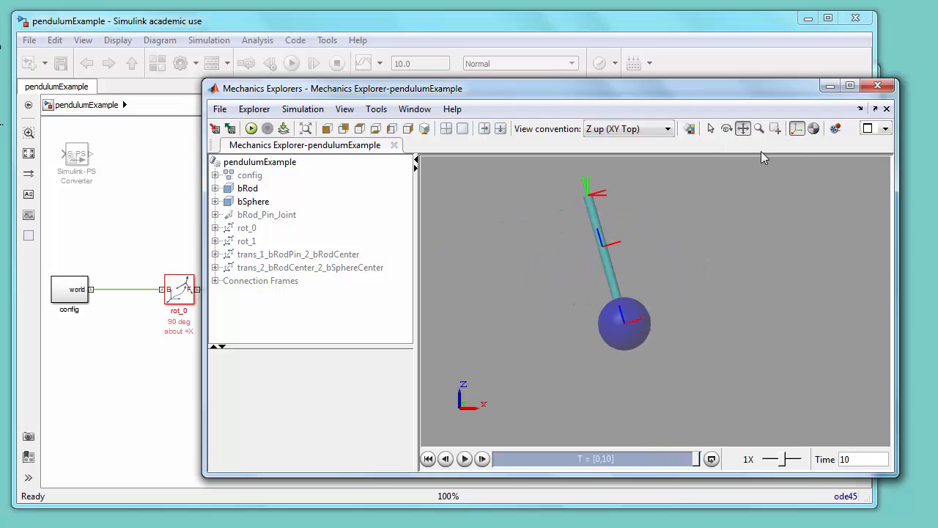
{"action": "left_click", "coordinate": [216, 189]}
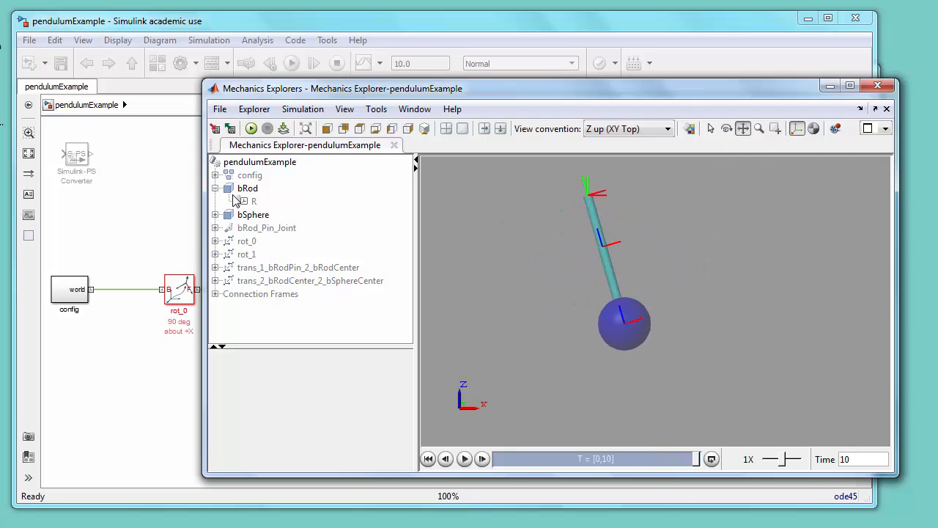
{"action": "left_click", "coordinate": [249, 202]}
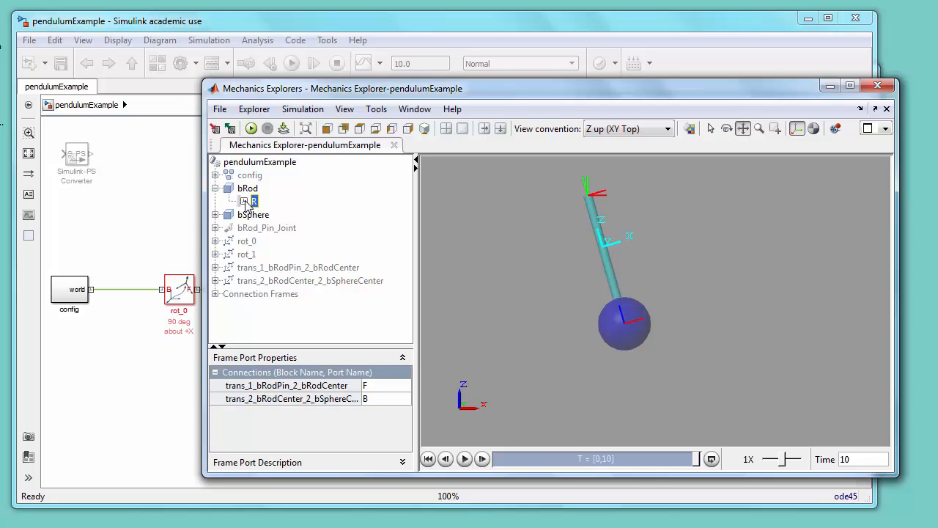
{"action": "left_click", "coordinate": [216, 188]}
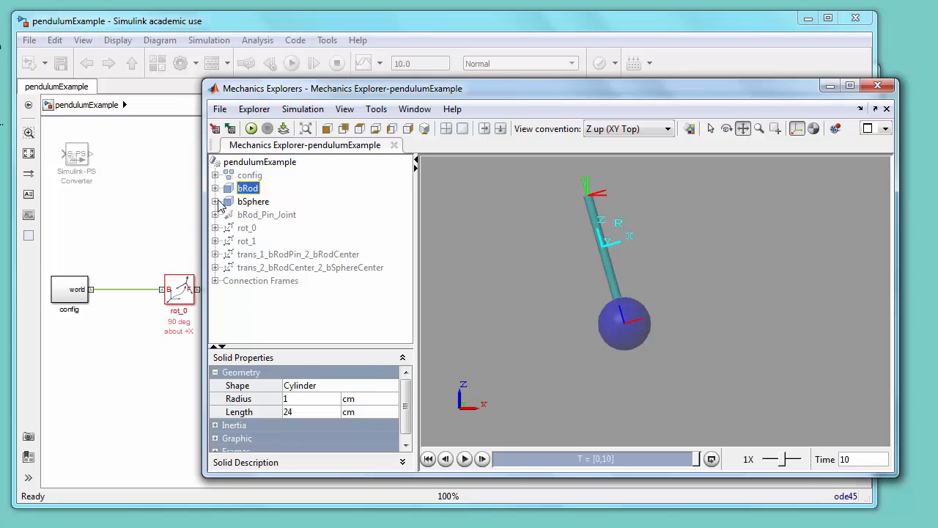
{"action": "left_click", "coordinate": [217, 203]}
{"action": "left_click", "coordinate": [247, 212]}
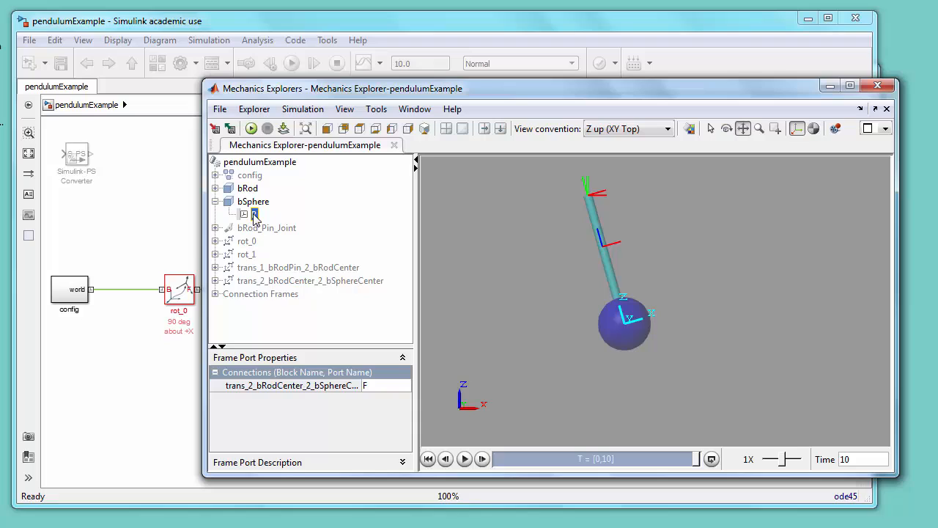
{"action": "left_click", "coordinate": [215, 202]}
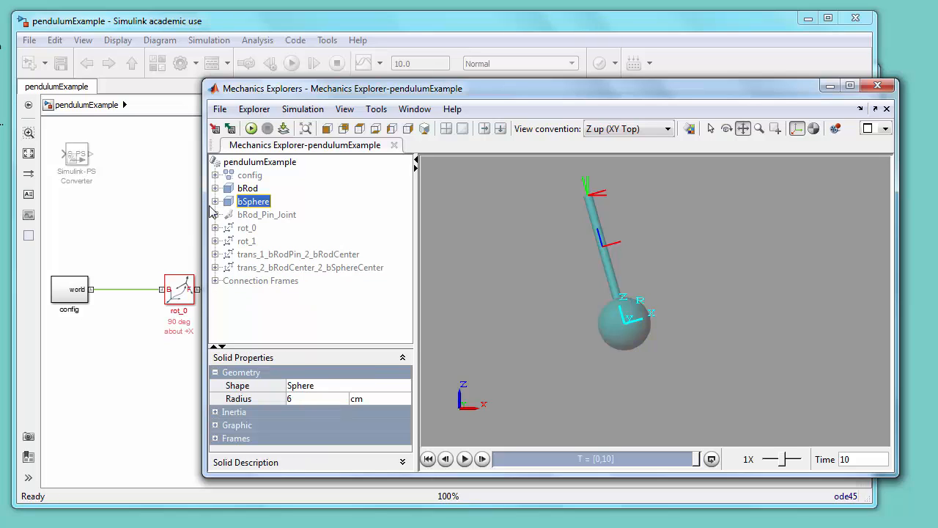
Step: Inspect the frame ports of the trans_1 and rot_1 transforms and switch to the isometric view
{"action": "left_click", "coordinate": [216, 255]}
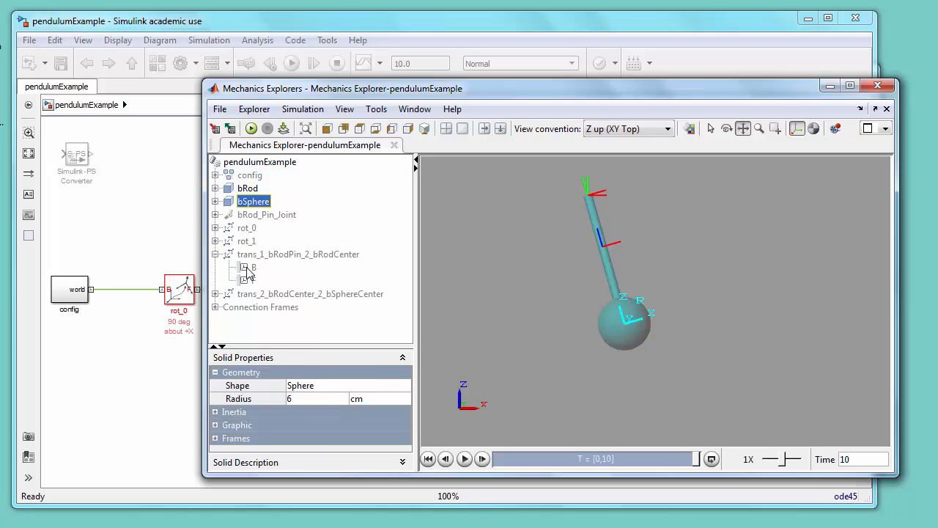
{"action": "left_click", "coordinate": [252, 267]}
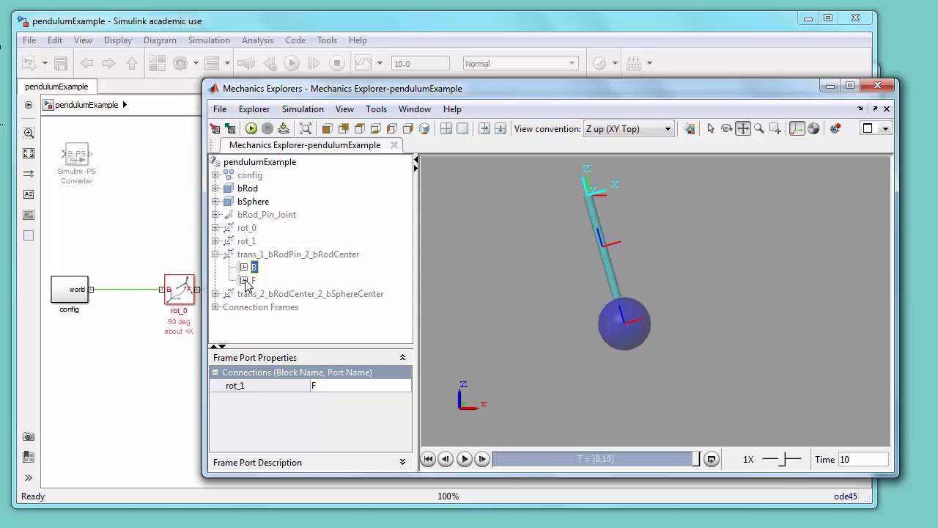
{"action": "left_click", "coordinate": [247, 284]}
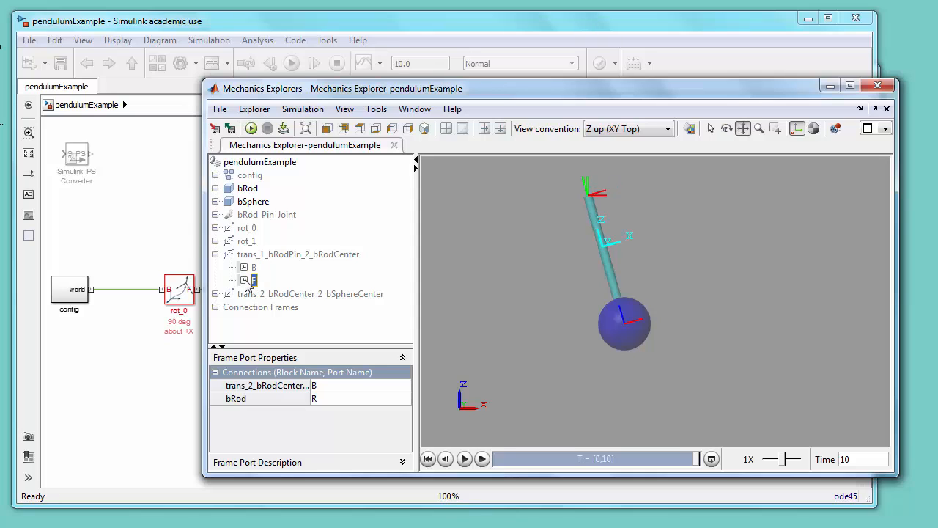
{"action": "left_click", "coordinate": [216, 255]}
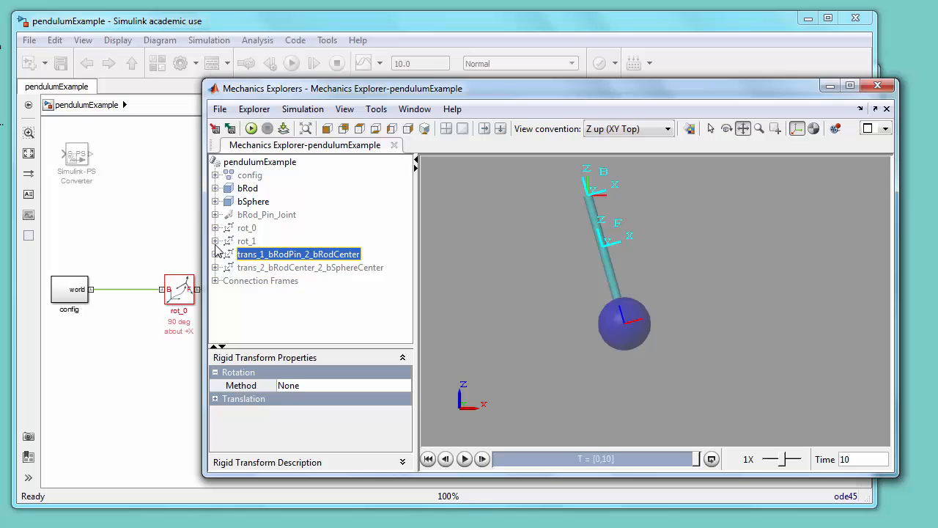
{"action": "left_click", "coordinate": [215, 241]}
{"action": "left_click", "coordinate": [251, 254]}
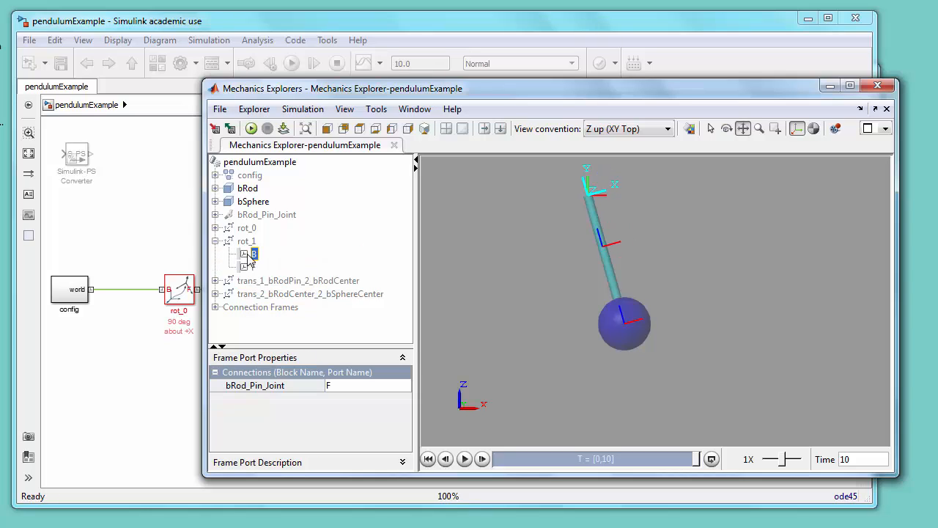
{"action": "left_click", "coordinate": [249, 268]}
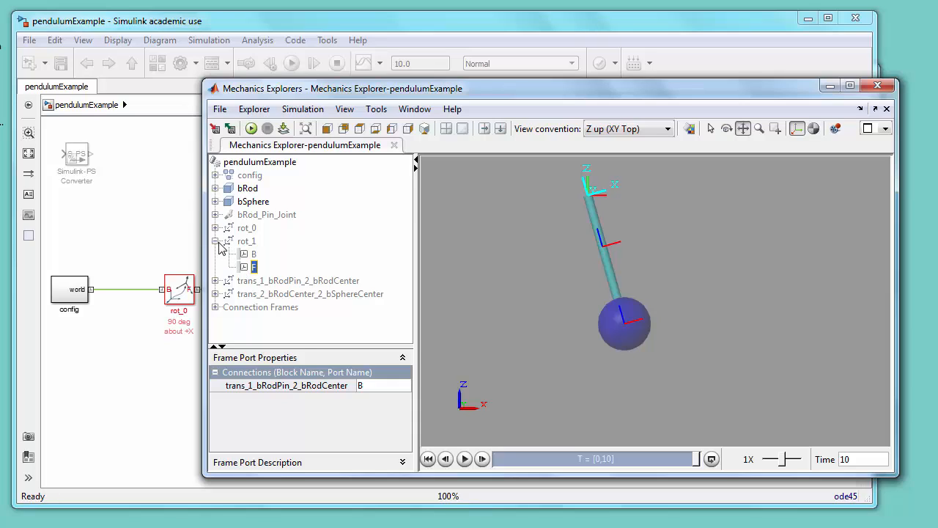
{"action": "left_click", "coordinate": [220, 248]}
{"action": "left_click", "coordinate": [216, 240]}
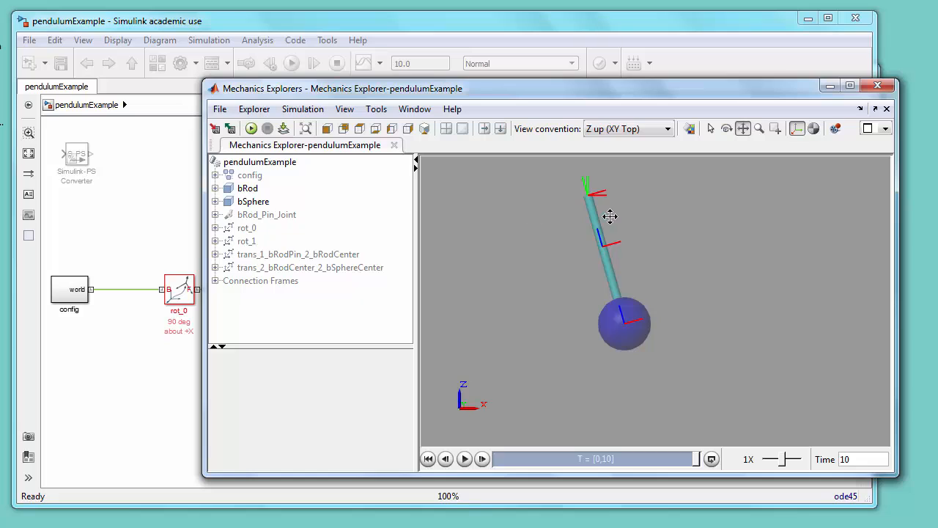
{"action": "left_click", "coordinate": [423, 134]}
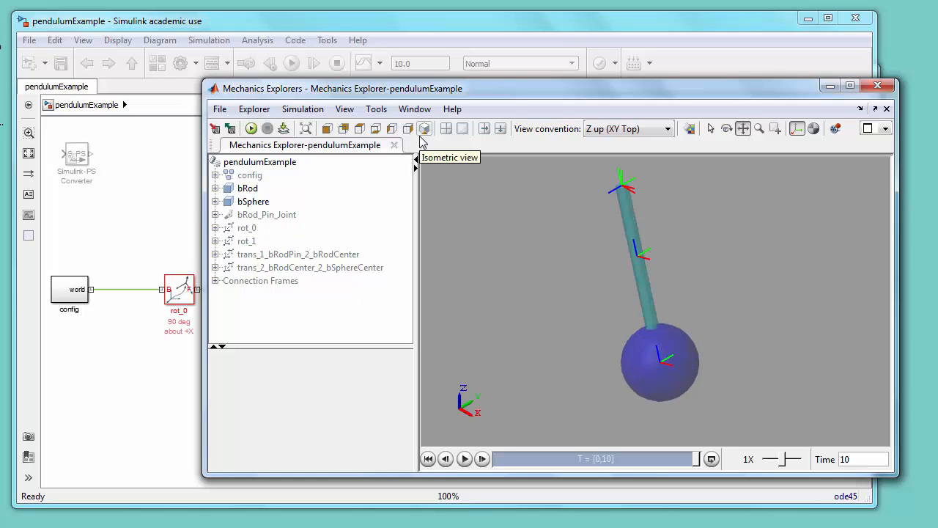
Step: Open the Pendulum Angles scope to review both angle curves, then close it
{"action": "left_click", "coordinate": [503, 27]}
{"action": "double_click", "coordinate": [823, 365]}
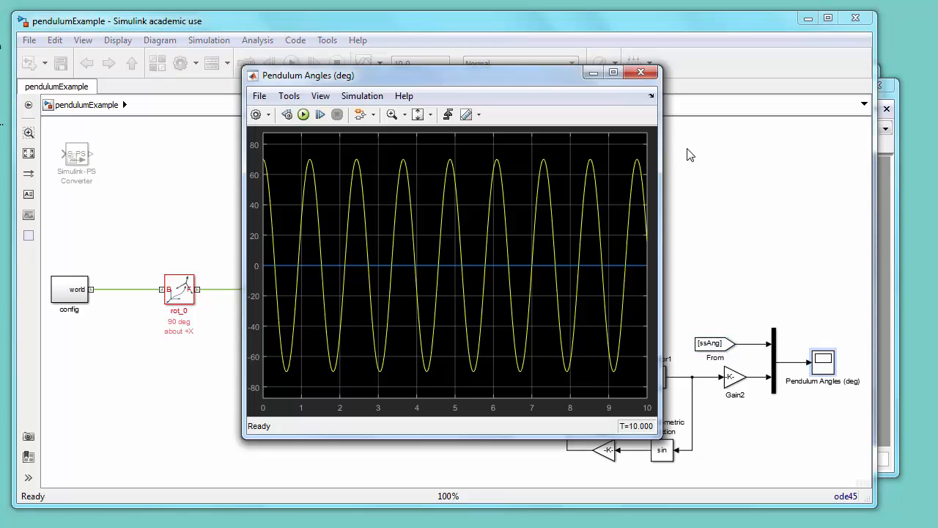
{"action": "left_click", "coordinate": [641, 74]}
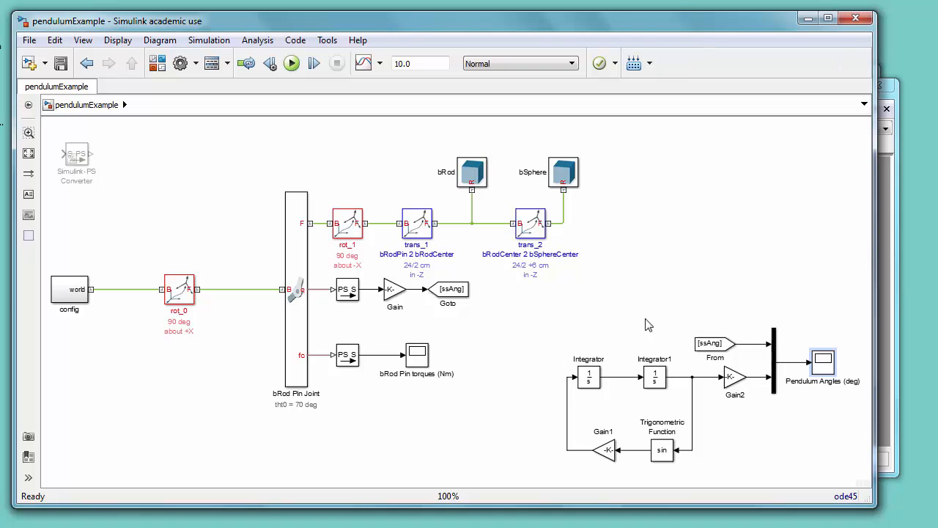
Step: Open the first Integrator block's parameters to check its initial condition, then close the dialog
{"action": "left_click", "coordinate": [596, 378]}
{"action": "double_click", "coordinate": [596, 378]}
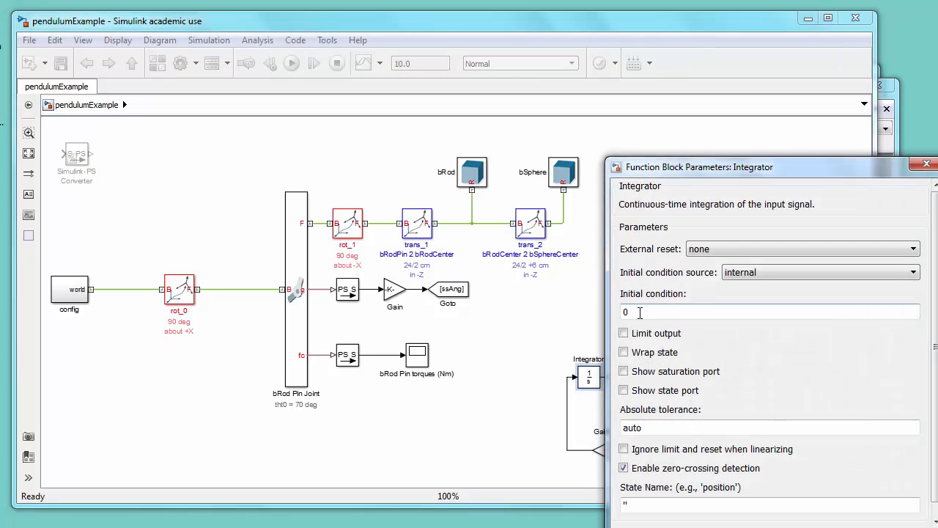
{"action": "double_click", "coordinate": [641, 312]}
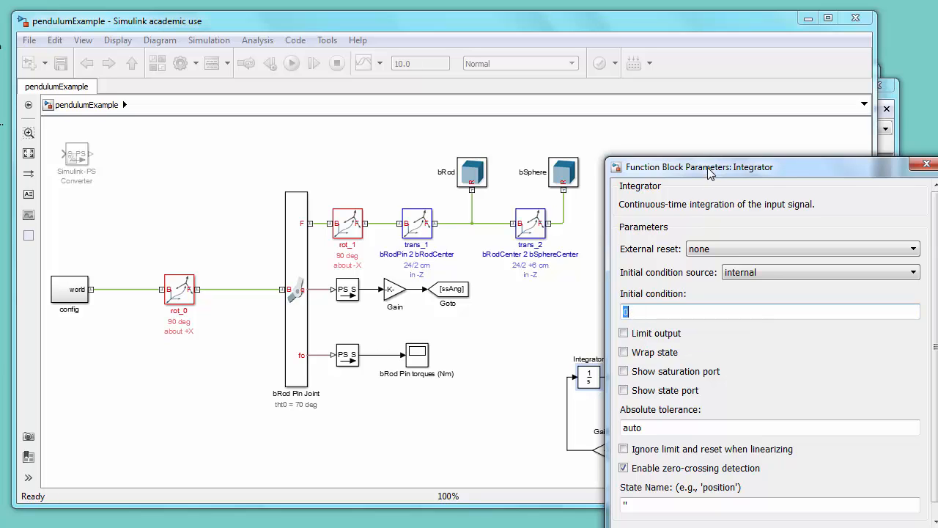
{"action": "left_click_drag", "start_coordinate": [709, 173], "coordinate": [625, 115]}
{"action": "left_click", "coordinate": [706, 489]}
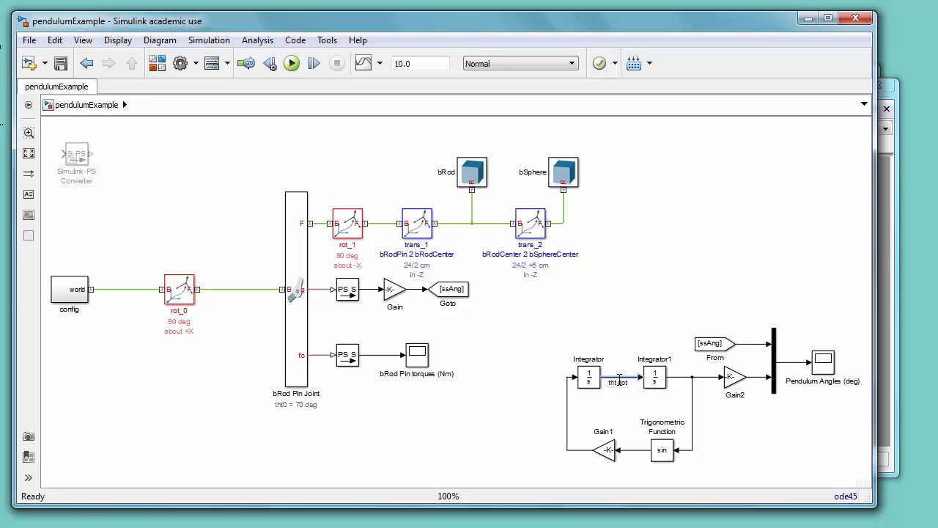
Step: Set the Integrator1 block's initial condition to 70/180*pi
{"action": "left_click_drag", "start_coordinate": [668, 376], "coordinate": [676, 377]}
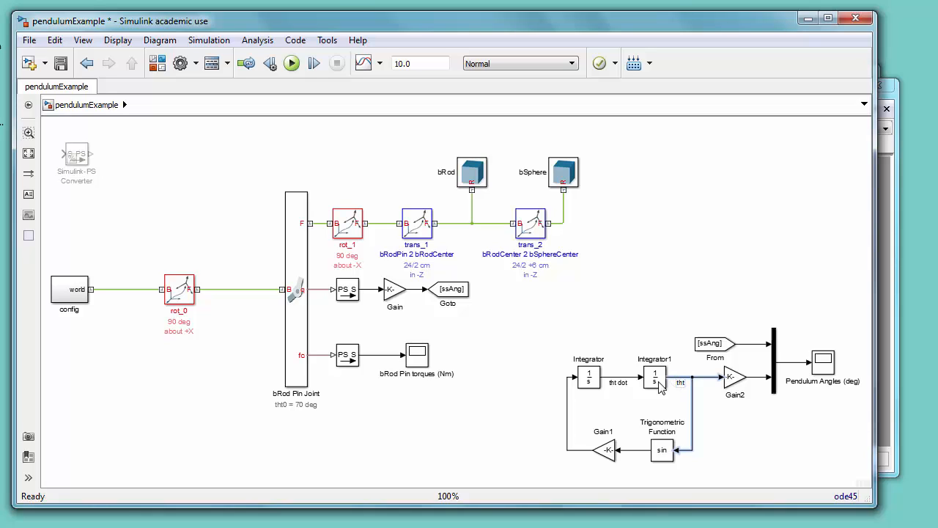
{"action": "left_click", "coordinate": [662, 274]}
{"action": "left_click", "coordinate": [648, 386]}
{"action": "double_click", "coordinate": [654, 380]}
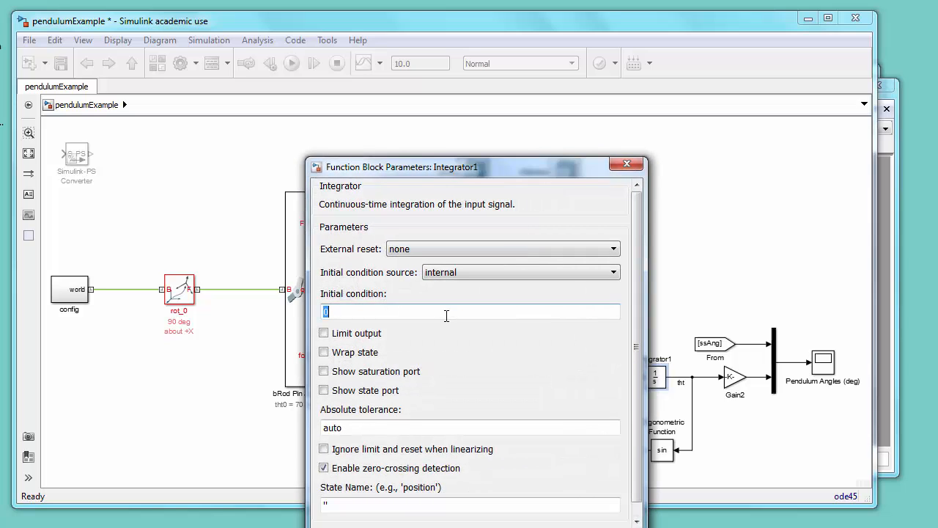
{"action": "type", "text": "70/180*pi"}
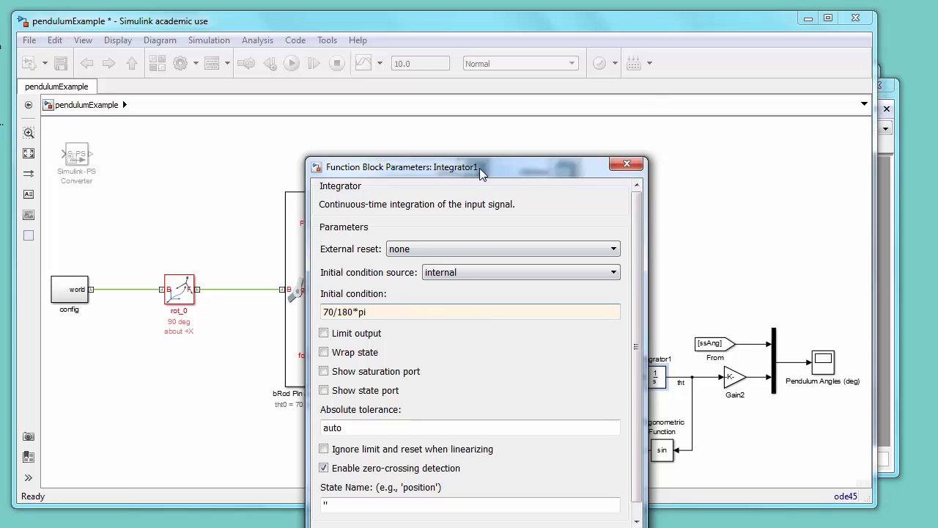
{"action": "left_click_drag", "start_coordinate": [479, 167], "coordinate": [487, 111]}
{"action": "left_click", "coordinate": [445, 485]}
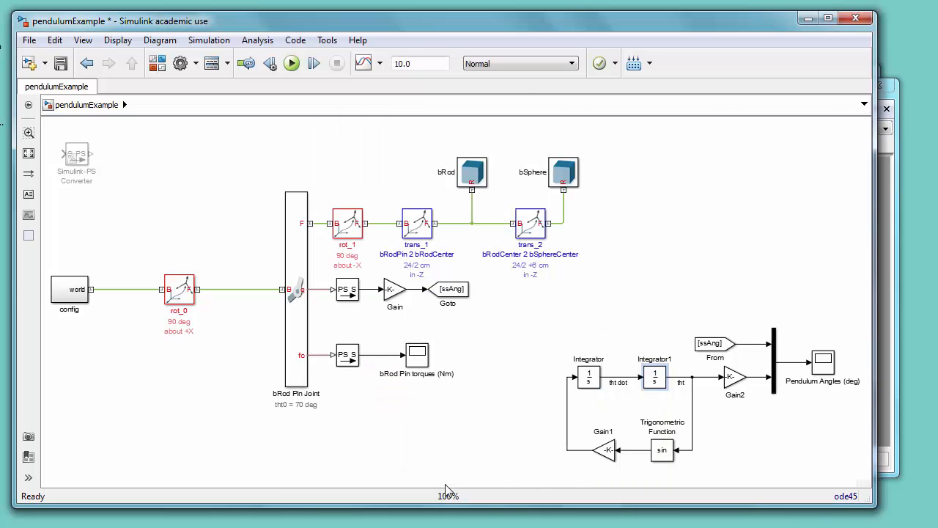
Step: Save the model and run the simulation again
{"action": "left_click", "coordinate": [62, 63]}
{"action": "left_click", "coordinate": [293, 63]}
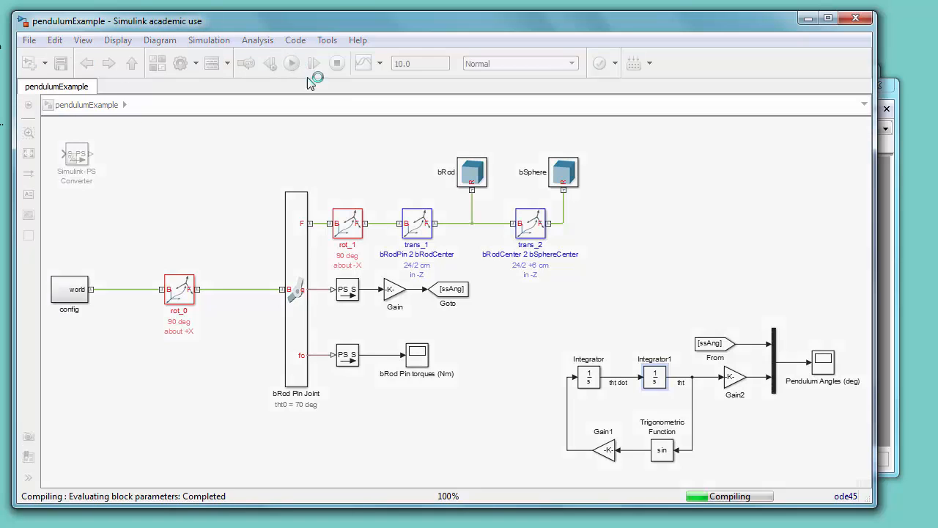
{"action": "left_click", "coordinate": [897, 191]}
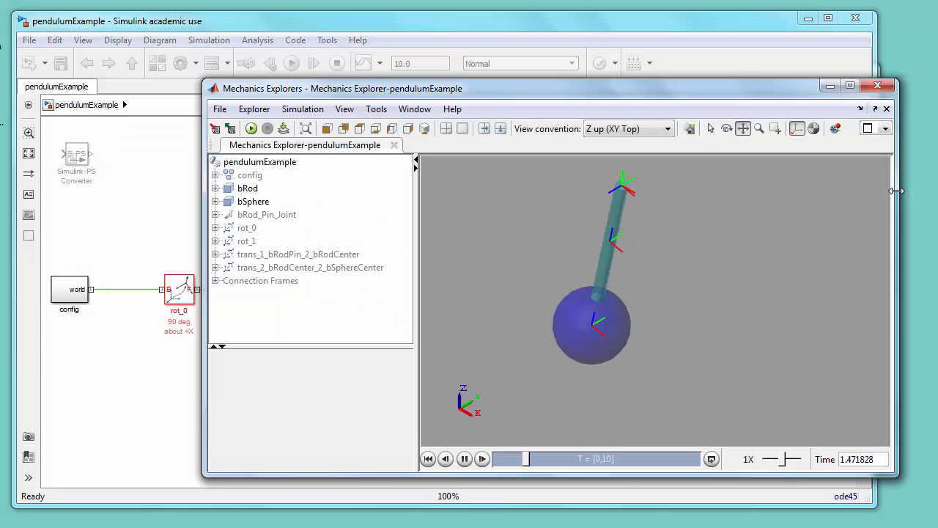
{"action": "left_click", "coordinate": [711, 23]}
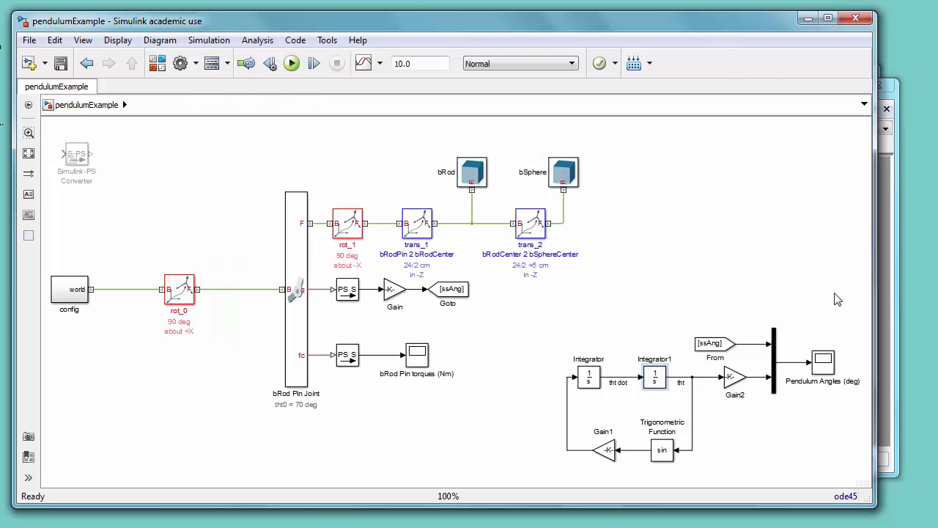
Step: Open the Pendulum Angles scope and zoom in on a peak near 8.5 s to compare both curves
{"action": "double_click", "coordinate": [822, 370]}
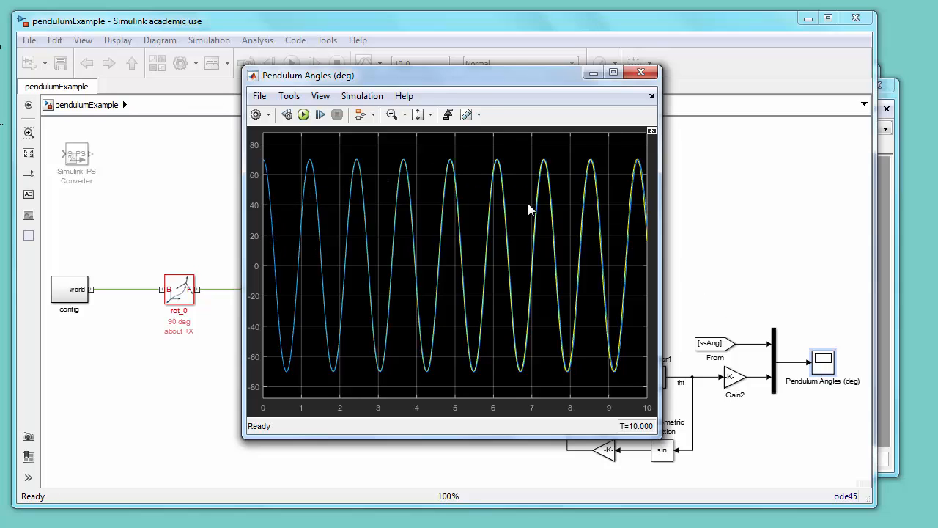
{"action": "left_click", "coordinate": [392, 114]}
{"action": "left_click_drag", "start_coordinate": [579, 156], "coordinate": [611, 187]}
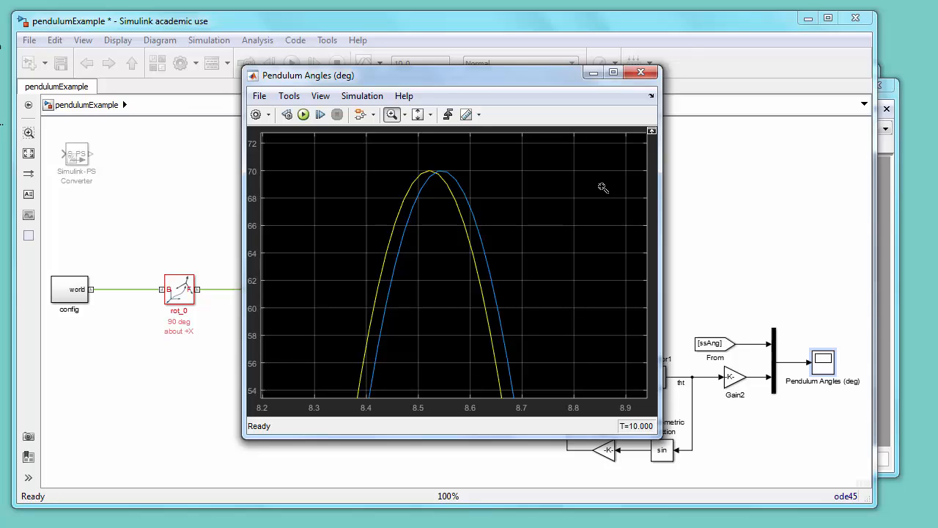
{"action": "left_click", "coordinate": [640, 74]}
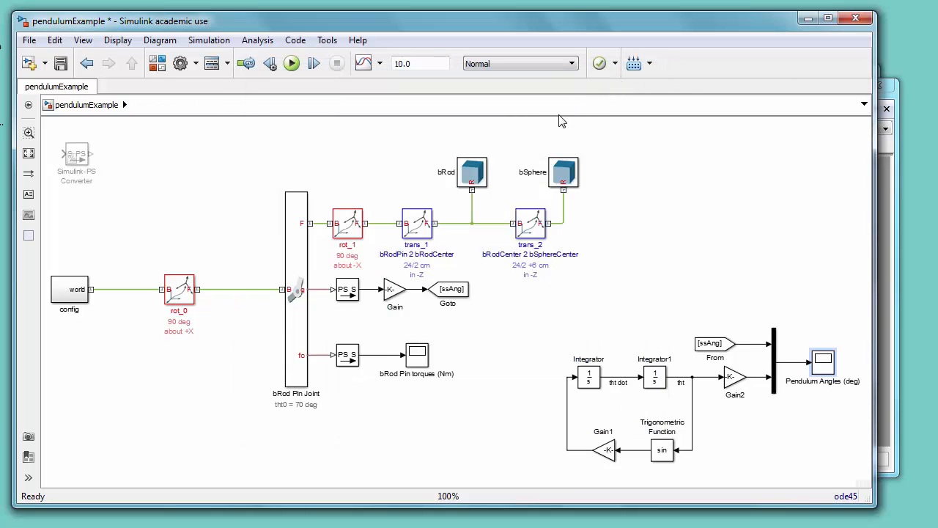
Step: Open the bRod block's annotation properties and add the cylinder length, cylinder radius and density tokens with their units
{"action": "left_click", "coordinate": [475, 182]}
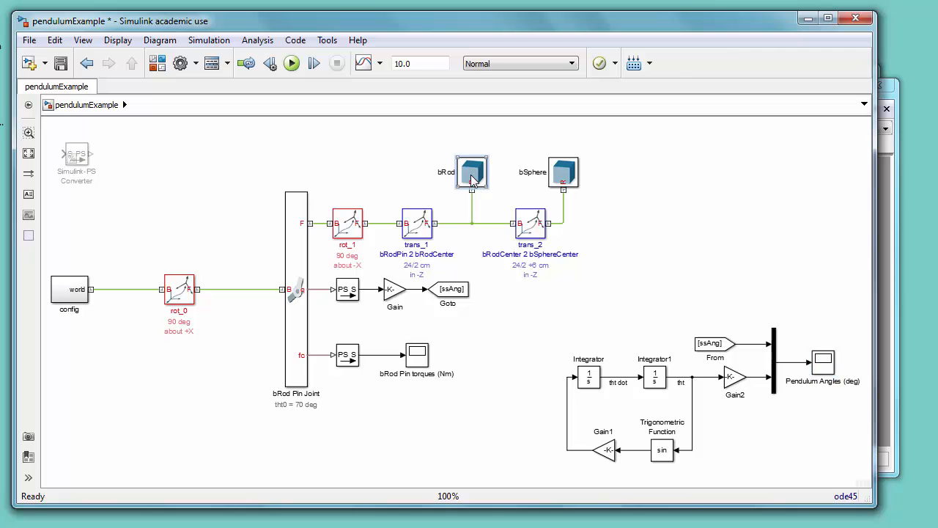
{"action": "right_click", "coordinate": [474, 181]}
{"action": "left_click", "coordinate": [527, 423]}
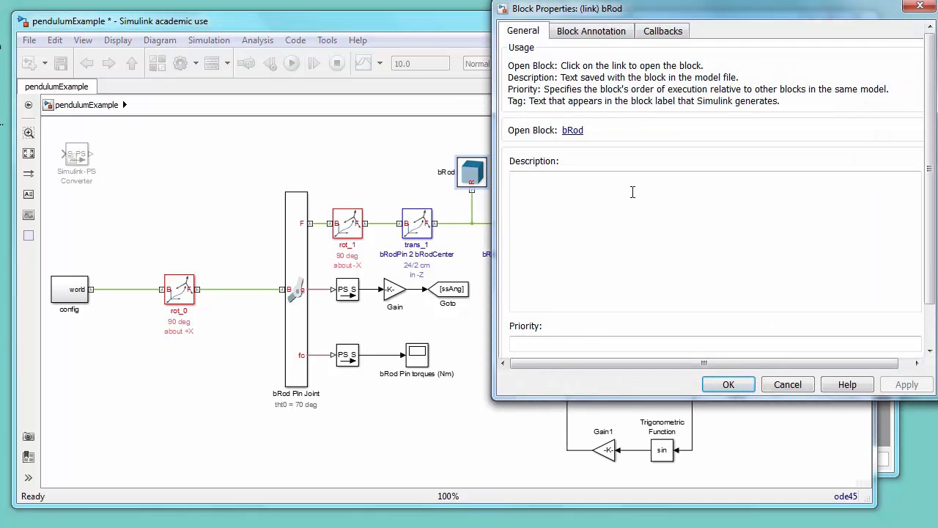
{"action": "left_click_drag", "start_coordinate": [645, 10], "coordinate": [529, 48]}
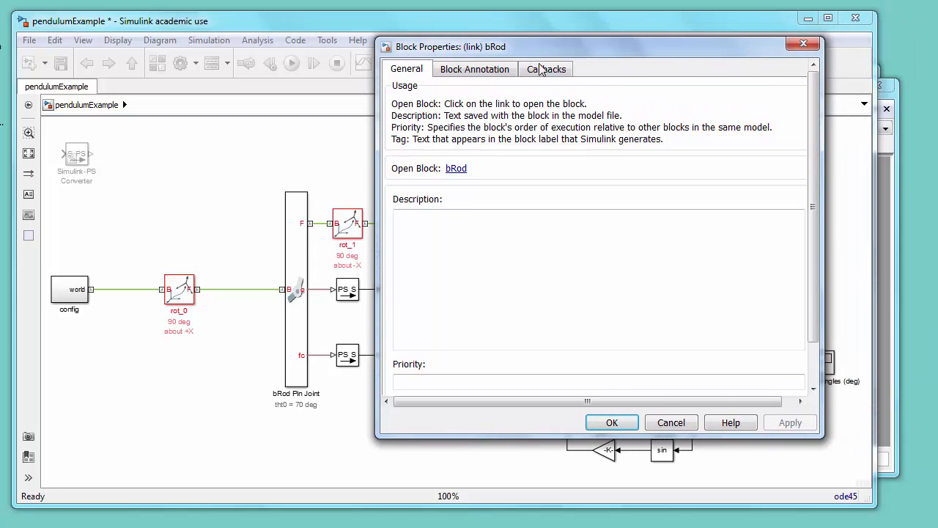
{"action": "left_click", "coordinate": [480, 70]}
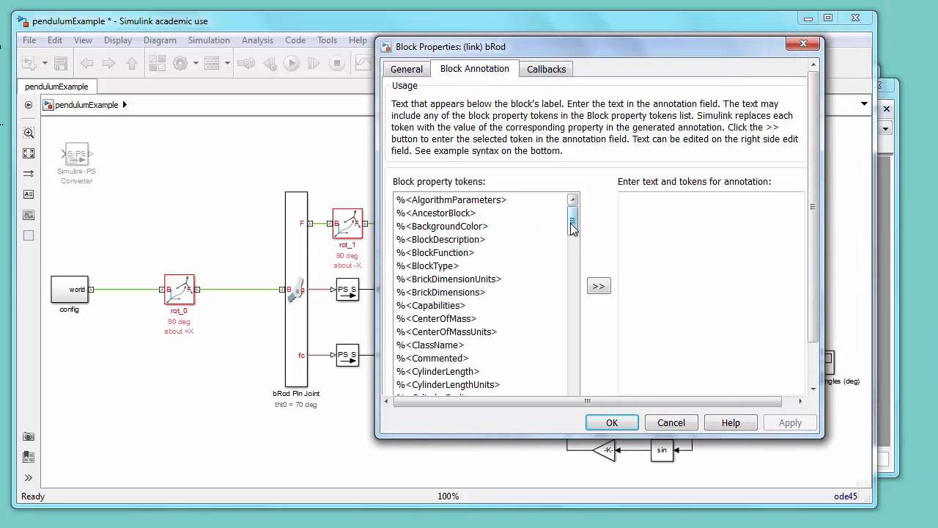
{"action": "left_click", "coordinate": [461, 371]}
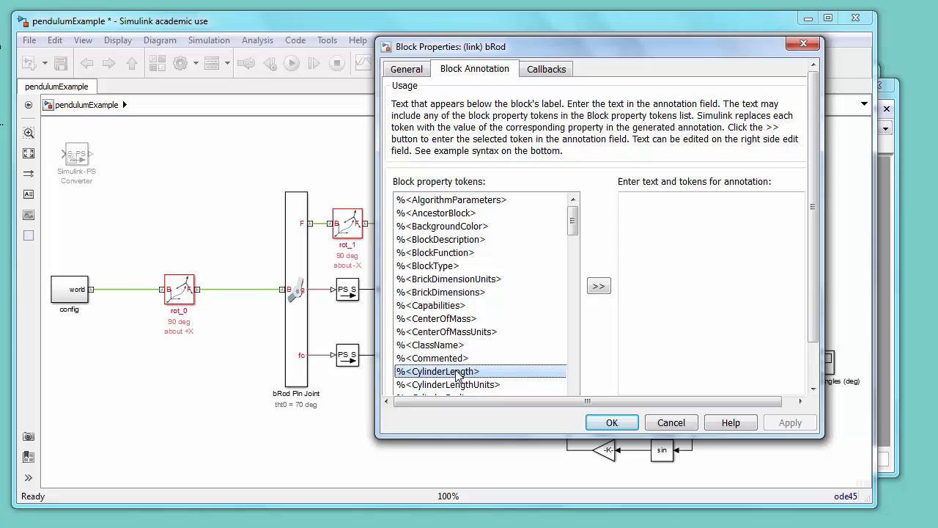
{"action": "left_click", "coordinate": [598, 288]}
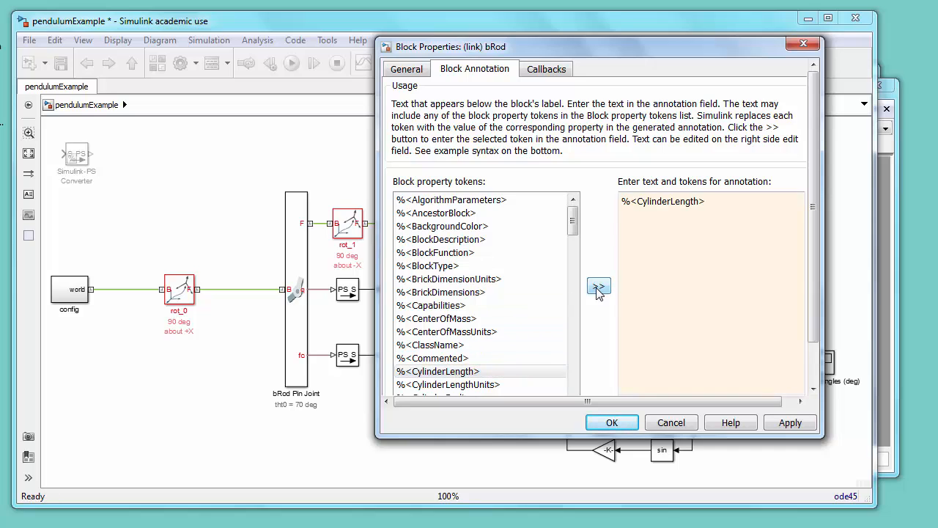
{"action": "left_click", "coordinate": [476, 384]}
{"action": "left_click", "coordinate": [598, 287]}
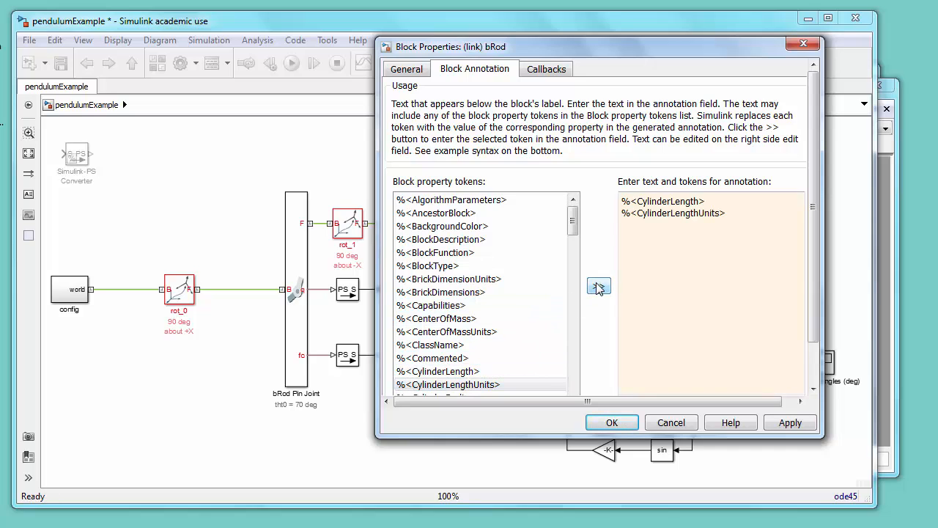
{"action": "left_click_drag", "start_coordinate": [572, 219], "coordinate": [571, 233]}
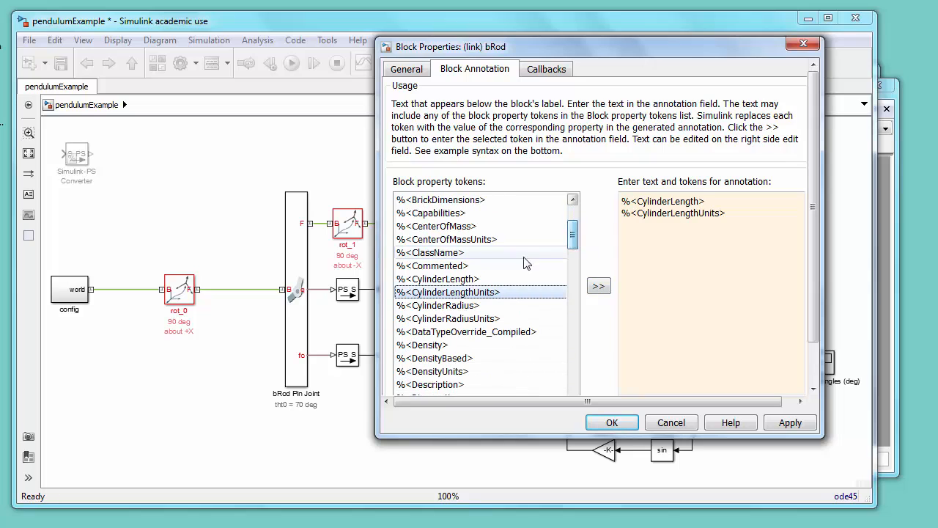
{"action": "left_click", "coordinate": [484, 305]}
{"action": "left_click", "coordinate": [598, 287]}
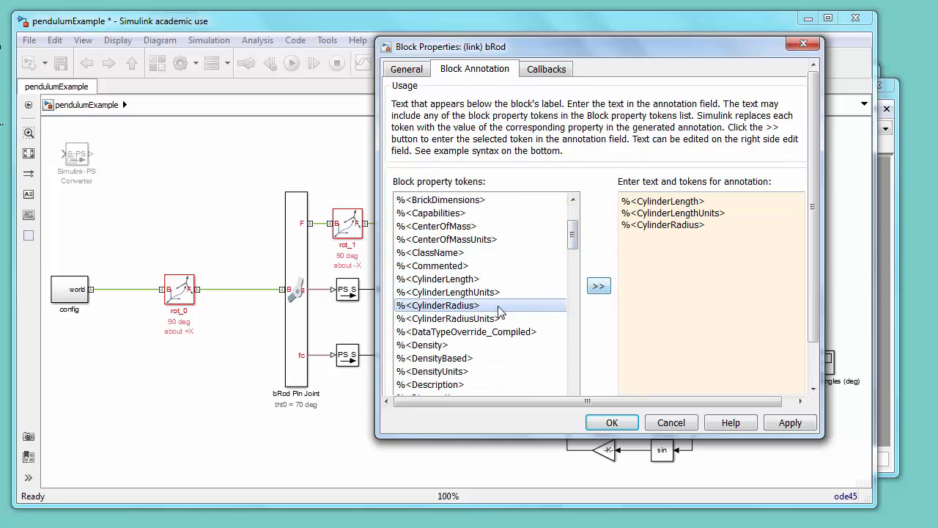
{"action": "left_click", "coordinate": [498, 318]}
{"action": "left_click", "coordinate": [598, 286]}
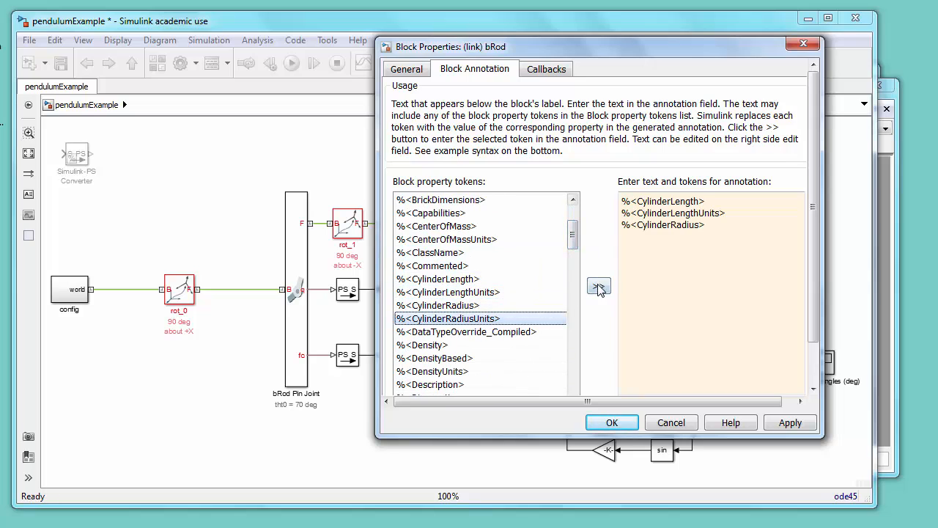
{"action": "left_click", "coordinate": [571, 235]}
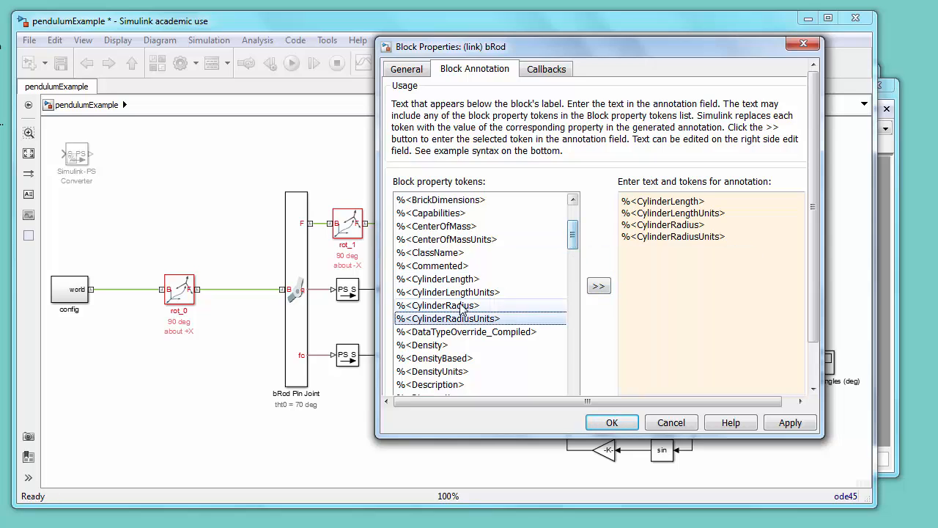
{"action": "left_click", "coordinate": [444, 345]}
{"action": "left_click", "coordinate": [598, 286]}
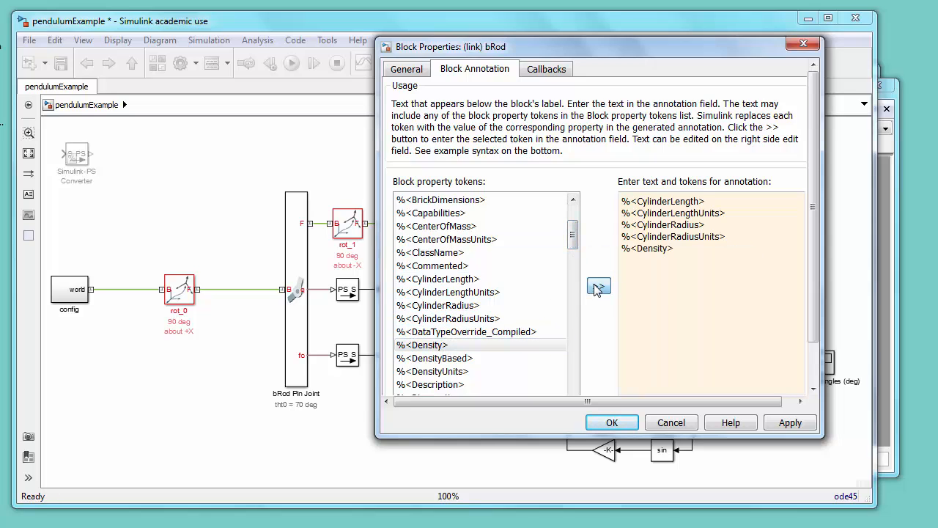
Step: Format the bRod annotation as lines "L =", "R =" and "rho =" with values and units, adding the density units token, and apply
{"action": "left_click", "coordinate": [622, 201]}
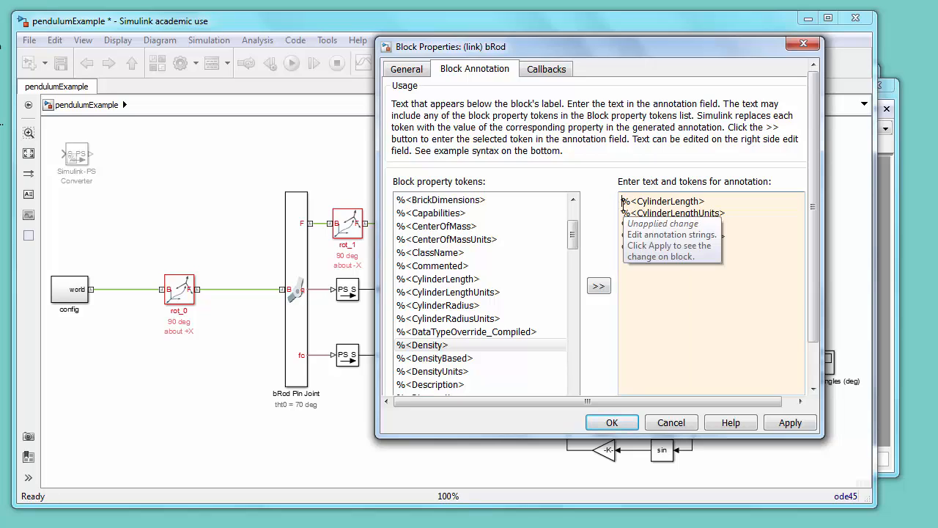
{"action": "type", "text": "t ="}
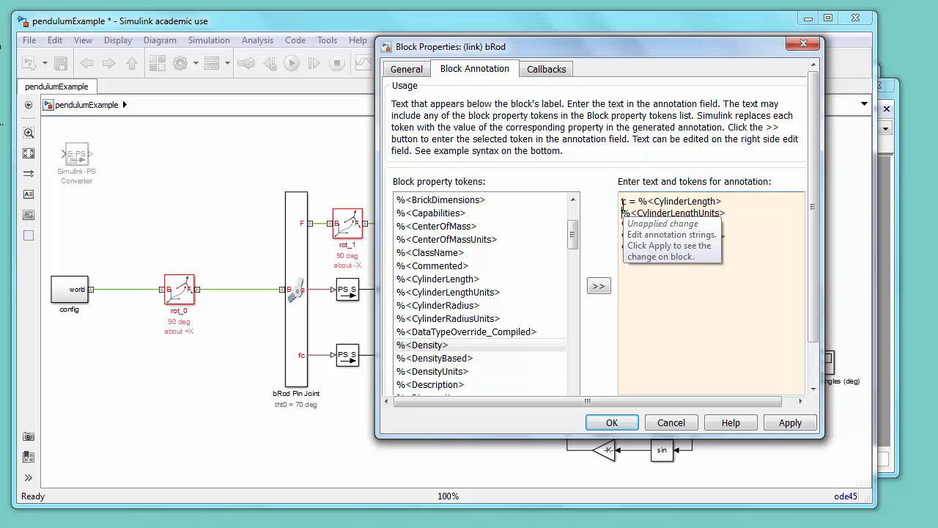
{"action": "key", "text": "Delete"}
{"action": "key", "text": "Down"}
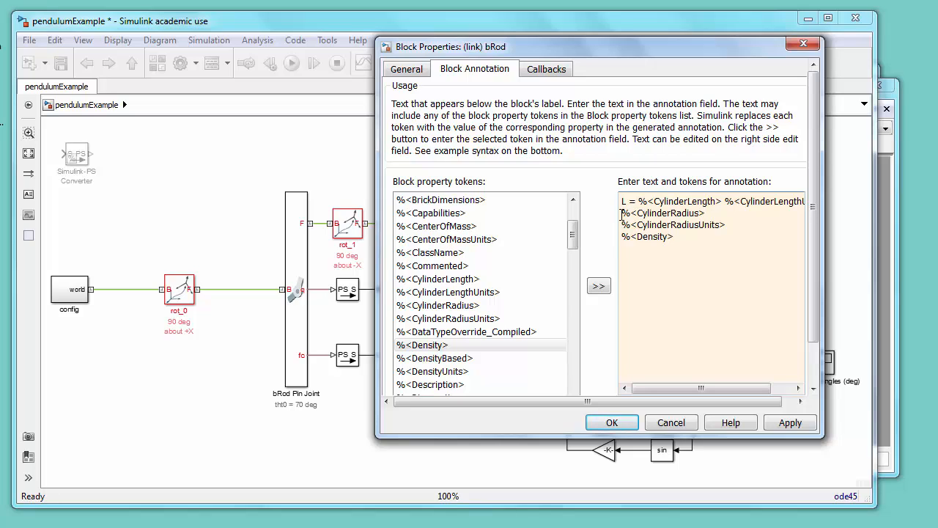
{"action": "type", "text": "R ="}
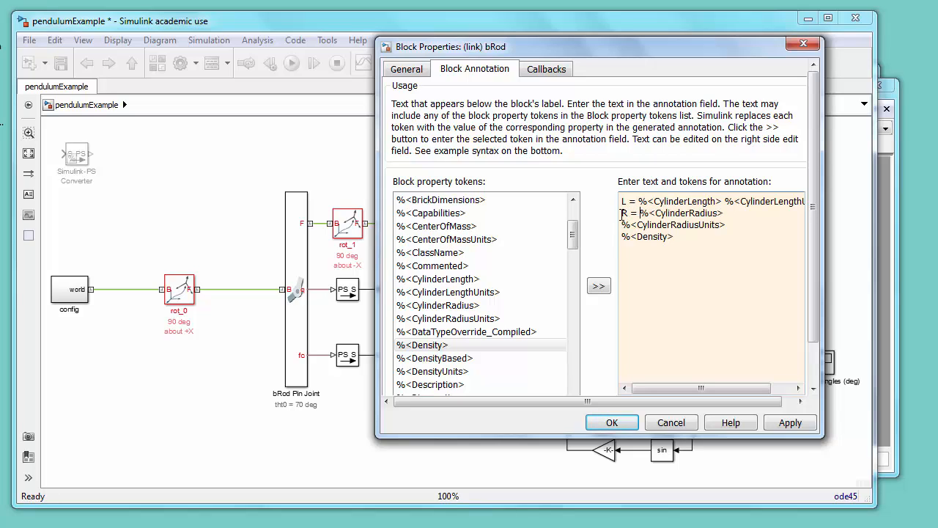
{"action": "key", "text": "End"}
{"action": "key", "text": "Delete"}
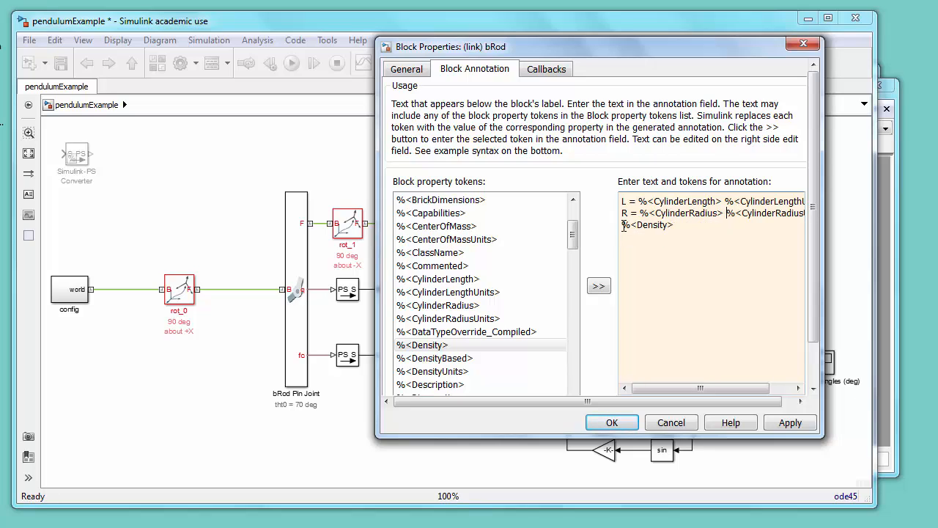
{"action": "type", "text": "rho ="}
{"action": "left_click", "coordinate": [462, 371]}
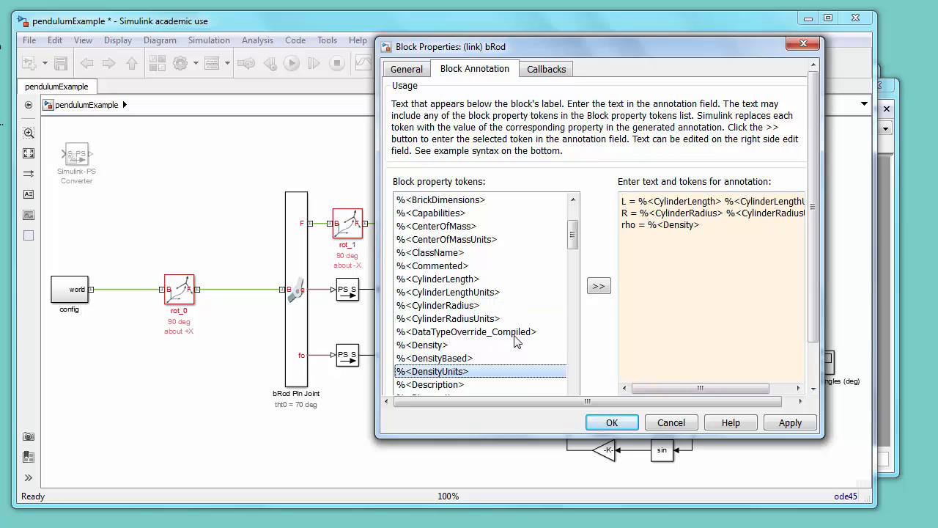
{"action": "left_click", "coordinate": [599, 286]}
{"action": "left_click", "coordinate": [621, 236]}
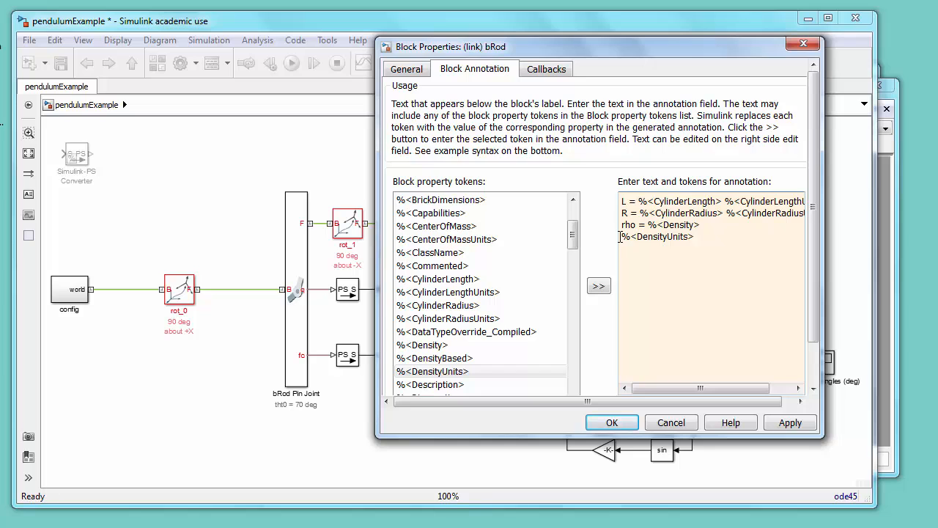
{"action": "key", "text": "BackSpace"}
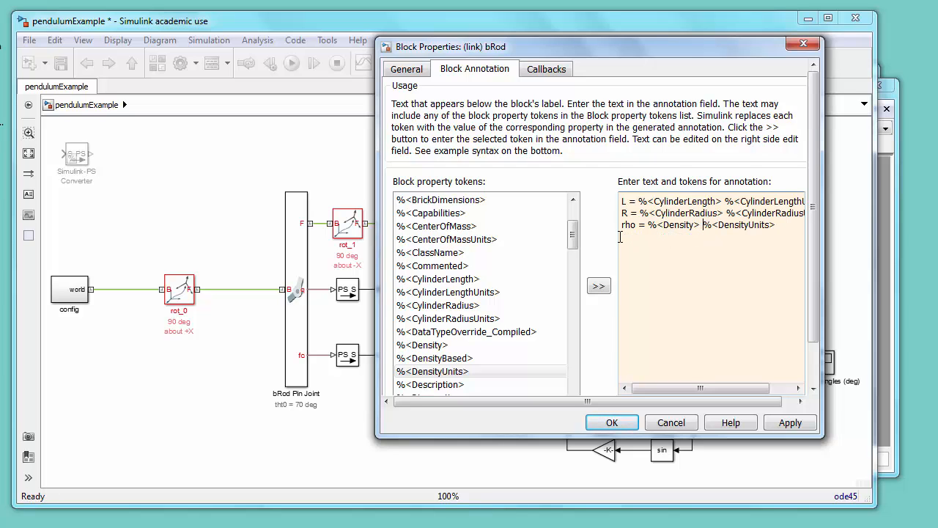
{"action": "left_click", "coordinate": [608, 422]}
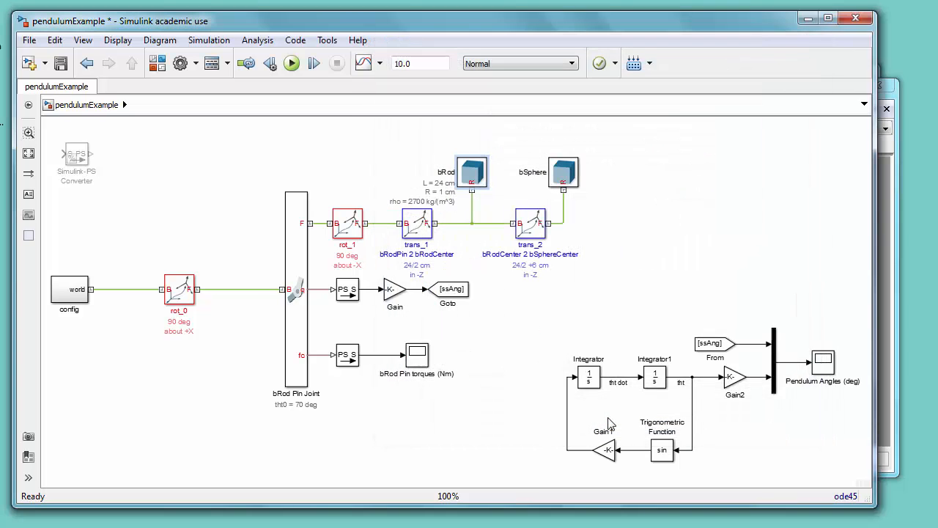
Step: Open the bSphere block's annotation properties and add the sphere radius, sphere radius units, density and density units tokens
{"action": "left_click", "coordinate": [565, 173]}
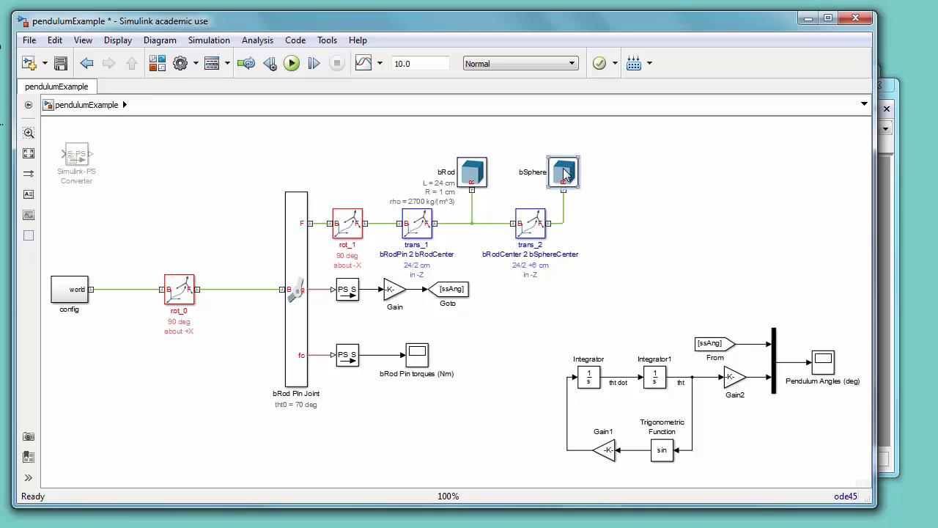
{"action": "right_click", "coordinate": [565, 174]}
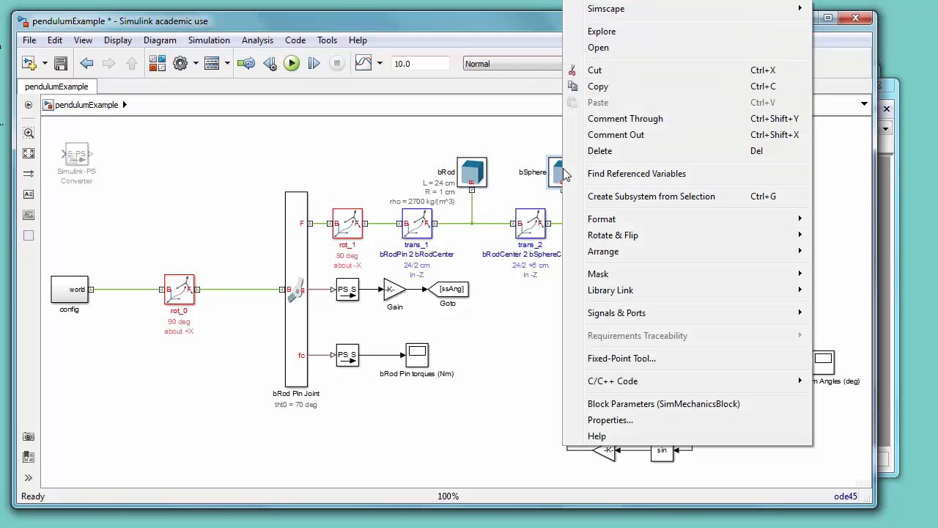
{"action": "left_click", "coordinate": [615, 424]}
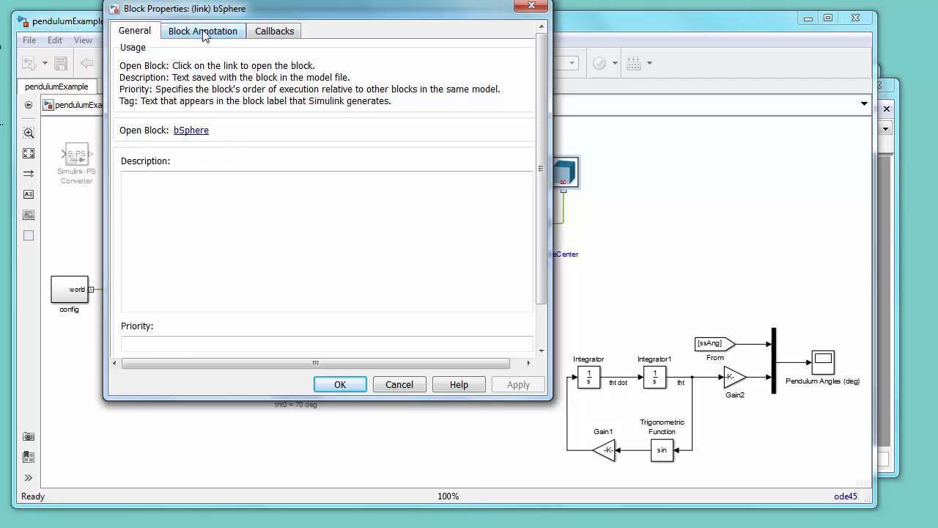
{"action": "left_click", "coordinate": [204, 32]}
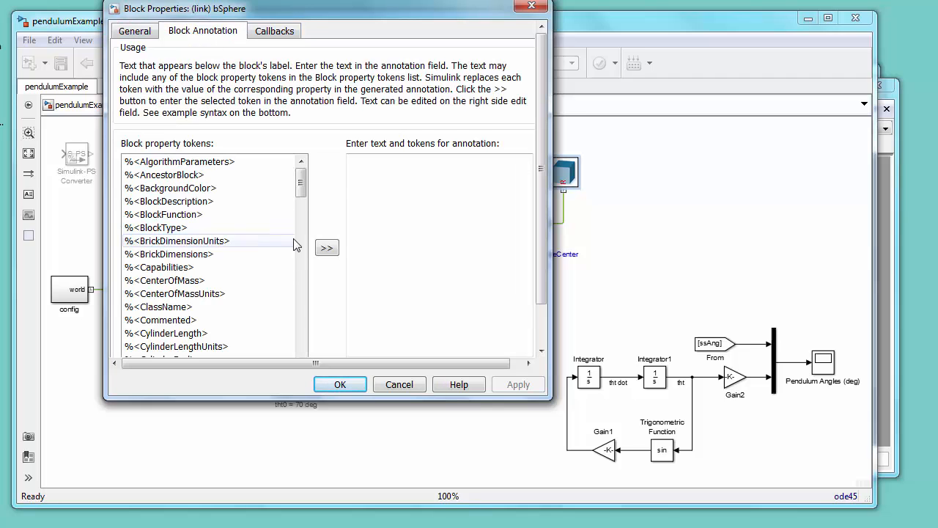
{"action": "left_click_drag", "start_coordinate": [303, 192], "coordinate": [306, 349]}
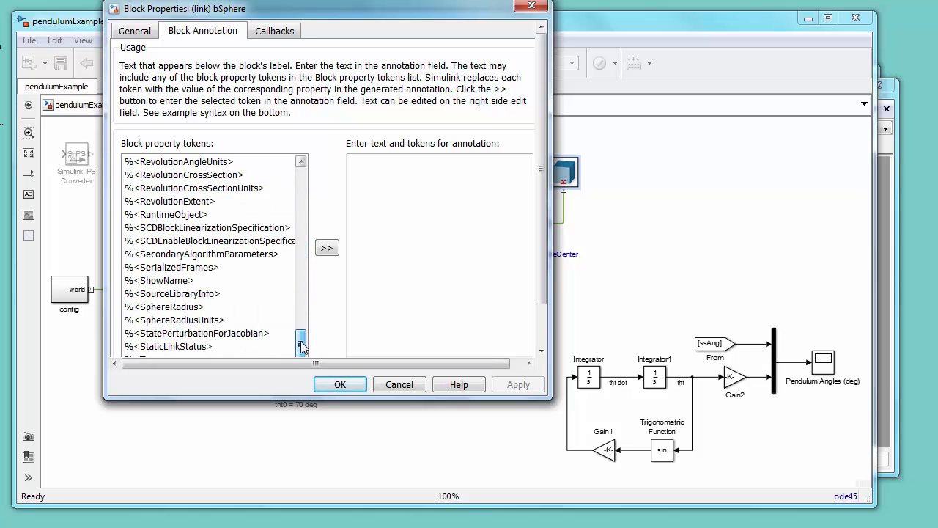
{"action": "left_click", "coordinate": [206, 308]}
{"action": "left_click", "coordinate": [327, 248]}
{"action": "left_click", "coordinate": [220, 320]}
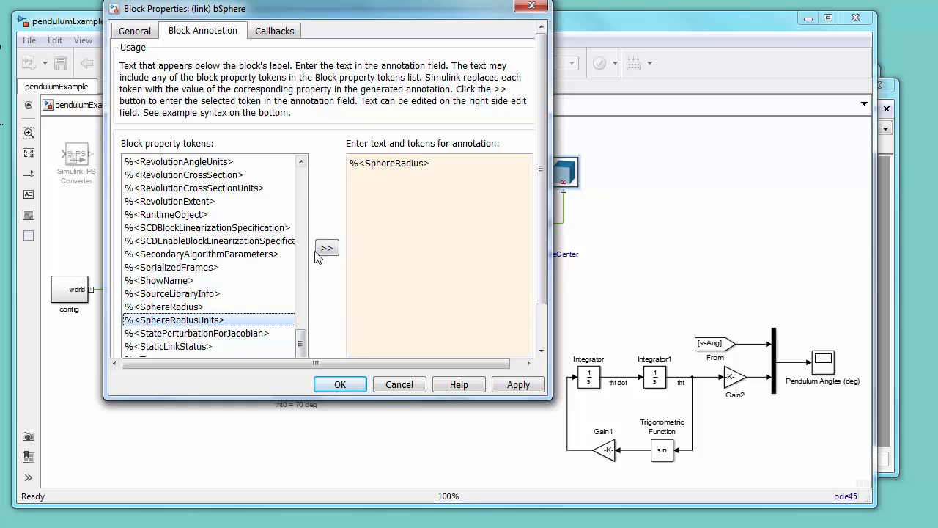
{"action": "left_click", "coordinate": [327, 248]}
{"action": "scroll", "coordinate": [213, 242], "scroll_direction": "up", "scroll_amount": 10}
{"action": "left_click", "coordinate": [150, 241]}
{"action": "left_click", "coordinate": [327, 247]}
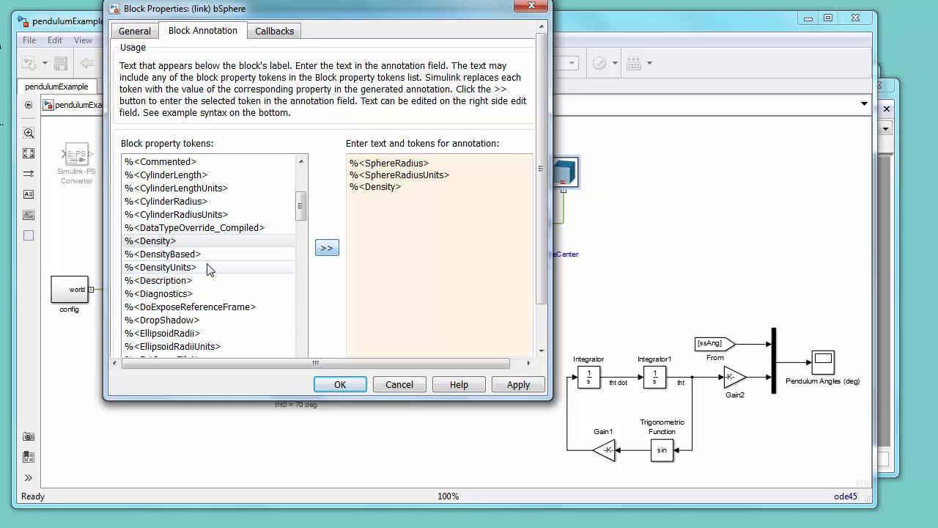
{"action": "left_click", "coordinate": [208, 270]}
{"action": "left_click", "coordinate": [327, 248]}
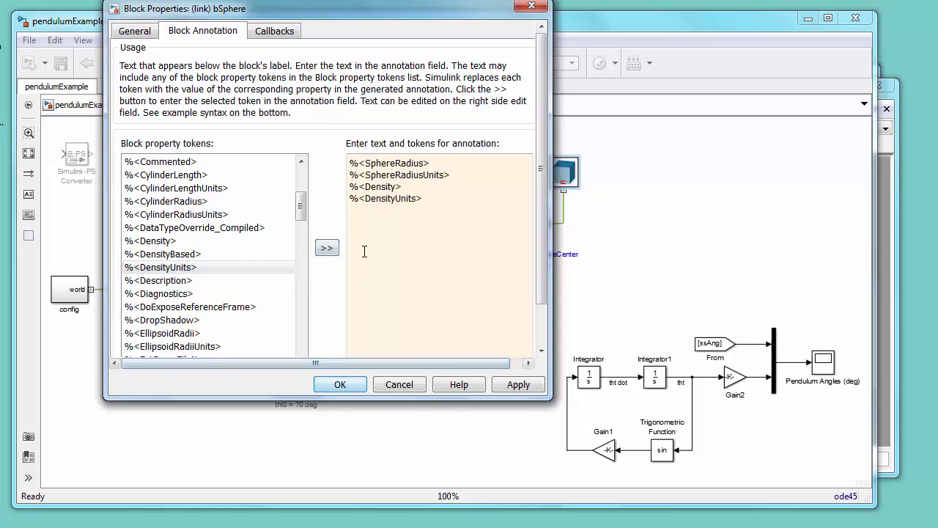
Step: Format the bSphere annotation as lines "R =" and "rho =" with values and units, and confirm
{"action": "left_click", "coordinate": [351, 175]}
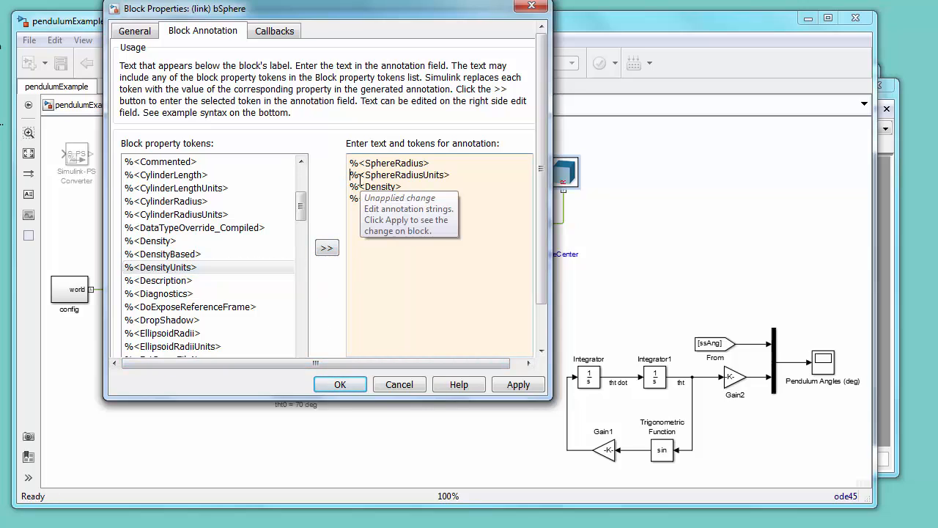
{"action": "key", "text": "BackSpace"}
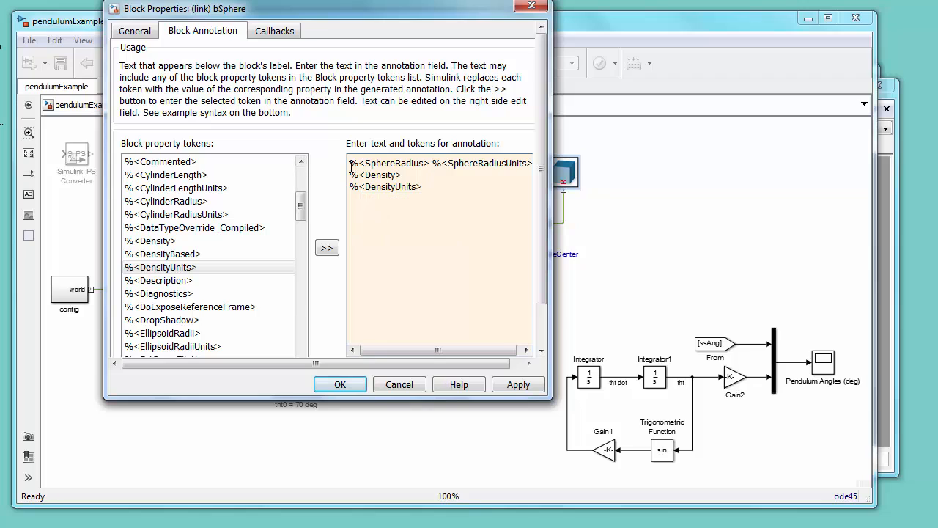
{"action": "left_click", "coordinate": [355, 160]}
{"action": "type", "text": "R ="}
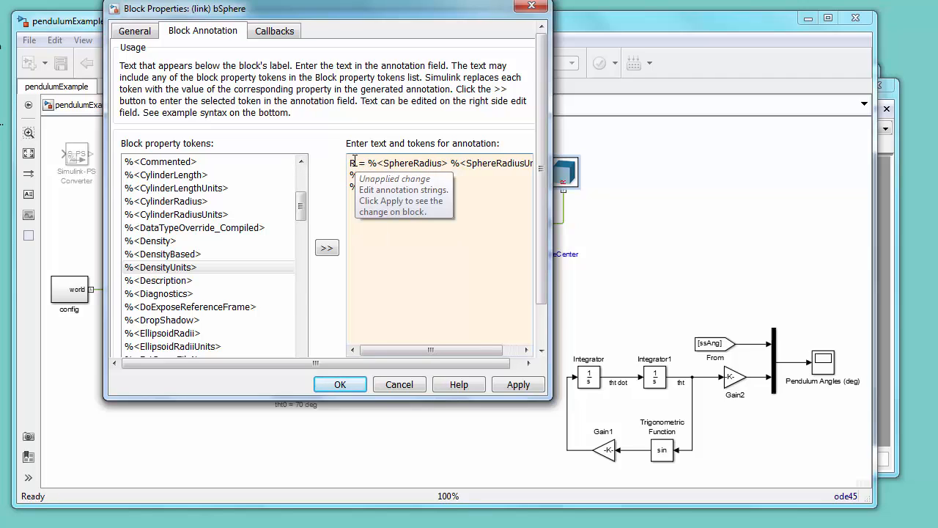
{"action": "left_click", "coordinate": [350, 186]}
{"action": "key", "text": "BackSpace"}
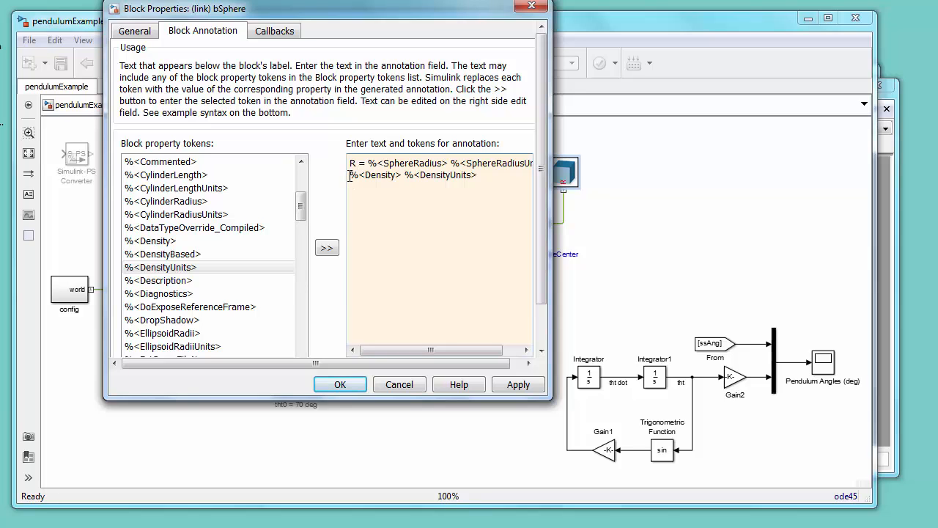
{"action": "left_click", "coordinate": [349, 174]}
{"action": "type", "text": "rho ="}
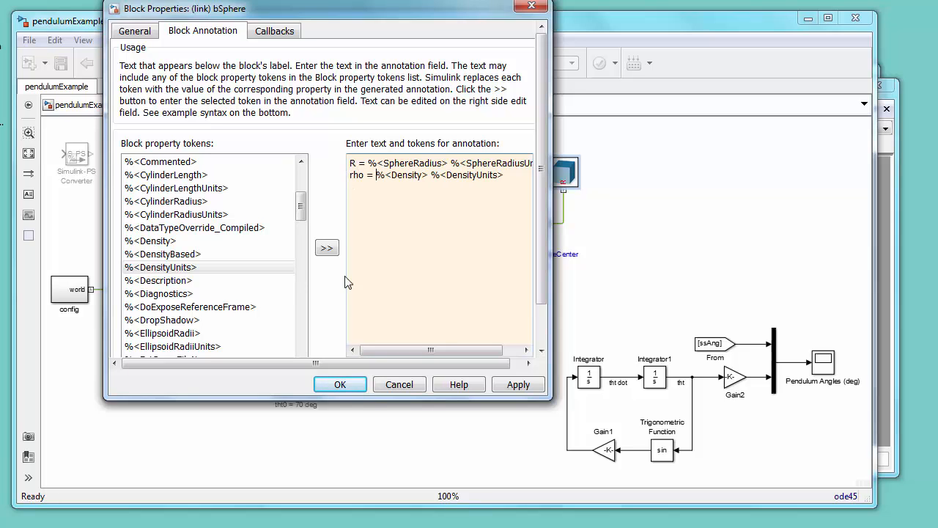
{"action": "left_click", "coordinate": [340, 385]}
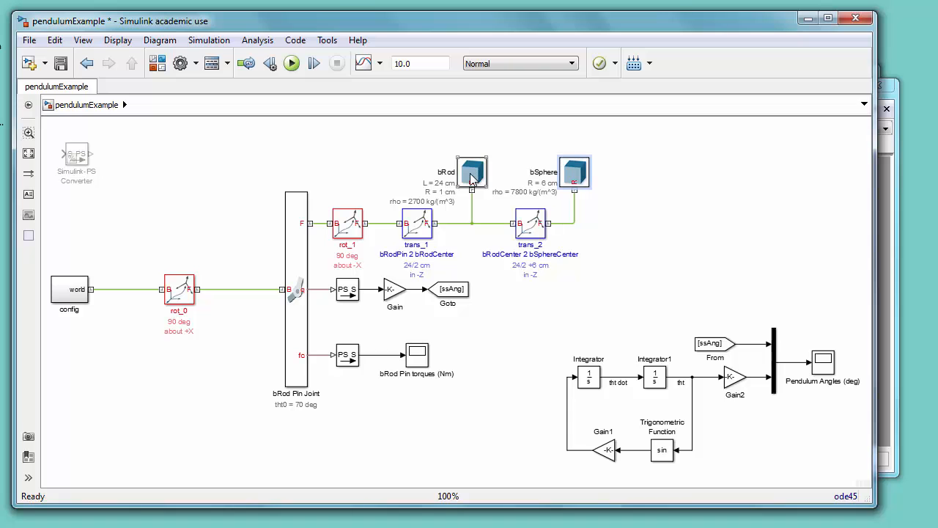
Step: Set the bRod solid's density to 2700*0 kg/(m^3) and save the model
{"action": "double_click", "coordinate": [472, 178]}
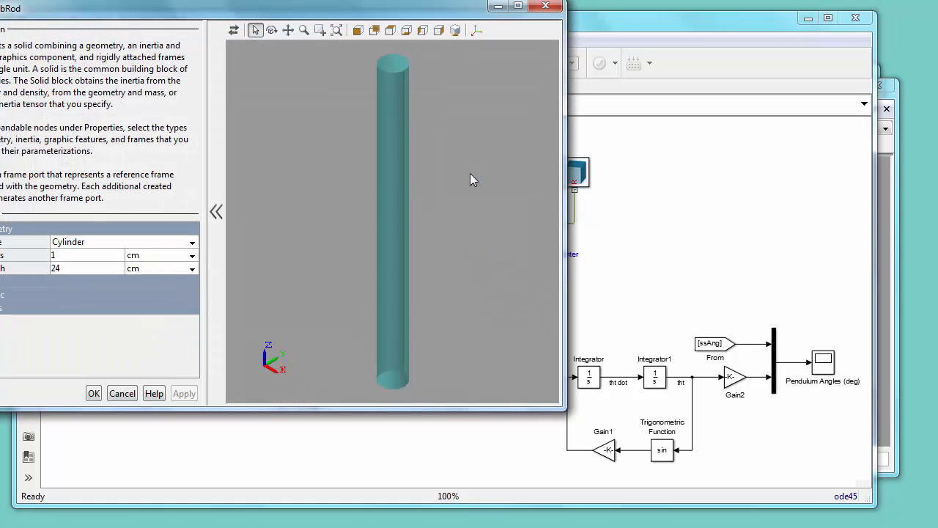
{"action": "left_click", "coordinate": [3, 281]}
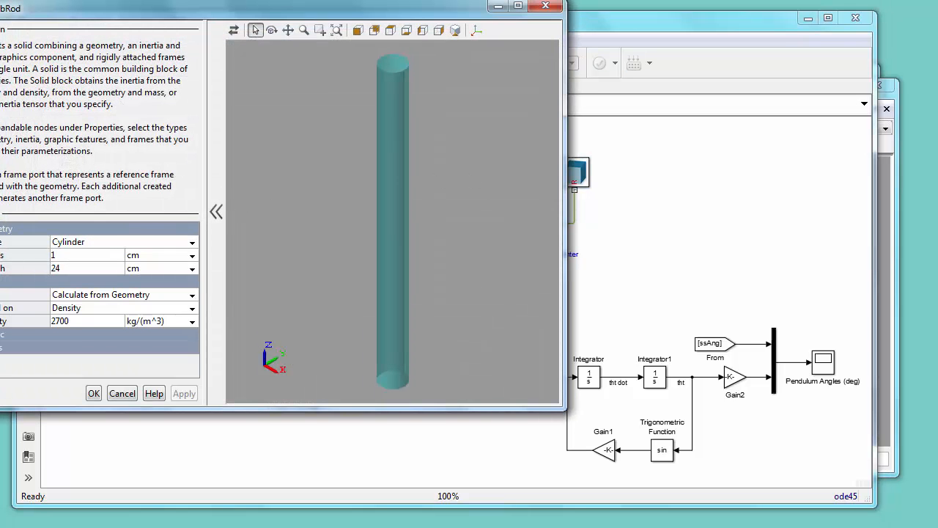
{"action": "left_click", "coordinate": [91, 320]}
{"action": "left_click", "coordinate": [92, 320]}
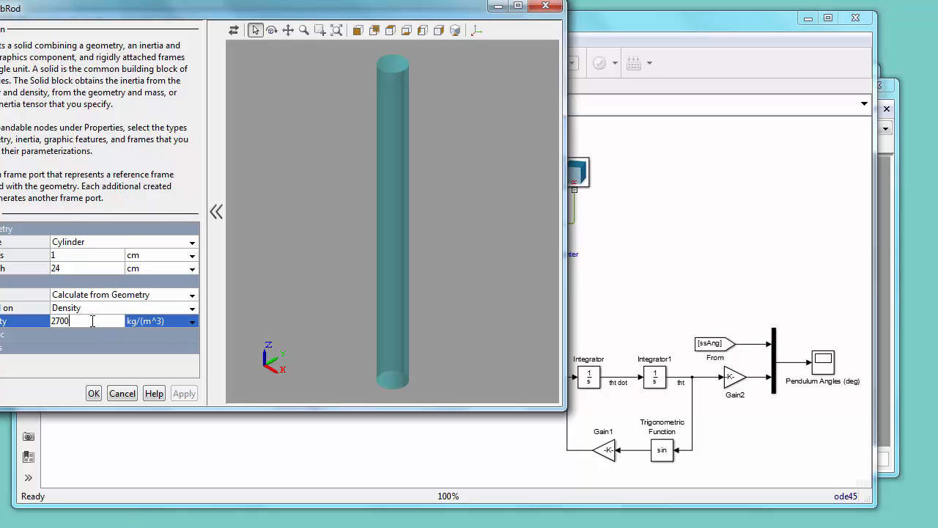
{"action": "type", "text": "*0"}
{"action": "left_click", "coordinate": [91, 394]}
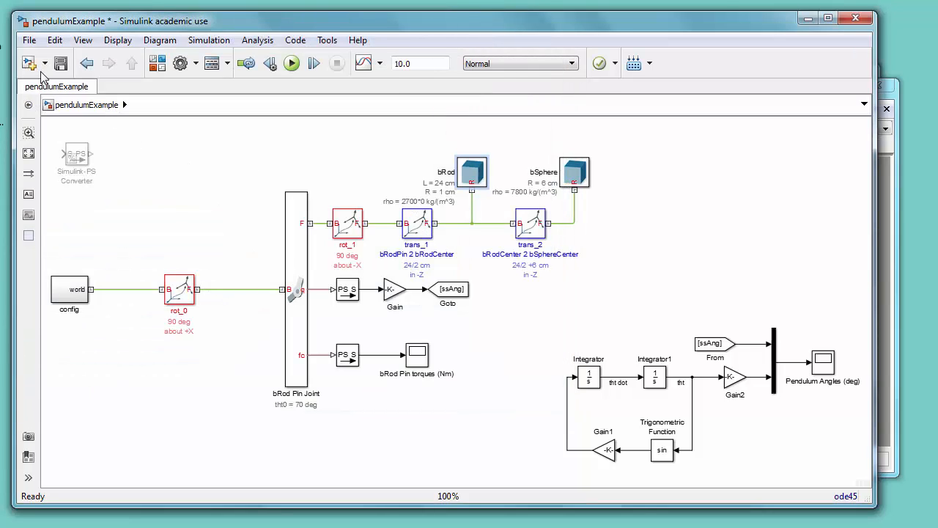
{"action": "left_click", "coordinate": [65, 65]}
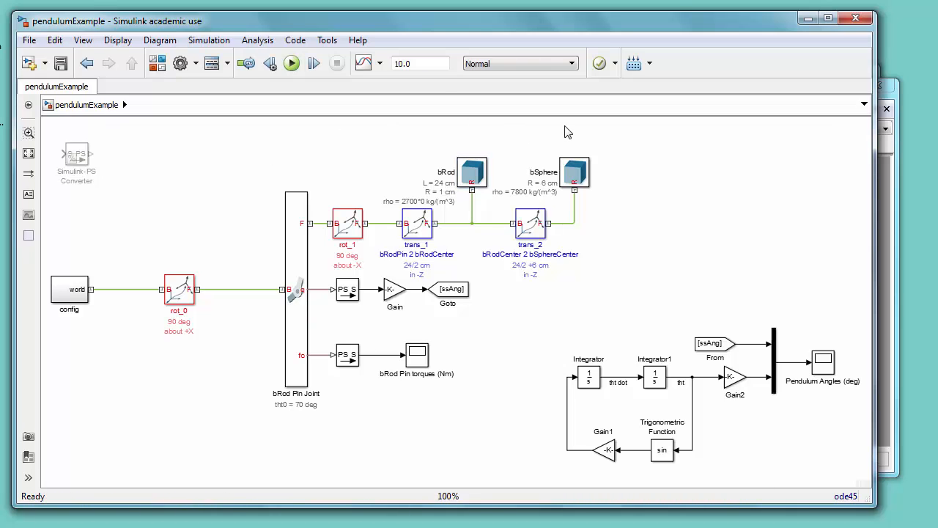
Step: Run the simulation and inspect the Pendulum Angles scope with the axes autoscaled, then close it
{"action": "left_click", "coordinate": [292, 63]}
{"action": "double_click", "coordinate": [829, 366]}
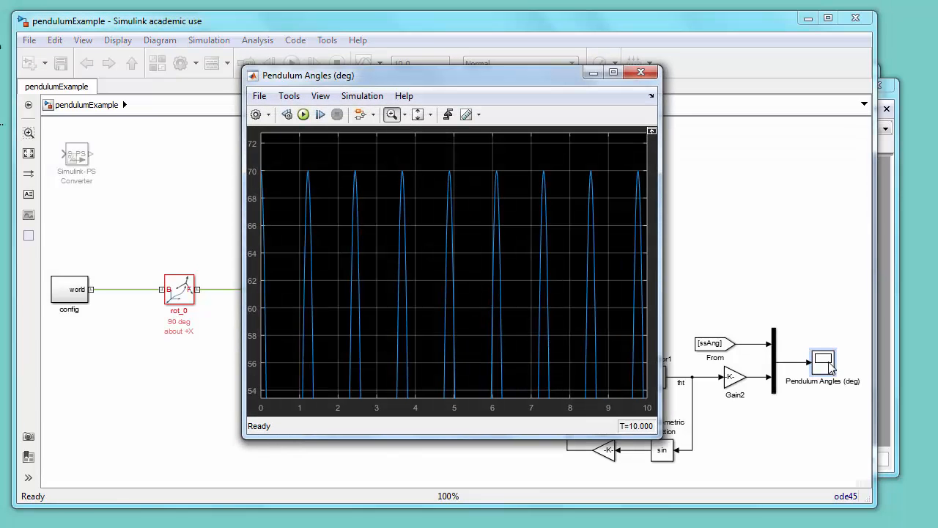
{"action": "left_click", "coordinate": [391, 115]}
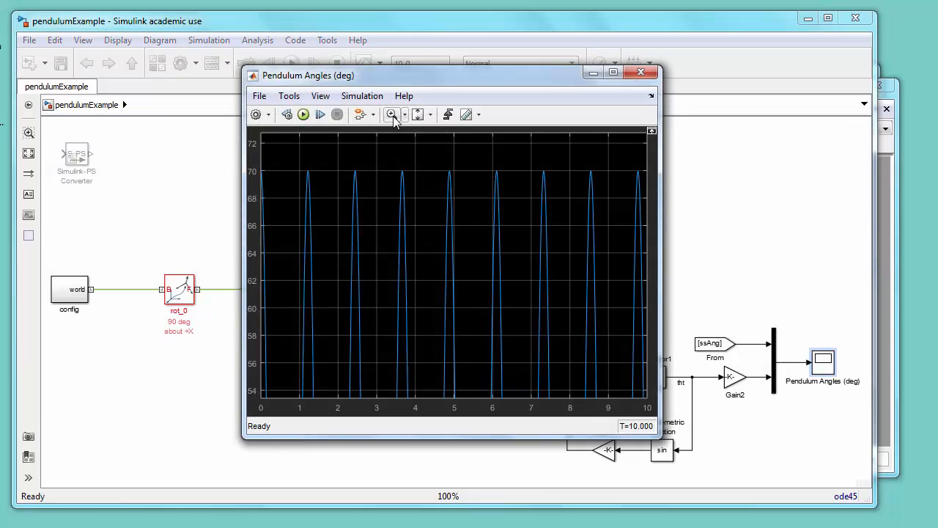
{"action": "double_click", "coordinate": [421, 174]}
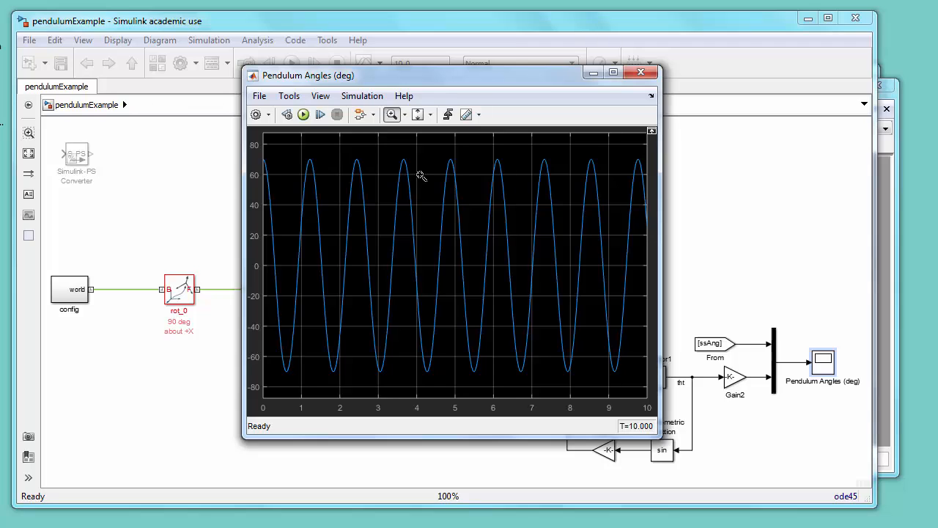
{"action": "left_click", "coordinate": [638, 74]}
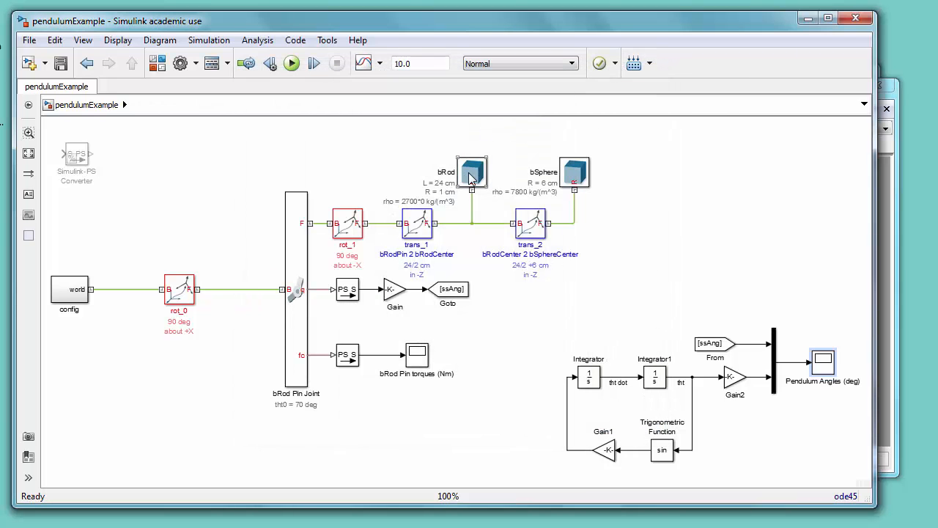
Step: Restore the bRod solid's density to 2700 kg/(m^3)
{"action": "double_click", "coordinate": [471, 174]}
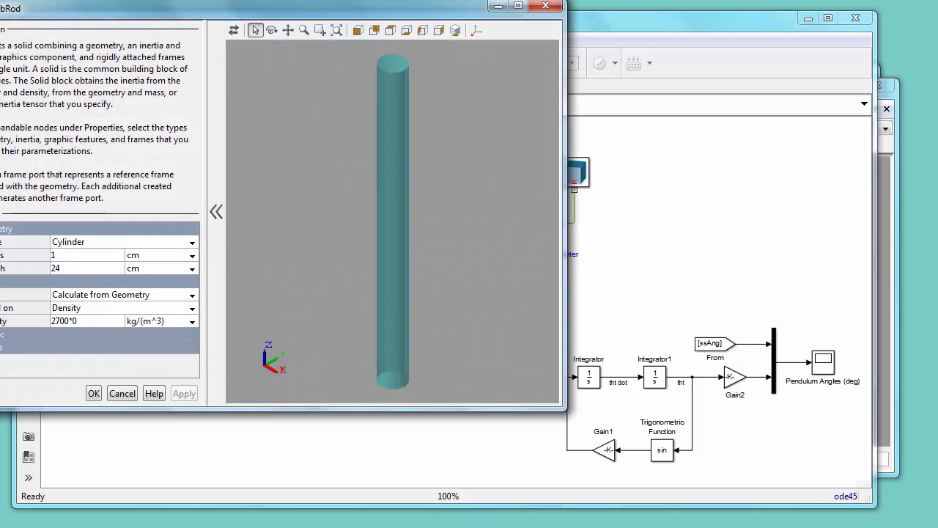
{"action": "left_click", "coordinate": [96, 322]}
{"action": "left_click", "coordinate": [98, 320]}
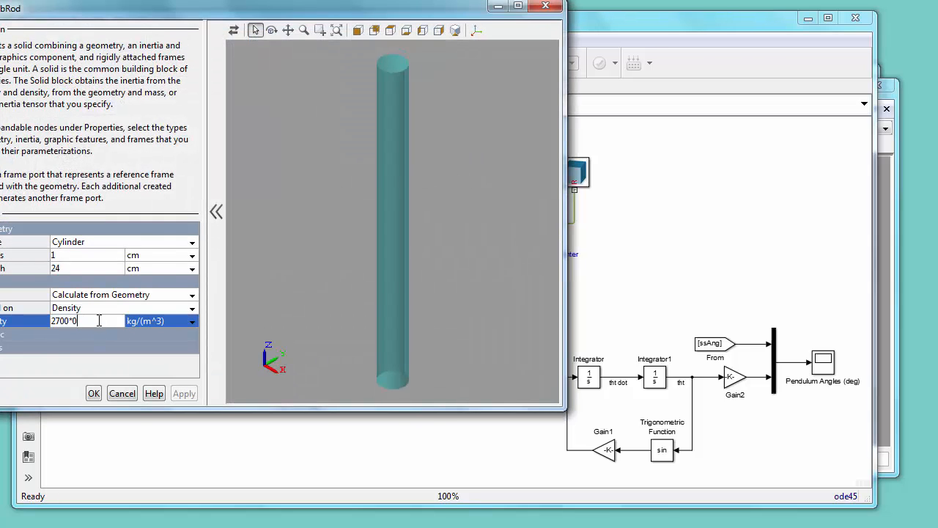
{"action": "key", "text": "BackSpace"}
{"action": "key", "text": "BackSpace"}
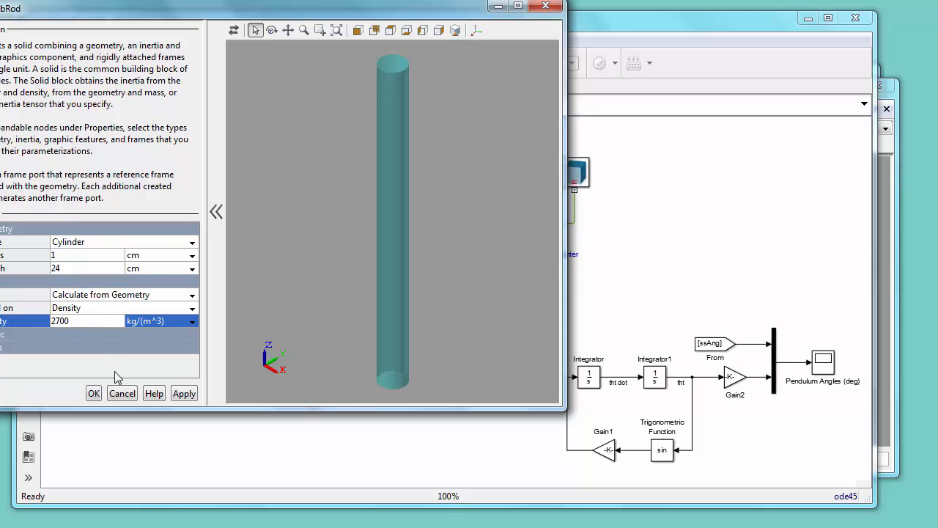
{"action": "left_click", "coordinate": [94, 394]}
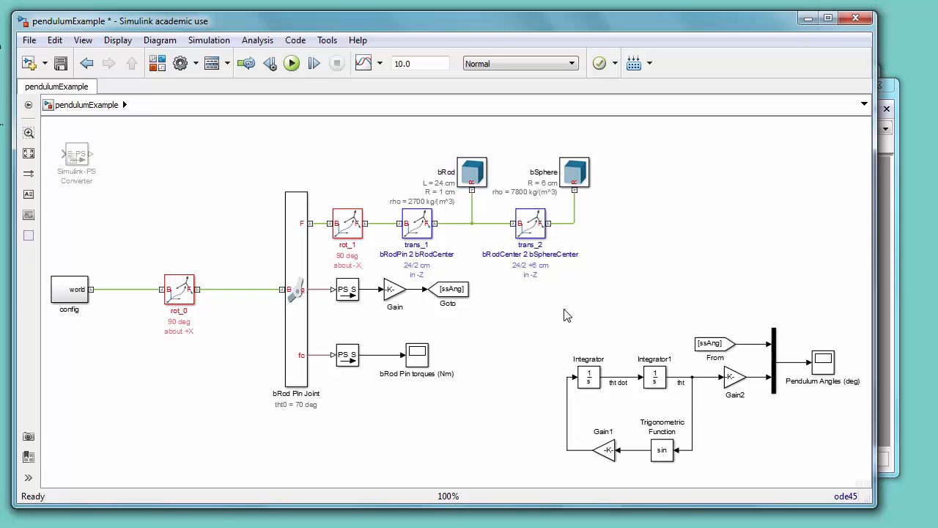
Step: Move the equation-based pendulum blocks lower in the diagram and fit the diagram to the window
{"action": "left_click_drag", "start_coordinate": [566, 308], "coordinate": [833, 470]}
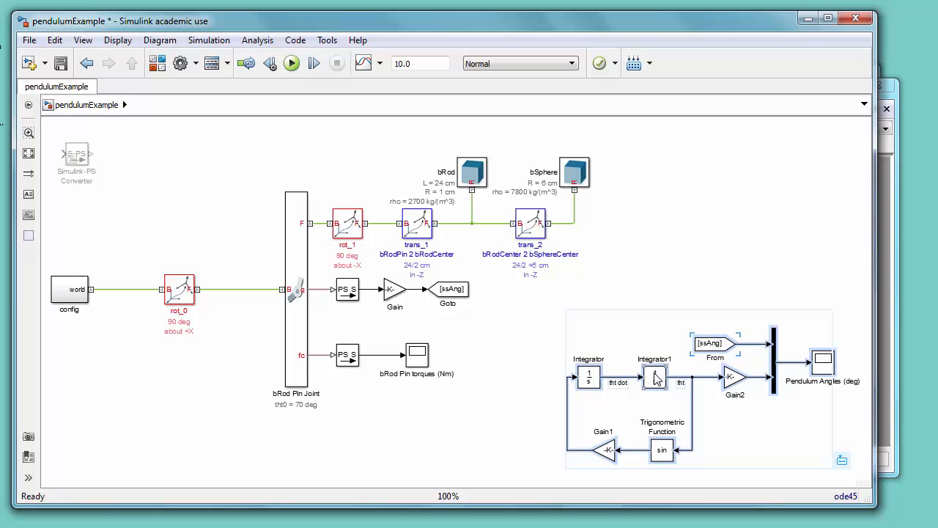
{"action": "left_click_drag", "start_coordinate": [655, 376], "coordinate": [606, 480]}
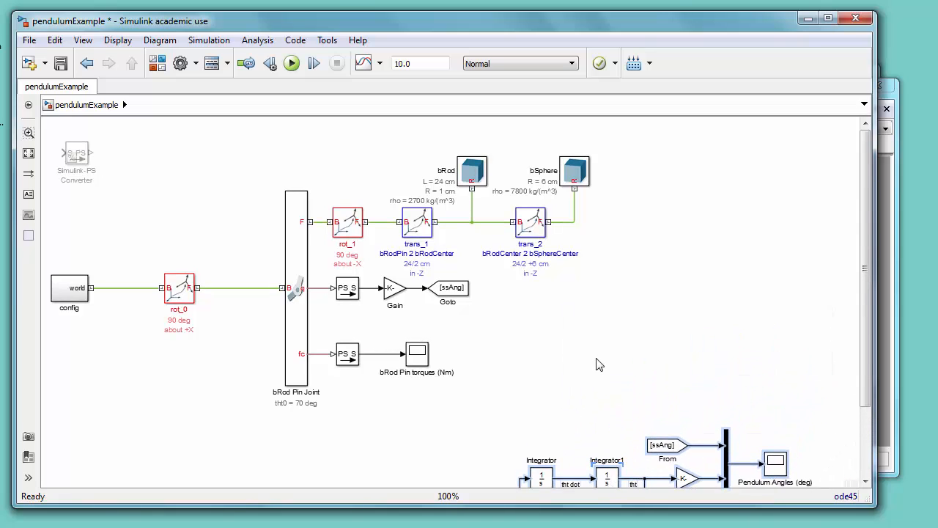
{"action": "key", "text": "space"}
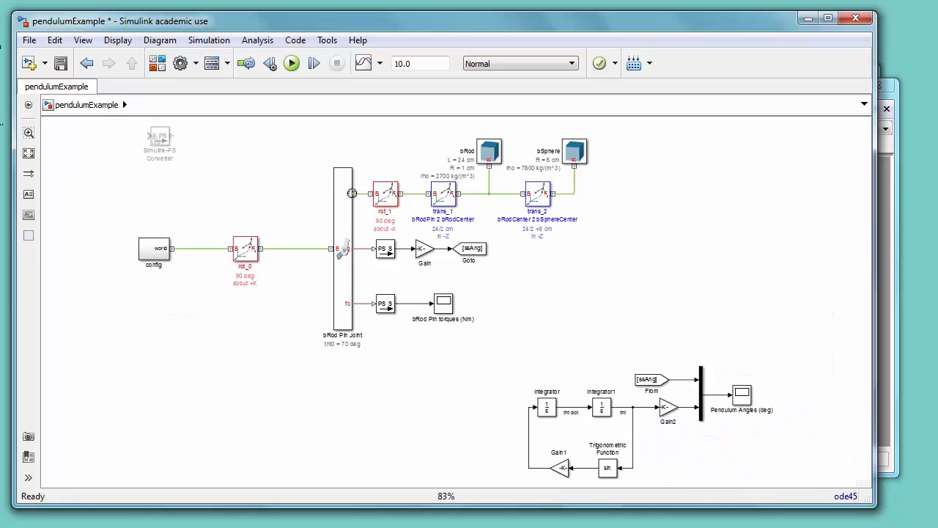
Step: Rearrange the multibody blocks, moving config and rot_0 closer to the pin joint and shifting the whole network left
{"action": "left_click_drag", "start_coordinate": [87, 124], "coordinate": [608, 315]}
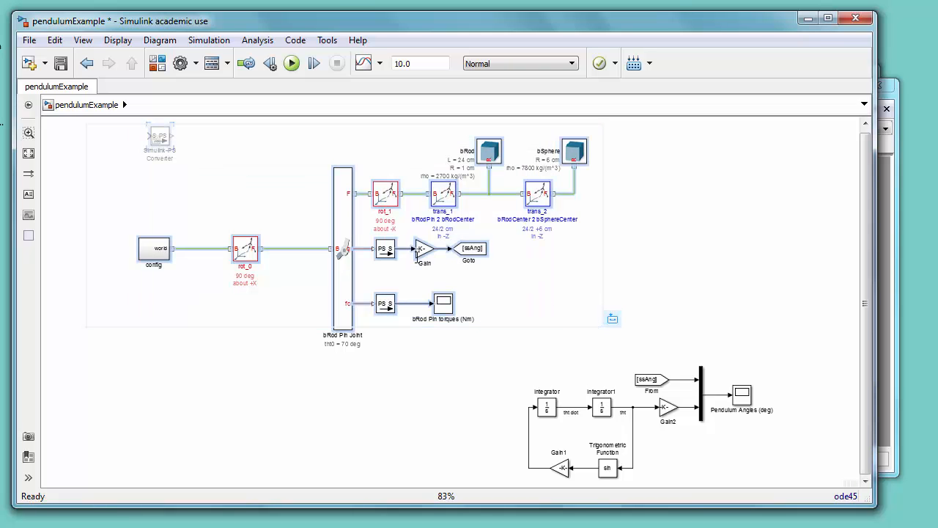
{"action": "left_click_drag", "start_coordinate": [343, 240], "coordinate": [293, 239]}
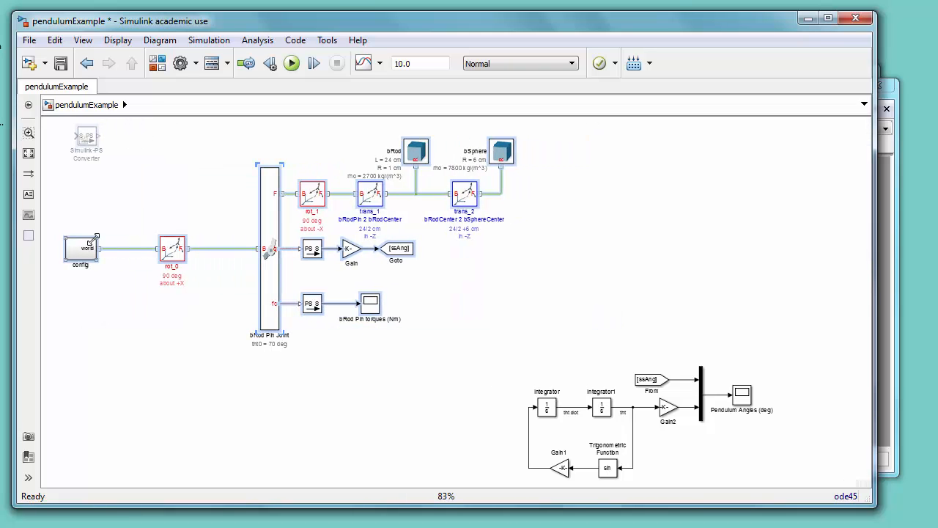
{"action": "left_click_drag", "start_coordinate": [130, 251], "coordinate": [204, 291]}
{"action": "left_click", "coordinate": [114, 216]}
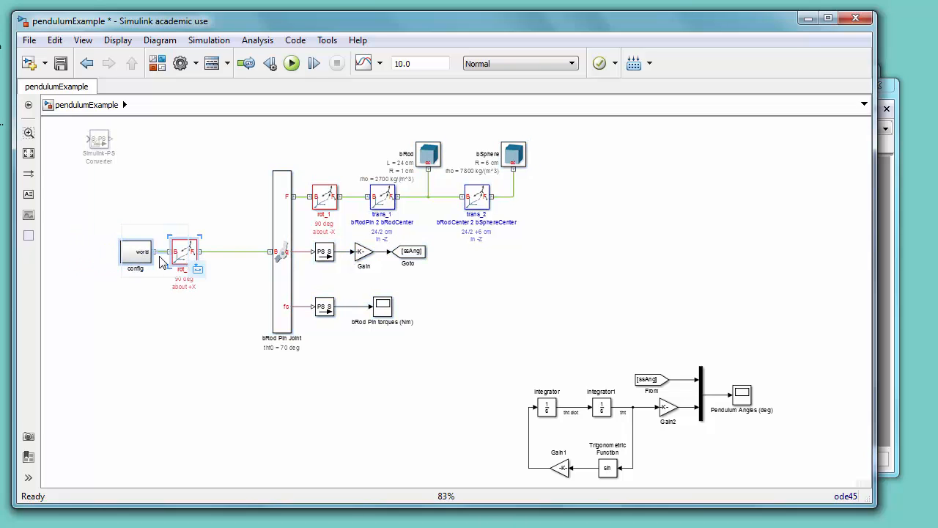
{"action": "left_click_drag", "start_coordinate": [136, 258], "coordinate": [193, 258]}
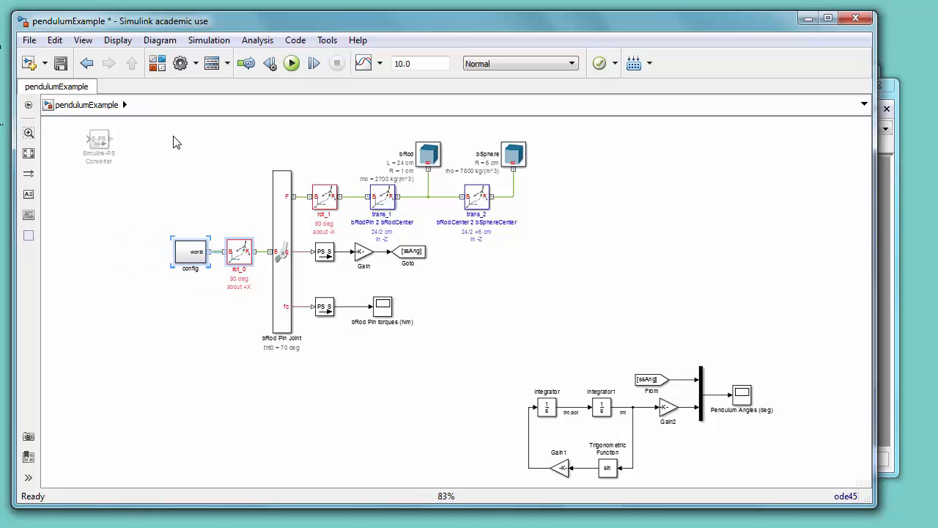
{"action": "left_click_drag", "start_coordinate": [169, 127], "coordinate": [525, 354]}
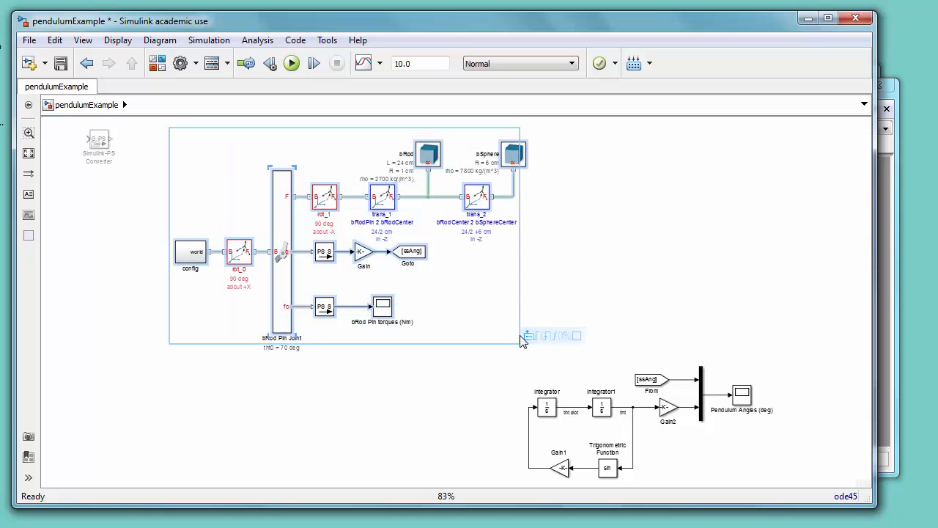
{"action": "left_click_drag", "start_coordinate": [282, 229], "coordinate": [166, 238]}
{"action": "left_click", "coordinate": [489, 227]}
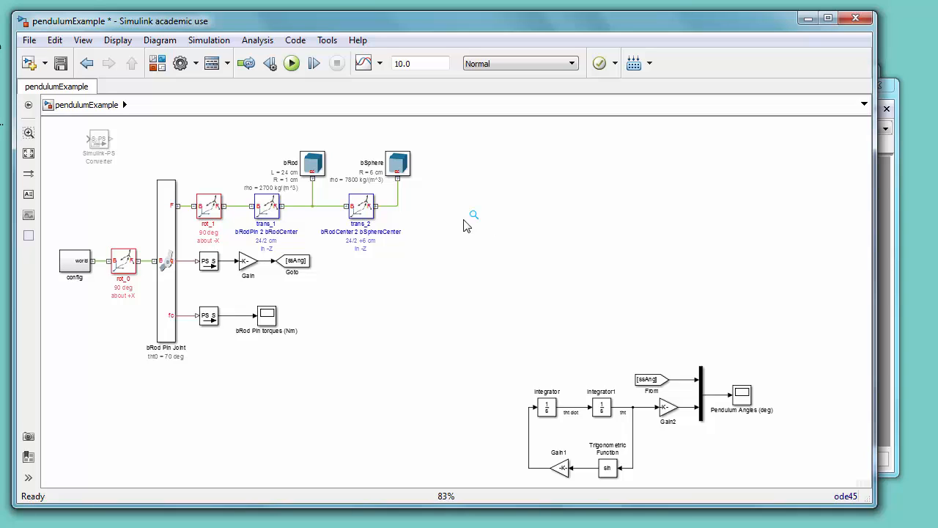
Step: Copy rot_1 to make a new rigid transform rot_2 and set its rotation axis to +X
{"action": "left_click", "coordinate": [210, 205]}
{"action": "left_click_drag", "start_coordinate": [210, 204], "coordinate": [484, 260]}
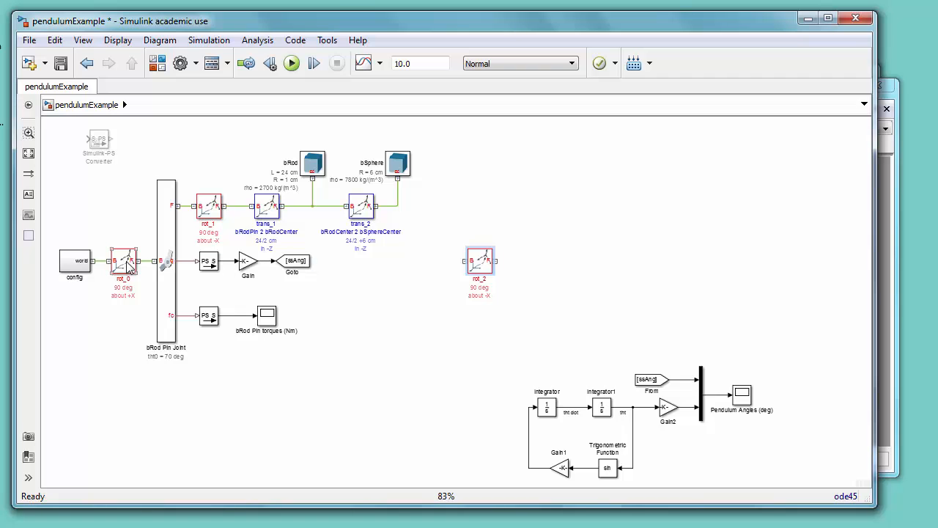
{"action": "double_click", "coordinate": [481, 266]}
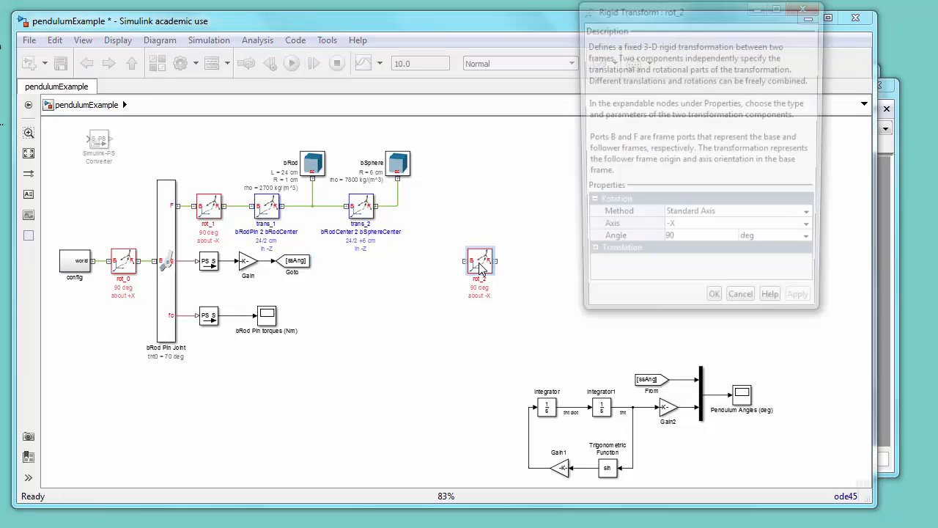
{"action": "left_click", "coordinate": [814, 232]}
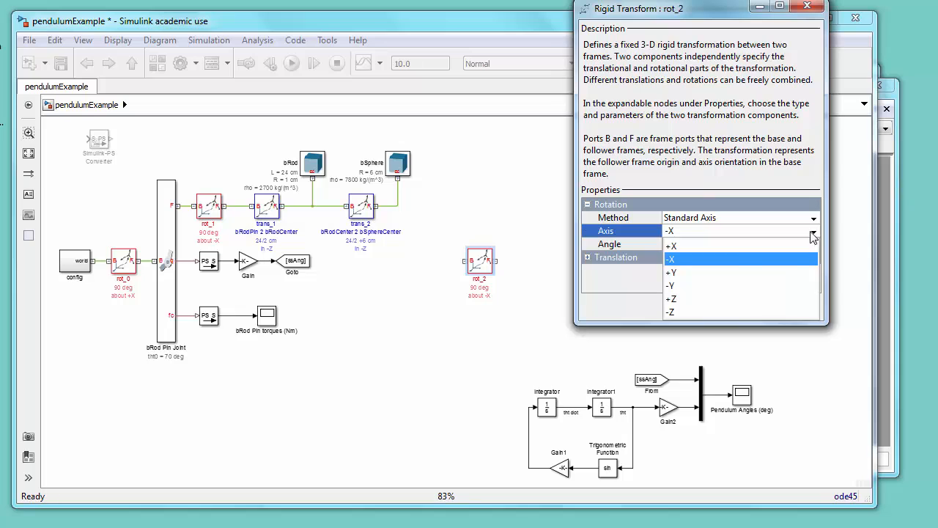
{"action": "left_click", "coordinate": [715, 245]}
{"action": "left_click", "coordinate": [715, 308]}
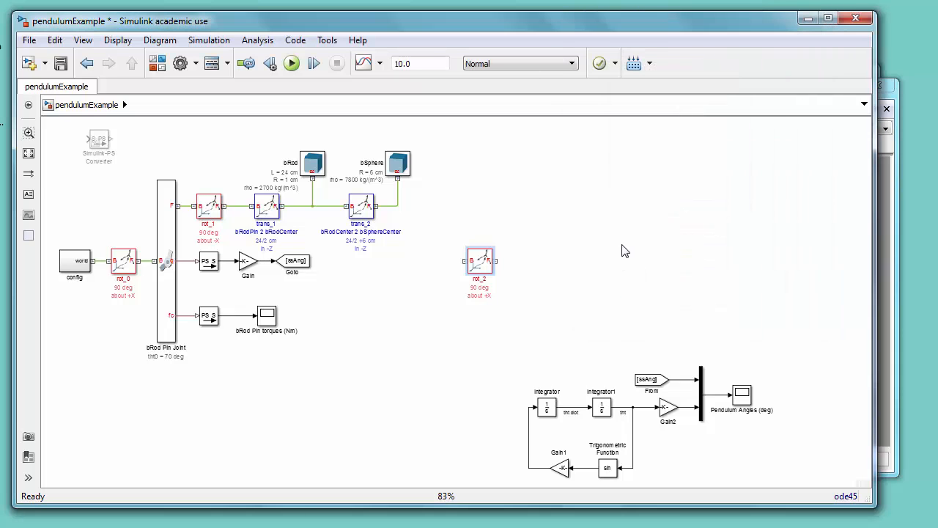
Step: Copy trans_2 beside rot_2 as trans_3 and rename its description to bSphereCenter 2 bSphereBottom
{"action": "left_click", "coordinate": [364, 208]}
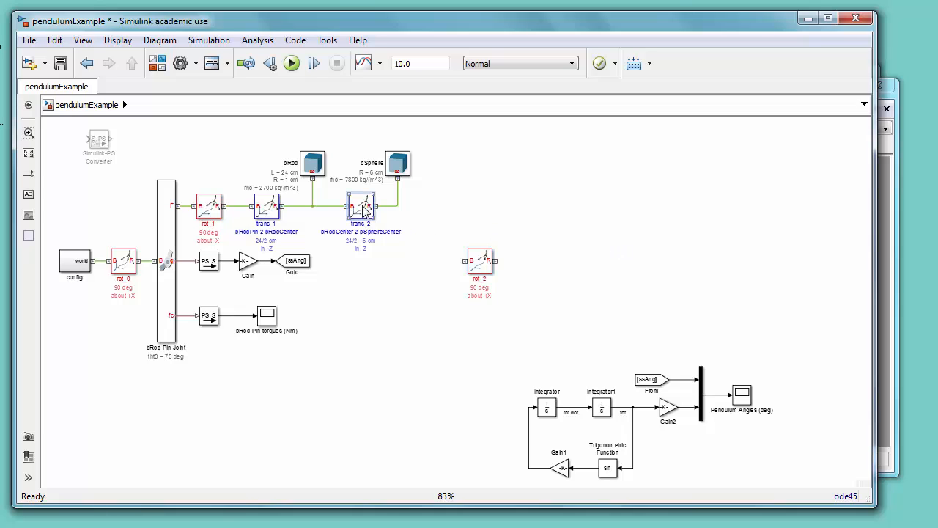
{"action": "left_click_drag", "start_coordinate": [364, 208], "coordinate": [545, 263]}
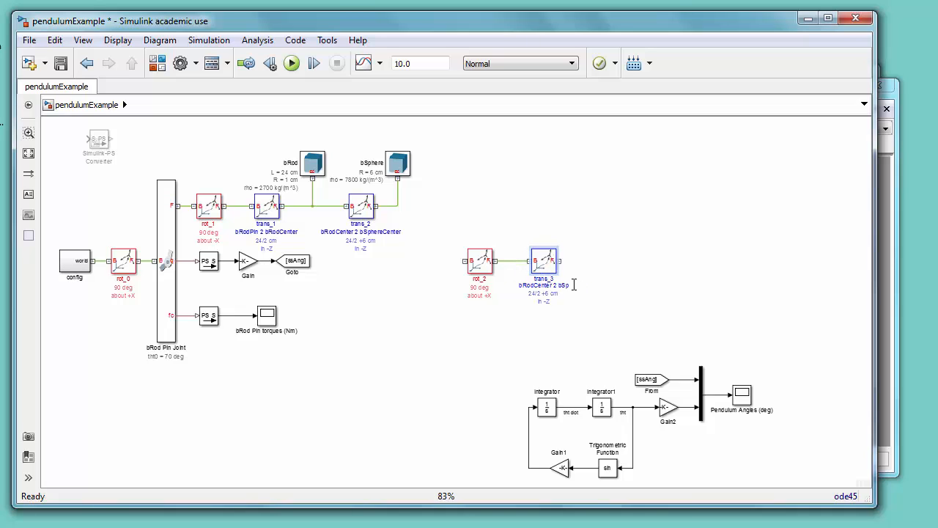
{"action": "key", "text": "BackSpace"}
{"action": "key", "text": "BackSpace"}
{"action": "key", "text": "BackSpace"}
{"action": "key", "text": "BackSpace"}
{"action": "key", "text": "BackSpace"}
{"action": "key", "text": "BackSpace"}
{"action": "key", "text": "BackSpace"}
{"action": "key", "text": "BackSpace"}
{"action": "type", "text": "bSphereCenter 2 bSphereBottom"}
Step: Set trans_3's translation offset to 6 cm along the -Z axis
{"action": "double_click", "coordinate": [541, 261]}
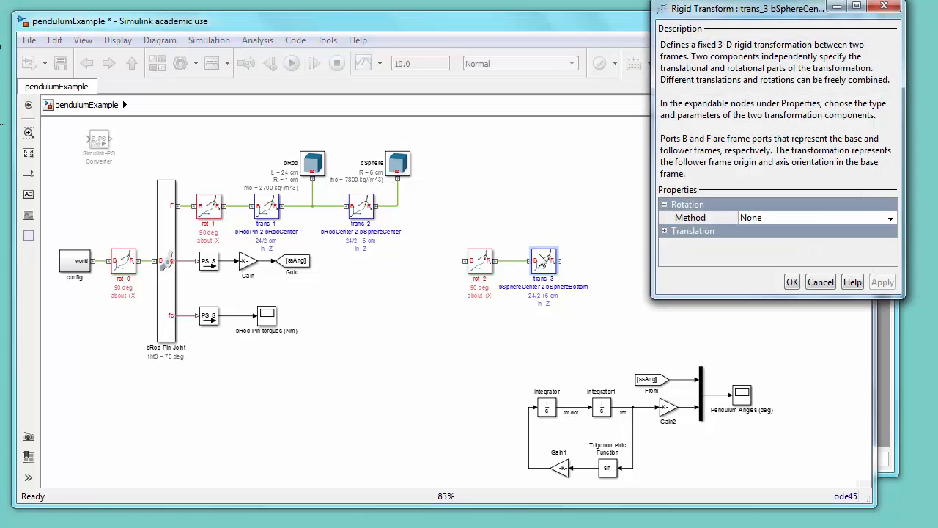
{"action": "left_click", "coordinate": [664, 230]}
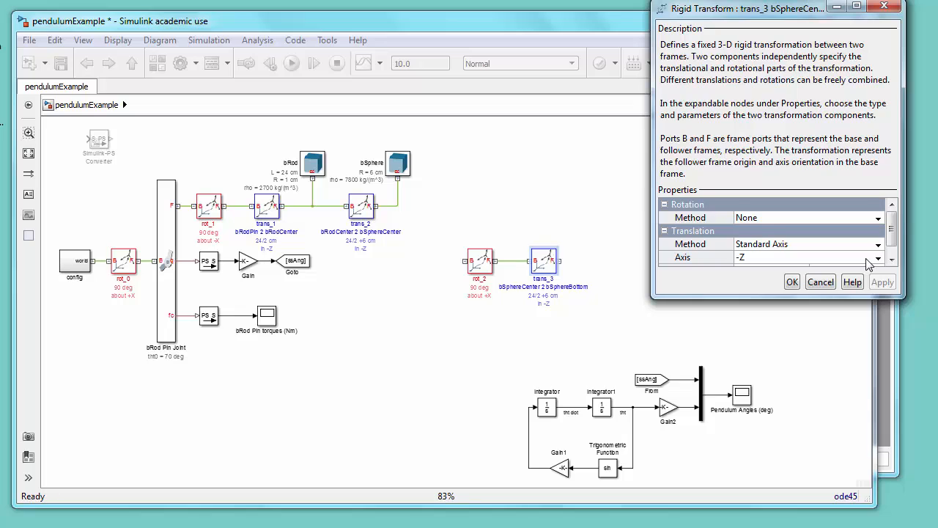
{"action": "left_click", "coordinate": [891, 259]}
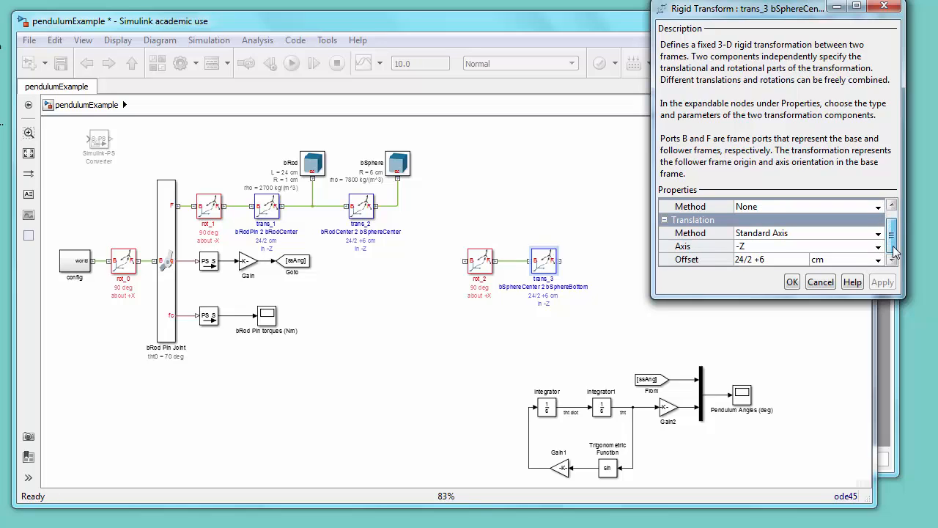
{"action": "left_click", "coordinate": [782, 259]}
{"action": "type", "text": "6"}
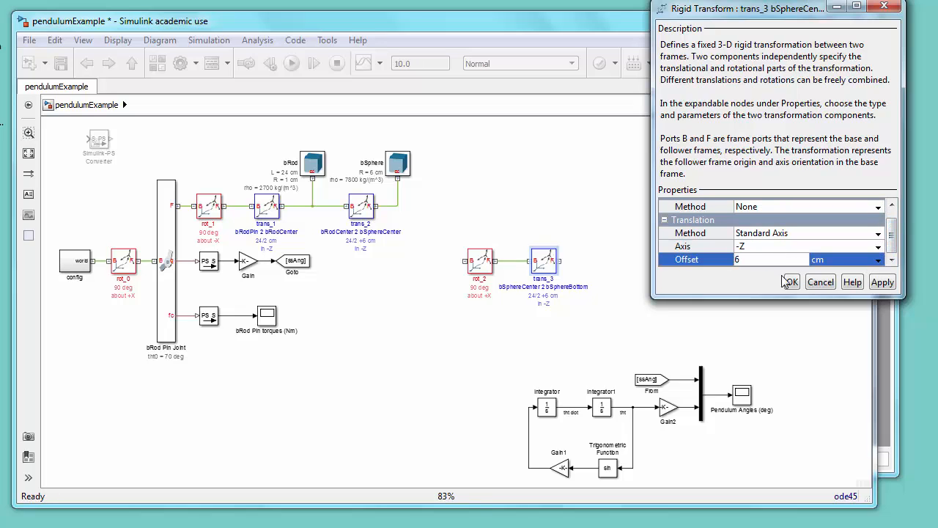
{"action": "left_click", "coordinate": [753, 247]}
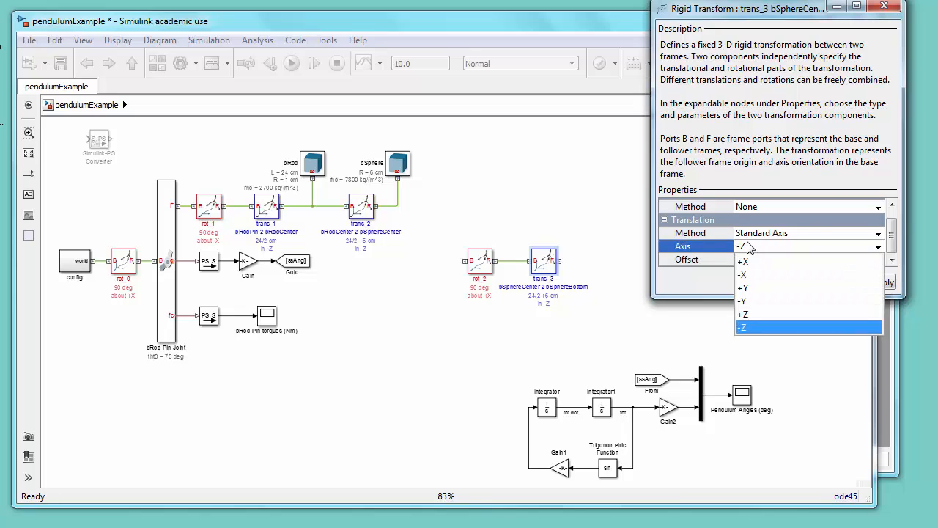
{"action": "left_click", "coordinate": [753, 250]}
{"action": "left_click", "coordinate": [799, 283]}
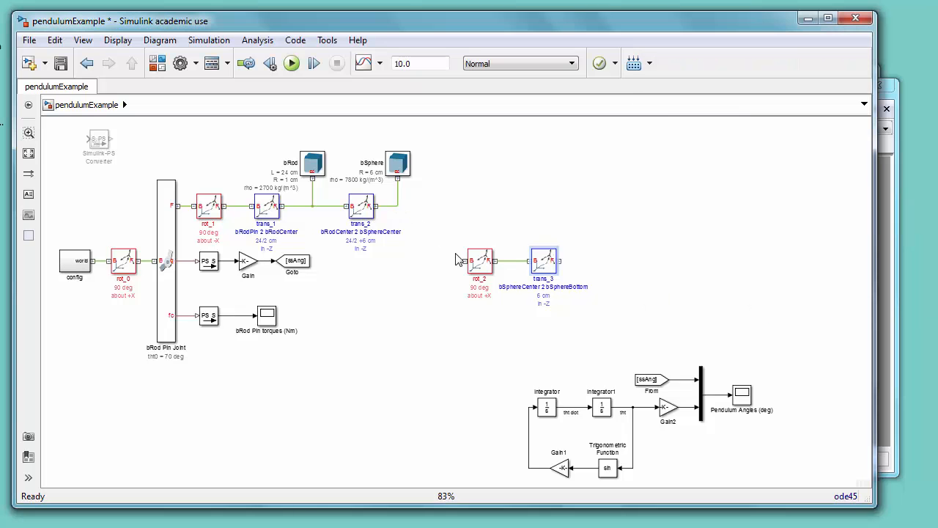
Step: Connect rot_2's base port to the bSphere frame line and save the model
{"action": "left_click_drag", "start_coordinate": [463, 261], "coordinate": [398, 207]}
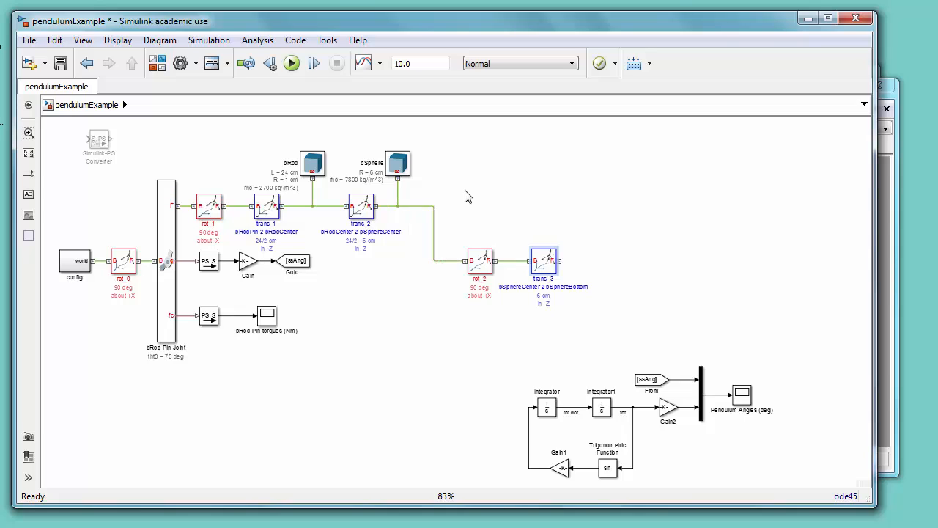
{"action": "left_click", "coordinate": [61, 64]}
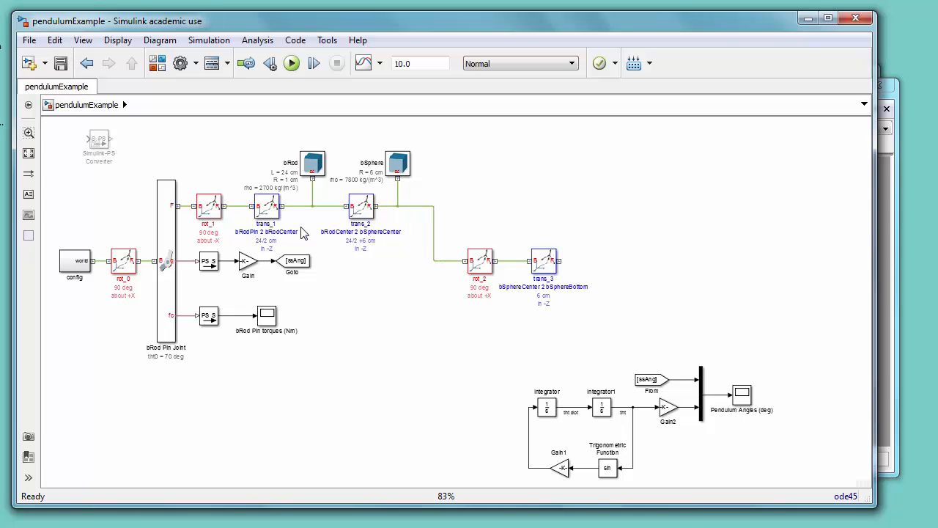
Step: Update the diagram and bring the Mechanics Explorer window forward
{"action": "left_click", "coordinate": [214, 42]}
{"action": "left_click", "coordinate": [222, 59]}
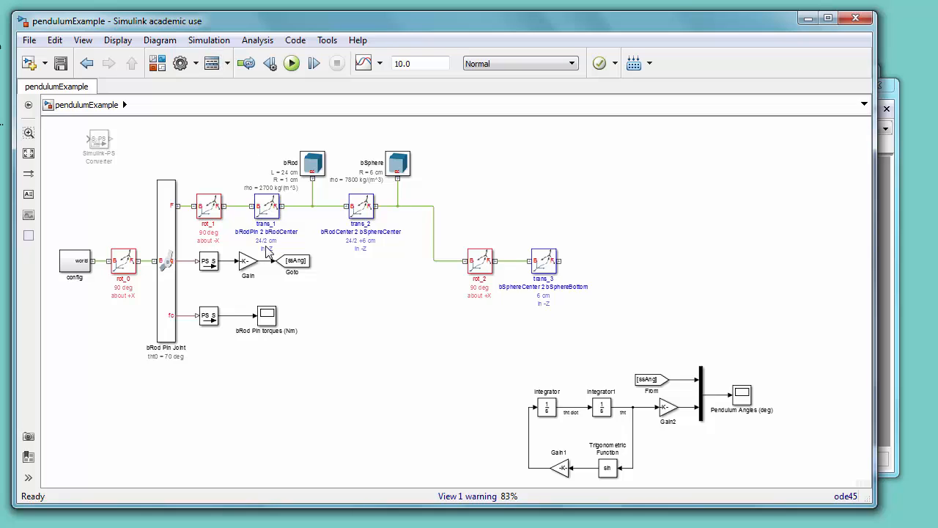
{"action": "mouse_move", "coordinate": [297, 20]}
{"action": "left_mouse_down"}
{"action": "mouse_move", "coordinate": [313, 53]}
{"action": "mouse_move", "coordinate": [298, 34]}
{"action": "mouse_move", "coordinate": [309, 26]}
{"action": "left_mouse_up"}
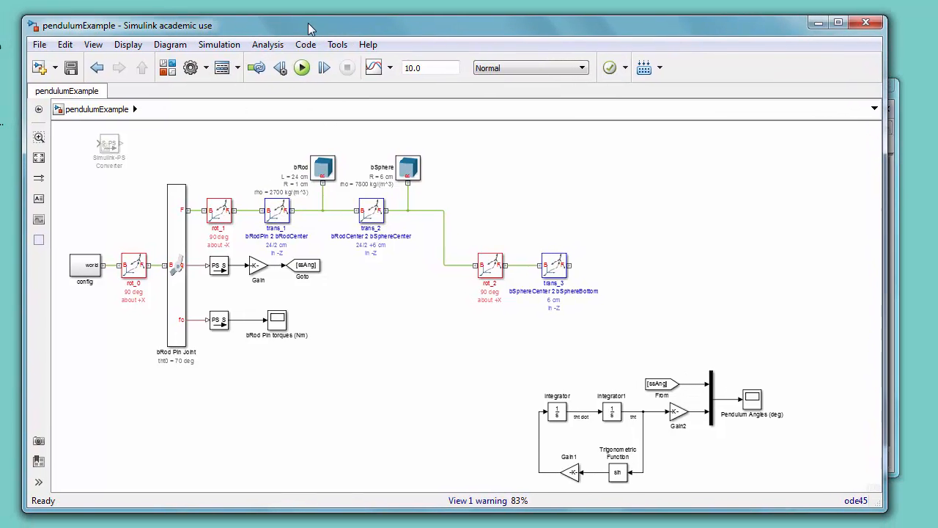
{"action": "left_click", "coordinate": [300, 527]}
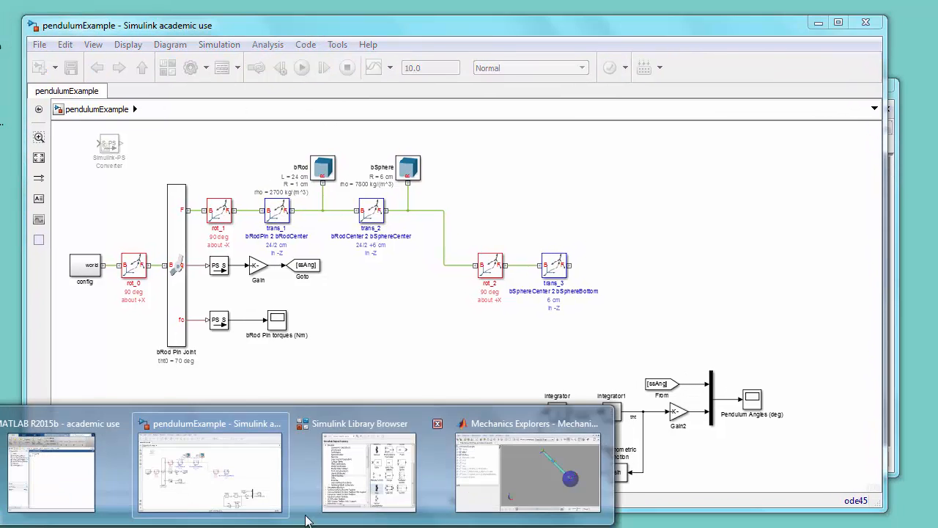
{"action": "left_click", "coordinate": [515, 468]}
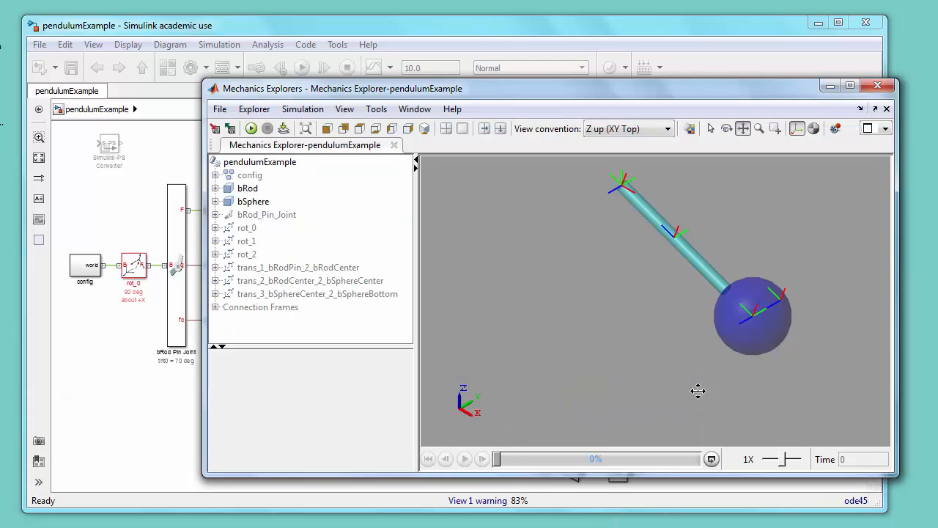
Step: Examine the B and F frames of trans_3 in the Mechanics Explorer tree and view
{"action": "mouse_move", "coordinate": [392, 100]}
{"action": "left_mouse_down"}
{"action": "mouse_move", "coordinate": [384, 228]}
{"action": "mouse_move", "coordinate": [789, 118]}
{"action": "mouse_move", "coordinate": [389, 110]}
{"action": "left_mouse_up"}
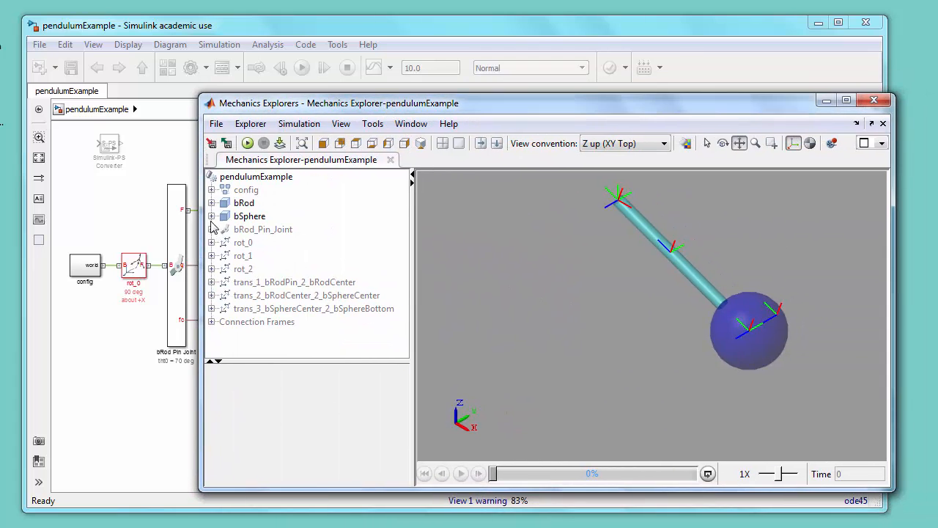
{"action": "left_click", "coordinate": [212, 308]}
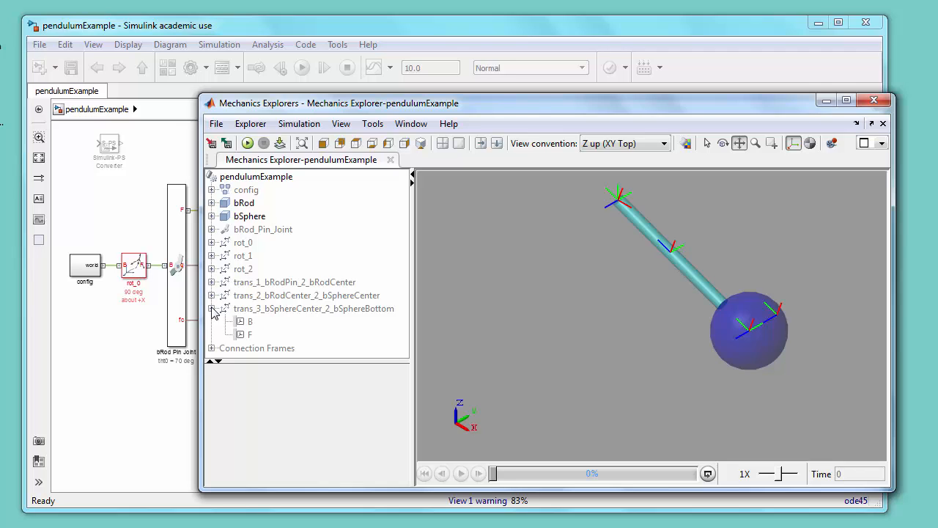
{"action": "left_click", "coordinate": [241, 322]}
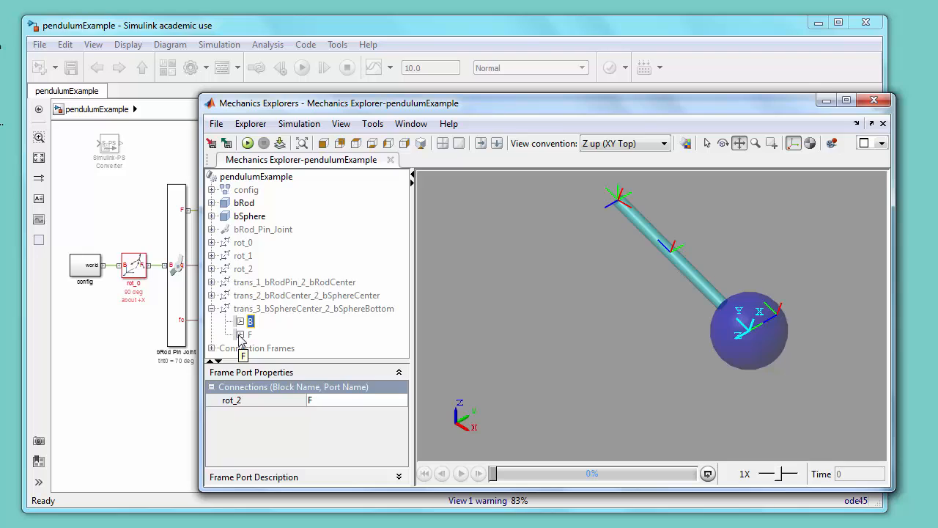
{"action": "left_click", "coordinate": [241, 336]}
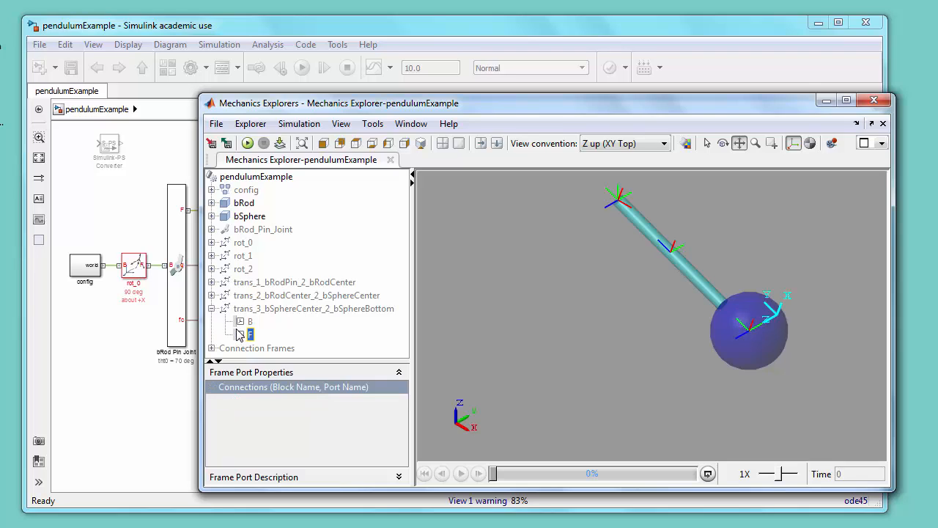
{"action": "left_click", "coordinate": [243, 322]}
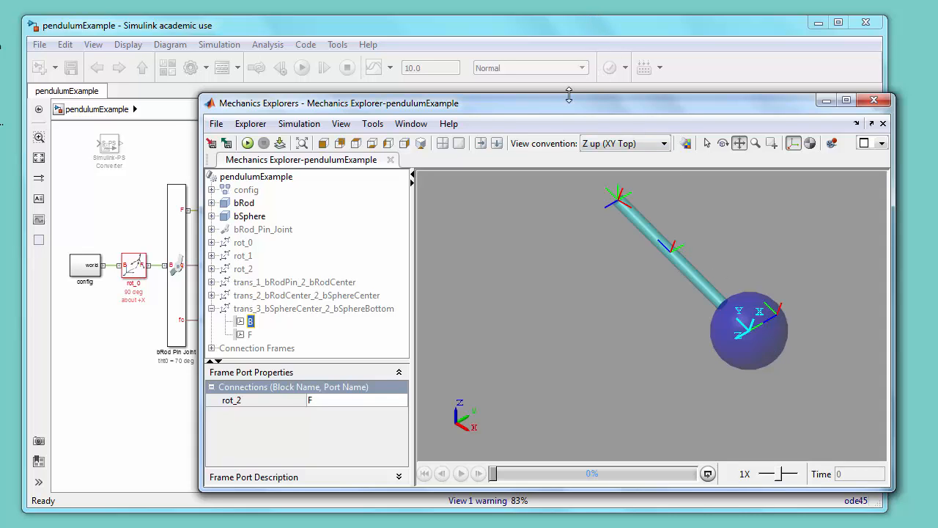
Step: Change trans_3's translation axis to -Y
{"action": "left_click_drag", "start_coordinate": [537, 110], "coordinate": [556, 109]}
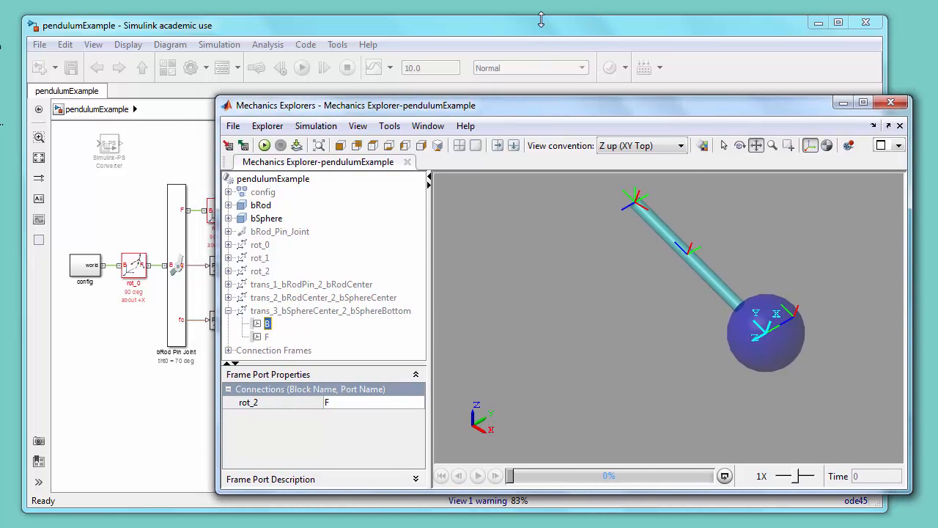
{"action": "left_click", "coordinate": [541, 26]}
{"action": "double_click", "coordinate": [563, 270]}
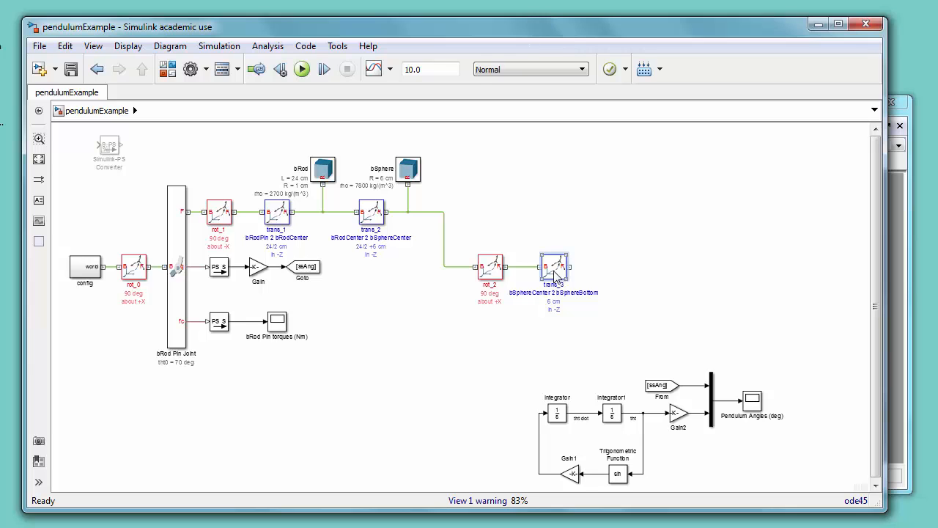
{"action": "left_click", "coordinate": [674, 231]}
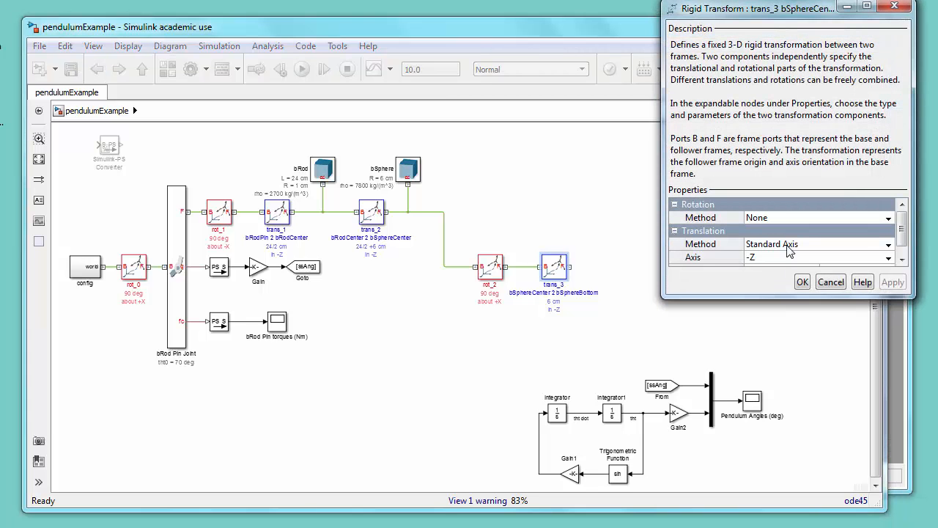
{"action": "left_click", "coordinate": [892, 259]}
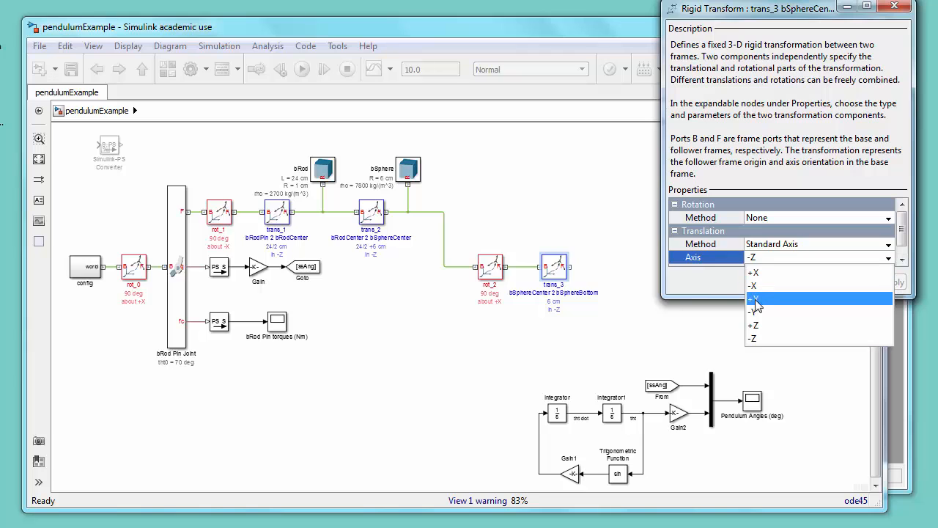
{"action": "left_click", "coordinate": [760, 315]}
{"action": "left_click", "coordinate": [802, 282]}
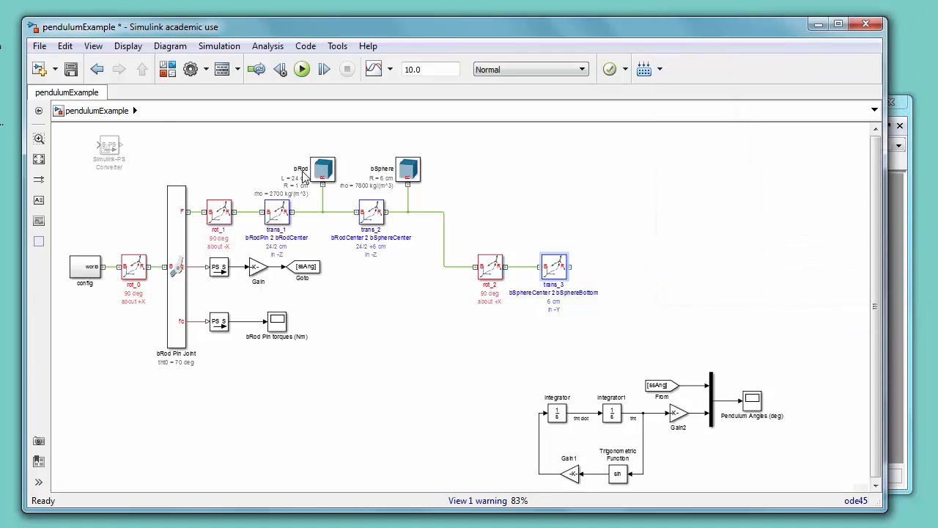
Step: Save the model and update the diagram
{"action": "left_click", "coordinate": [77, 68]}
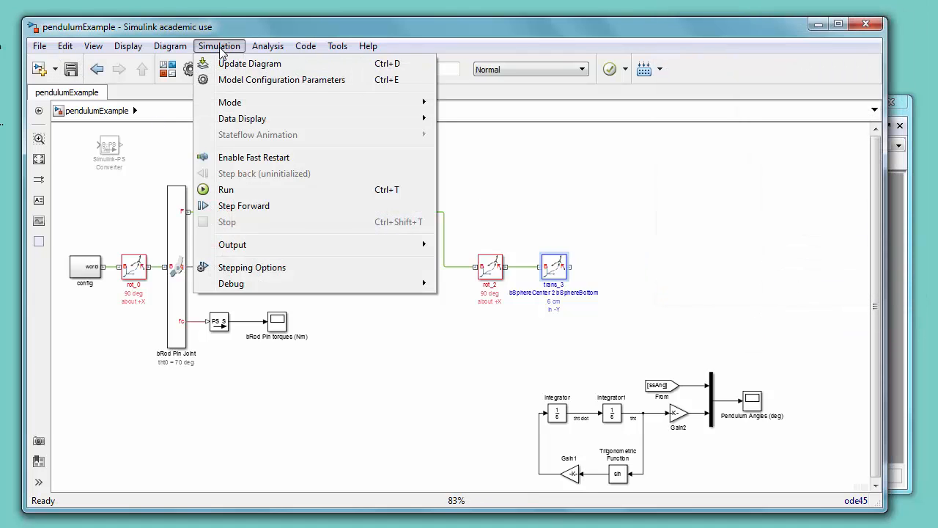
{"action": "left_click", "coordinate": [219, 45]}
{"action": "left_click", "coordinate": [233, 66]}
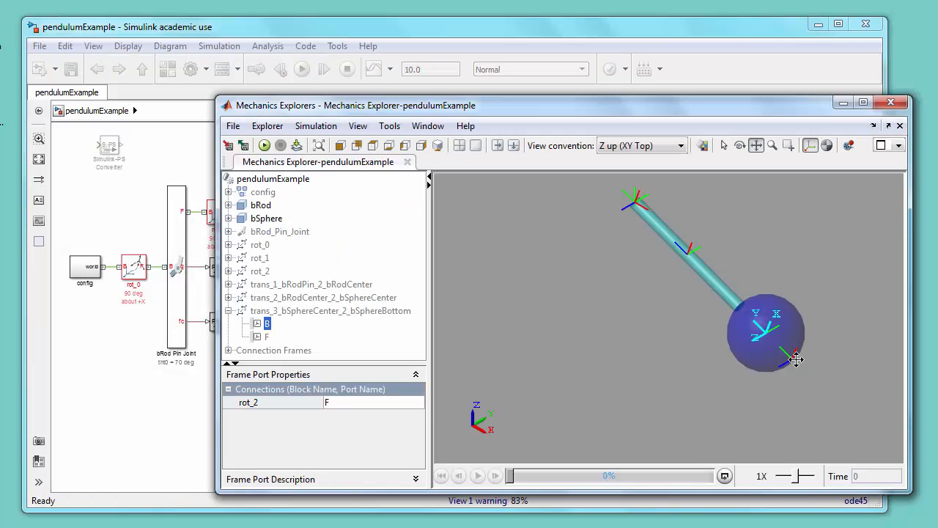
Step: Recheck trans_3's B and F frames in the Mechanics Explorer
{"action": "left_click", "coordinate": [257, 336]}
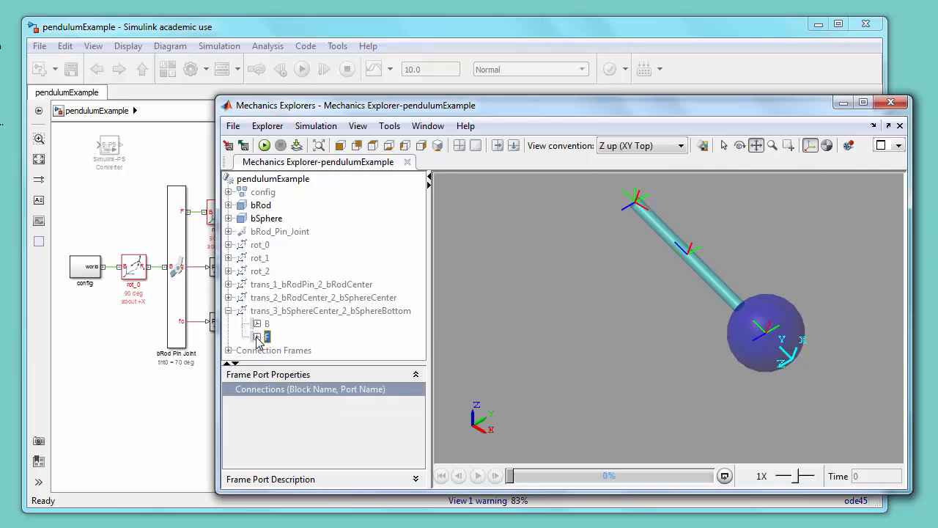
{"action": "left_click", "coordinate": [259, 324]}
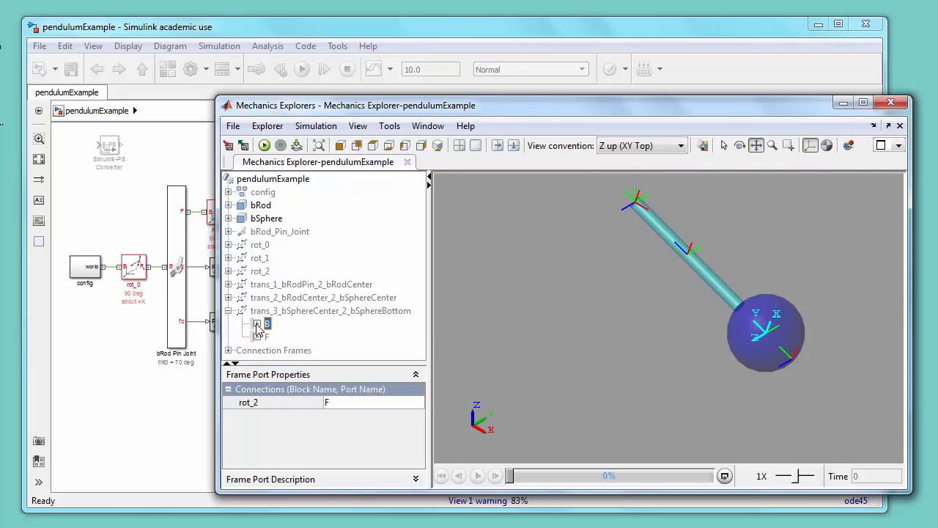
{"action": "left_click", "coordinate": [258, 337]}
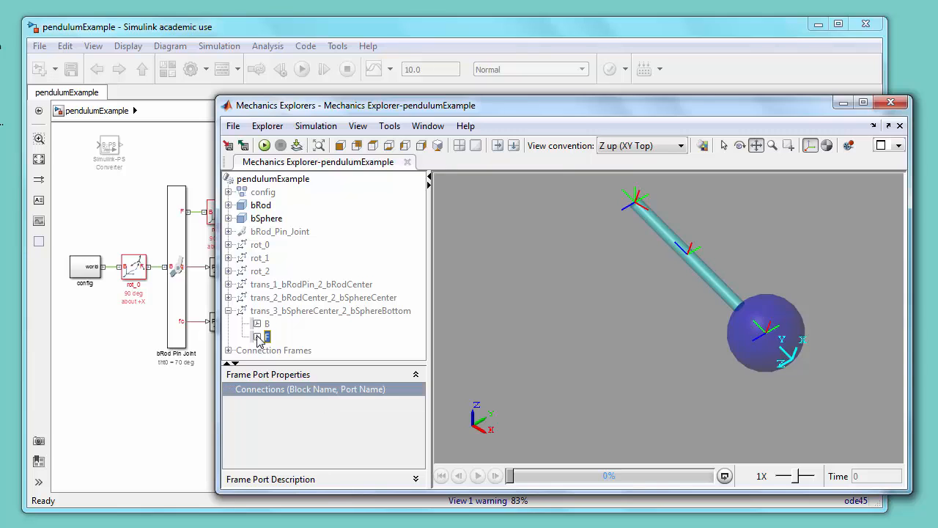
Step: Move rot_2 and trans_3 leftward, closer to the main transform chain
{"action": "left_click", "coordinate": [431, 27]}
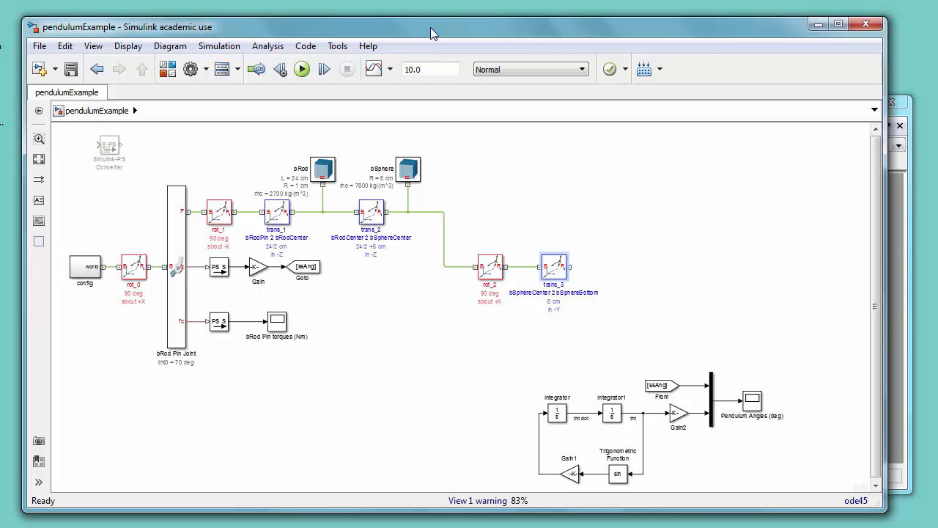
{"action": "left_click_drag", "start_coordinate": [488, 231], "coordinate": [565, 290]}
{"action": "key", "text": "Left"}
{"action": "key", "text": "Left"}
{"action": "key", "text": "Left"}
{"action": "key", "text": "Left"}
{"action": "key", "text": "Left"}
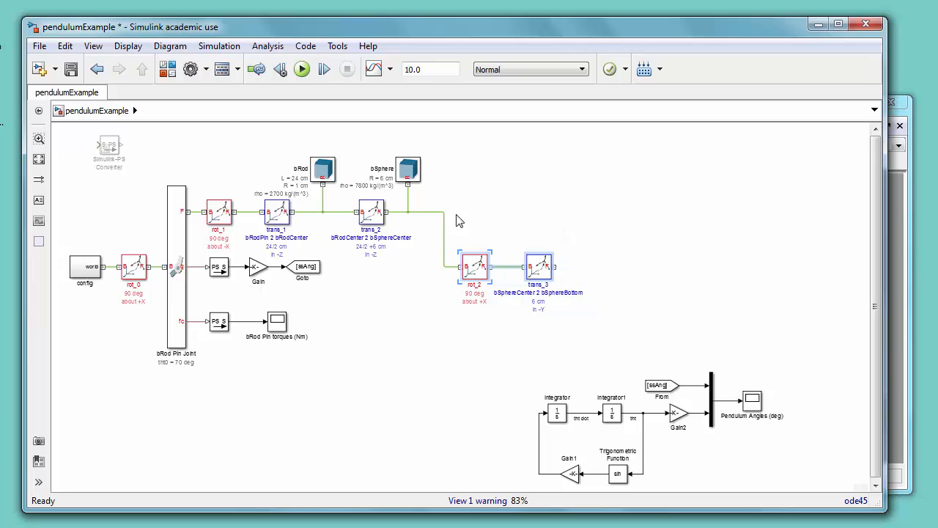
{"action": "left_click_drag", "start_coordinate": [444, 212], "coordinate": [425, 212]}
{"action": "left_click_drag", "start_coordinate": [474, 238], "coordinate": [563, 297]}
{"action": "key", "text": "Left"}
{"action": "key", "text": "Left"}
{"action": "key", "text": "Left"}
{"action": "key", "text": "Left"}
{"action": "key", "text": "Left"}
{"action": "key", "text": "Left"}
{"action": "key", "text": "Left"}
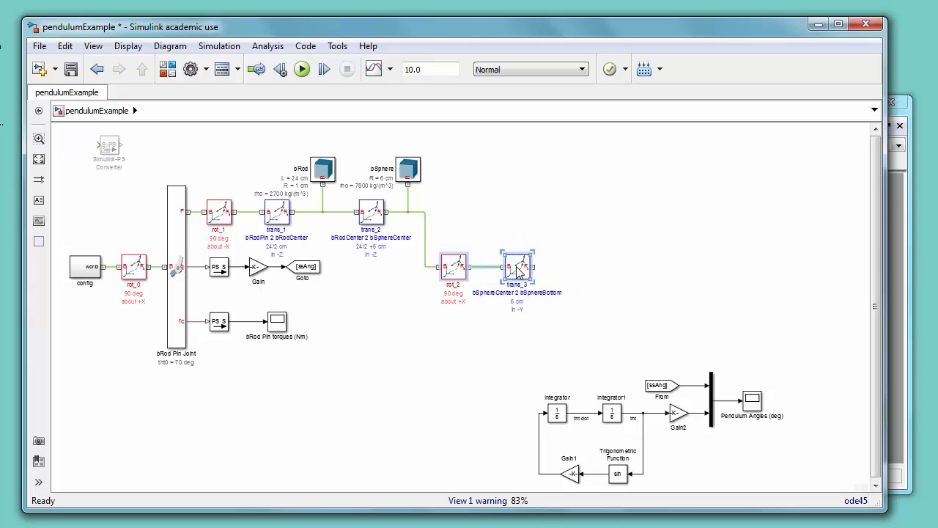
{"action": "key", "text": "Left"}
{"action": "key", "text": "Left"}
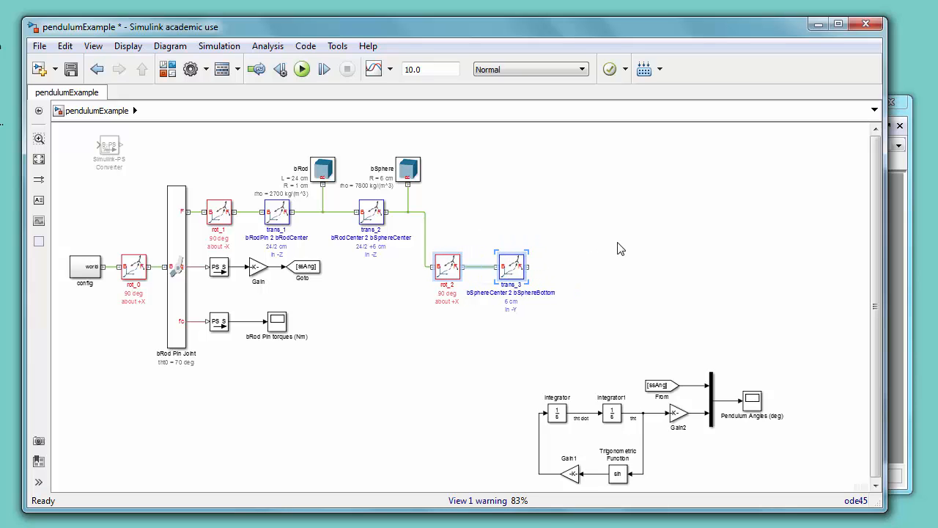
{"action": "left_click", "coordinate": [608, 261]}
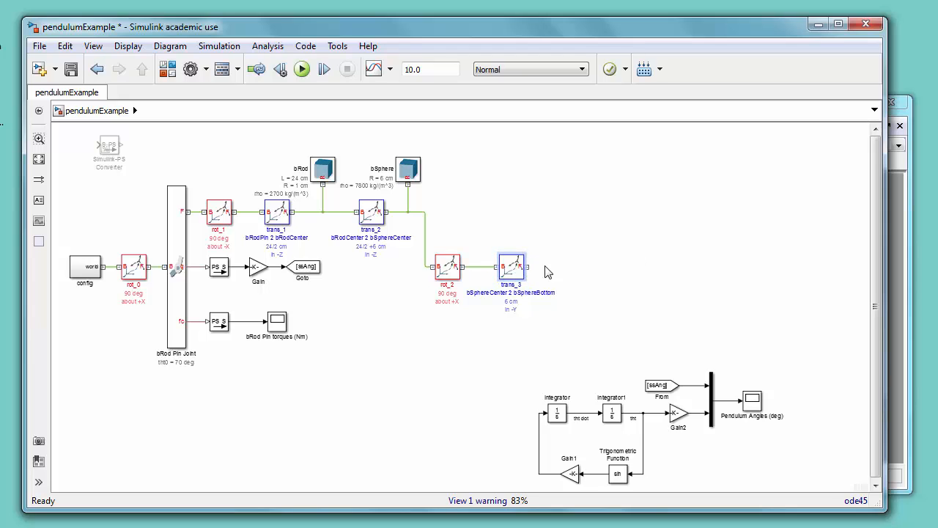
{"action": "key", "text": "Left"}
{"action": "key", "text": "Left"}
{"action": "left_click", "coordinate": [586, 242]}
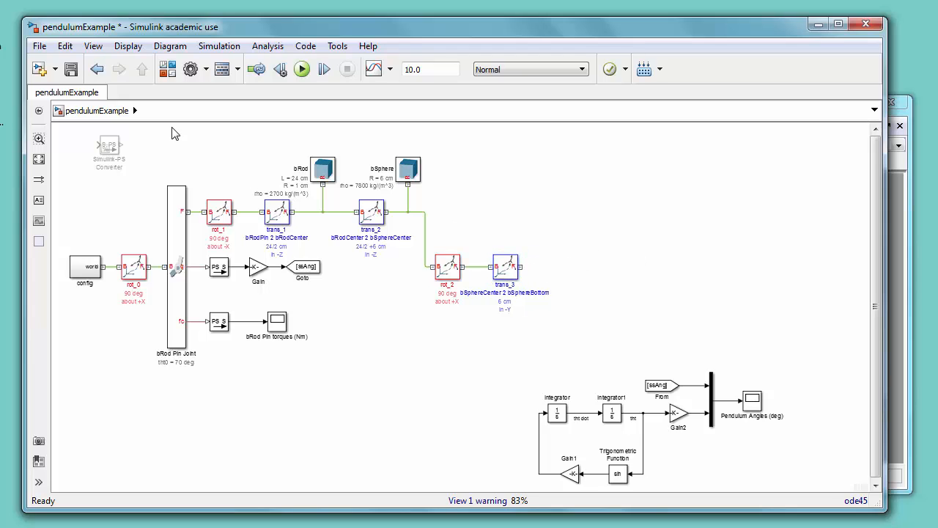
Step: Copy the pin joint, rod, sphere, transforms and sensors as a second pendulum to the right of trans_3
{"action": "left_click_drag", "start_coordinate": [171, 137], "coordinate": [411, 376]}
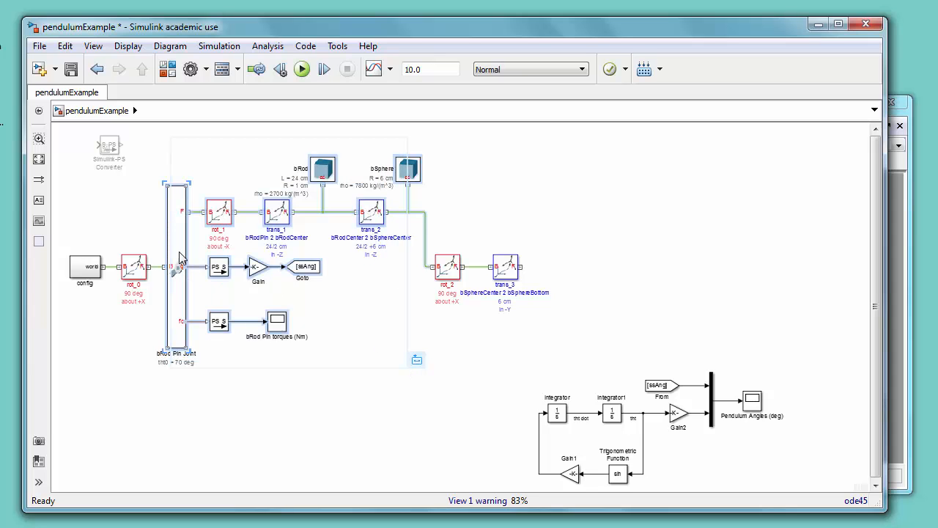
{"action": "left_click_drag", "start_coordinate": [184, 258], "coordinate": [574, 260]}
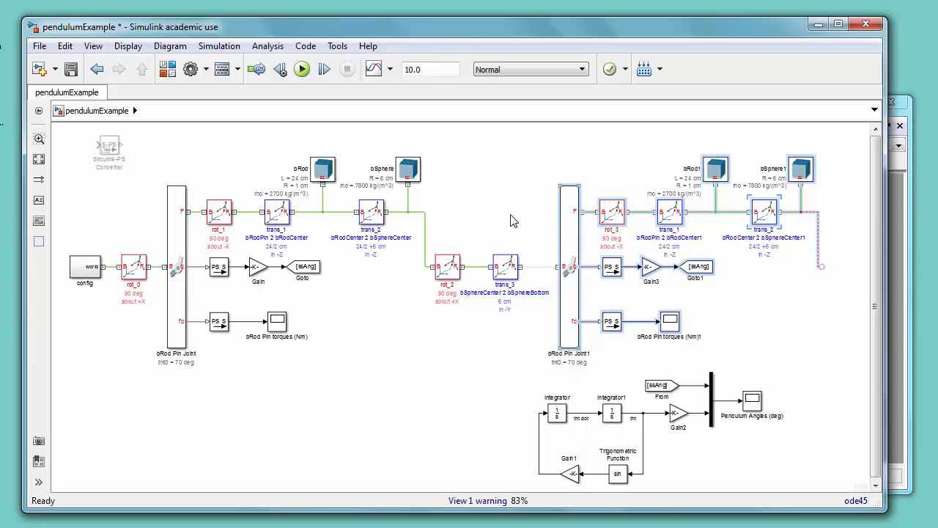
{"action": "left_click", "coordinate": [522, 232]}
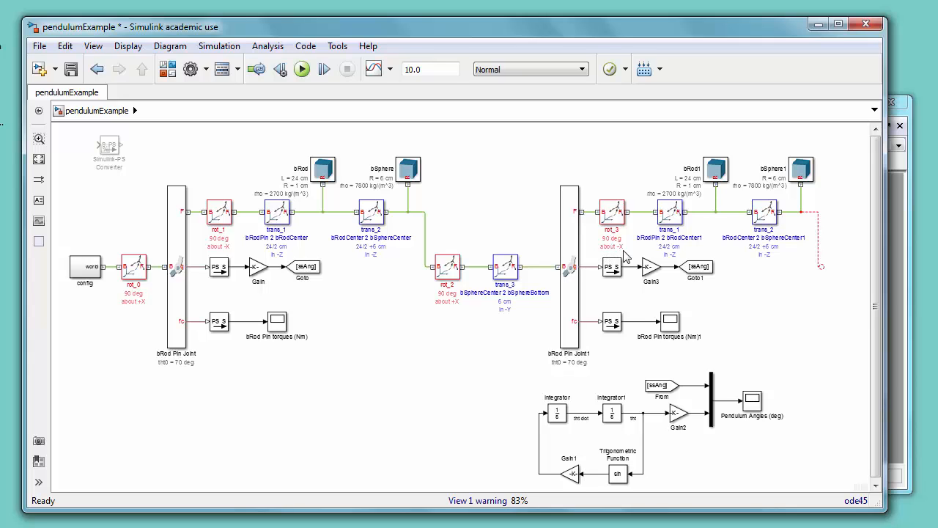
Step: Rename the copied rod-center transform's description to bSphereBottom 2 yRodCenter
{"action": "left_click", "coordinate": [667, 229]}
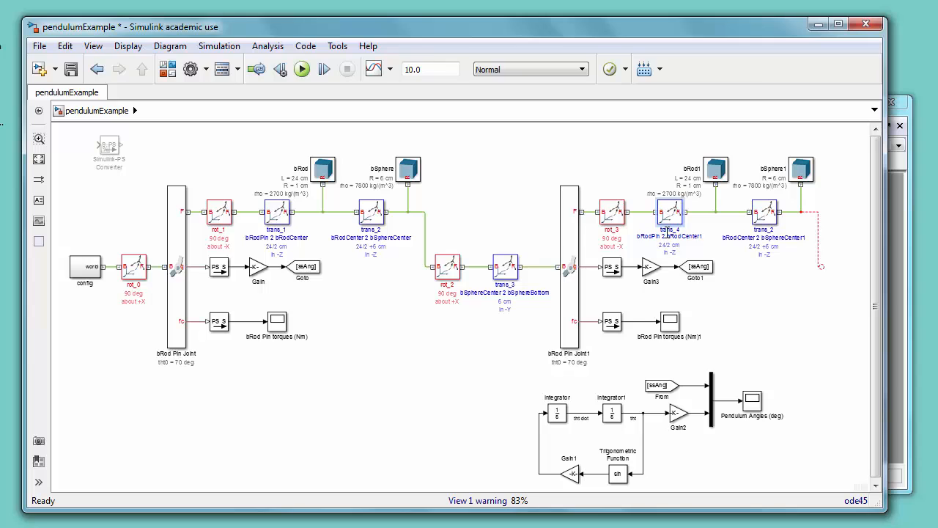
{"action": "type", "text": "y"}
{"action": "type", "text": "SphereBottom"}
{"action": "type", "text": "1"}
{"action": "type", "text": " 2 bRodCe"}
{"action": "type", "text": "nter"}
Step: Rename the copied rod body to yRod
{"action": "double_click", "coordinate": [692, 168]}
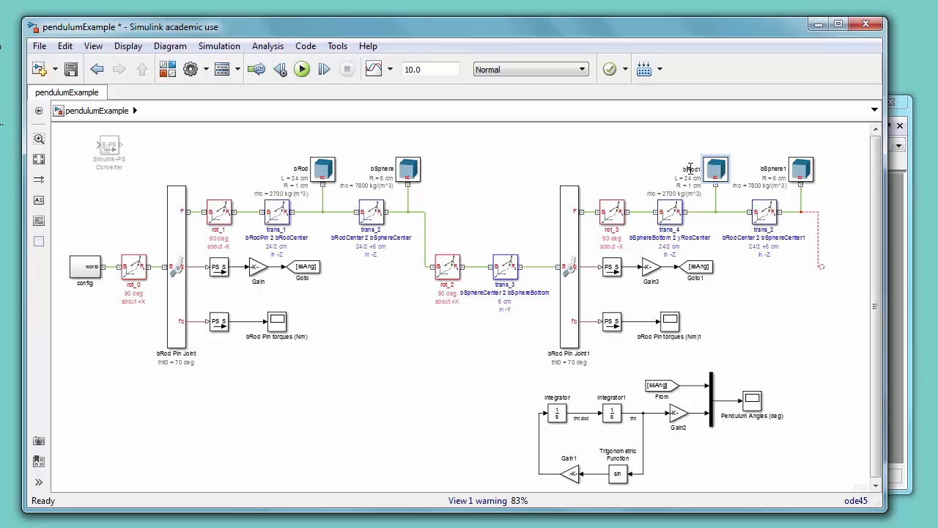
{"action": "type", "text": "yRod"}
Step: Set the yRod solid's cylinder radius to .2 cm and length to 48 cm
{"action": "double_click", "coordinate": [717, 170]}
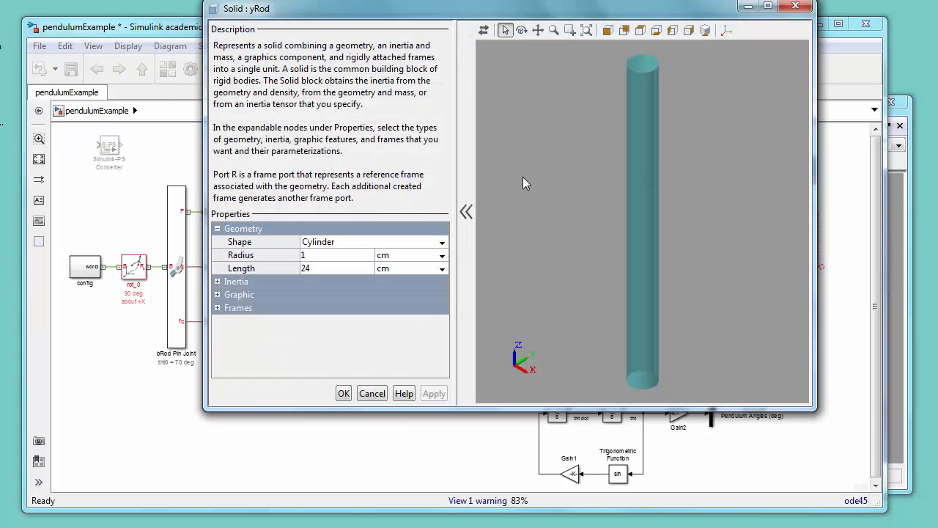
{"action": "left_click", "coordinate": [319, 255]}
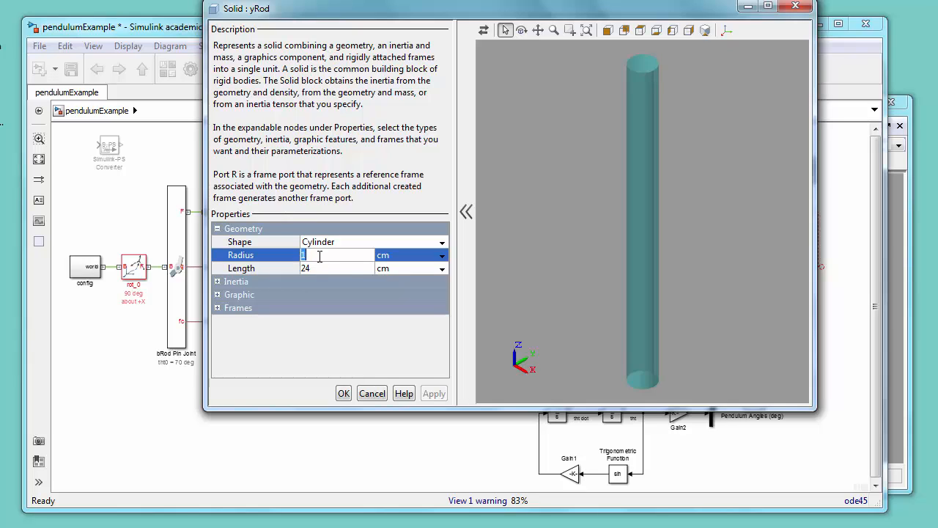
{"action": "type", "text": ".2"}
{"action": "left_click", "coordinate": [325, 269]}
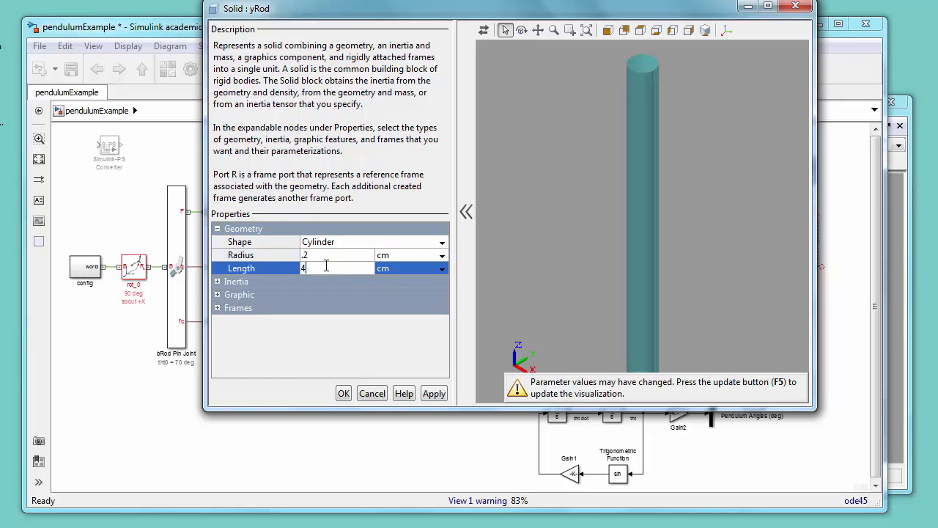
Step: Set the yRod's visual color to pale yellow [1.0 1.0 0.6]
{"action": "left_click", "coordinate": [216, 285]}
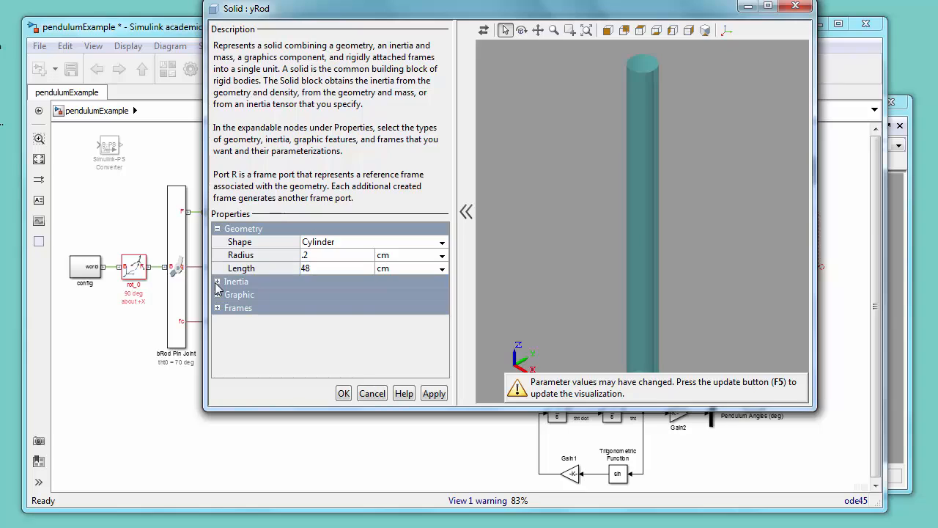
{"action": "left_click", "coordinate": [218, 285]}
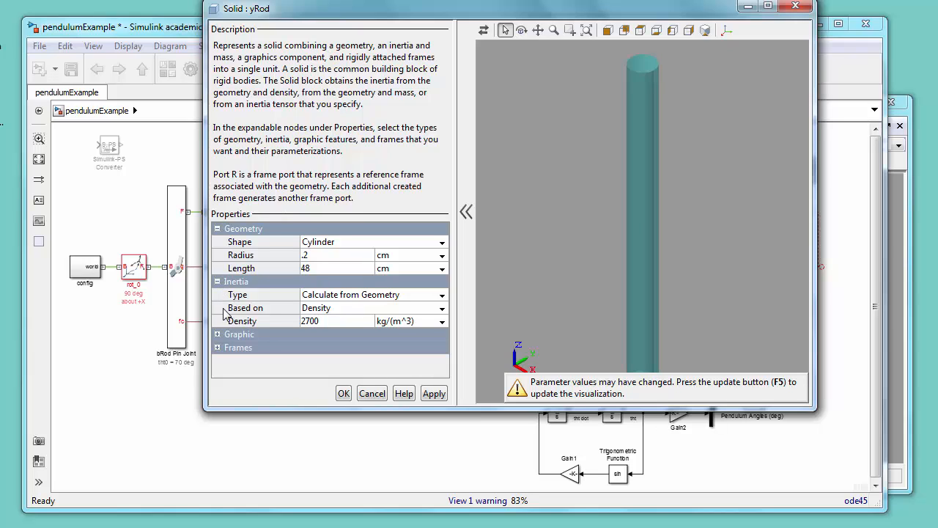
{"action": "left_click", "coordinate": [217, 334]}
{"action": "left_click", "coordinate": [220, 360]}
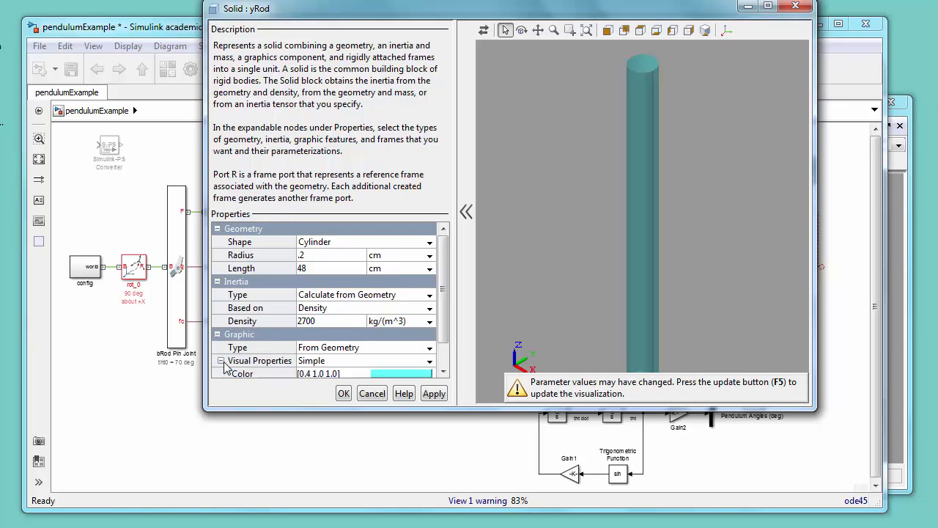
{"action": "scroll", "coordinate": [447, 311], "scroll_direction": "down", "scroll_amount": 2}
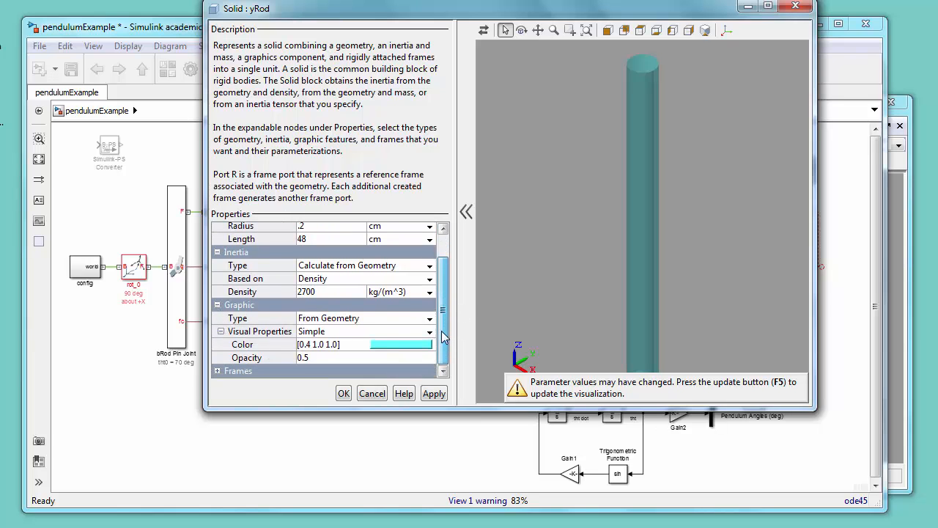
{"action": "left_click", "coordinate": [396, 345]}
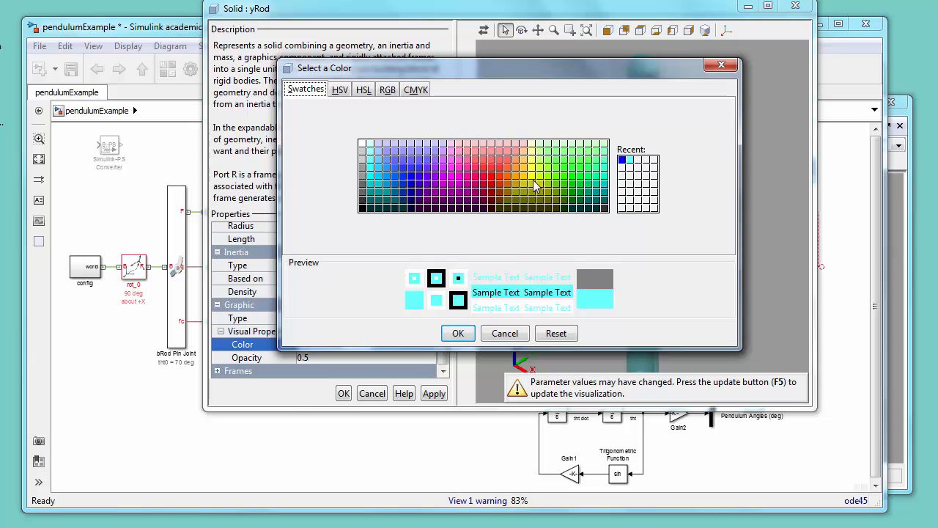
{"action": "left_click", "coordinate": [534, 152]}
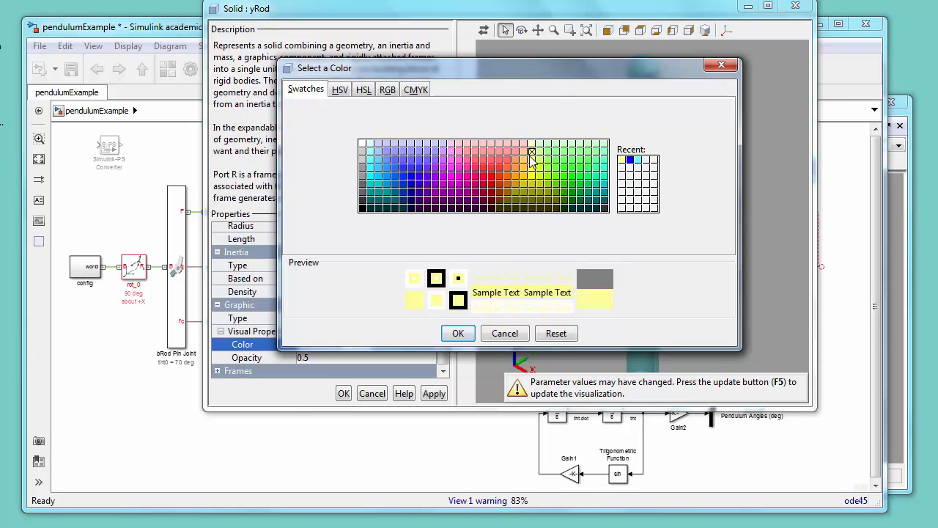
{"action": "left_click", "coordinate": [457, 334]}
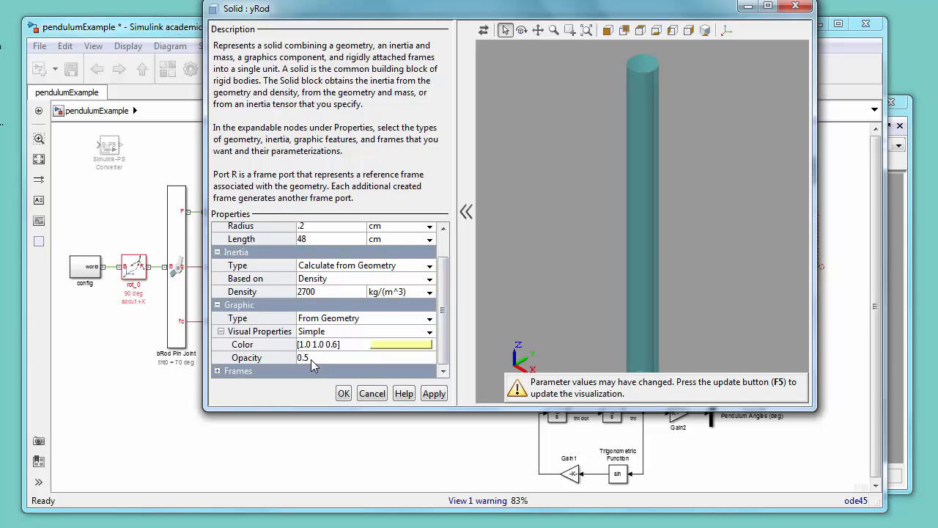
Step: Set the yRod's density to 1000 kg/(m^3) and apply the block settings
{"action": "left_click", "coordinate": [330, 292]}
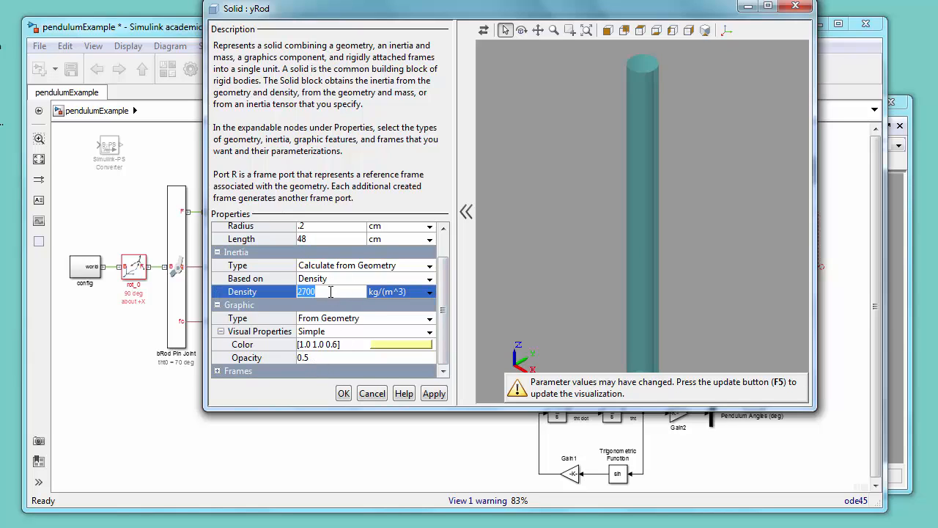
{"action": "type", "text": "1000"}
{"action": "left_click", "coordinate": [343, 394]}
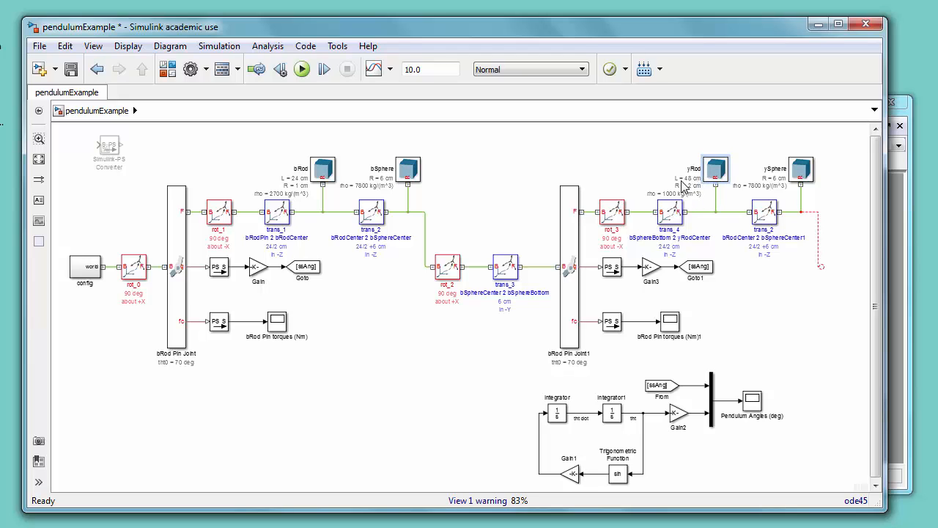
Step: Set the trans_4 rigid transform's translation offset to 48/2 cm
{"action": "double_click", "coordinate": [670, 215]}
{"action": "left_click", "coordinate": [546, 406]}
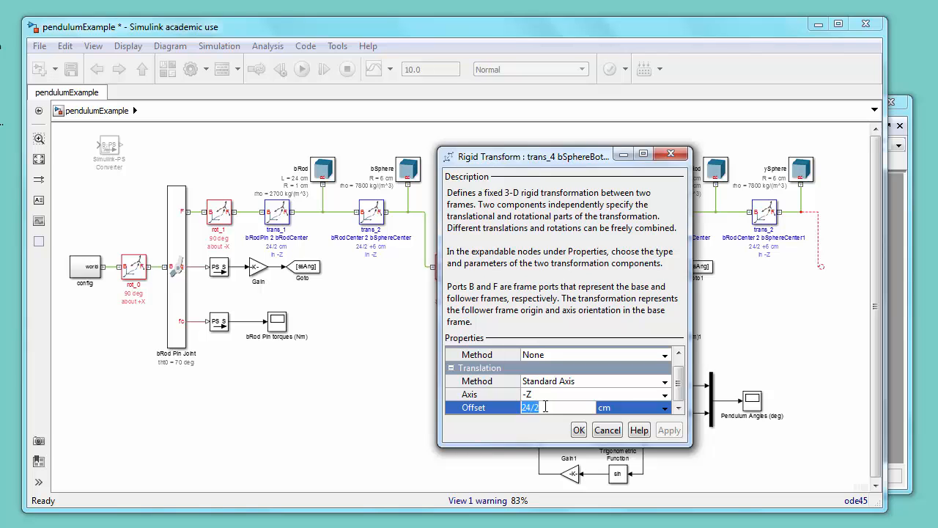
{"action": "type", "text": "48"}
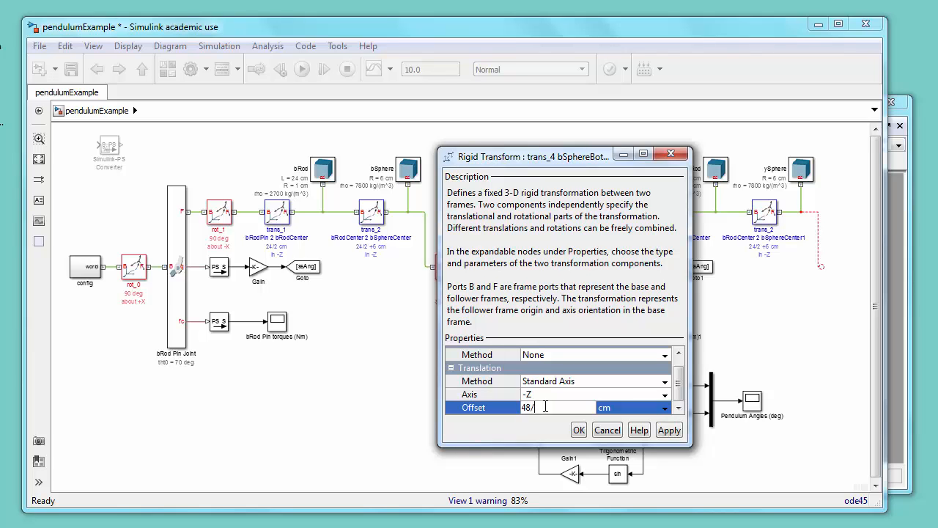
{"action": "left_click", "coordinate": [579, 431]}
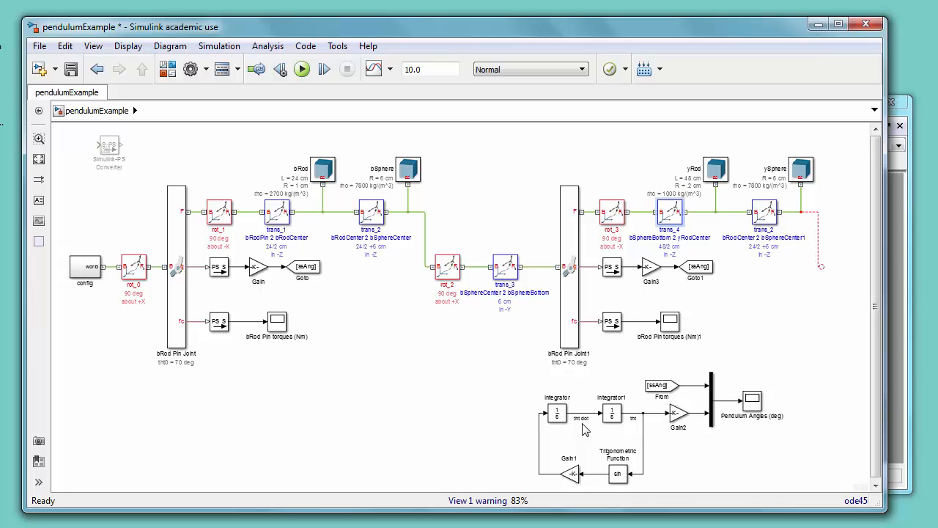
Step: Connect the copied sphere-center transform to ySphere and set ySphere's density to 1000 kg/(m^3)
{"action": "left_click_drag", "start_coordinate": [822, 266], "coordinate": [800, 178]}
{"action": "double_click", "coordinate": [799, 174]}
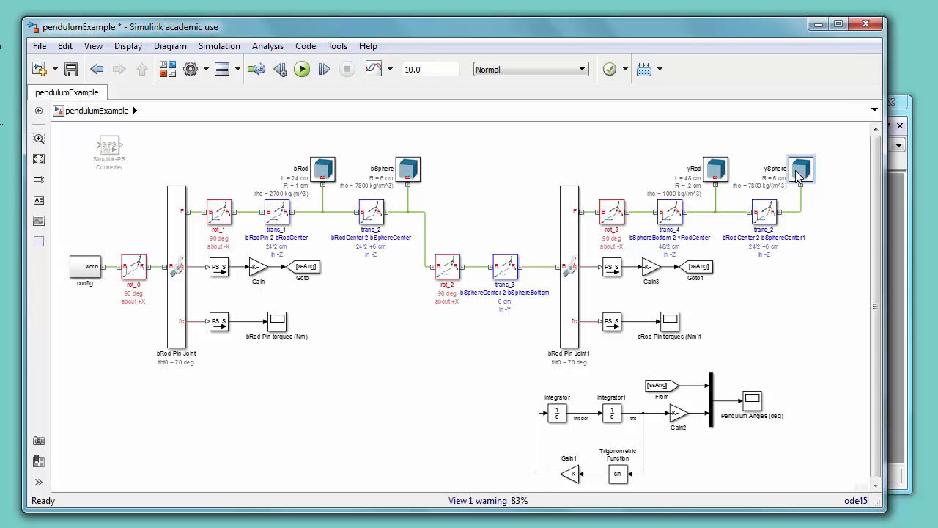
{"action": "left_click", "coordinate": [254, 269]}
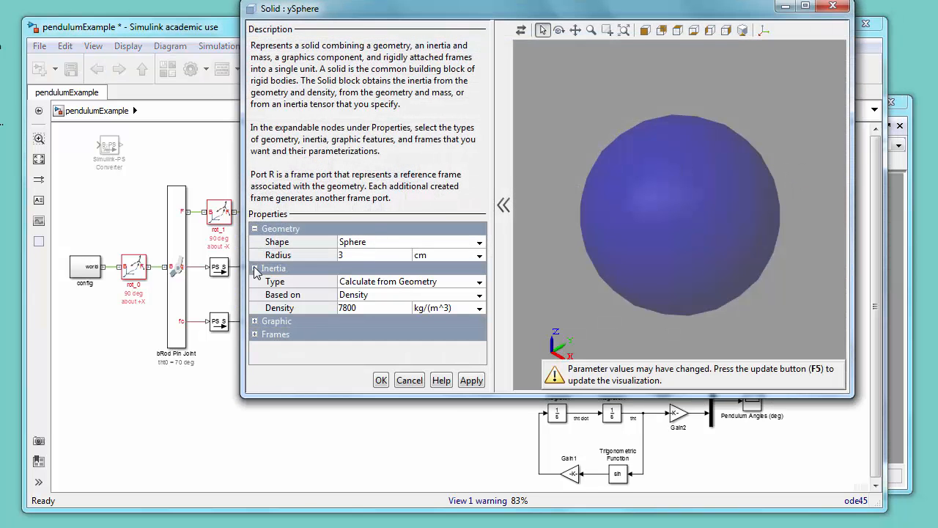
{"action": "left_click", "coordinate": [368, 309]}
{"action": "type", "text": "1000"}
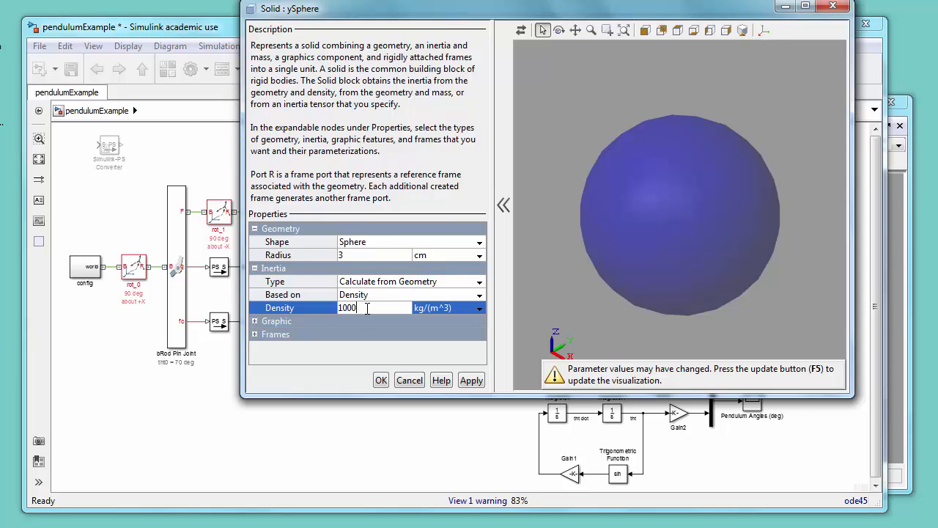
Step: Set ySphere's visual color to yellow [1.0 1.0 0.0] and apply the block settings
{"action": "left_click", "coordinate": [256, 323]}
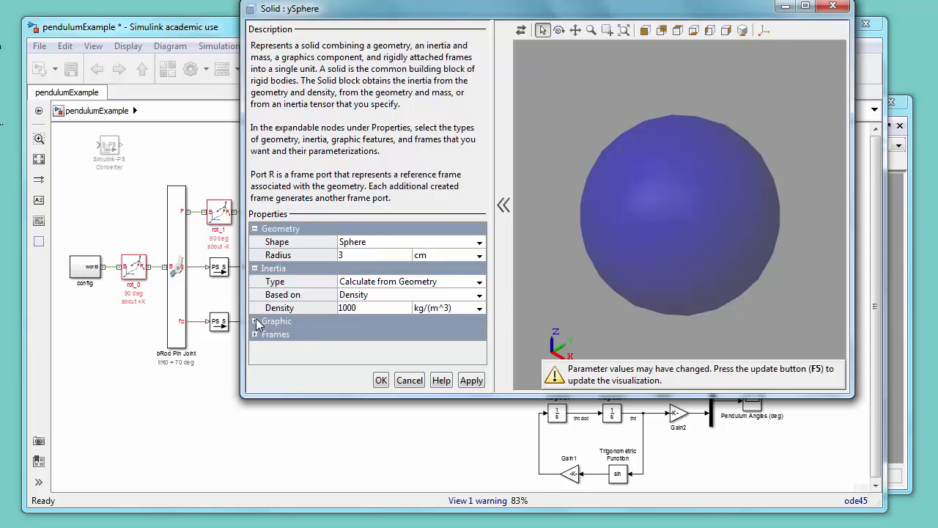
{"action": "left_click", "coordinate": [256, 322]}
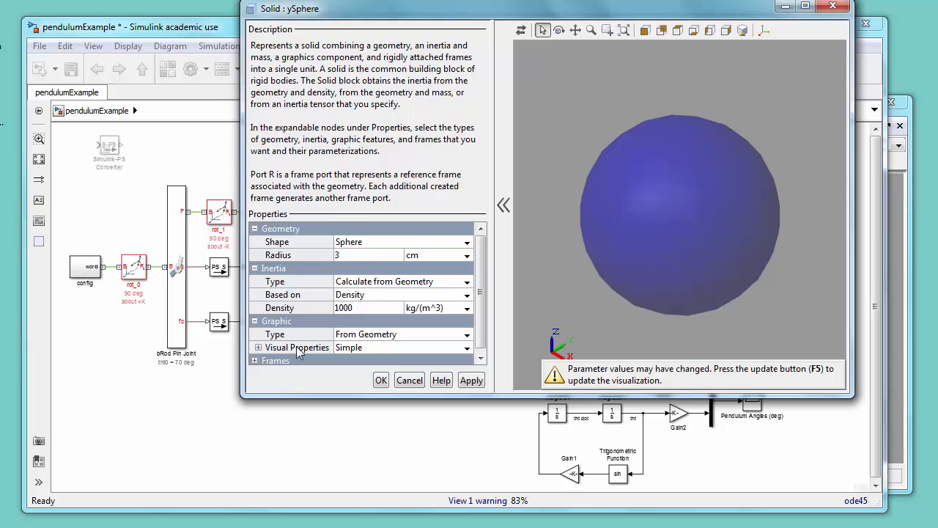
{"action": "left_click", "coordinate": [258, 349]}
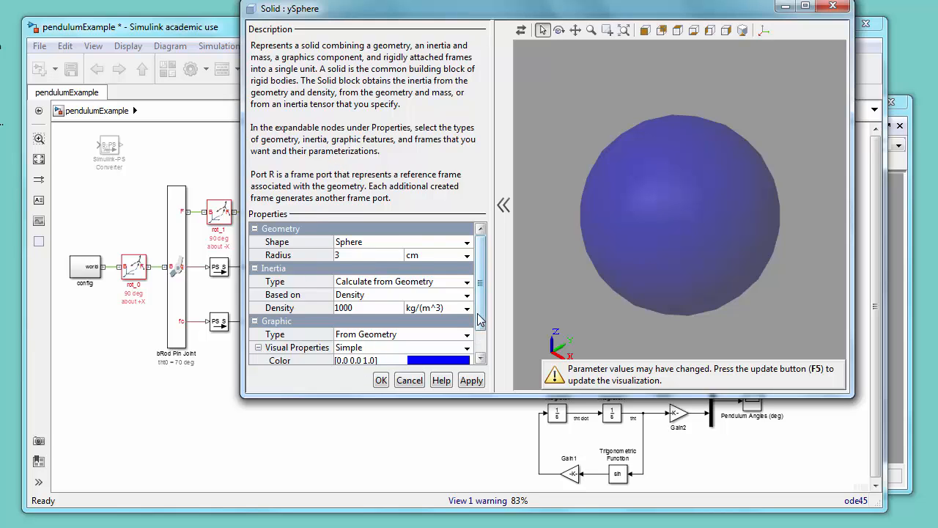
{"action": "scroll", "coordinate": [481, 348], "scroll_direction": "down", "scroll_amount": 2}
{"action": "left_click", "coordinate": [458, 331]}
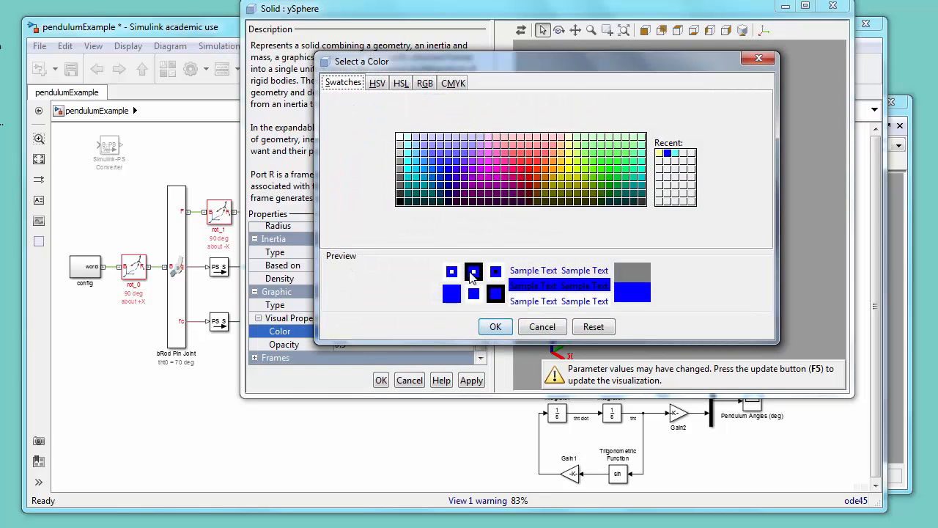
{"action": "left_click", "coordinate": [569, 170]}
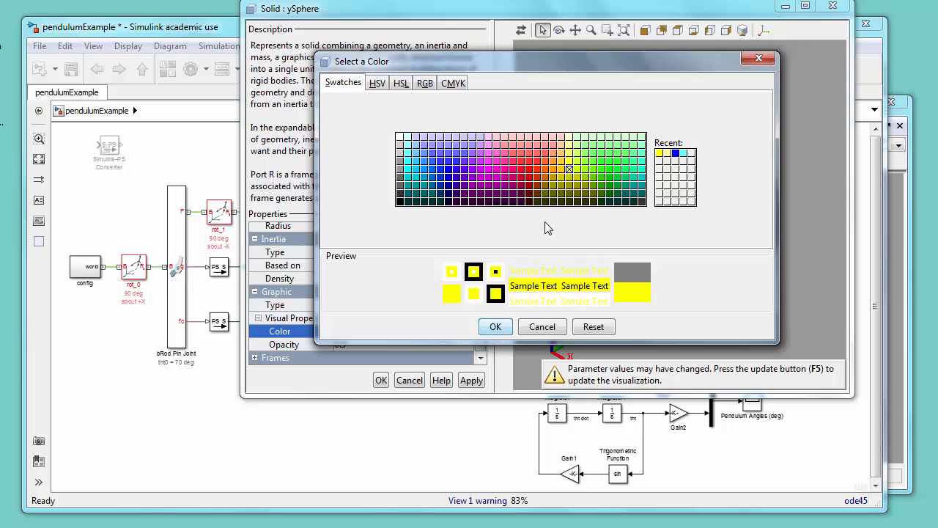
{"action": "left_click", "coordinate": [496, 327]}
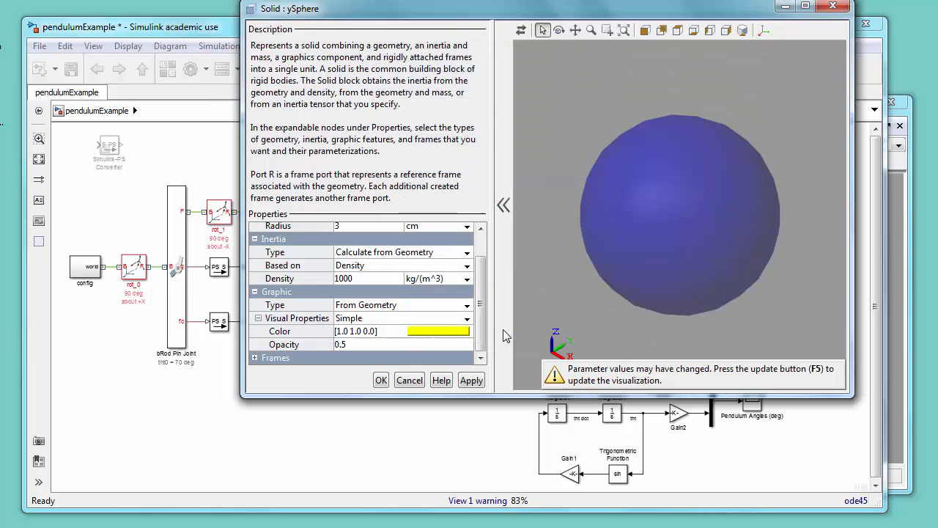
{"action": "left_click", "coordinate": [380, 379]}
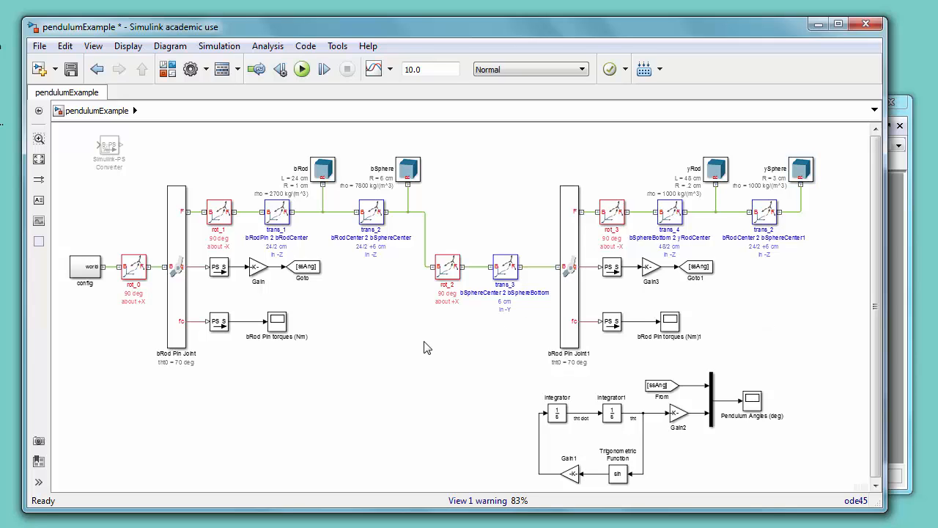
Step: Save the model and rename the copied Goto block's tag to ssAng2
{"action": "key", "text": "ctrl+s"}
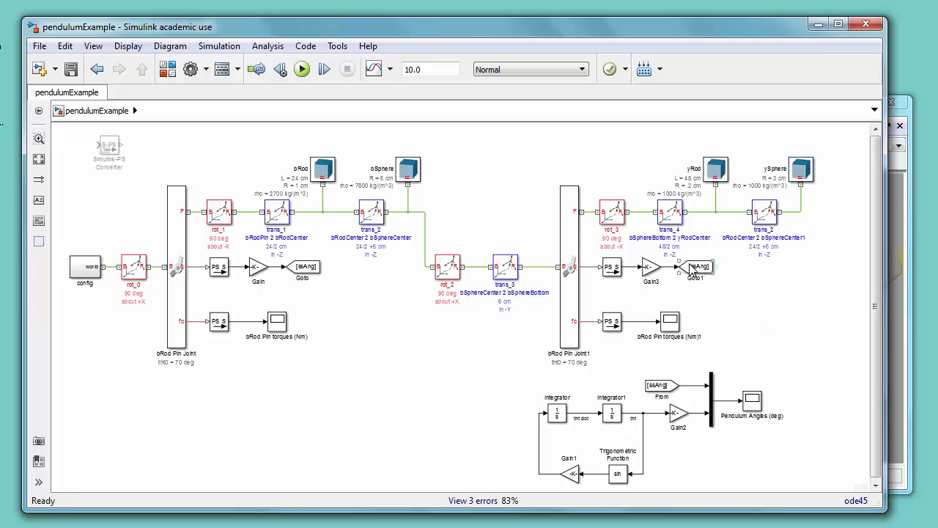
{"action": "left_click", "coordinate": [692, 268]}
{"action": "double_click", "coordinate": [691, 268]}
{"action": "double_click", "coordinate": [417, 215]}
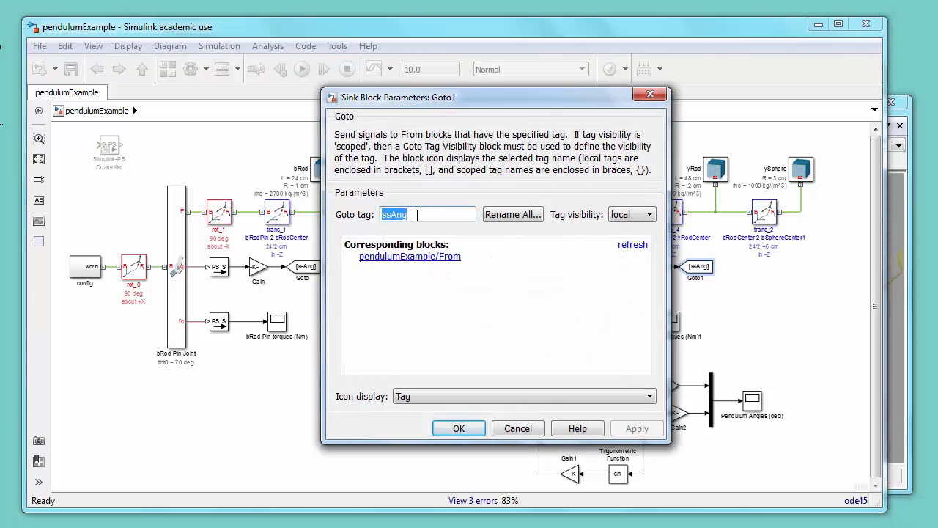
{"action": "left_click", "coordinate": [417, 216]}
{"action": "type", "text": "2"}
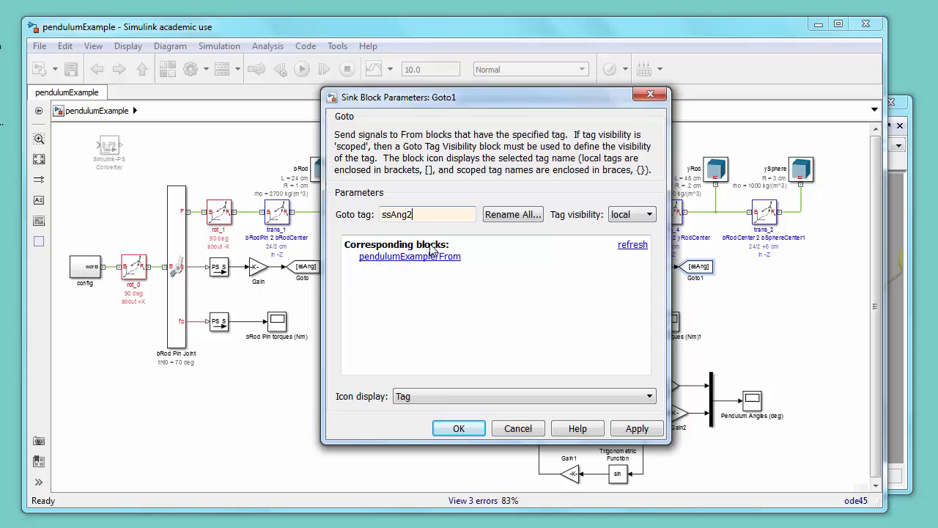
{"action": "left_click", "coordinate": [453, 429]}
Step: Save the model and update the diagram to open the Mechanics Explorer
{"action": "left_click", "coordinate": [71, 73]}
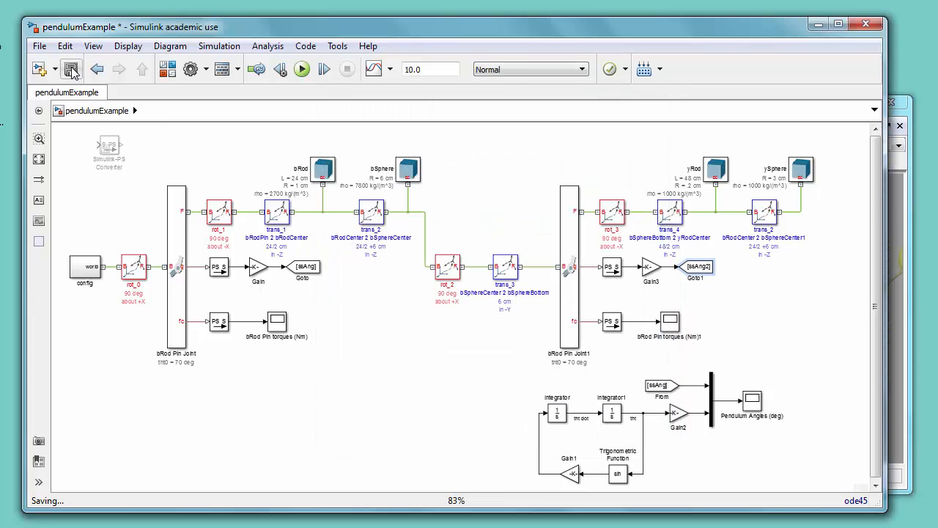
{"action": "left_click", "coordinate": [220, 47]}
{"action": "left_click", "coordinate": [227, 64]}
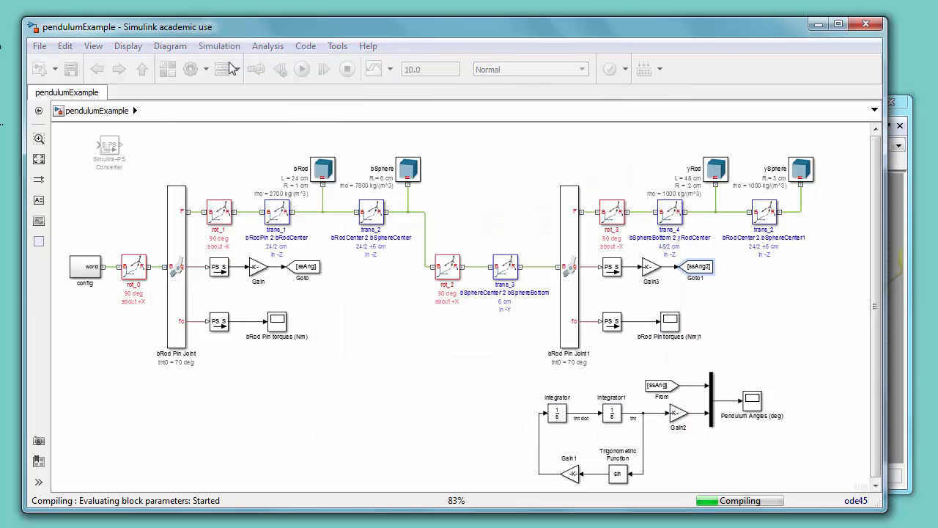
Step: Inspect the double pendulum and the trans_3 transform's B and F frame connections in Mechanics Explorer
{"action": "left_click", "coordinate": [899, 199]}
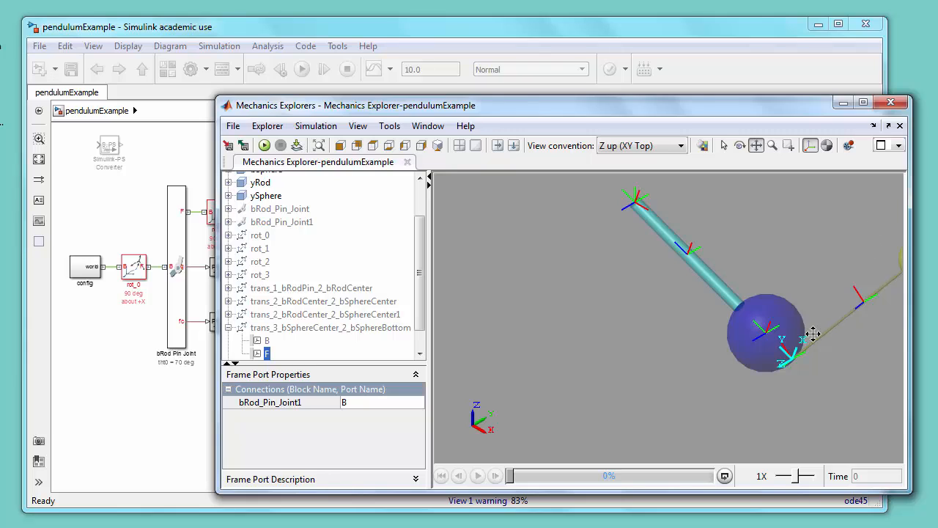
{"action": "left_click", "coordinate": [319, 146]}
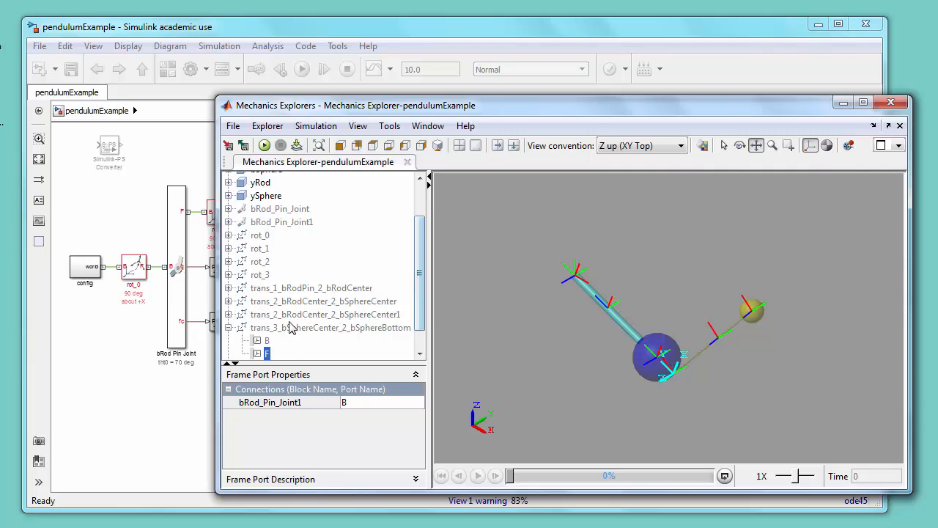
{"action": "left_click", "coordinate": [264, 341]}
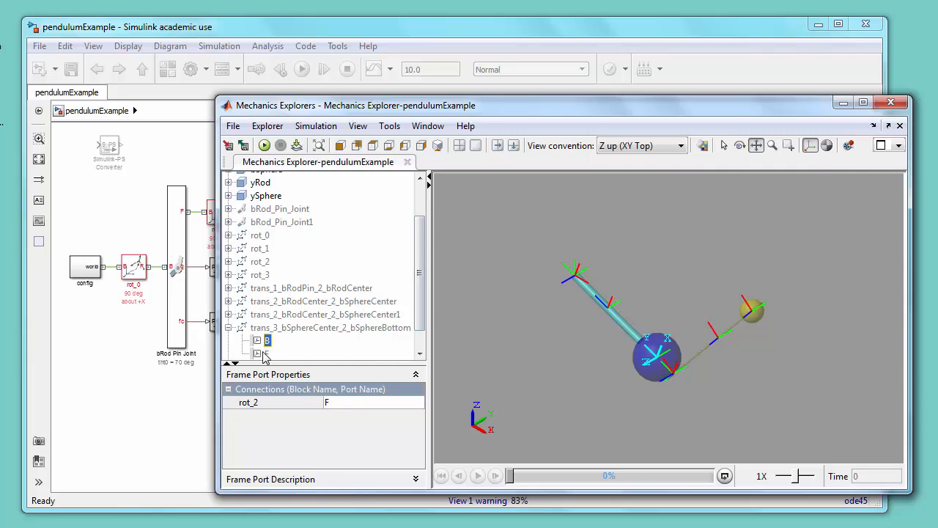
{"action": "left_click", "coordinate": [264, 353]}
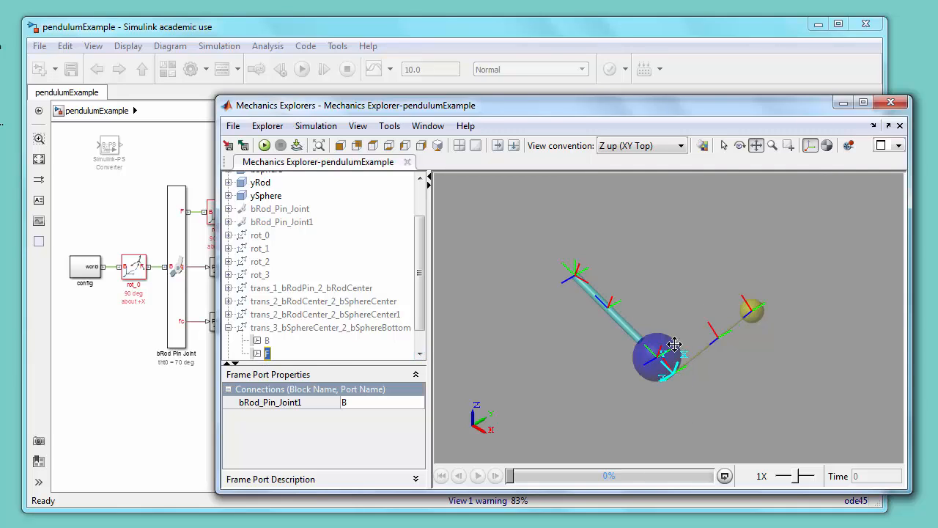
{"action": "left_click", "coordinate": [580, 35]}
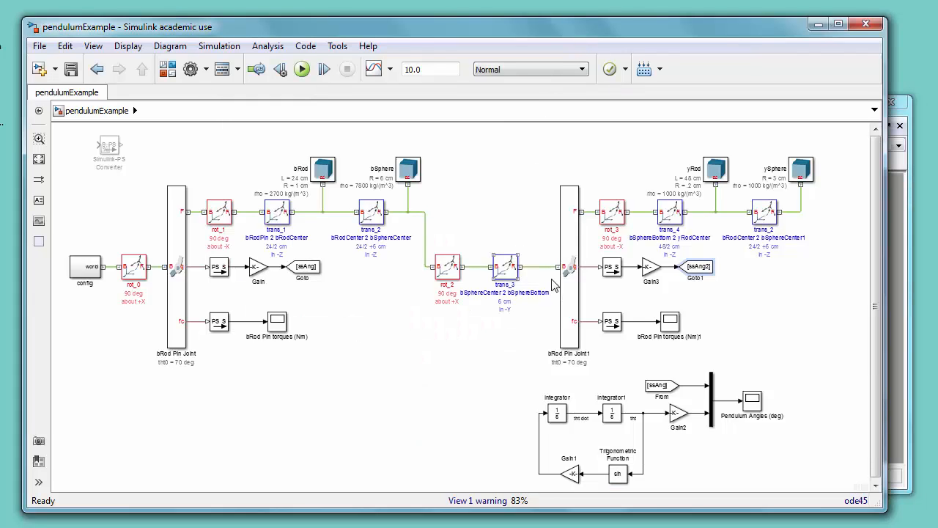
Step: Set the second pin joint's State Targets position value to -70 deg and confirm
{"action": "left_click", "coordinate": [571, 297]}
{"action": "double_click", "coordinate": [572, 297]}
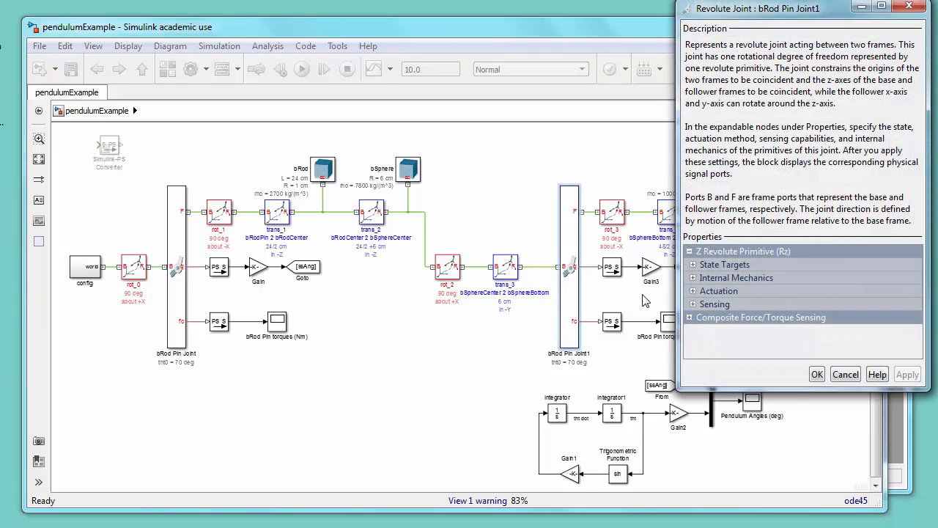
{"action": "left_click", "coordinate": [693, 264]}
{"action": "left_click", "coordinate": [697, 278]}
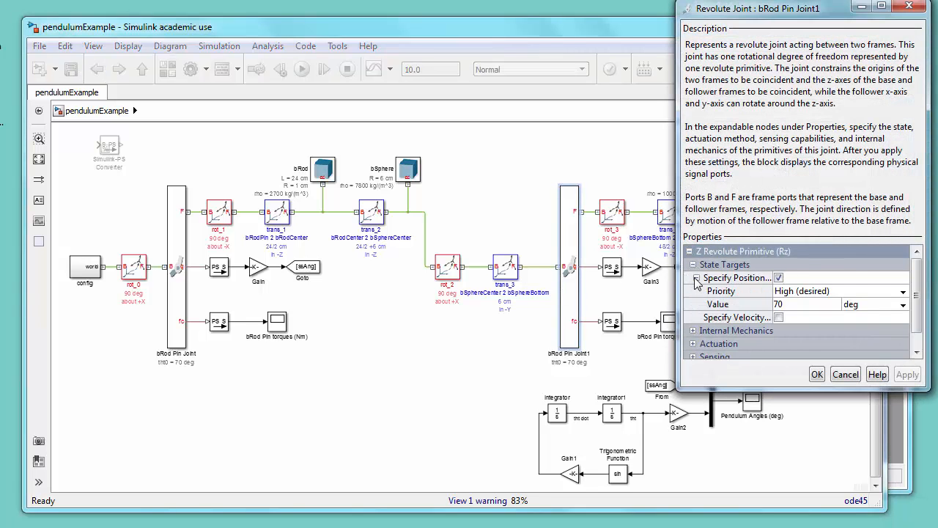
{"action": "left_click", "coordinate": [792, 306]}
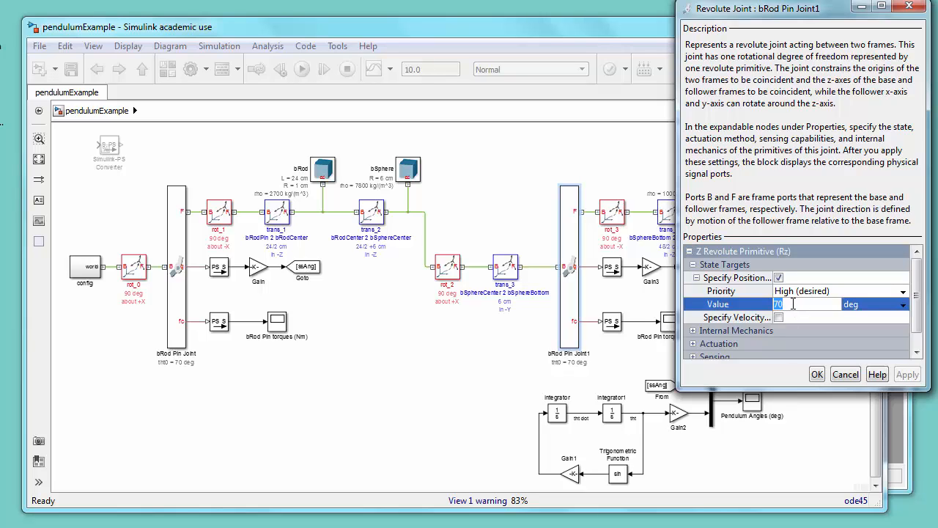
{"action": "type", "text": "-70"}
{"action": "left_click", "coordinate": [817, 375]}
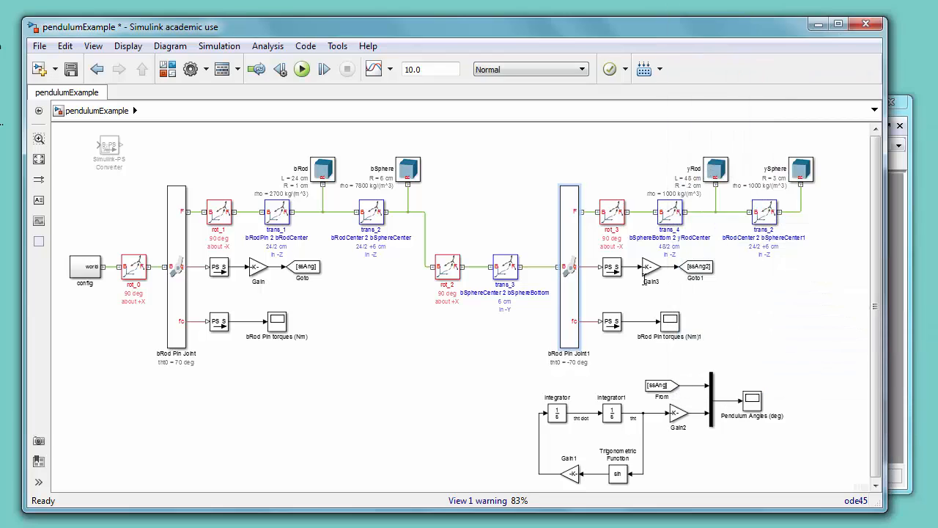
Step: Save the model, update the diagram, and fit the double pendulum to the Mechanics Explorer view
{"action": "left_click", "coordinate": [70, 69]}
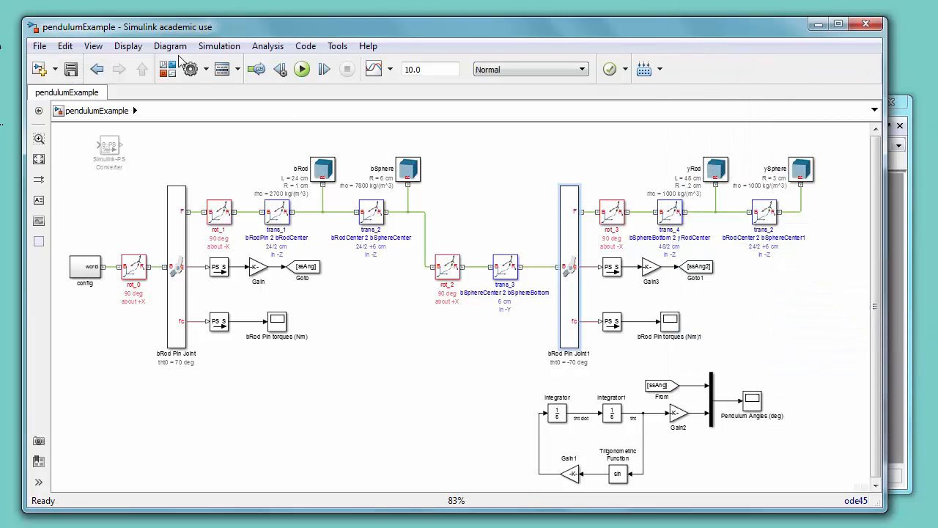
{"action": "left_click", "coordinate": [219, 47]}
{"action": "left_click", "coordinate": [222, 64]}
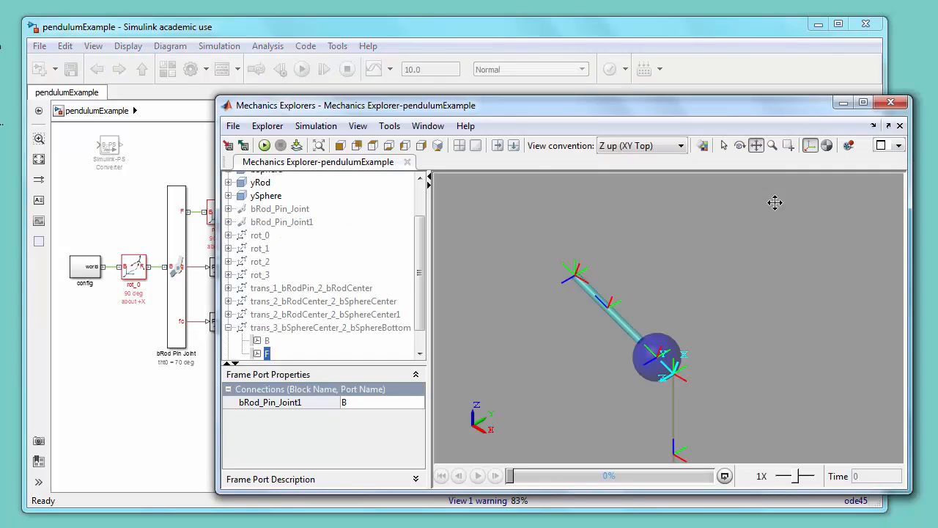
{"action": "left_click", "coordinate": [319, 145]}
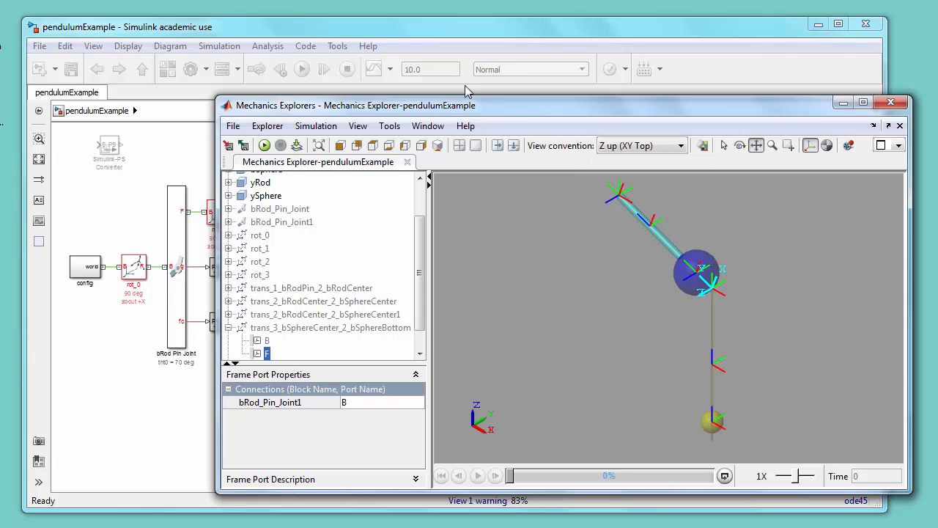
{"action": "left_click", "coordinate": [496, 36]}
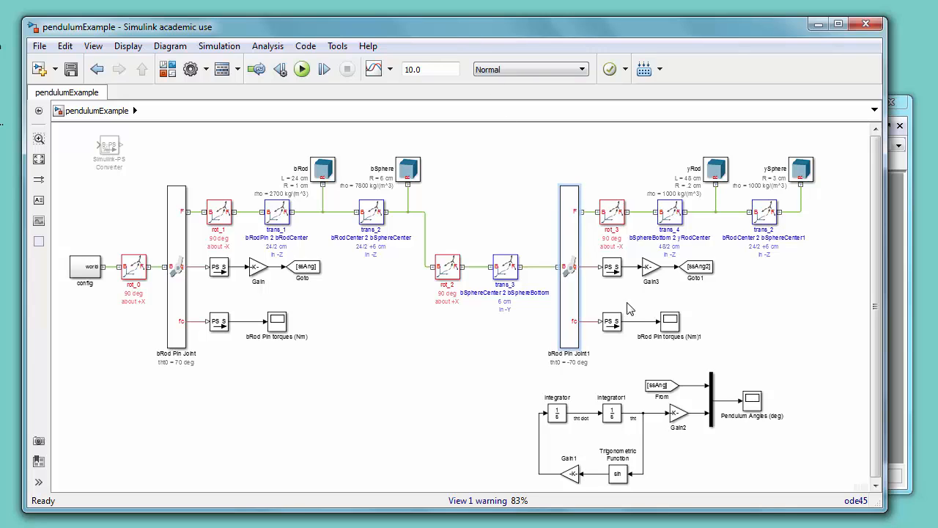
Step: Rename the second torque scope to yRod Pin torques (Nm)
{"action": "left_click", "coordinate": [647, 338]}
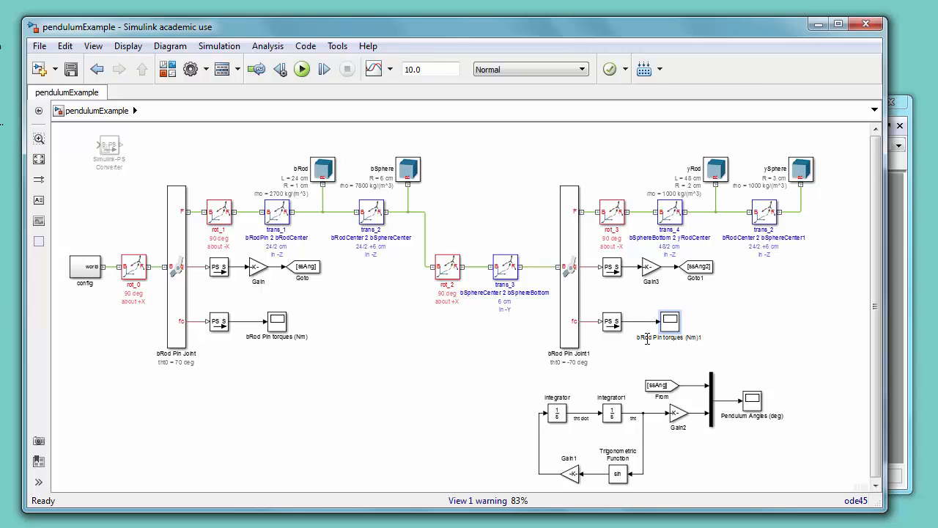
{"action": "key", "text": "BackSpace"}
{"action": "type", "text": "y"}
{"action": "left_click", "coordinate": [722, 366]}
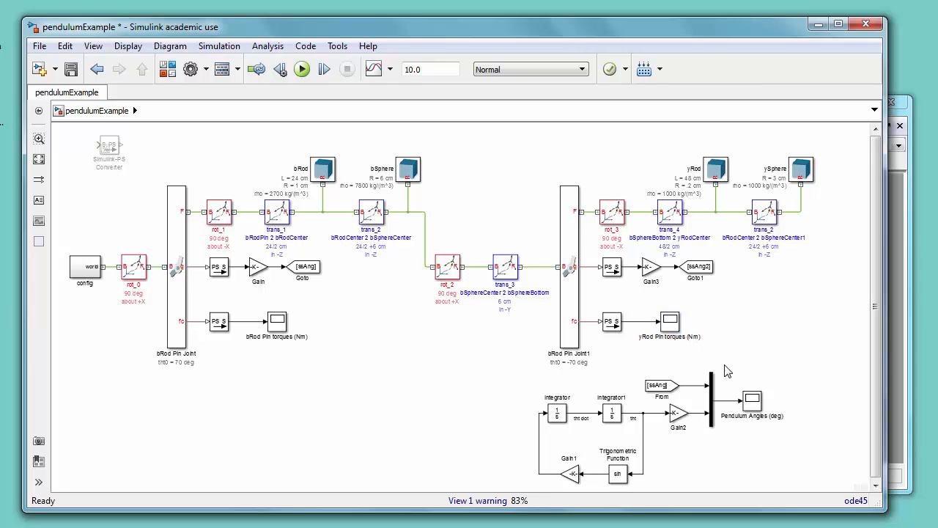
Step: Set the Mux block's number of inputs to 3
{"action": "double_click", "coordinate": [711, 399]}
{"action": "key", "text": "BackSpace"}
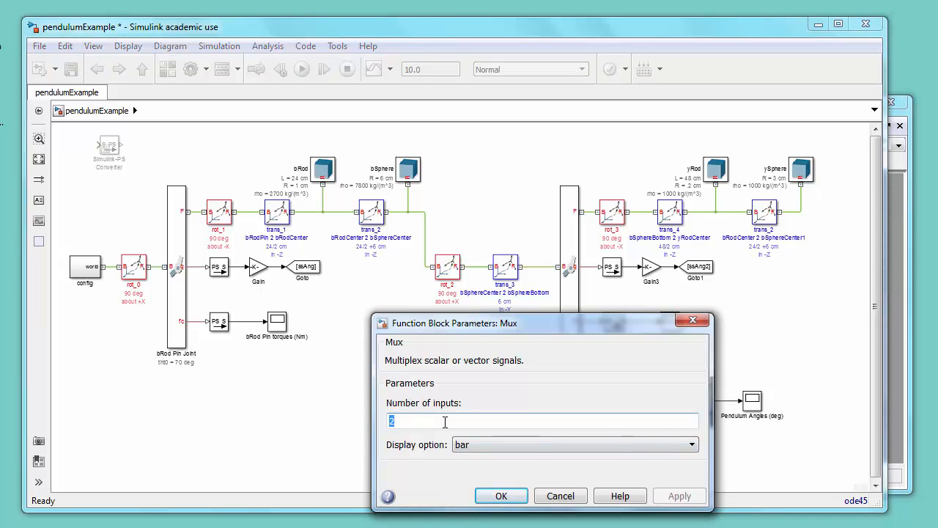
{"action": "type", "text": "3"}
{"action": "key", "text": "Return"}
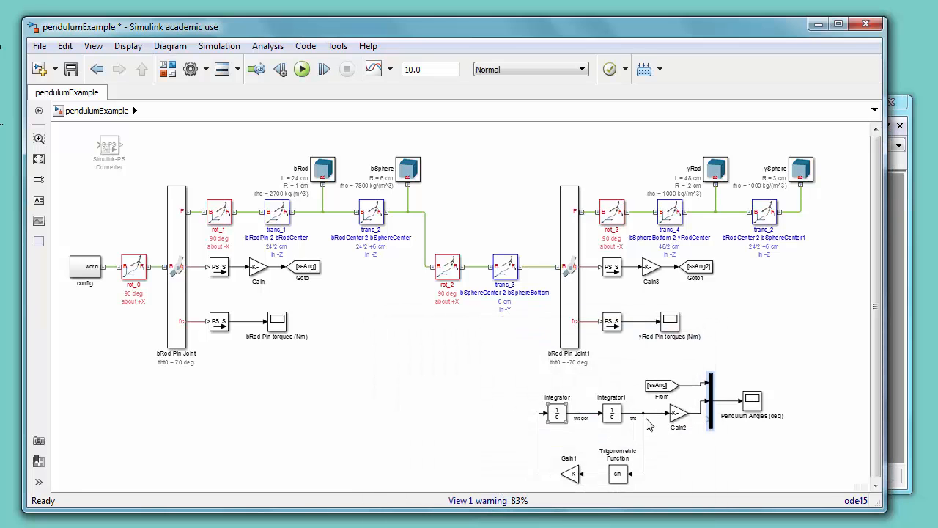
Step: Rearrange the Mux and Pendulum Angles scope and add a copy of the From block below Gain2
{"action": "left_click_drag", "start_coordinate": [705, 430], "coordinate": [711, 454]}
{"action": "left_click_drag", "start_coordinate": [753, 405], "coordinate": [766, 417]}
{"action": "left_click", "coordinate": [658, 389]}
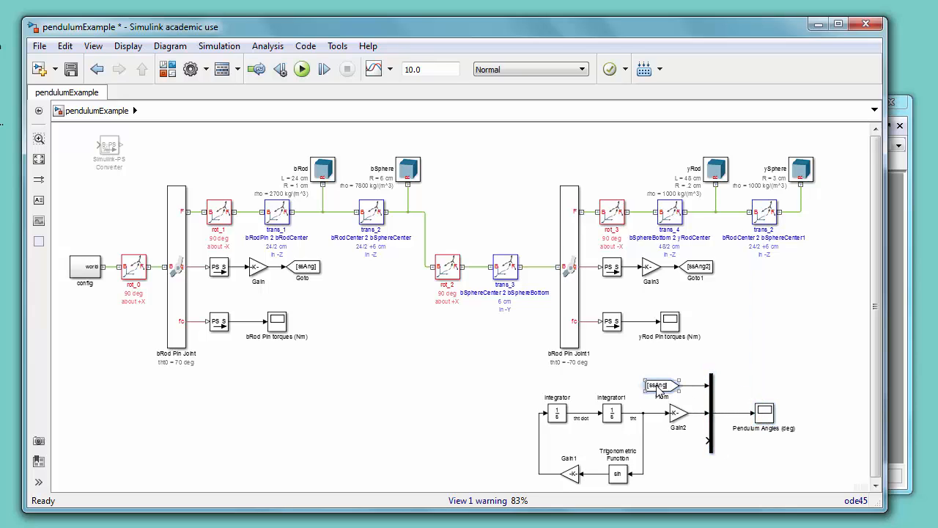
{"action": "left_click_drag", "start_coordinate": [659, 388], "coordinate": [666, 449]}
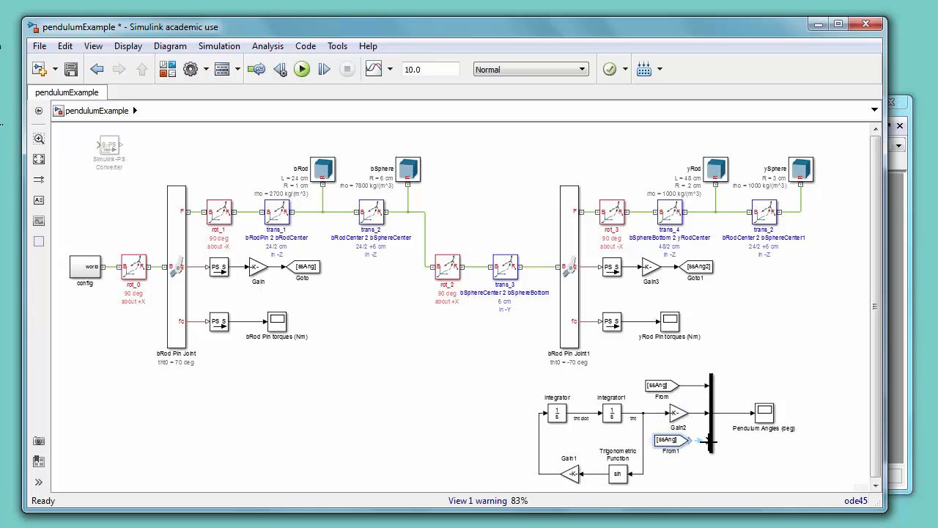
{"action": "left_click", "coordinate": [713, 402]}
{"action": "left_click_drag", "start_coordinate": [717, 402], "coordinate": [734, 401]}
{"action": "left_click", "coordinate": [673, 442]}
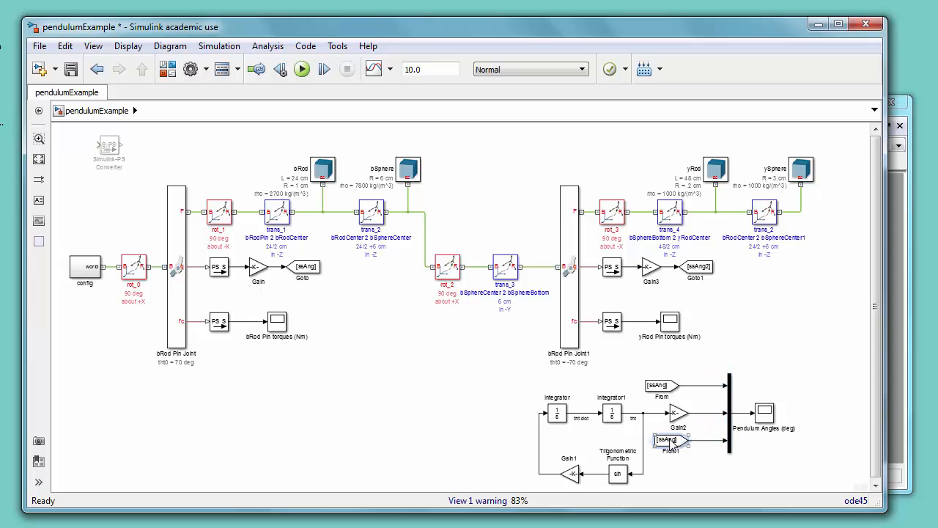
Step: Set the copied From block's Goto tag to ssAng2
{"action": "double_click", "coordinate": [673, 443]}
{"action": "left_click", "coordinate": [603, 405]}
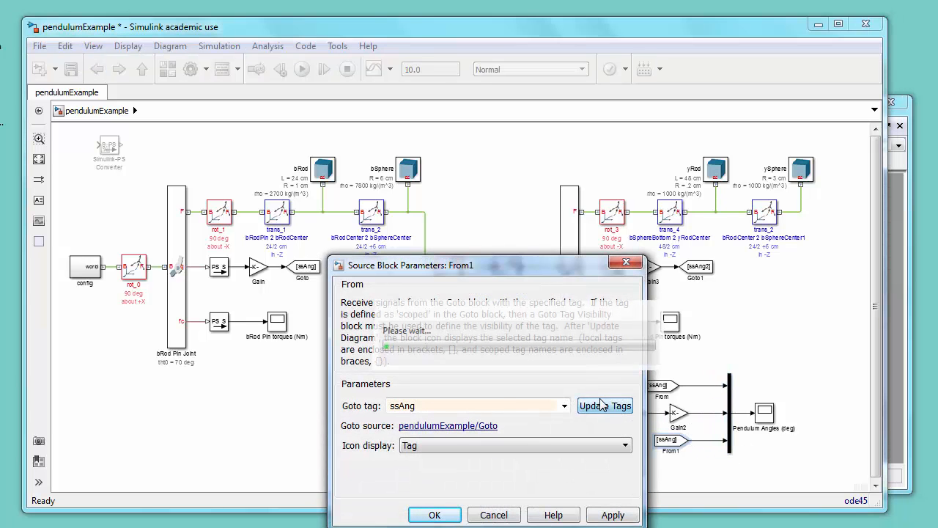
{"action": "left_click", "coordinate": [564, 405]}
{"action": "left_click", "coordinate": [444, 480]}
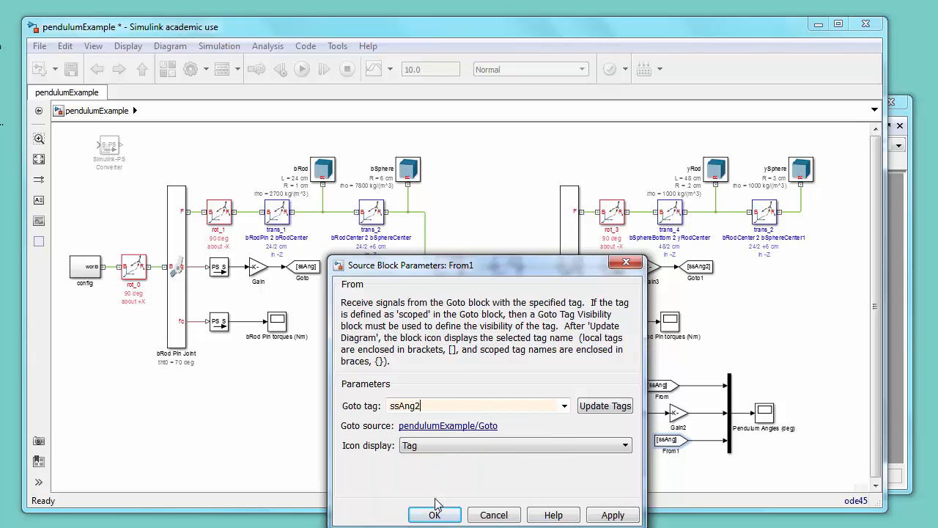
{"action": "left_click", "coordinate": [435, 514]}
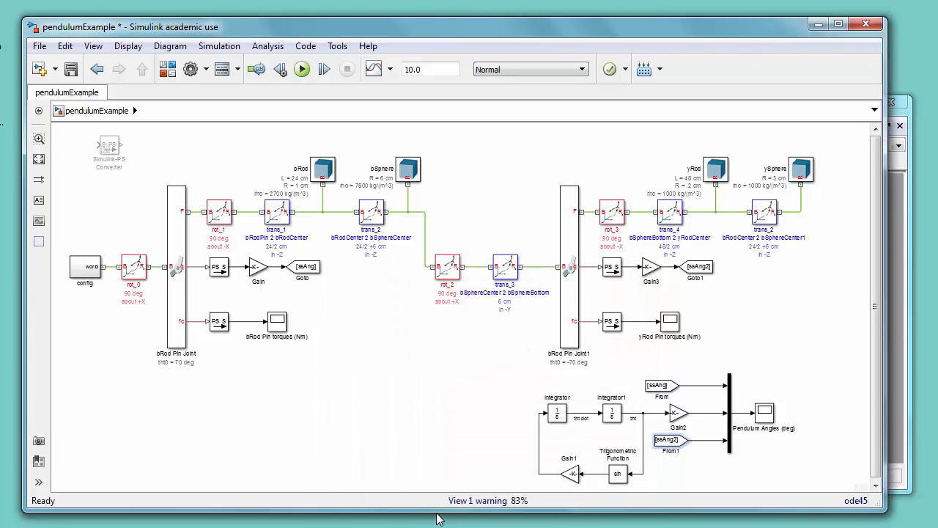
Step: Label the Mux input signals First True Ang, Simulink Approx Ang and Second True Ang
{"action": "left_click", "coordinate": [699, 385]}
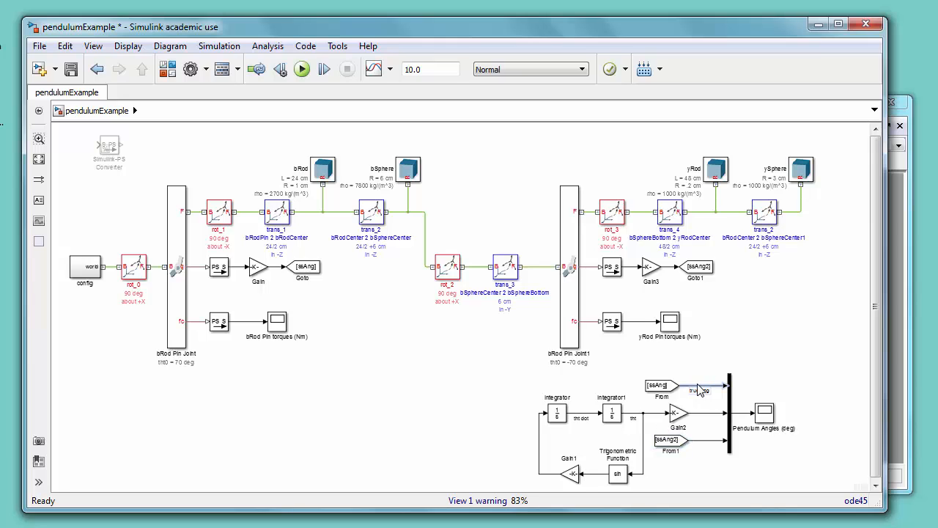
{"action": "left_click", "coordinate": [700, 414]}
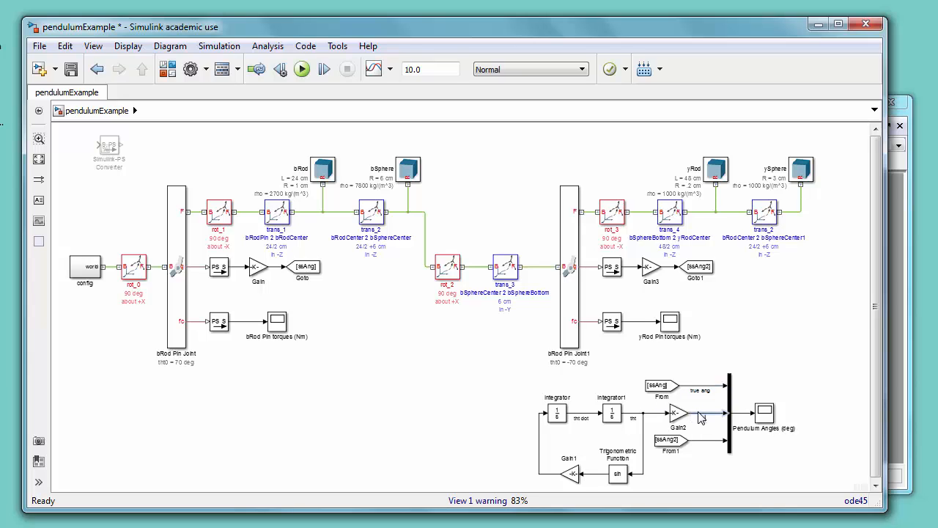
{"action": "double_click", "coordinate": [705, 416]}
{"action": "type", "text": "Simulink approx Ang"}
Step: Run the simulation and open the Pendulum Angles scope with autoscaled axes
{"action": "key", "text": "ctrl+t"}
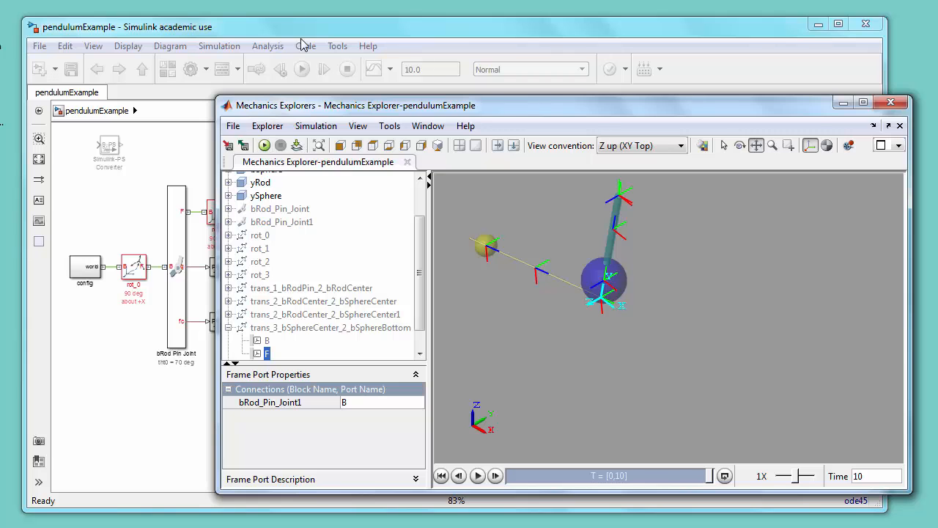
{"action": "left_click", "coordinate": [468, 39]}
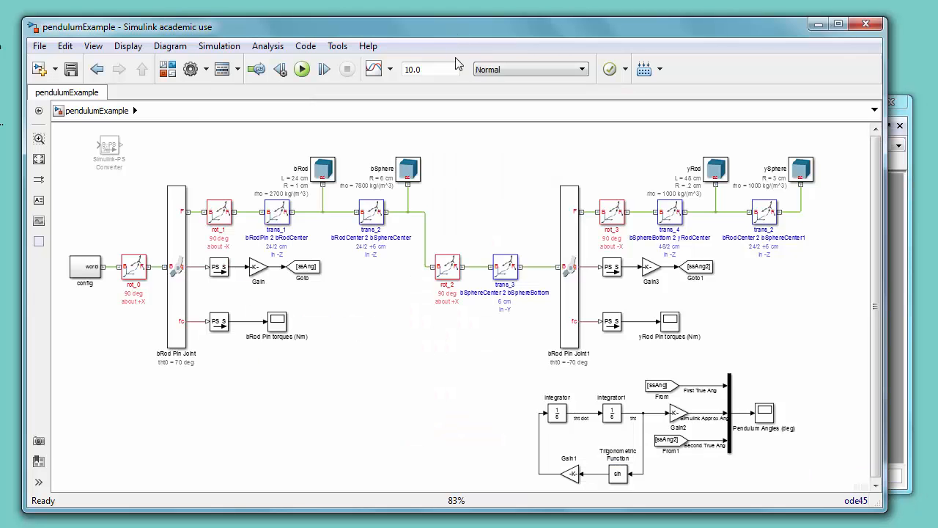
{"action": "double_click", "coordinate": [765, 412]}
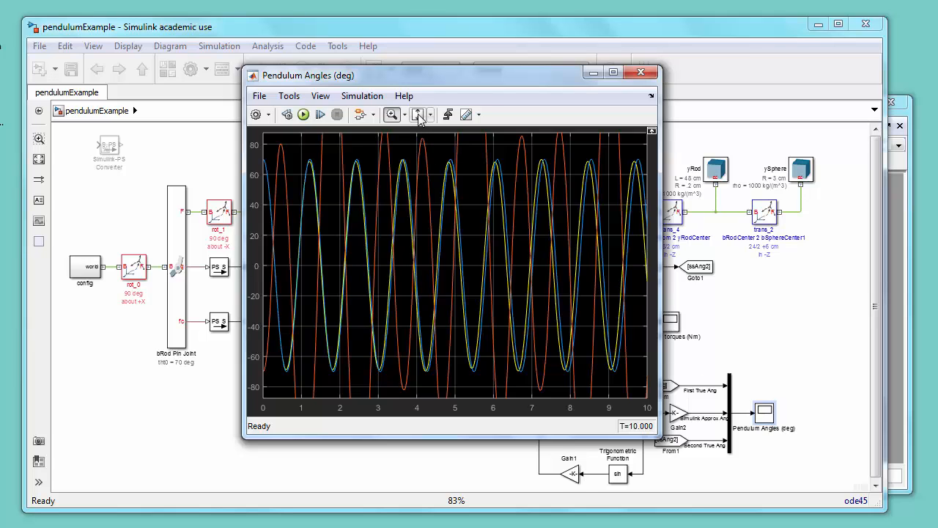
{"action": "left_click", "coordinate": [417, 115]}
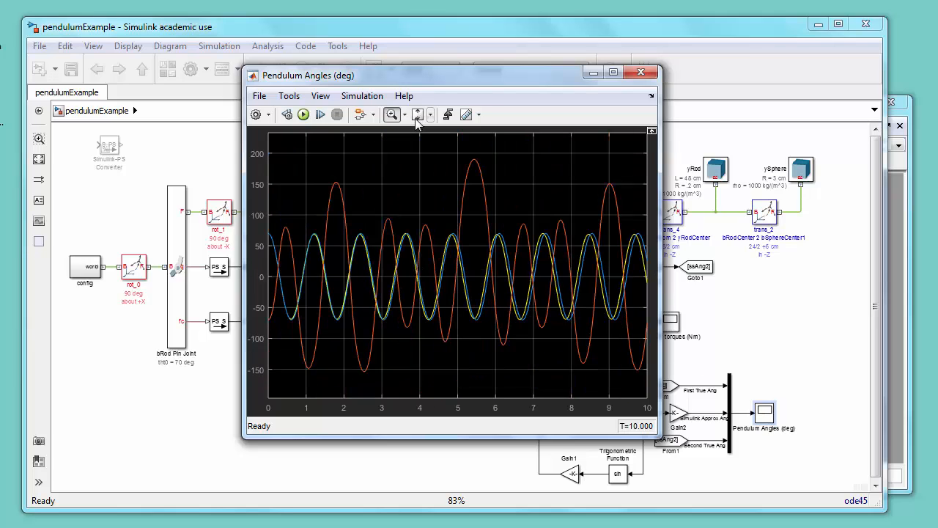
Step: Enable Show legend in the scope's display configuration, then zoom and rescale the plot
{"action": "left_click", "coordinate": [256, 116]}
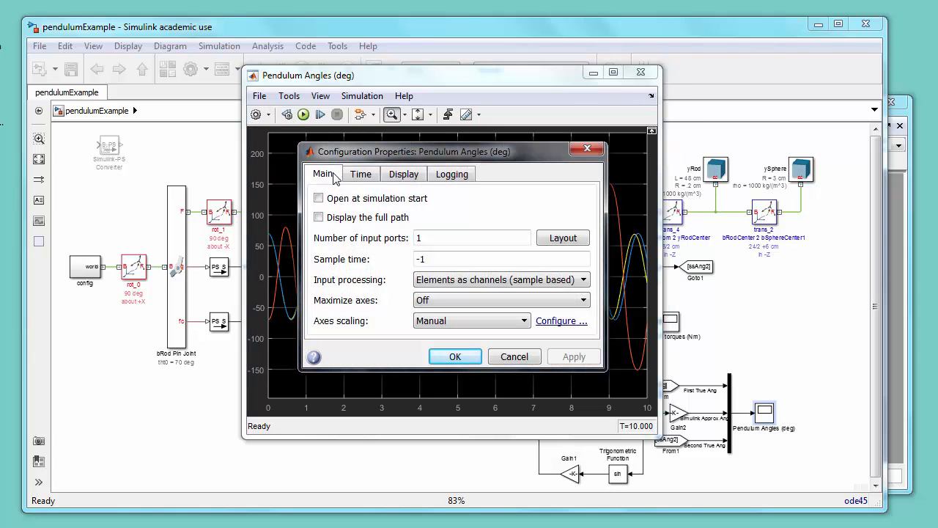
{"action": "left_click", "coordinate": [403, 174]}
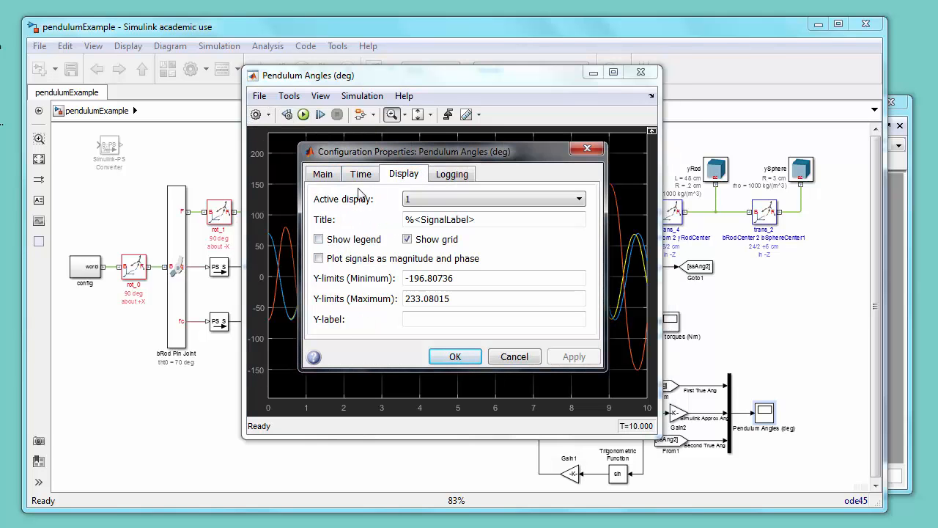
{"action": "left_click", "coordinate": [318, 239]}
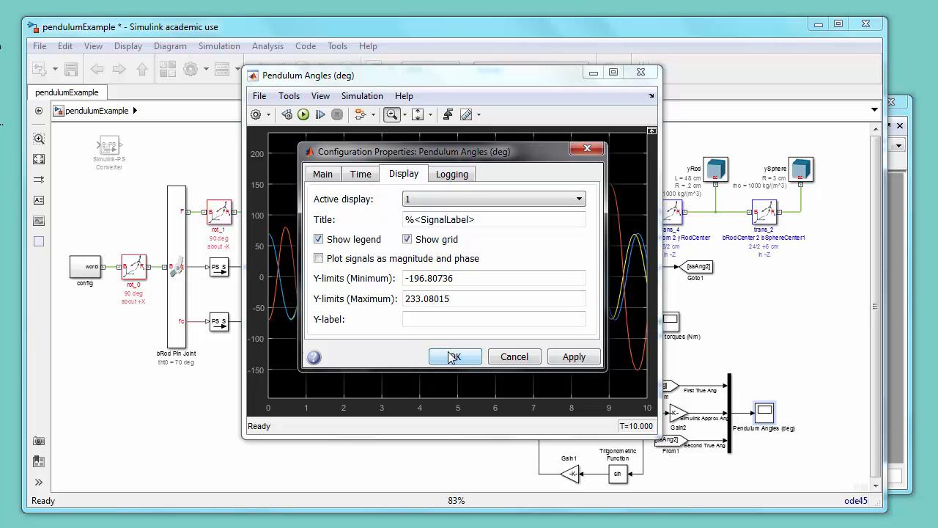
{"action": "left_click", "coordinate": [452, 357]}
{"action": "left_click", "coordinate": [453, 357]}
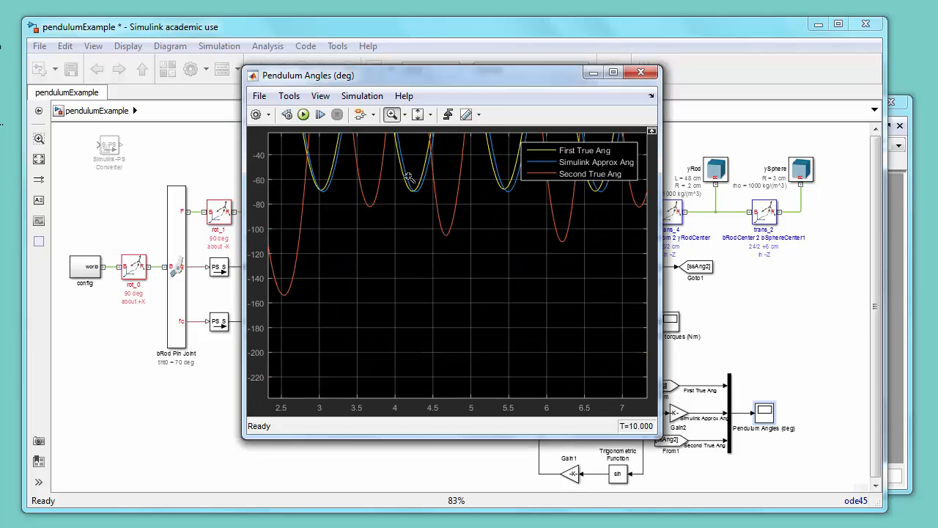
{"action": "double_click", "coordinate": [413, 230]}
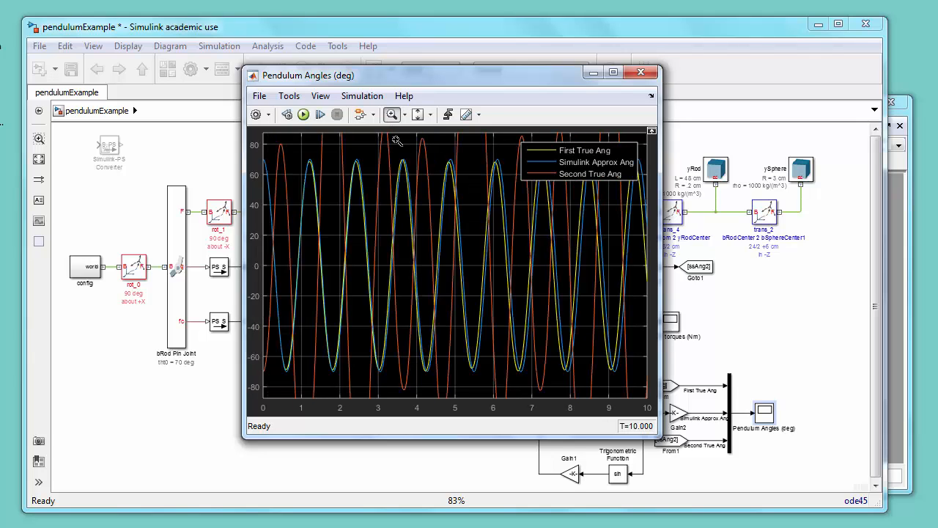
{"action": "left_click", "coordinate": [418, 114]}
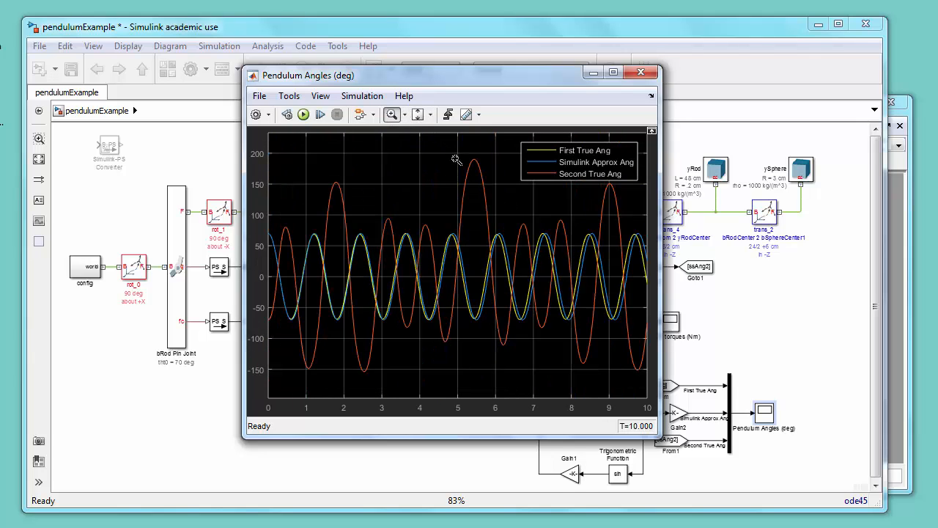
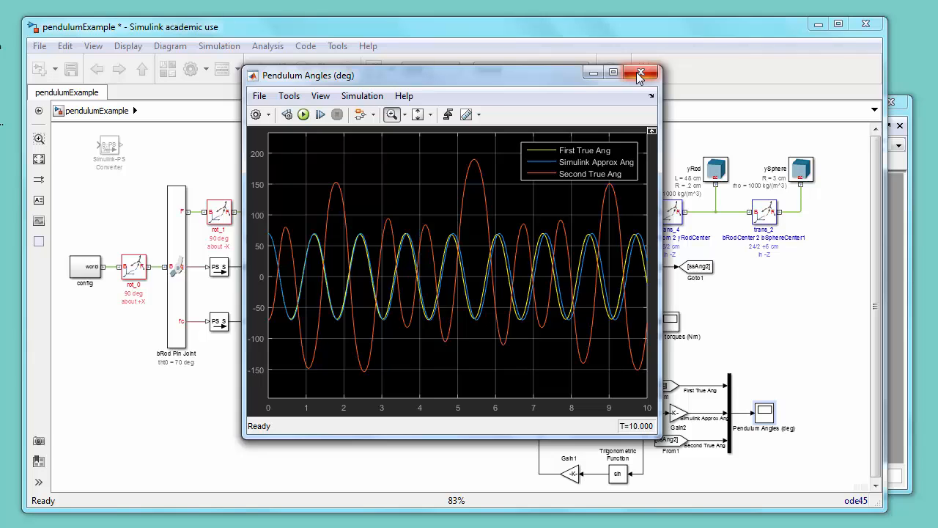
Step: Close the scope and enclose the first rod, sphere and joint blocks in a resized area annotation
{"action": "left_click", "coordinate": [640, 74]}
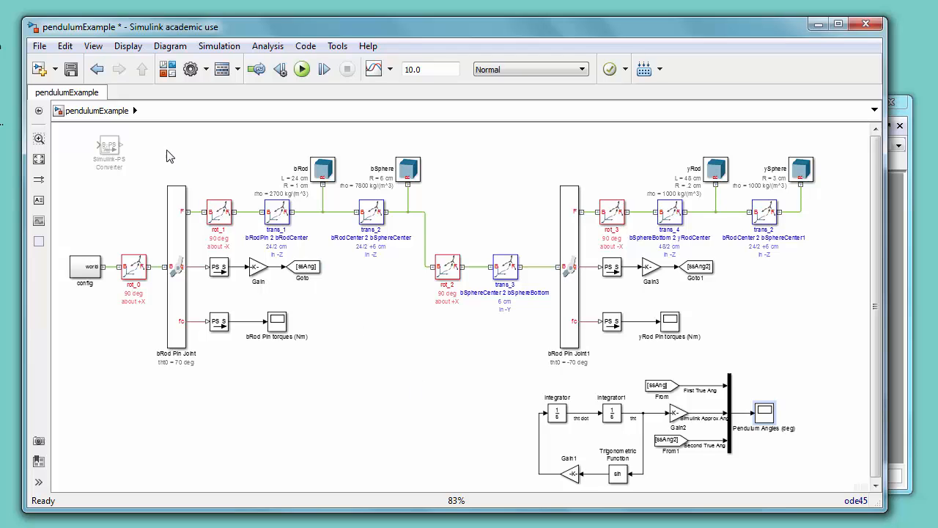
{"action": "left_click_drag", "start_coordinate": [163, 144], "coordinate": [409, 378]}
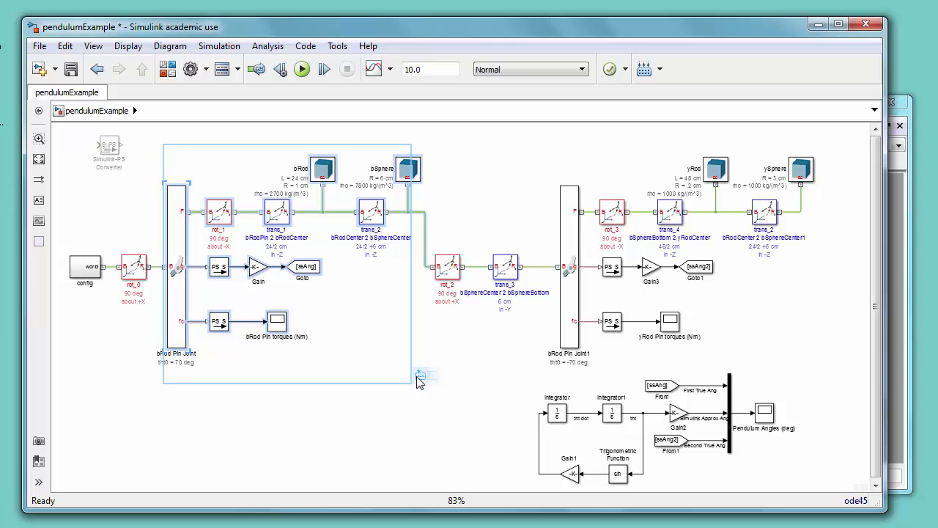
{"action": "mouse_move", "coordinate": [419, 375]}
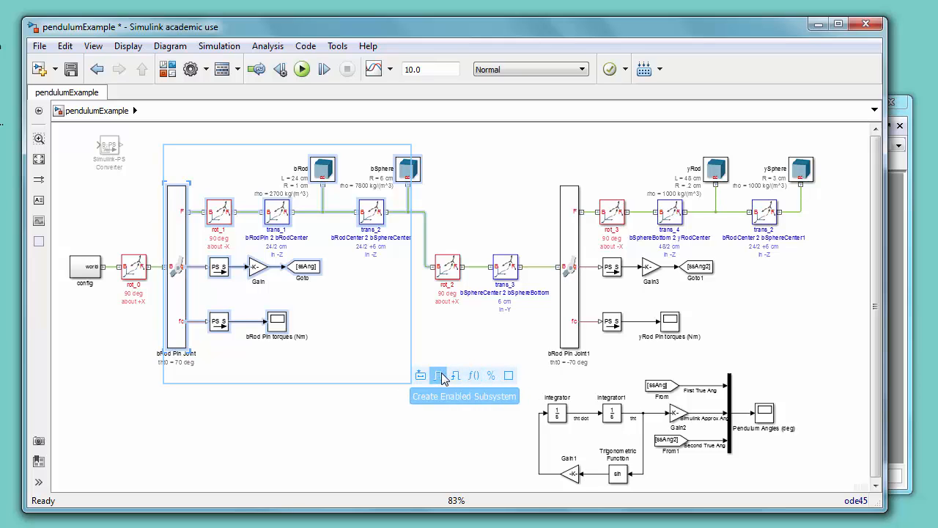
{"action": "left_click", "coordinate": [508, 376]}
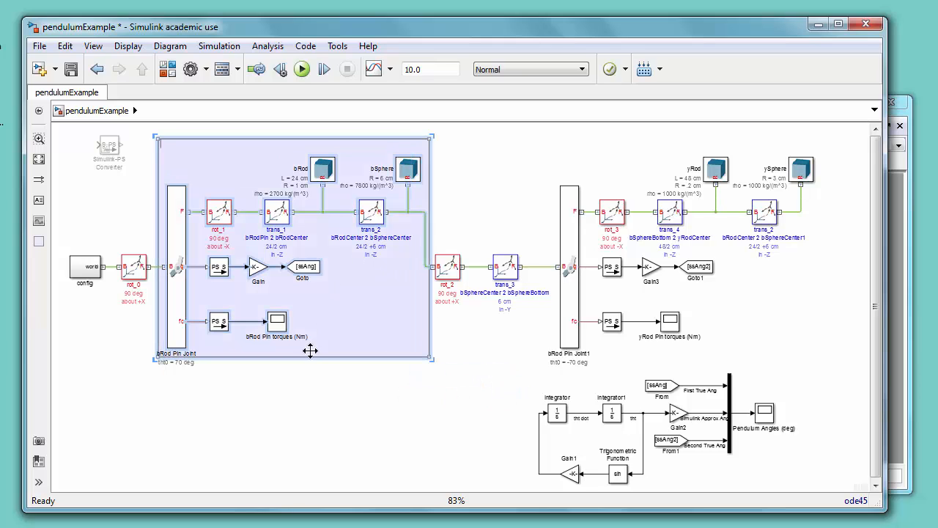
{"action": "left_click_drag", "start_coordinate": [431, 359], "coordinate": [430, 374]}
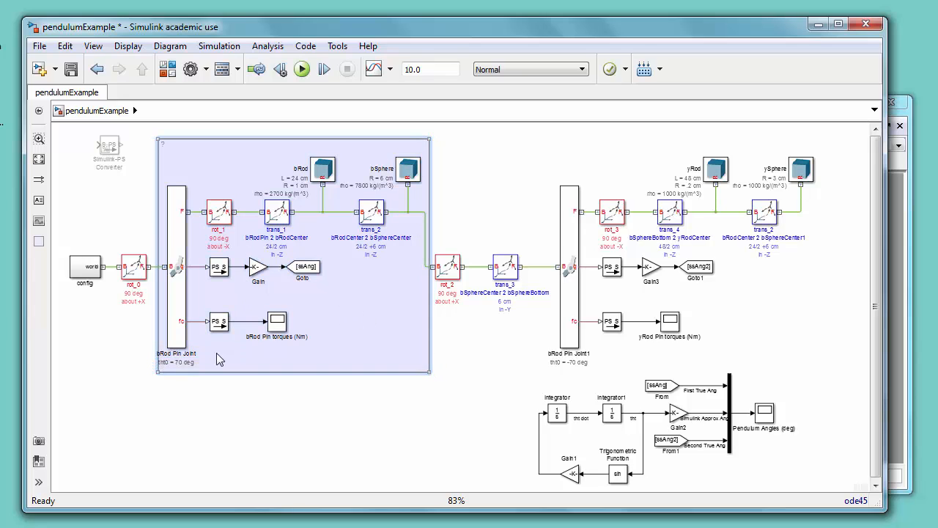
{"action": "left_click_drag", "start_coordinate": [155, 374], "coordinate": [151, 374]}
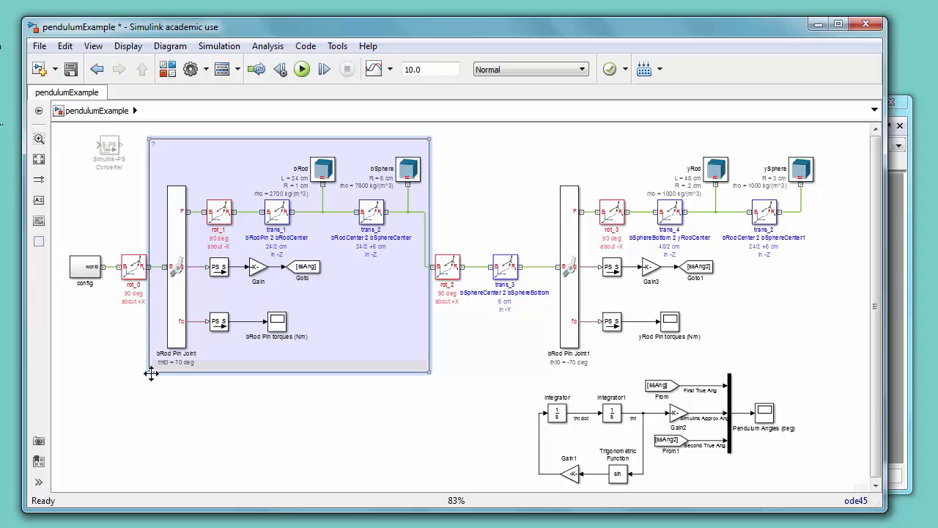
Step: Rearrange the world frame blocks and shift the equation-based pendulum model blocks toward the right of the diagram
{"action": "mouse_move", "coordinate": [101, 258]}
{"action": "left_mouse_down"}
{"action": "mouse_move", "coordinate": [152, 281]}
{"action": "mouse_move", "coordinate": [112, 273]}
{"action": "left_mouse_up"}
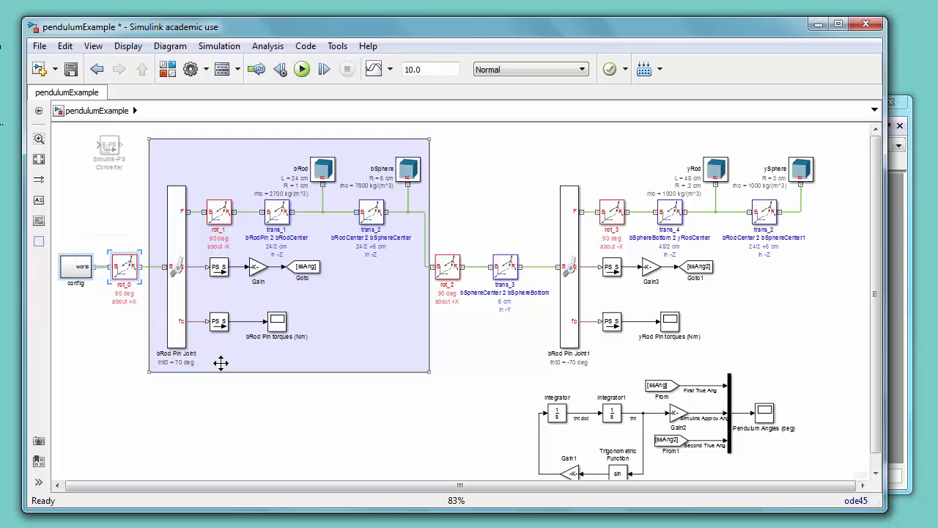
{"action": "left_click", "coordinate": [211, 420]}
{"action": "key", "text": "space"}
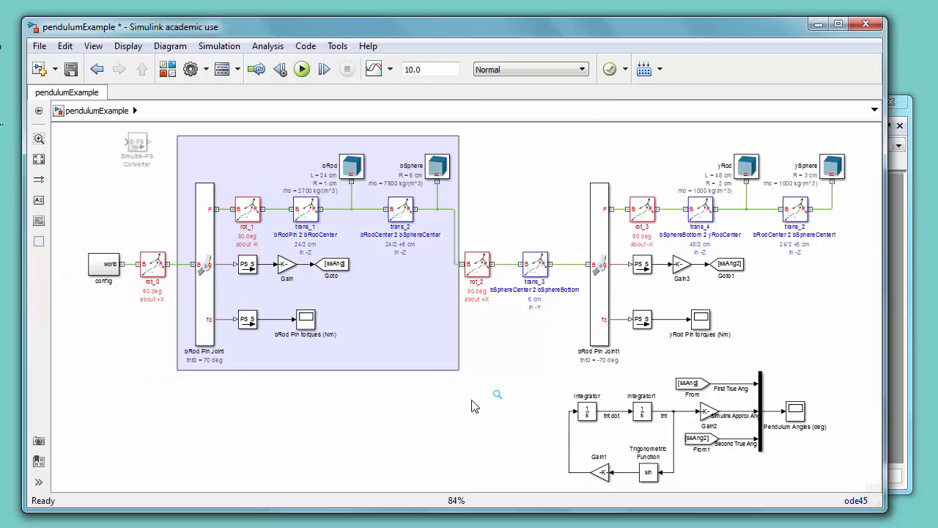
{"action": "left_click_drag", "start_coordinate": [544, 377], "coordinate": [808, 469]}
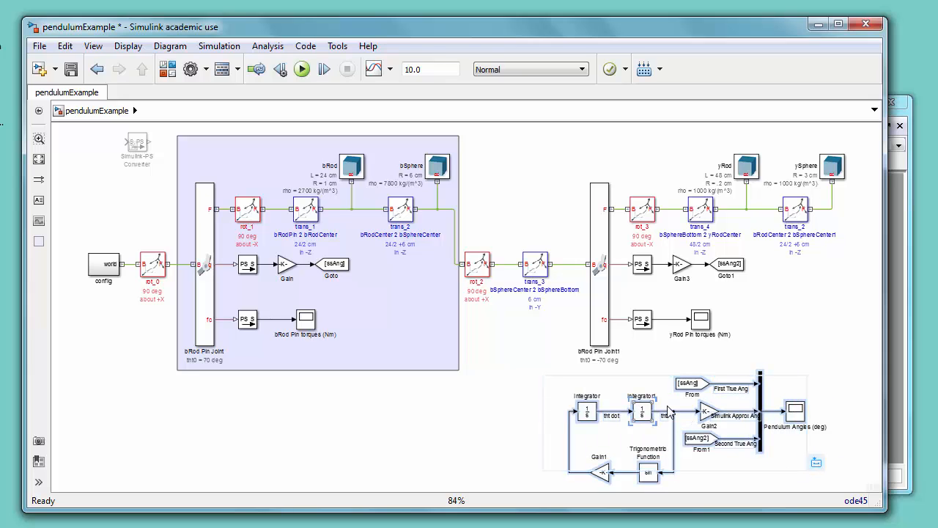
{"action": "left_click_drag", "start_coordinate": [648, 414], "coordinate": [748, 414]}
{"action": "left_click", "coordinate": [579, 414]}
{"action": "key", "text": "space"}
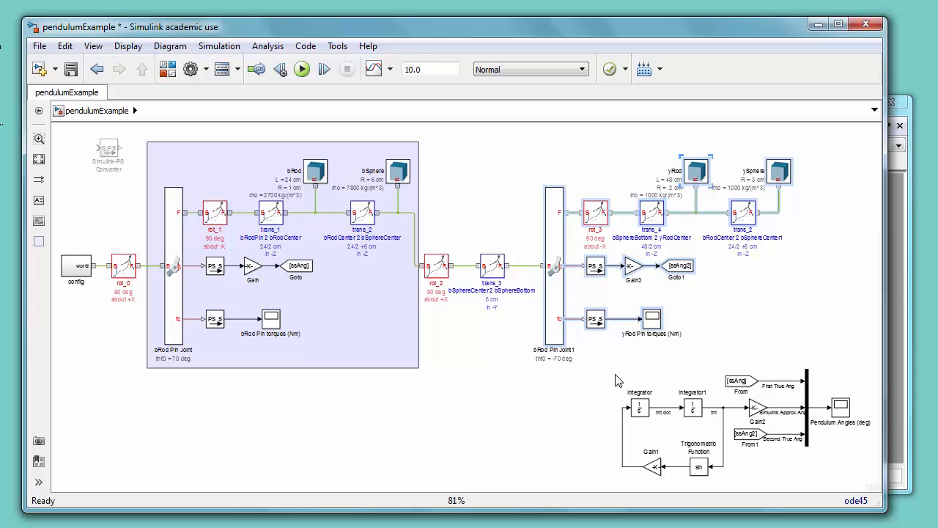
{"action": "left_click_drag", "start_coordinate": [616, 380], "coordinate": [855, 480]}
{"action": "left_click_drag", "start_coordinate": [690, 410], "coordinate": [743, 409]}
{"action": "left_click", "coordinate": [611, 399]}
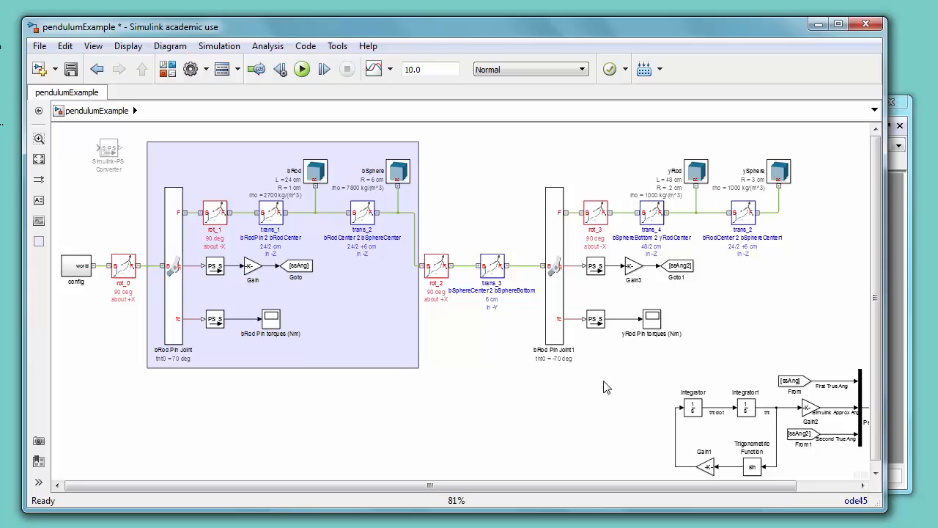
{"action": "key", "text": "space"}
Step: Enclose the second rod, sphere and joint blocks in an area annotation labelled Yellow Rod and Sphere
{"action": "left_click_drag", "start_coordinate": [560, 198], "coordinate": [739, 346]}
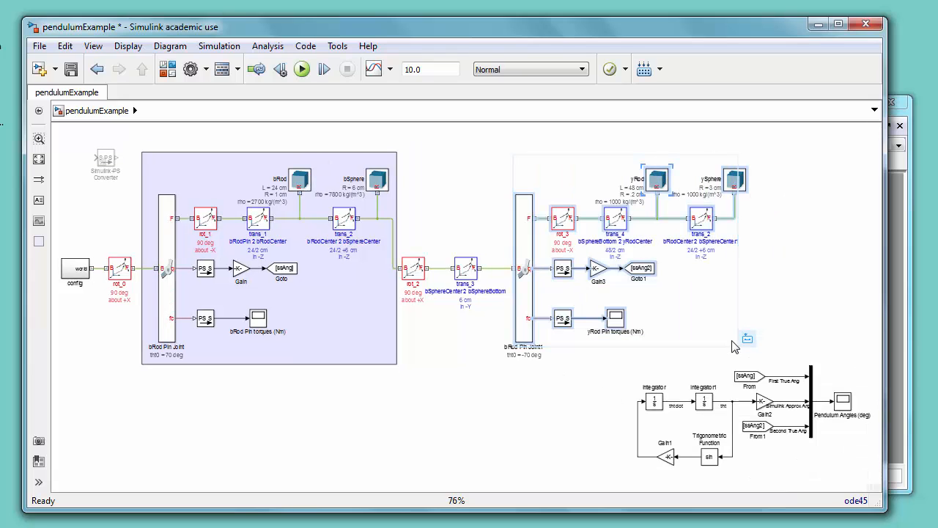
{"action": "left_click", "coordinate": [835, 338]}
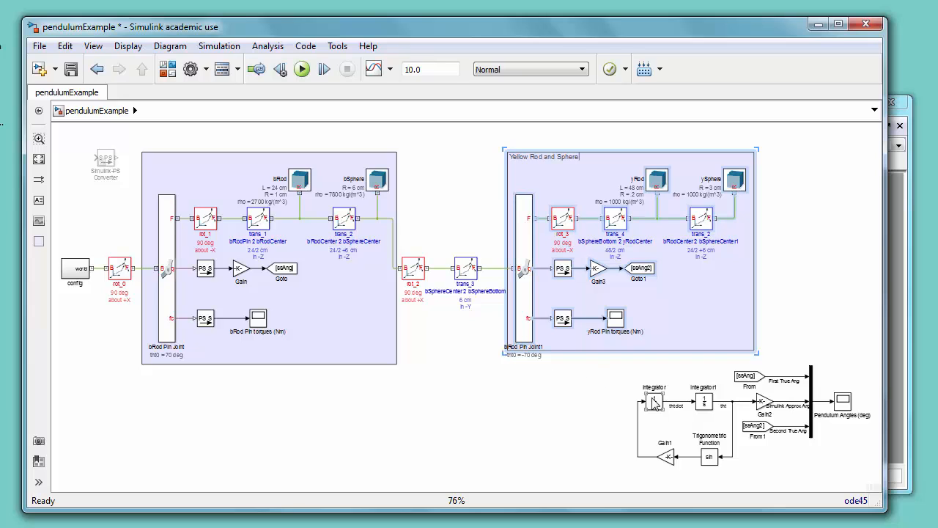
{"action": "left_click", "coordinate": [537, 399]}
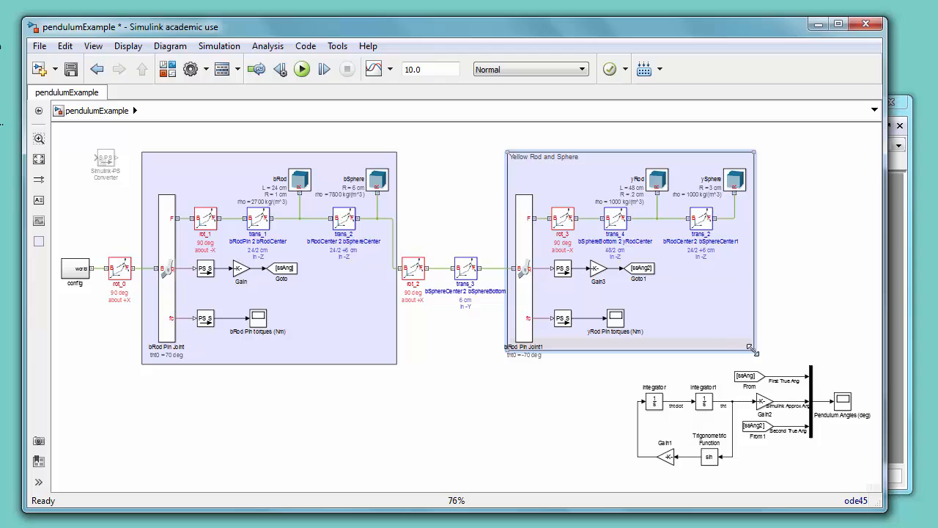
{"action": "left_click_drag", "start_coordinate": [753, 349], "coordinate": [756, 359]}
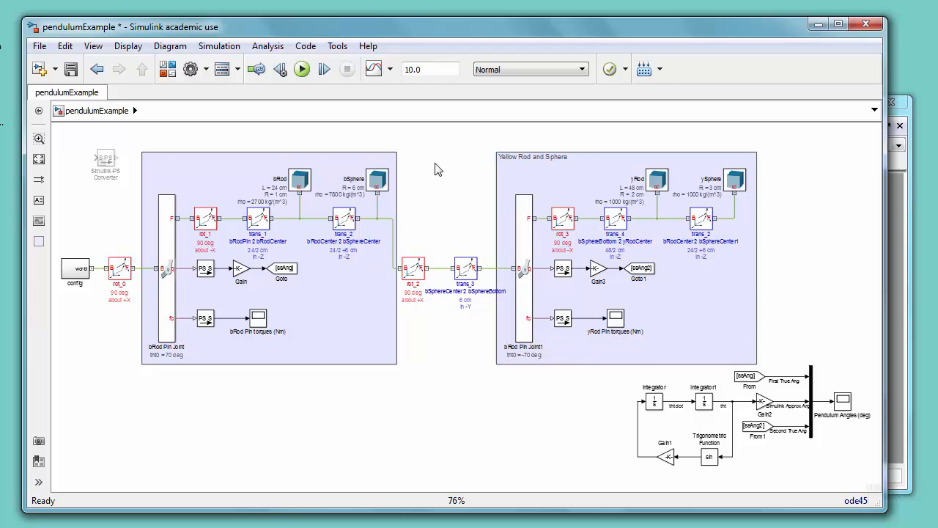
Step: Duplicate the first pendulum section, including its area and blocks, below the existing diagram
{"action": "left_click_drag", "start_coordinate": [432, 157], "coordinate": [121, 368]}
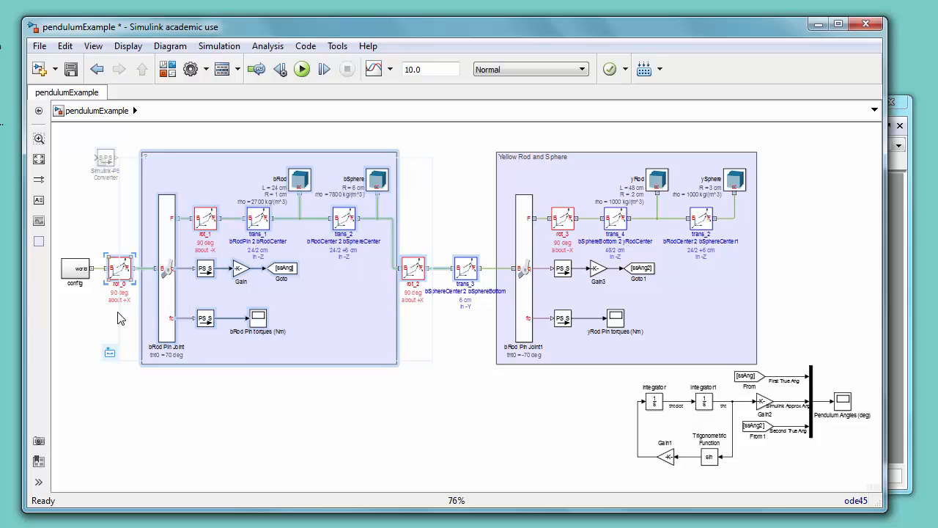
{"action": "left_click_drag", "start_coordinate": [121, 318], "coordinate": [123, 513]}
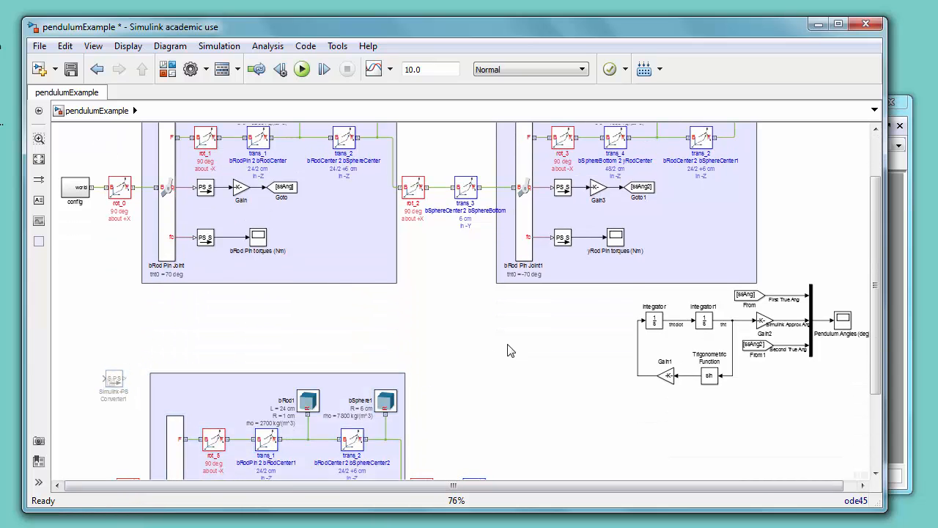
{"action": "key", "text": "space"}
{"action": "left_click_drag", "start_coordinate": [190, 318], "coordinate": [489, 472]}
{"action": "left_click", "coordinate": [438, 432]}
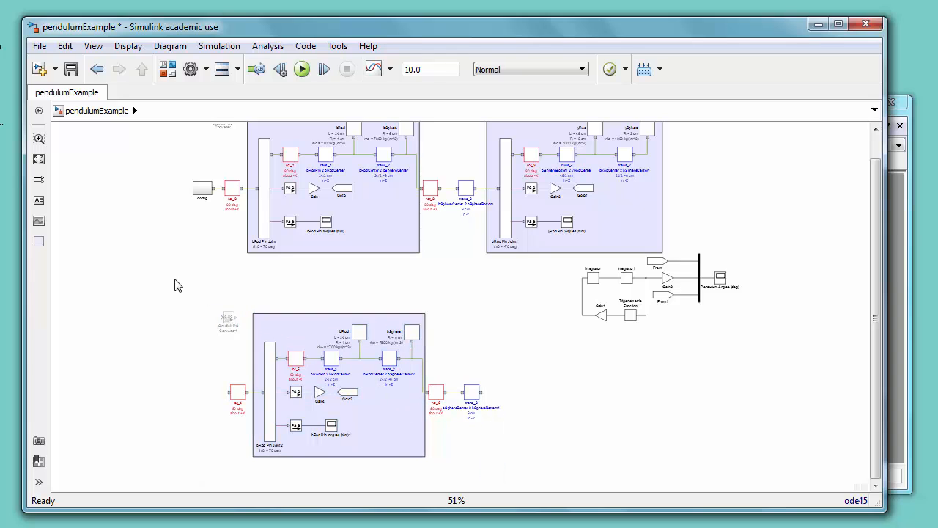
{"action": "left_click_drag", "start_coordinate": [183, 287], "coordinate": [495, 469]}
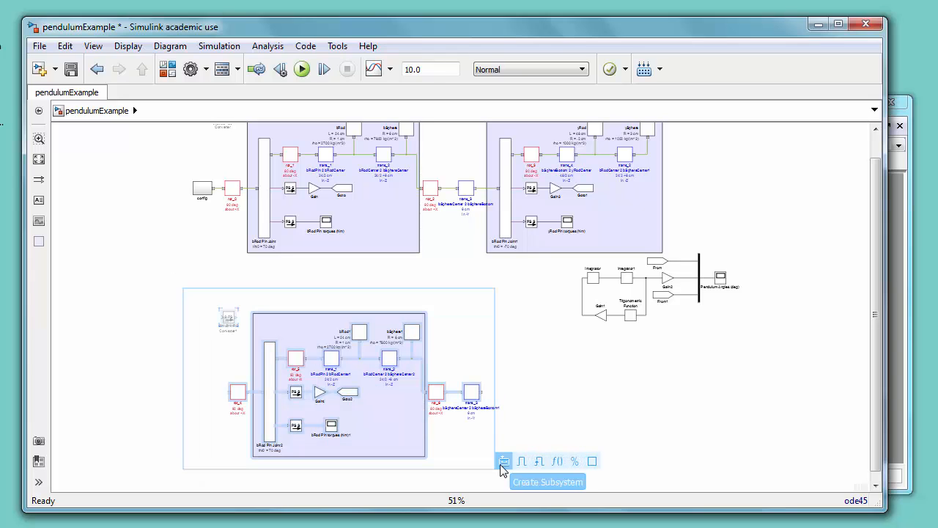
{"action": "left_click", "coordinate": [504, 462]}
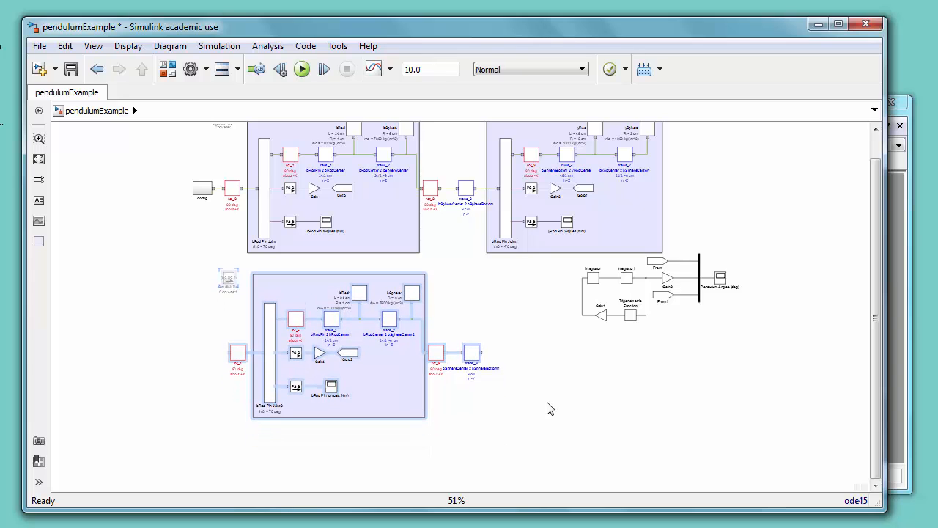
Step: Delete the duplicate's Simulink-PS Converter, its leading rotation block and its area annotation
{"action": "key", "text": "space"}
{"action": "left_click_drag", "start_coordinate": [173, 310], "coordinate": [205, 345]}
{"action": "key", "text": "Delete"}
{"action": "left_click_drag", "start_coordinate": [174, 389], "coordinate": [220, 422]}
{"action": "key", "text": "Delete"}
{"action": "left_click", "coordinate": [248, 323]}
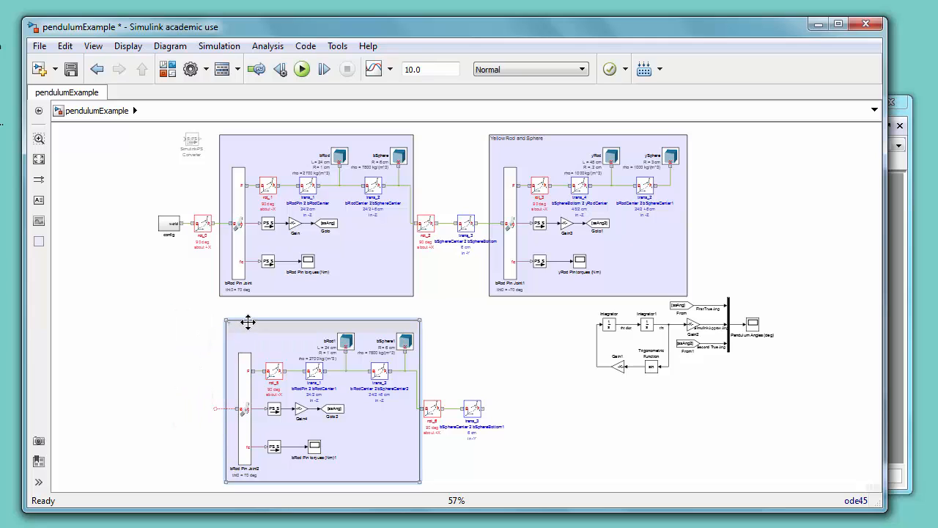
{"action": "key", "text": "Delete"}
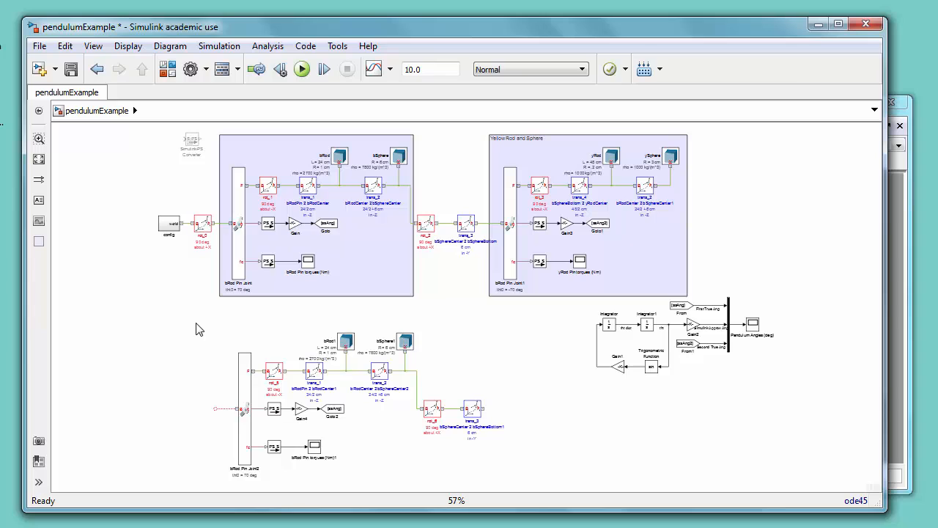
Step: Comment out the copied rod solid block bRod1
{"action": "left_click_drag", "start_coordinate": [323, 319], "coordinate": [352, 359]}
{"action": "mouse_move", "coordinate": [359, 347]}
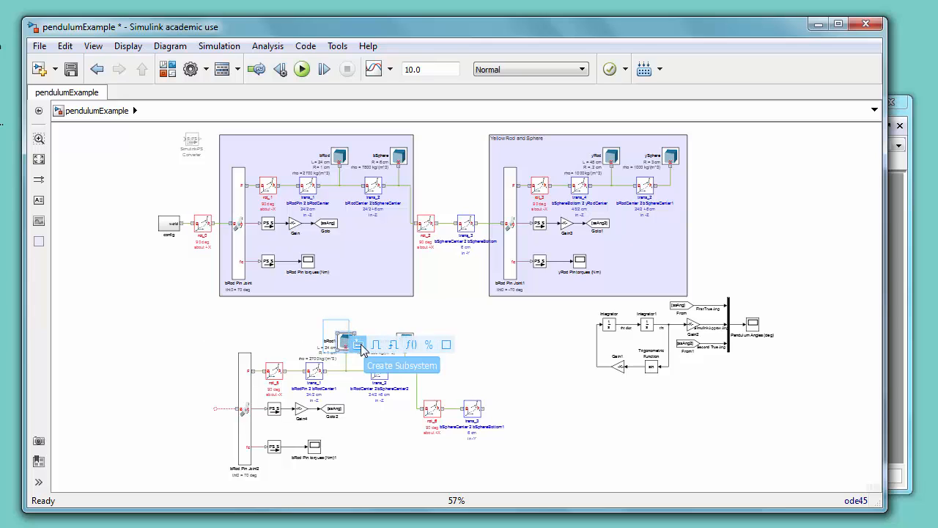
{"action": "left_click", "coordinate": [429, 345]}
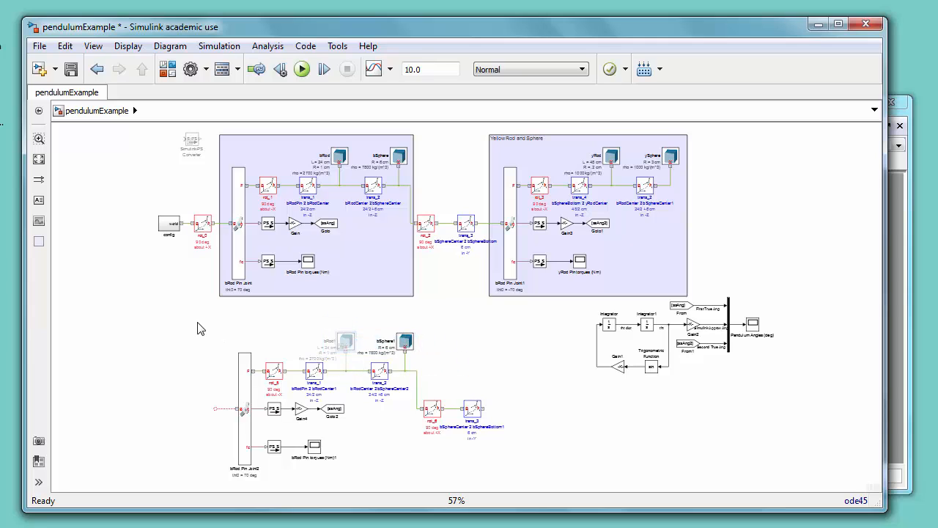
Step: Move the duplicated pendulum blocks slightly upward
{"action": "left_click_drag", "start_coordinate": [198, 322], "coordinate": [506, 475]}
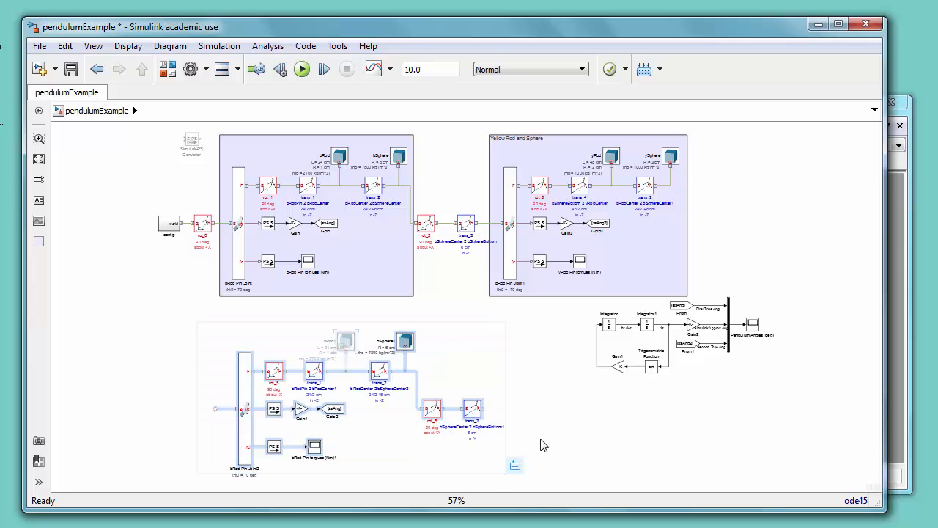
{"action": "key", "text": "Up"}
{"action": "key", "text": "Up"}
{"action": "key", "text": "Up"}
{"action": "key", "text": "Up"}
{"action": "key", "text": "Up"}
{"action": "key", "text": "Up"}
{"action": "key", "text": "Up"}
{"action": "key", "text": "Up"}
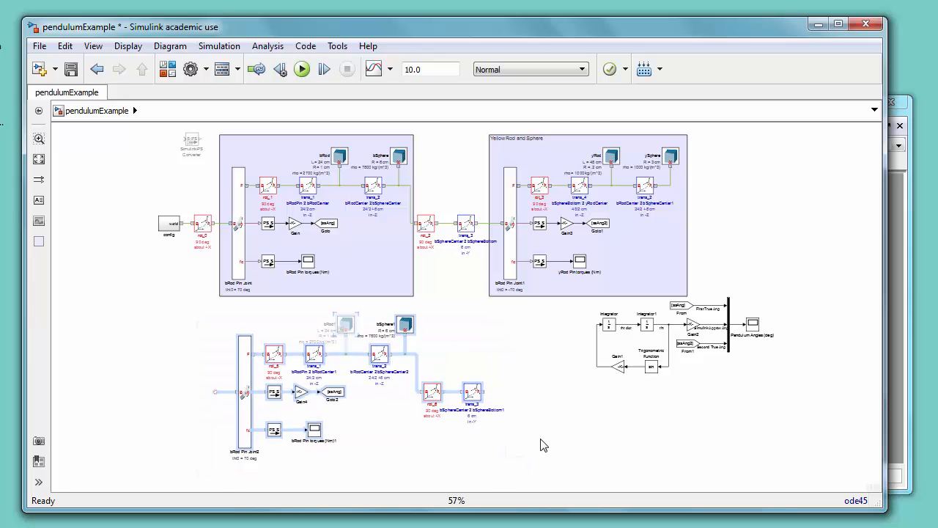
{"action": "left_click", "coordinate": [788, 377]}
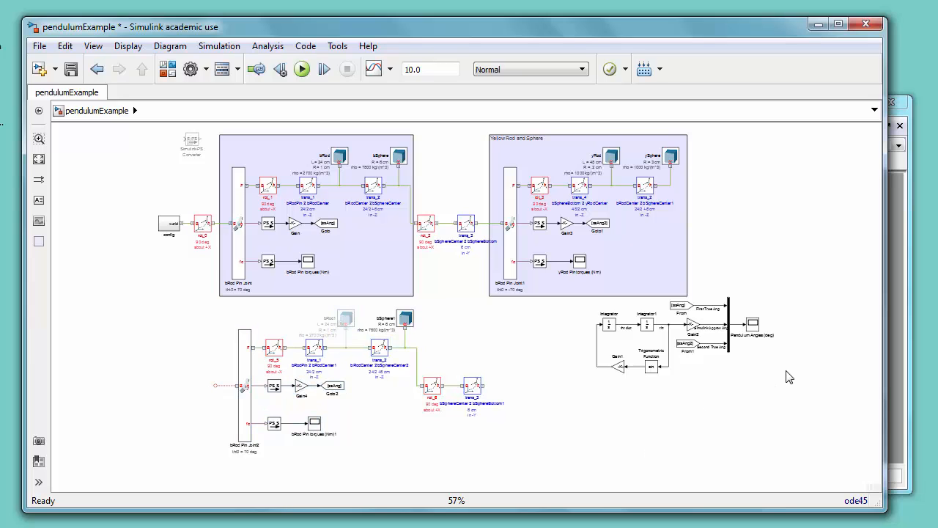
Step: Move the equation-based model blocks down and left beside the duplicated pendulum
{"action": "left_click_drag", "start_coordinate": [763, 408], "coordinate": [586, 303]}
{"action": "key", "text": "Down"}
{"action": "key", "text": "Down"}
{"action": "key", "text": "Left"}
{"action": "key", "text": "Left"}
{"action": "key", "text": "Left"}
{"action": "key", "text": "Left"}
{"action": "key", "text": "Left"}
{"action": "key", "text": "Left"}
{"action": "key", "text": "Left"}
{"action": "key", "text": "Left"}
{"action": "key", "text": "Left"}
{"action": "key", "text": "Left"}
{"action": "key", "text": "Left"}
{"action": "key", "text": "Left"}
{"action": "key", "text": "Left"}
{"action": "key", "text": "Left"}
{"action": "key", "text": "Left"}
{"action": "key", "text": "Left"}
{"action": "key", "text": "Left"}
{"action": "key", "text": "Left"}
{"action": "key", "text": "Left"}
{"action": "key", "text": "Left"}
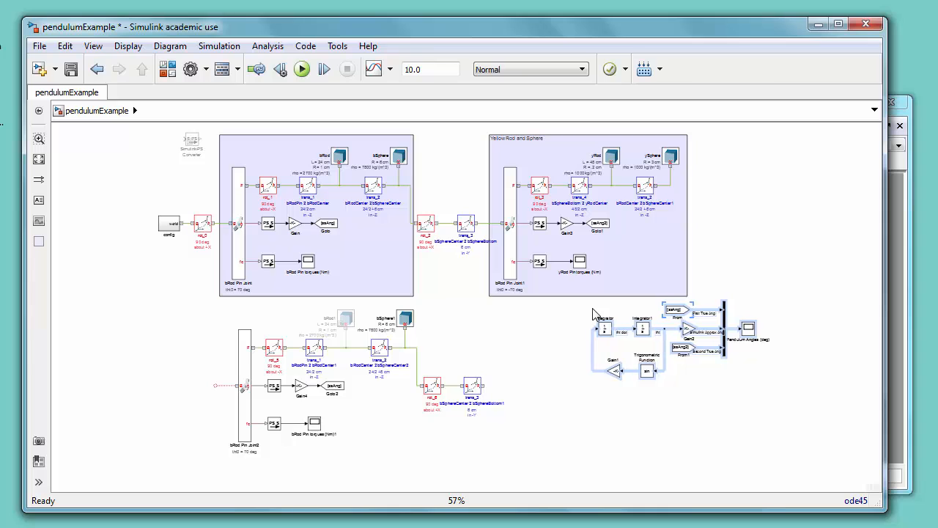
{"action": "key", "text": "Down"}
{"action": "key", "text": "Down"}
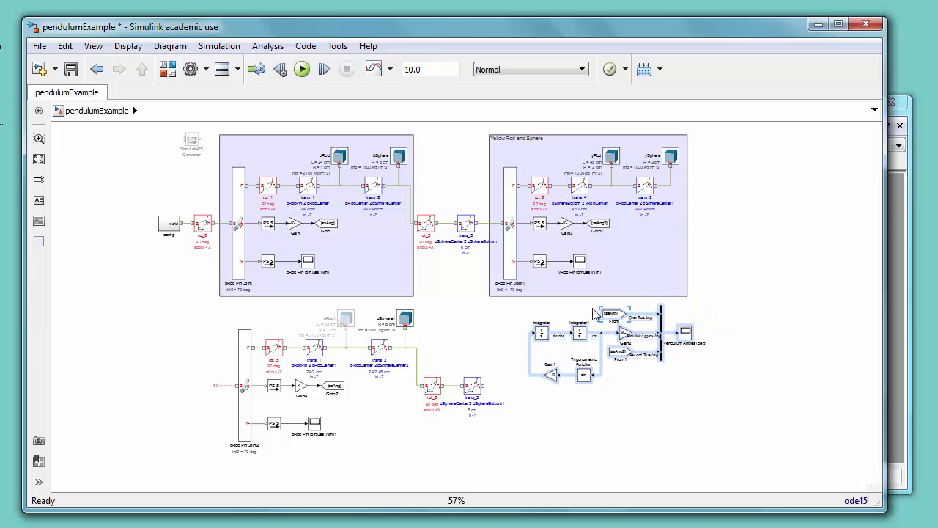
{"action": "left_click", "coordinate": [168, 337]}
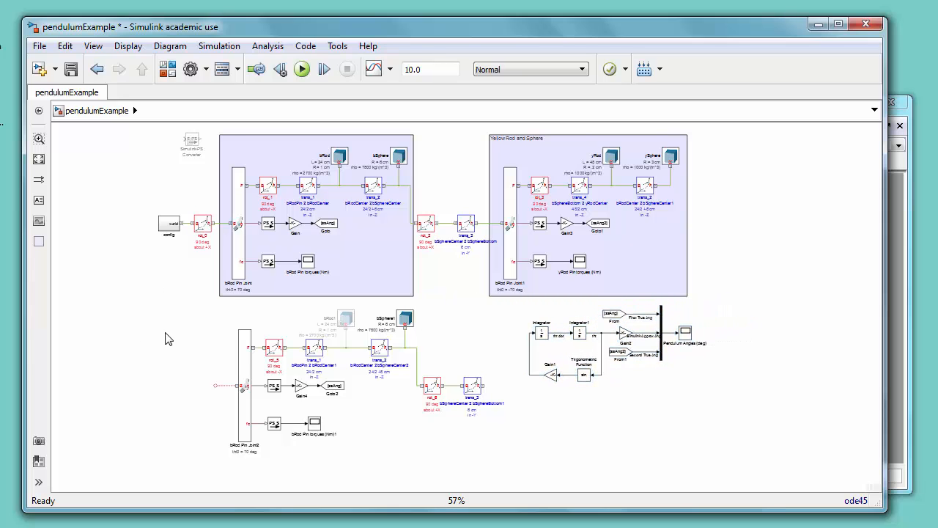
{"action": "key", "text": "space"}
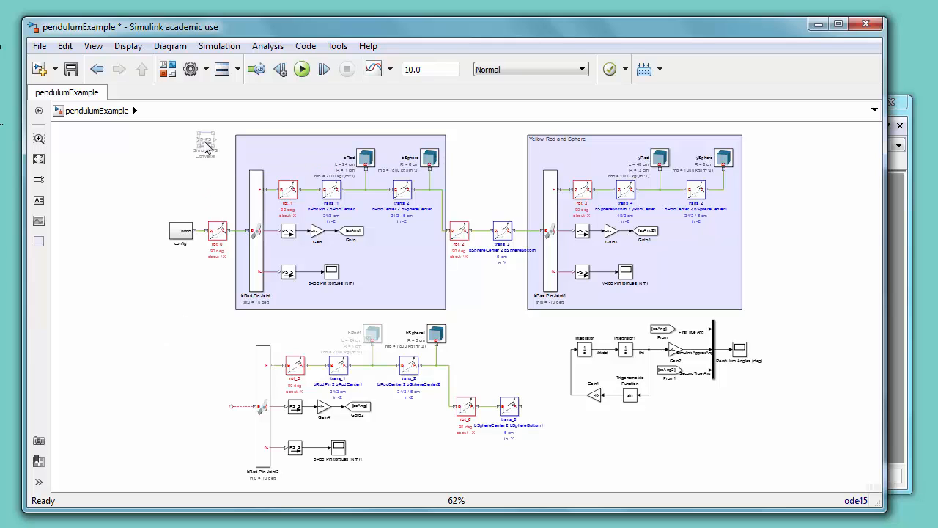
Step: Delete the original Simulink-PS Converter and the copied rot_6 and trans_3 blocks at the duplicate's end
{"action": "key", "text": "Delete"}
{"action": "key", "text": "space"}
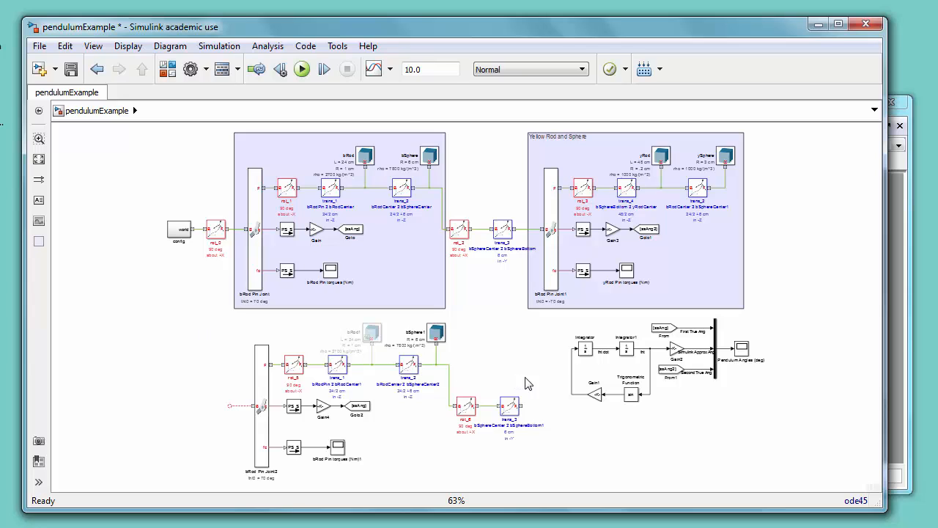
{"action": "left_click_drag", "start_coordinate": [526, 378], "coordinate": [452, 425]}
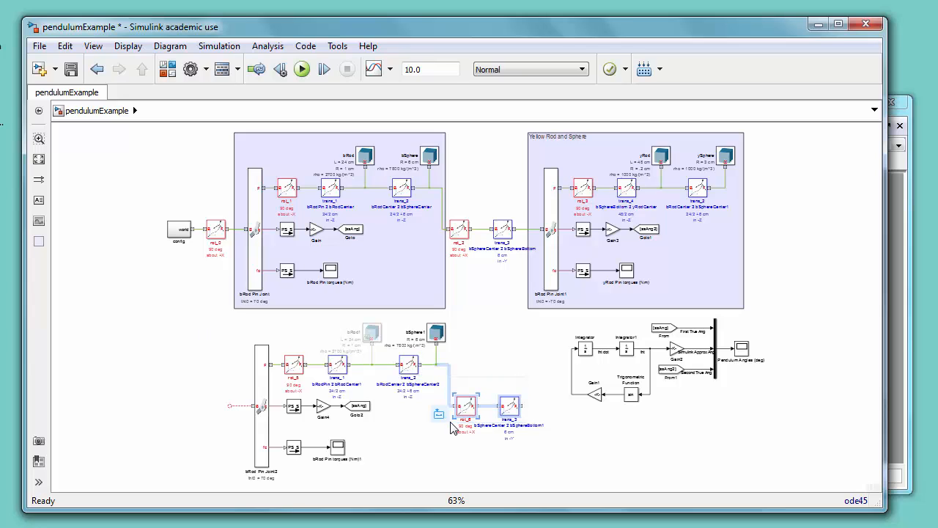
{"action": "key", "text": "Delete"}
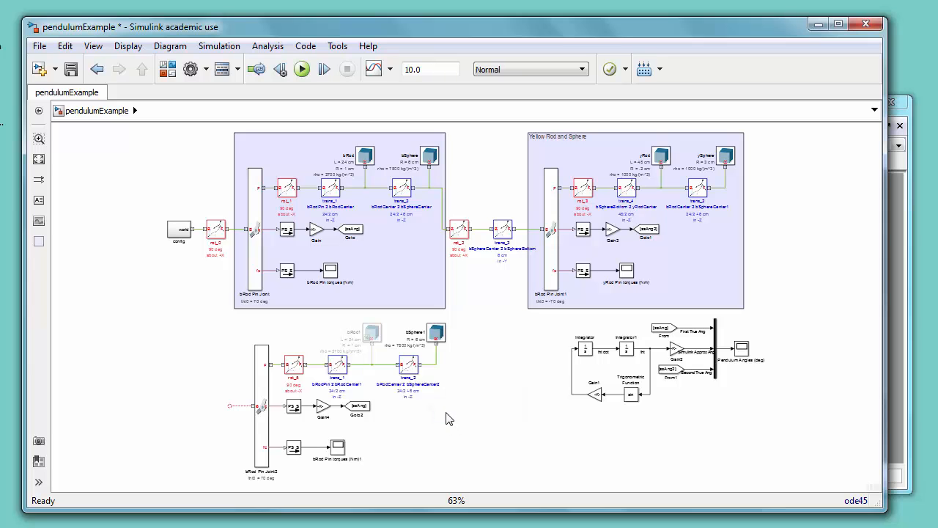
Step: Change the copied sphere bSphere1's graphic color to green
{"action": "left_click", "coordinate": [446, 332]}
{"action": "double_click", "coordinate": [438, 334]}
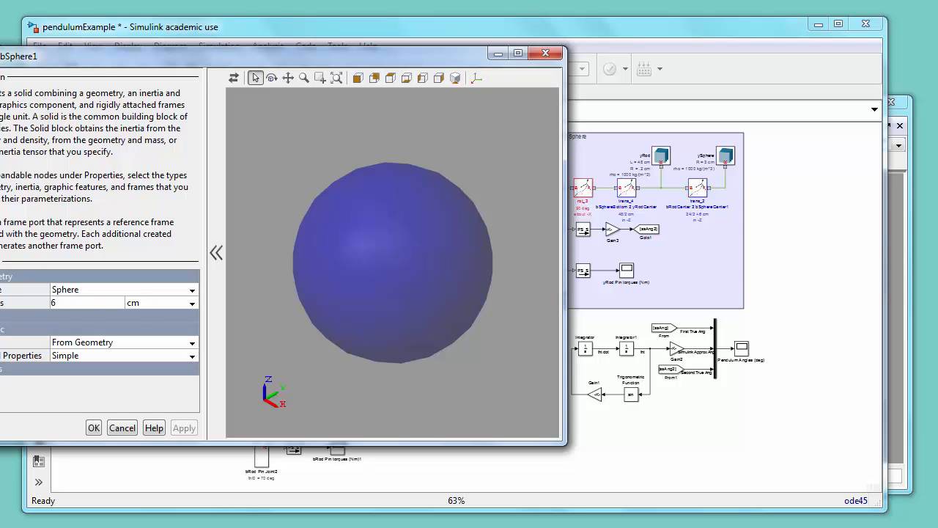
{"action": "left_click", "coordinate": [152, 378]}
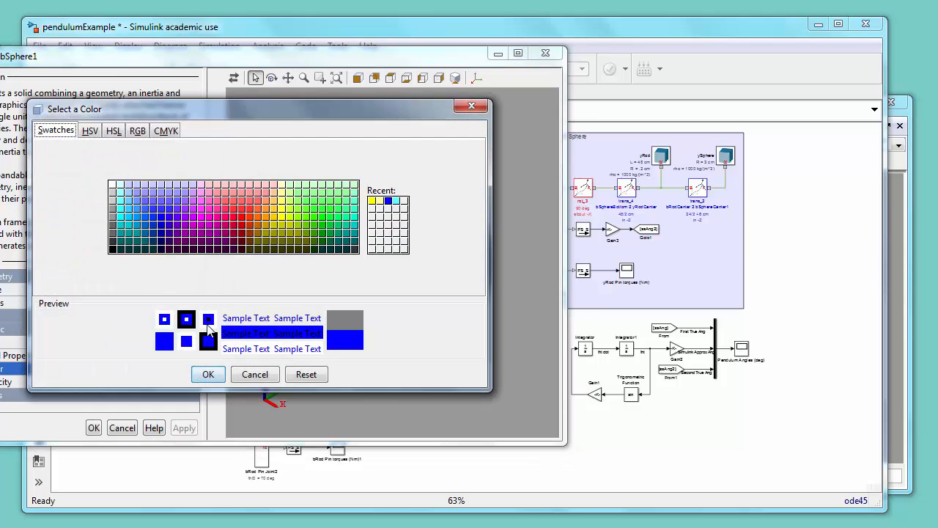
{"action": "left_click", "coordinate": [314, 219]}
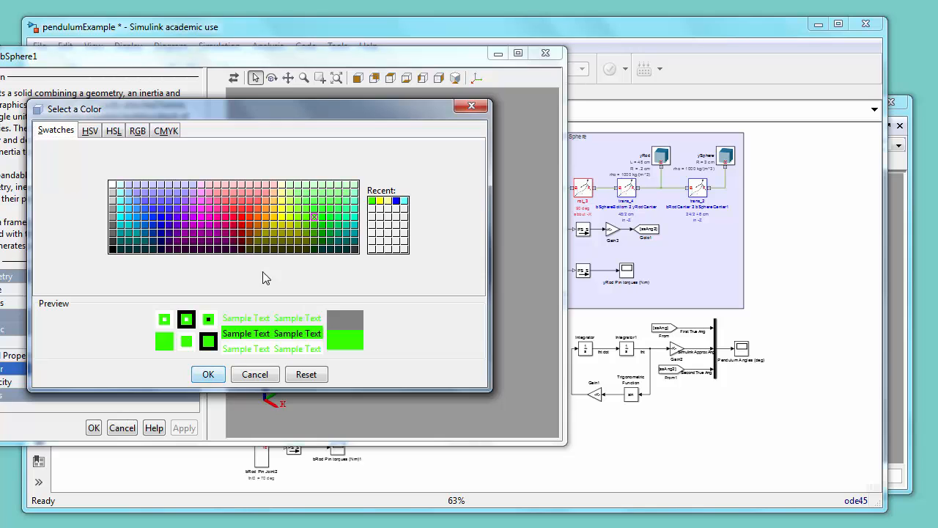
{"action": "left_click", "coordinate": [207, 375]}
{"action": "left_click", "coordinate": [93, 428]}
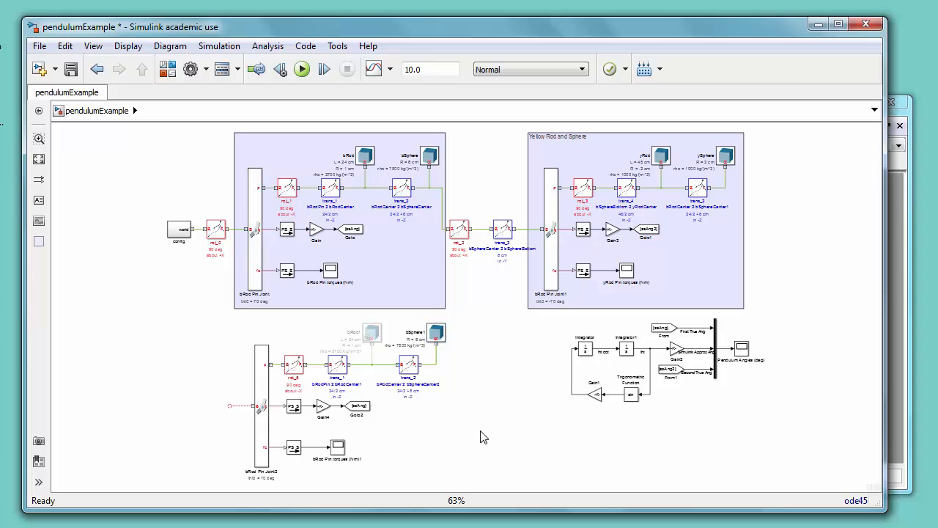
Step: Shift the world frame block left and connect the duplicated joint's base frame to the world frame line
{"action": "left_click_drag", "start_coordinate": [179, 229], "coordinate": [155, 229]}
{"action": "left_click_drag", "start_coordinate": [229, 405], "coordinate": [186, 229]}
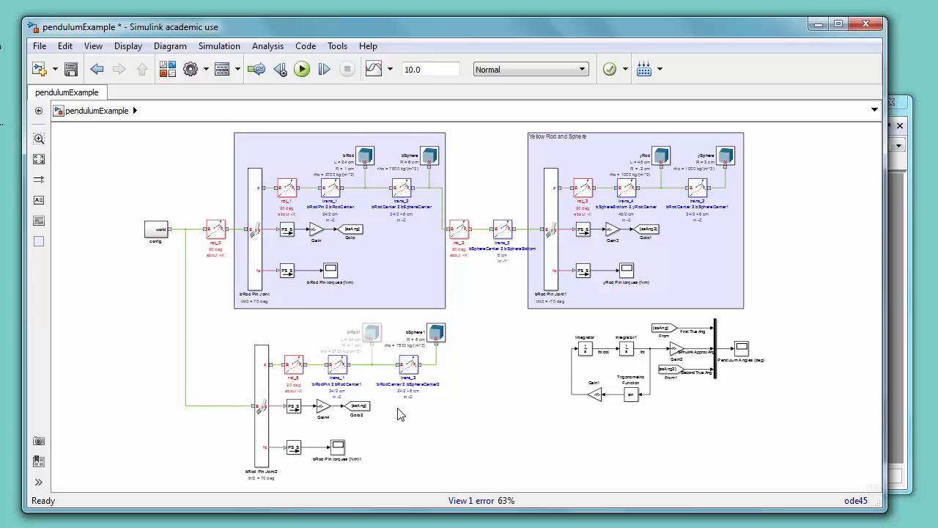
Step: Set the duplicated pendulum's Goto2 tag to ssApprx
{"action": "double_click", "coordinate": [359, 408]}
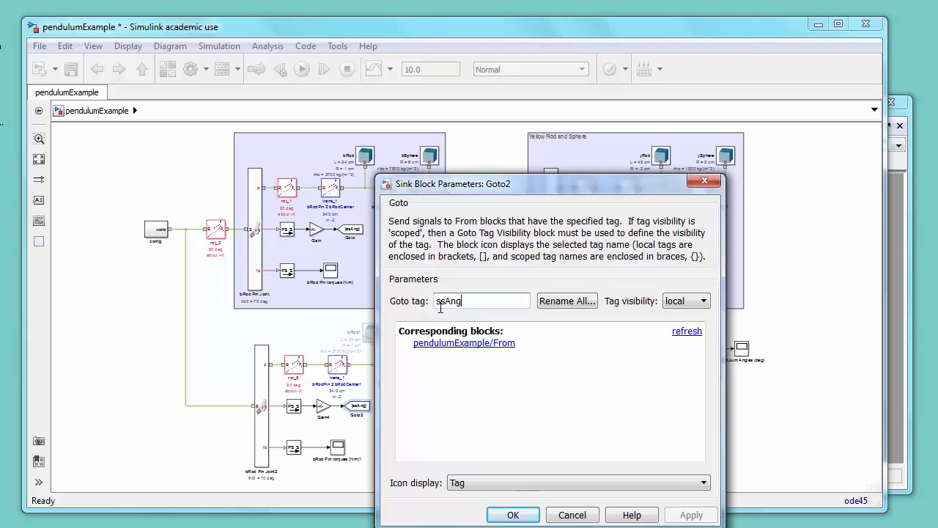
{"action": "key", "text": "BackSpace"}
{"action": "key", "text": "BackSpace"}
{"action": "key", "text": "BackSpace"}
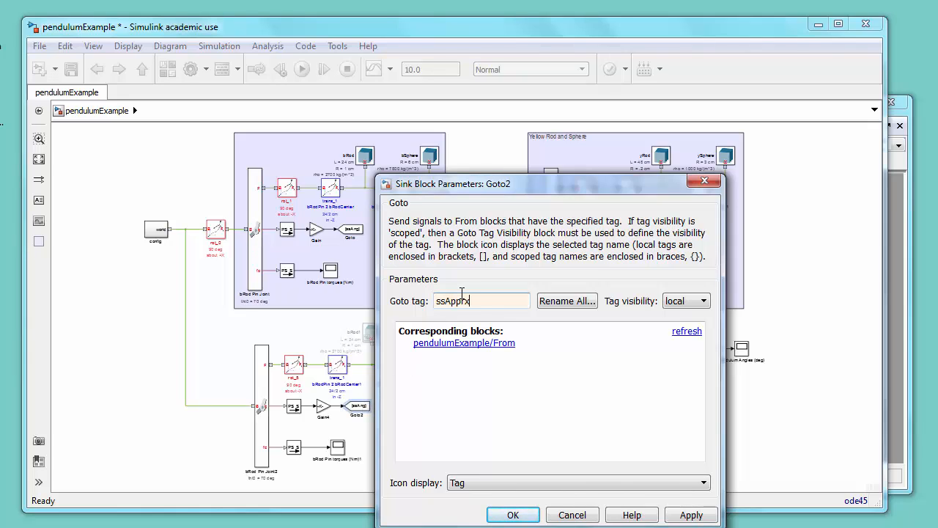
{"action": "type", "text": "Apprx"}
{"action": "left_click", "coordinate": [513, 514]}
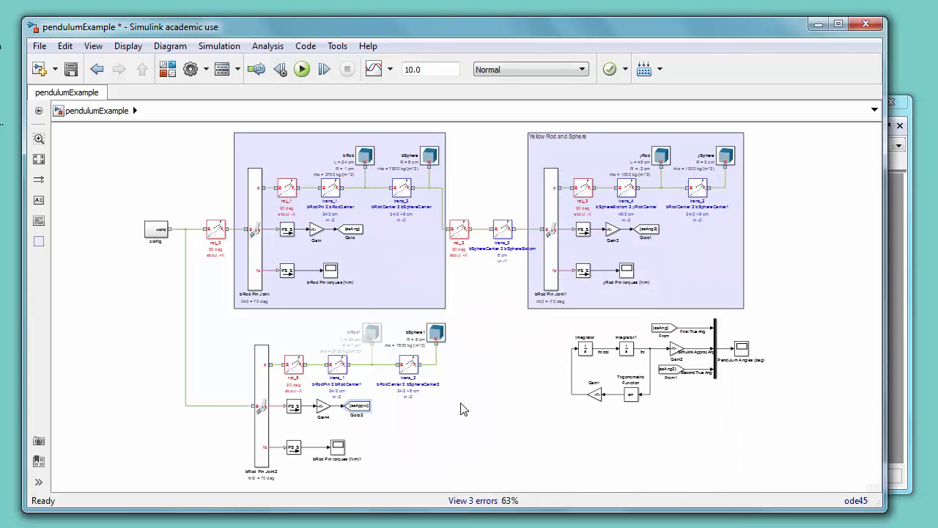
Step: Reroute the duplicated joint's base connection to come after rot_0, and save the model
{"action": "left_click_drag", "start_coordinate": [218, 231], "coordinate": [253, 405]}
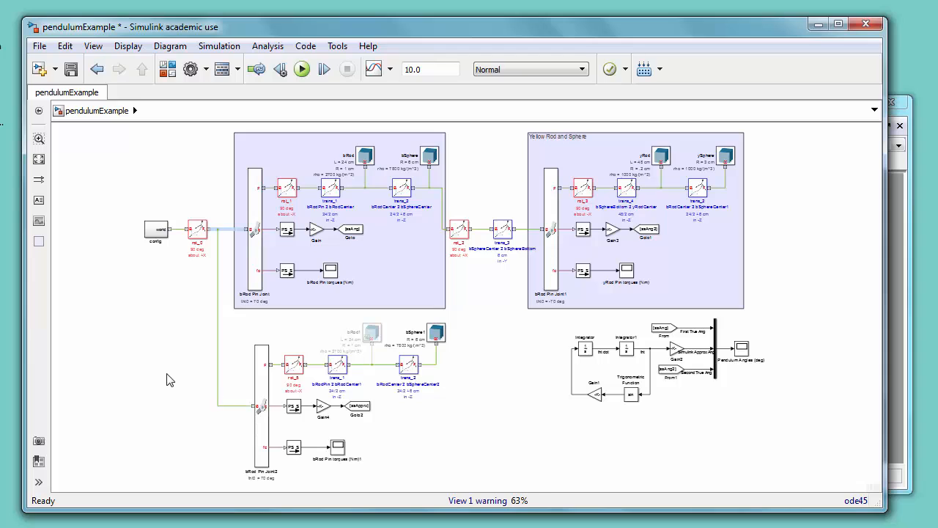
{"action": "left_click", "coordinate": [71, 69]}
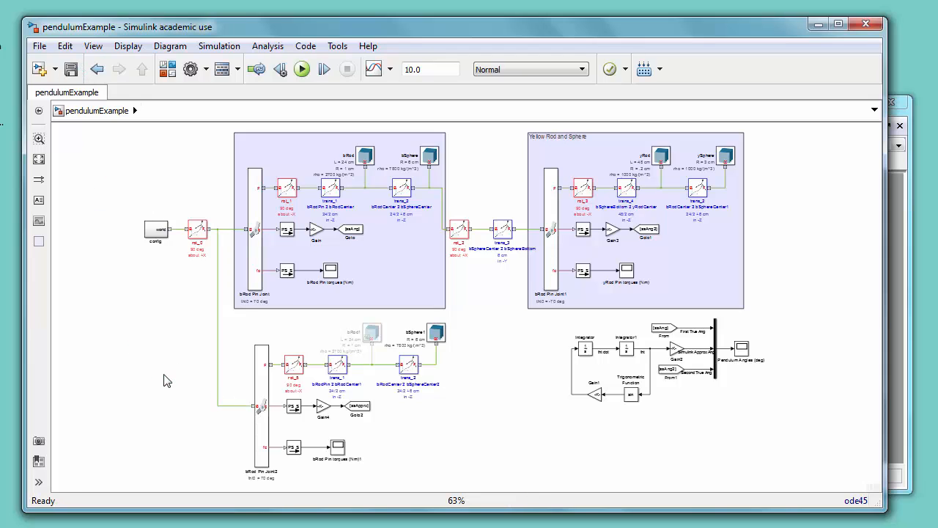
Step: Update the diagram and play the Mechanics Explorer animation to watch both pendulums swing
{"action": "key", "text": "ctrl+d"}
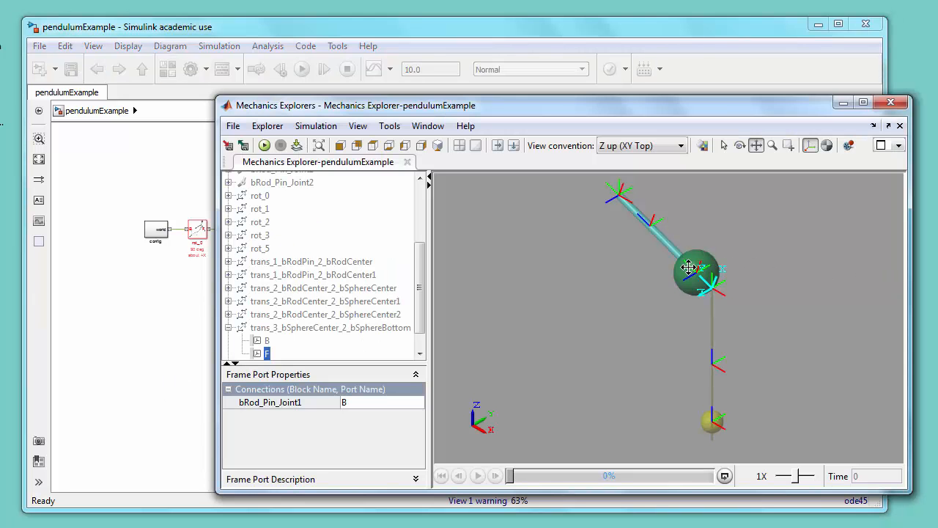
{"action": "left_click", "coordinate": [264, 146]}
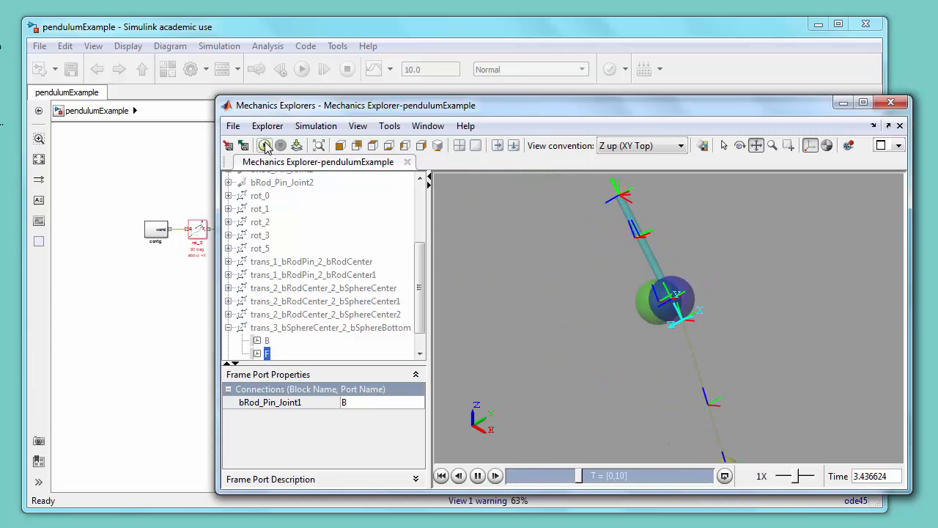
{"action": "left_click", "coordinate": [478, 476]}
{"action": "left_click", "coordinate": [479, 476]}
{"action": "left_click", "coordinate": [479, 476]}
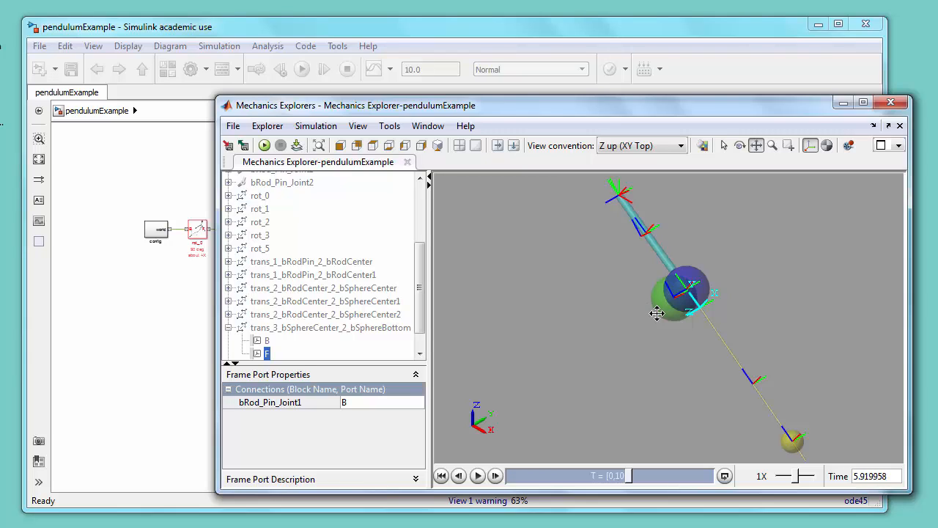
{"action": "left_click", "coordinate": [154, 368]}
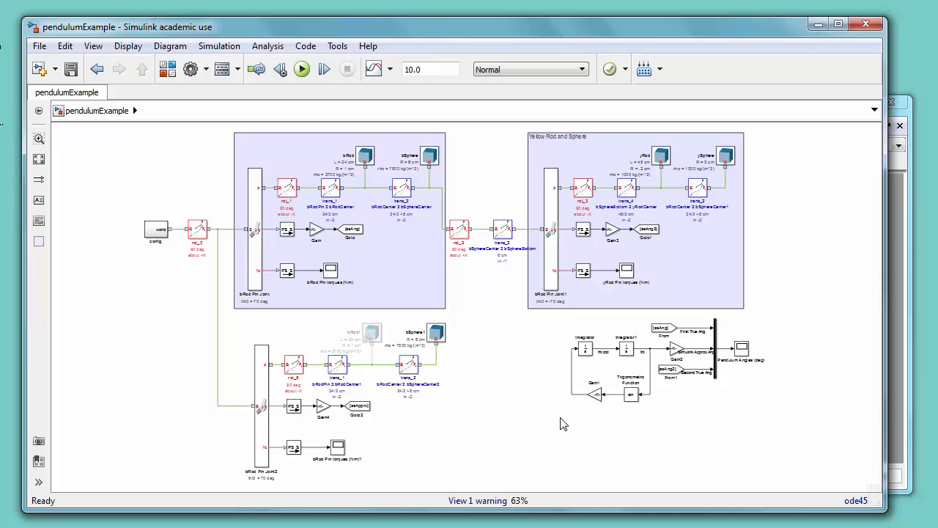
Step: Shift the equation-based model group further left, closer to the duplicated pendulum's blocks
{"action": "scroll", "coordinate": [562, 424], "scroll_direction": "down", "scroll_amount": 2}
{"action": "scroll", "coordinate": [558, 421], "scroll_direction": "up", "scroll_amount": 4}
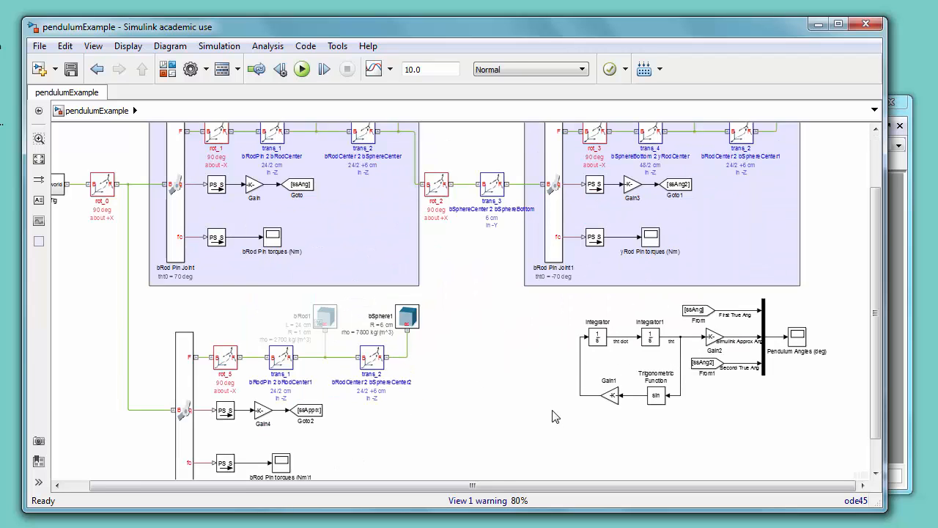
{"action": "scroll", "coordinate": [555, 416], "scroll_direction": "up", "scroll_amount": 1}
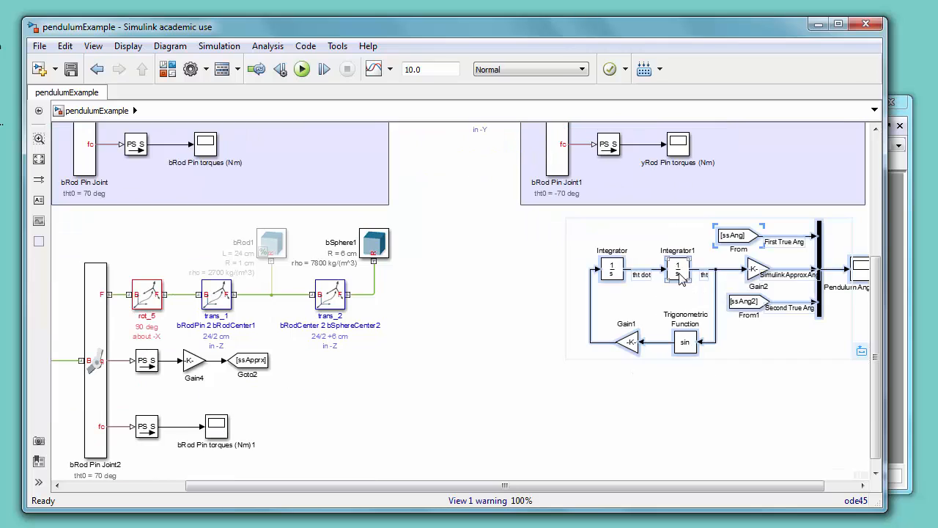
{"action": "left_click_drag", "start_coordinate": [680, 277], "coordinate": [515, 339]}
{"action": "left_click", "coordinate": [478, 258]}
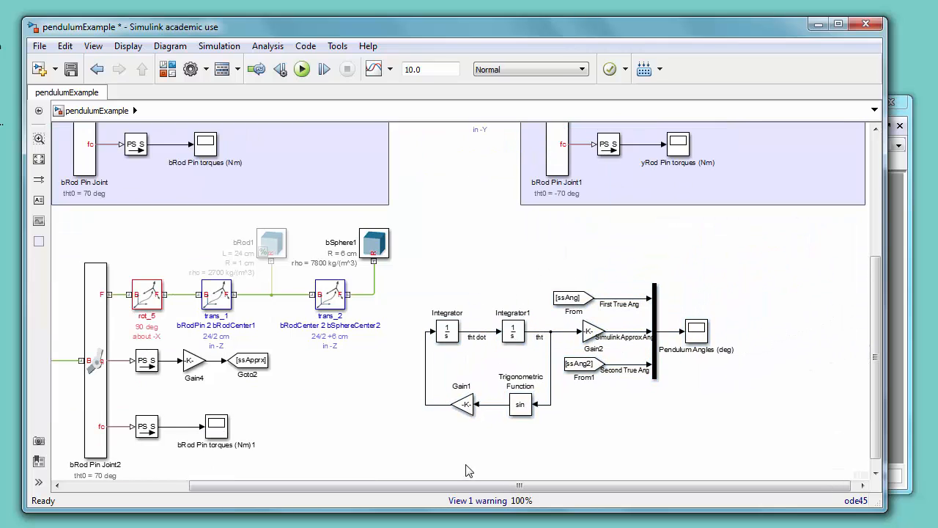
{"action": "left_click_drag", "start_coordinate": [474, 485], "coordinate": [415, 485]}
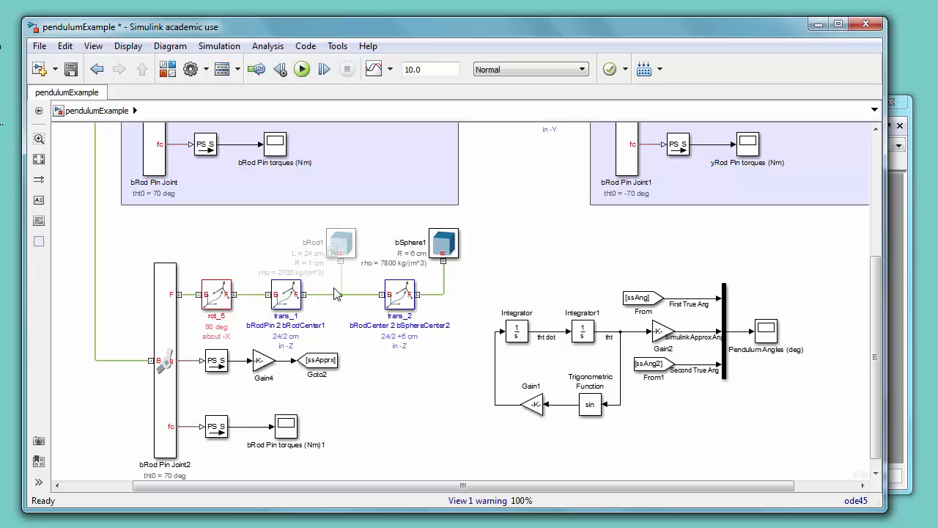
Step: Set the From1 block's Goto tag to ssApprx and save the model
{"action": "left_click", "coordinate": [651, 371]}
{"action": "double_click", "coordinate": [651, 371]}
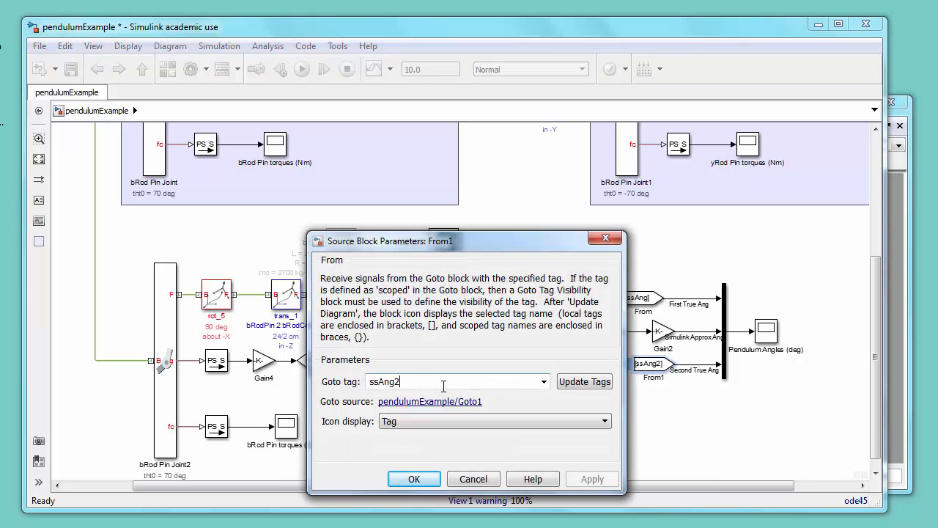
{"action": "double_click", "coordinate": [446, 381]}
{"action": "type", "text": "ss"}
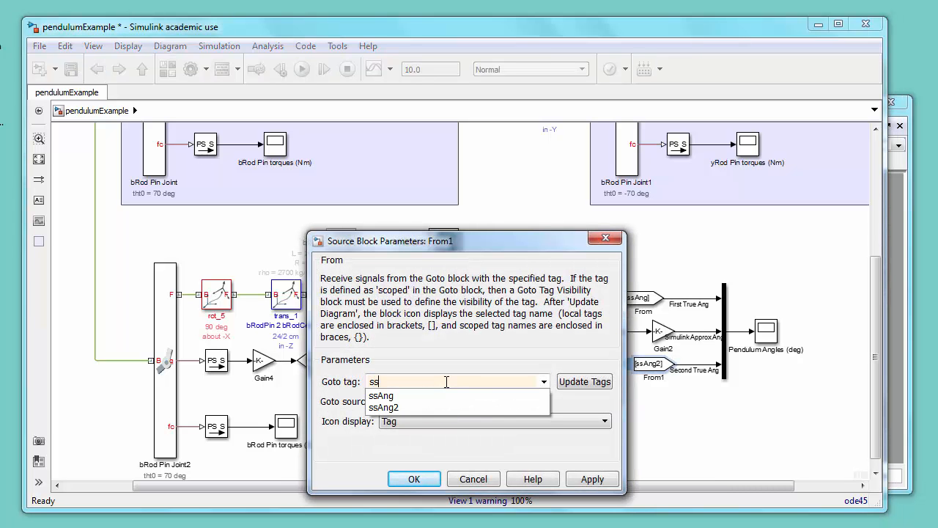
{"action": "type", "text": "Apprx"}
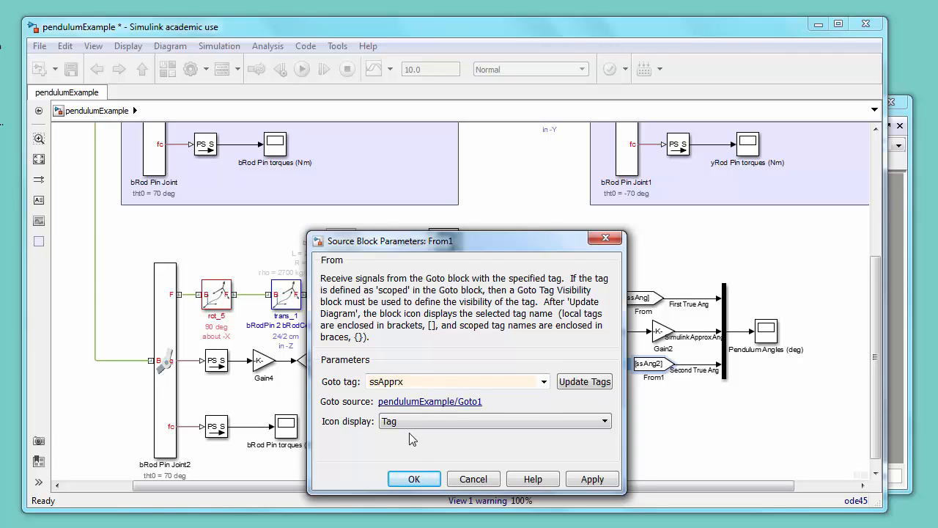
{"action": "left_click", "coordinate": [415, 479]}
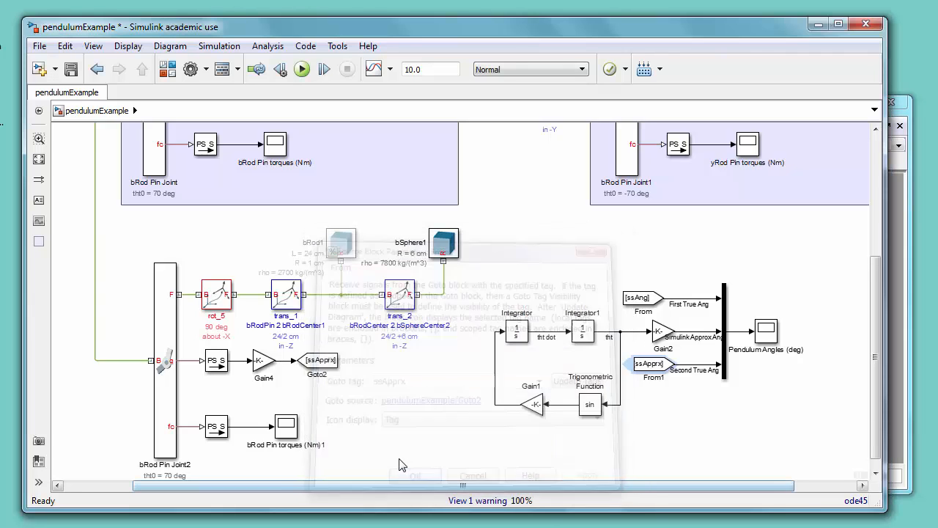
{"action": "left_click", "coordinate": [70, 69]}
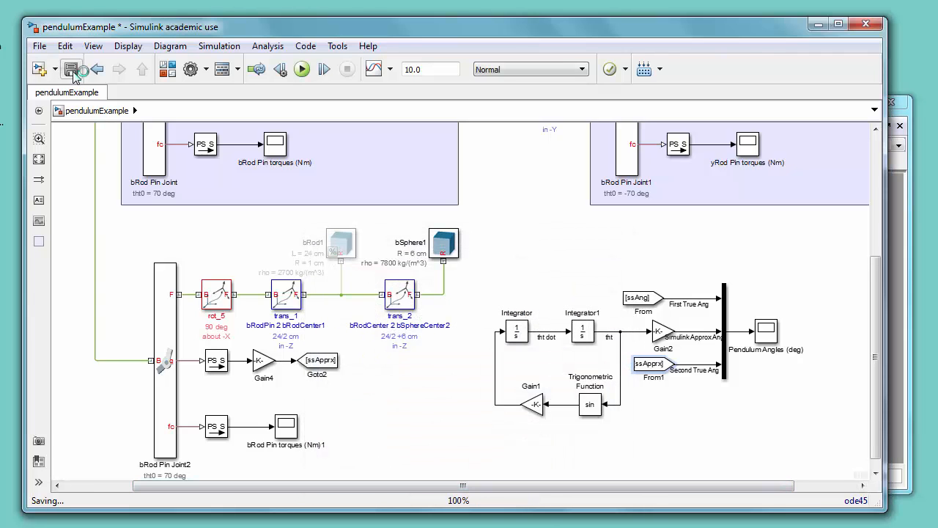
Step: Rename the From1 output signal label to ApprxAng and save the model
{"action": "double_click", "coordinate": [693, 370]}
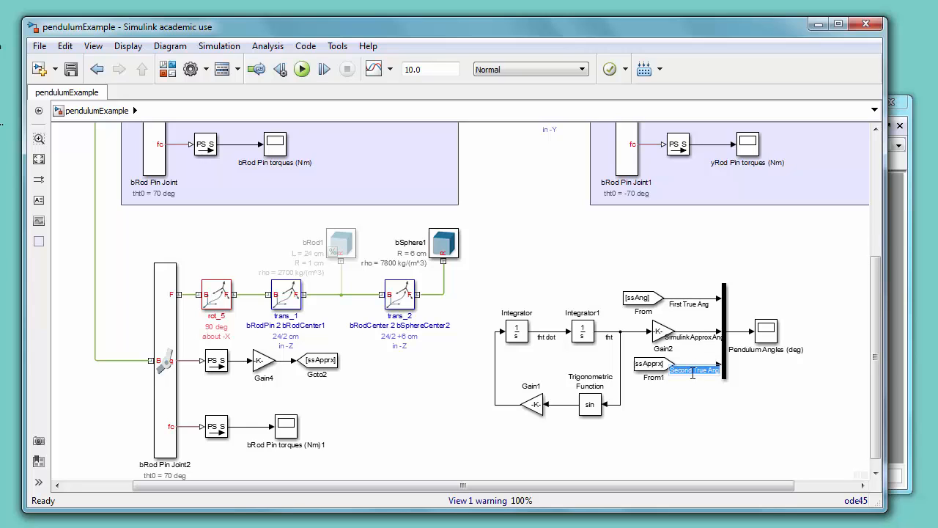
{"action": "type", "text": "ApprxA"}
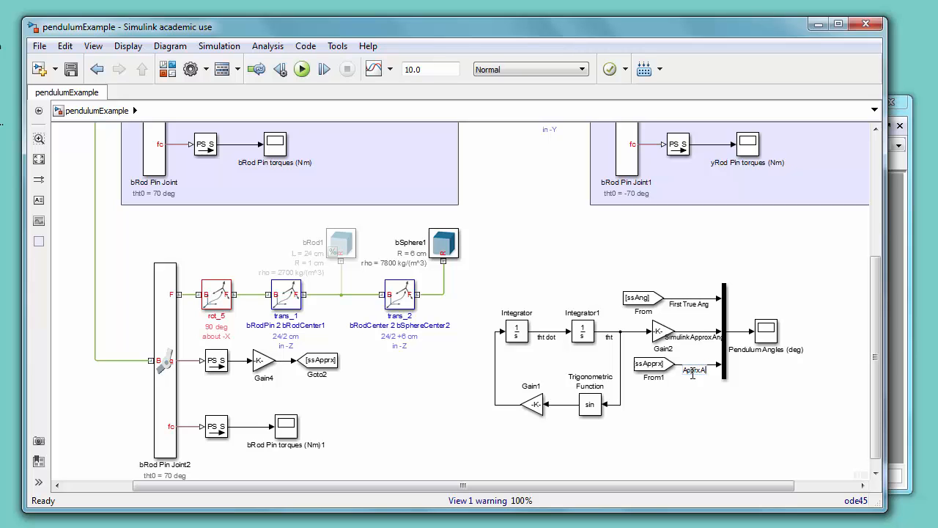
{"action": "type", "text": "ng"}
{"action": "left_click", "coordinate": [694, 424]}
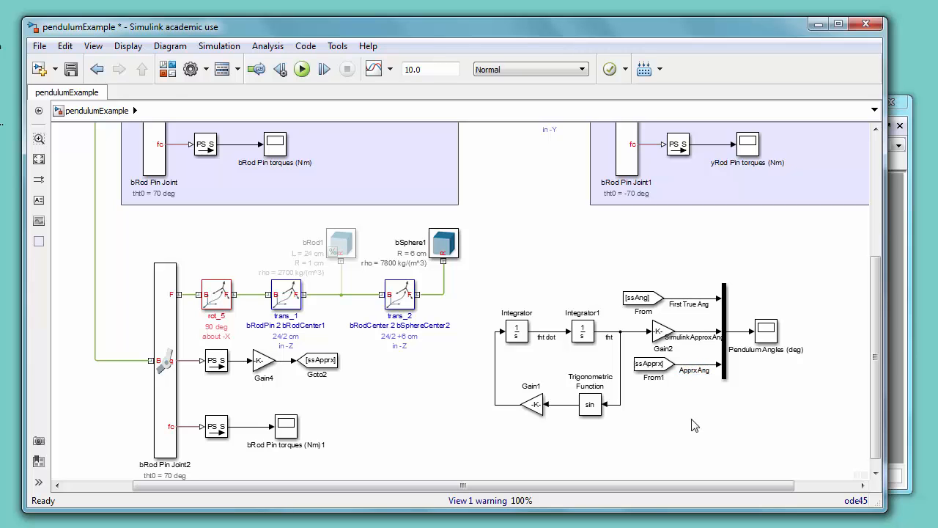
{"action": "left_click", "coordinate": [71, 69]}
Step: Open the Pendulum Angles scope to compare the plotted angle curves
{"action": "double_click", "coordinate": [771, 334]}
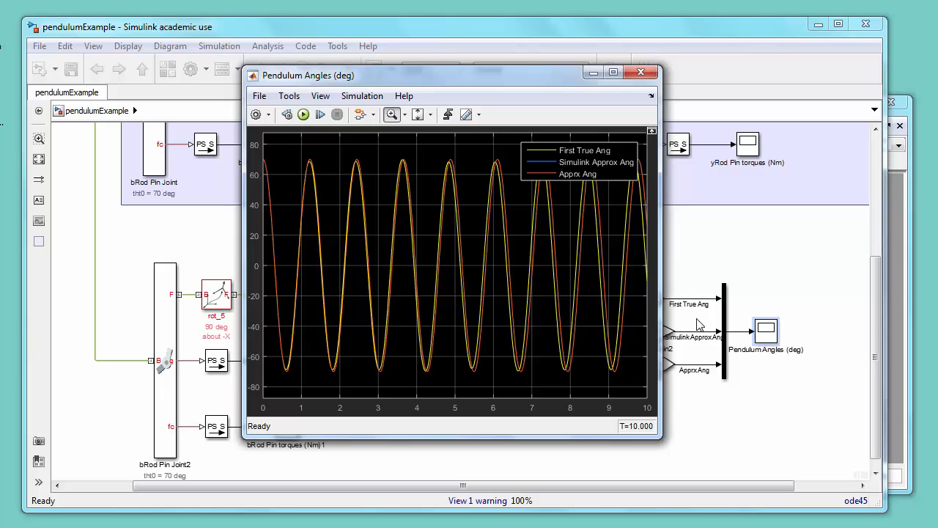
{"action": "left_click", "coordinate": [641, 72]}
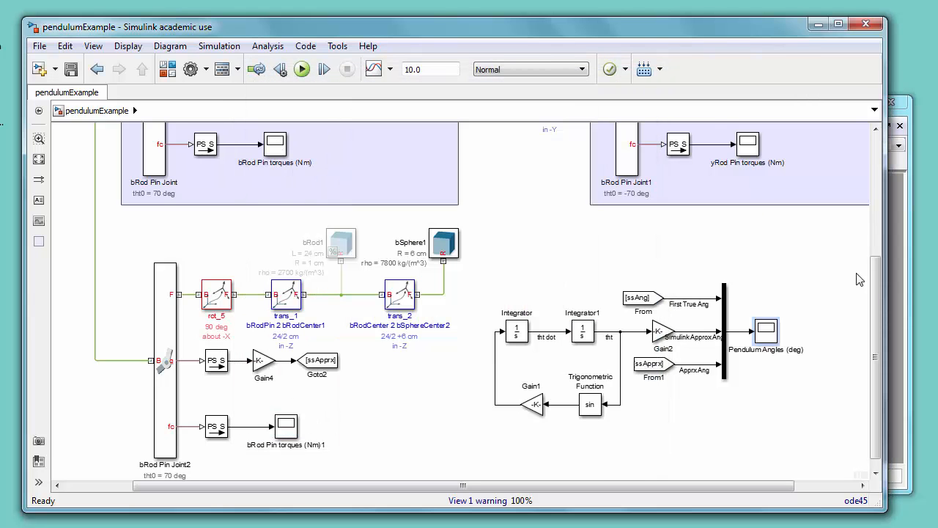
Step: Set the yRod solid's density to 2700 kg/(m^3)
{"action": "left_click_drag", "start_coordinate": [877, 289], "coordinate": [877, 205]}
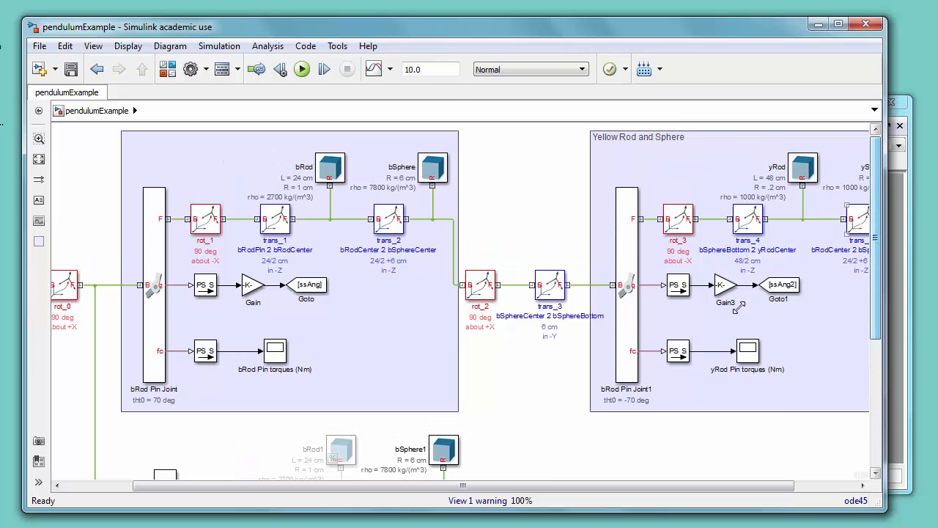
{"action": "left_click_drag", "start_coordinate": [554, 486], "coordinate": [616, 489]}
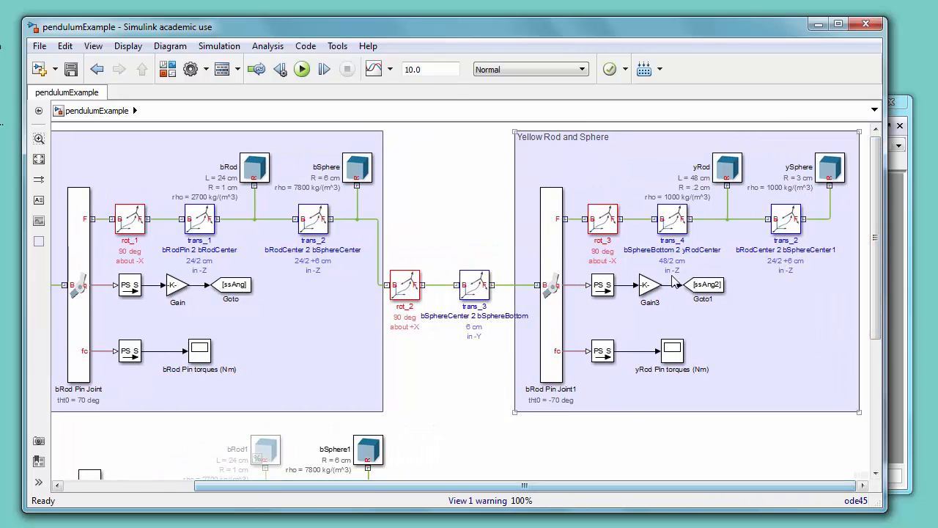
{"action": "double_click", "coordinate": [727, 168]}
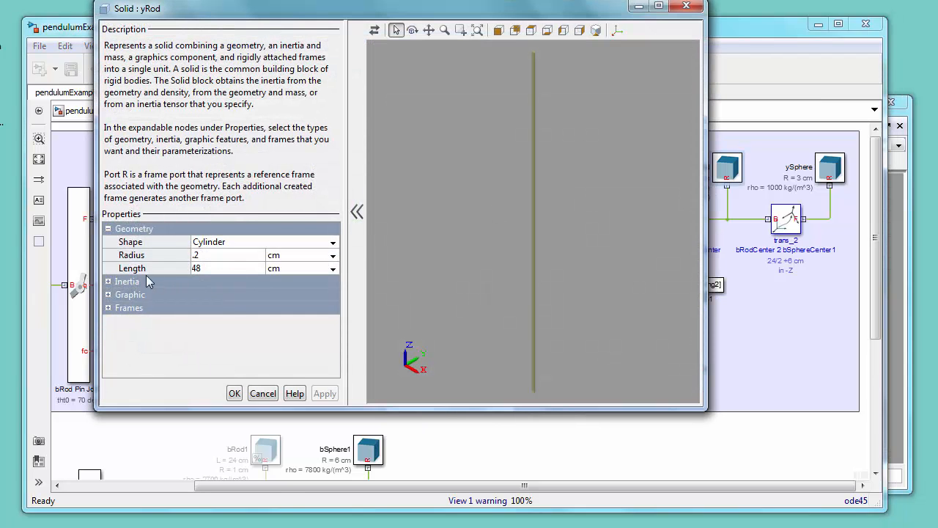
{"action": "left_click", "coordinate": [108, 281]}
{"action": "left_click", "coordinate": [233, 320]}
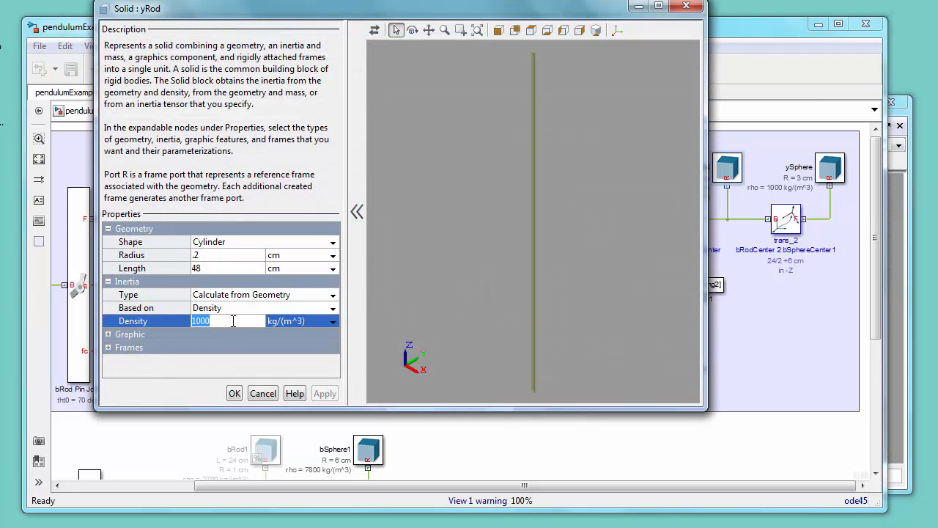
{"action": "type", "text": "270"}
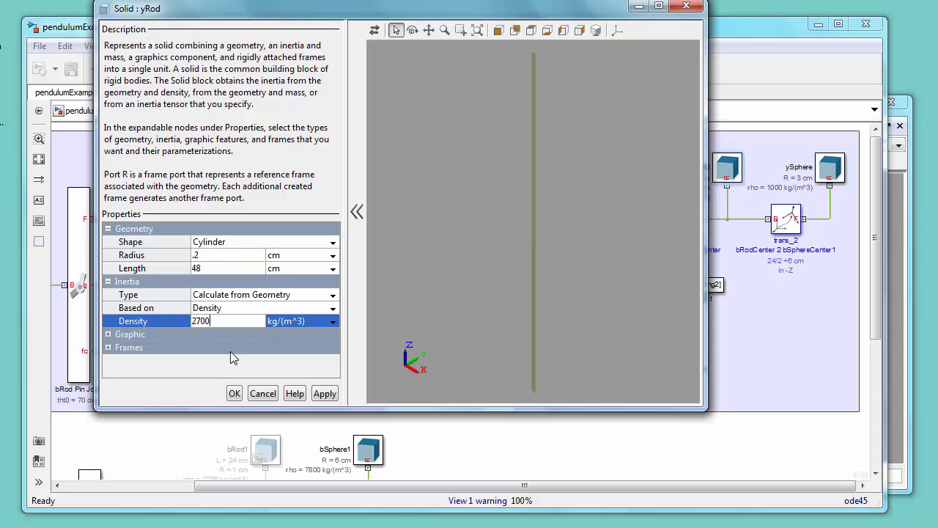
{"action": "left_click", "coordinate": [234, 394]}
Step: Set the ySphere solid's density to 2700 kg/(m^3) and save the model
{"action": "double_click", "coordinate": [823, 169]}
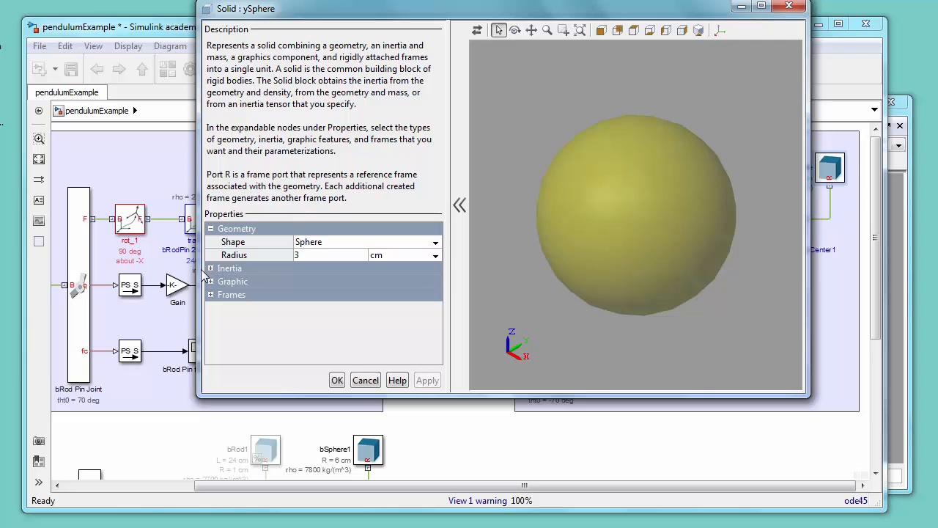
{"action": "left_click", "coordinate": [211, 269]}
{"action": "left_click", "coordinate": [343, 307]}
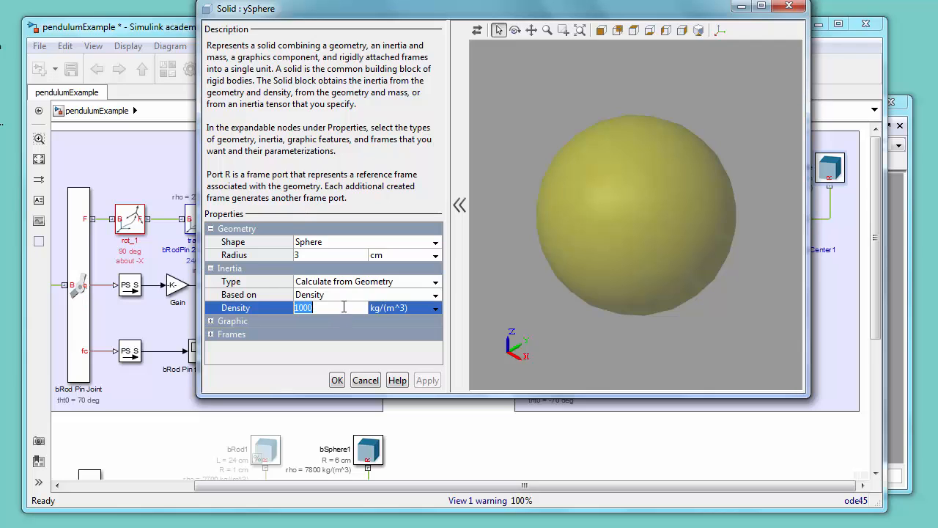
{"action": "type", "text": "2700"}
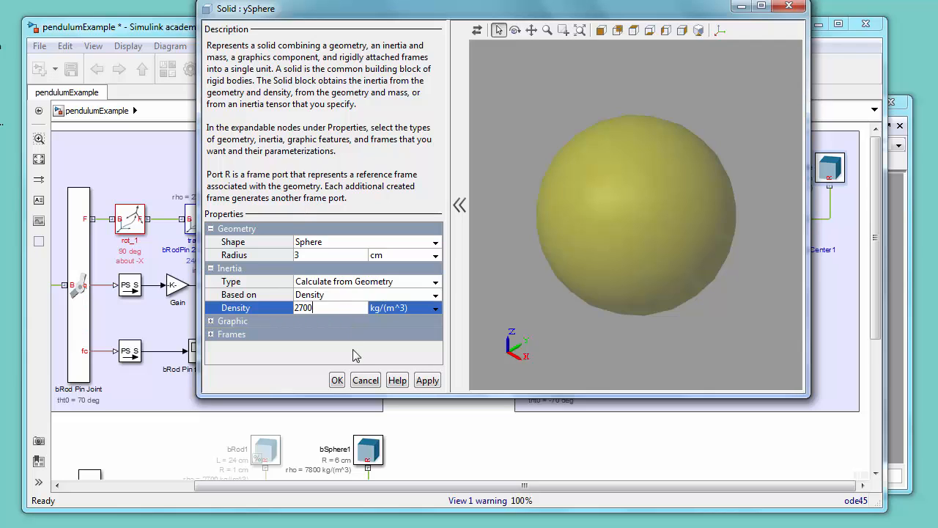
{"action": "left_click", "coordinate": [337, 379]}
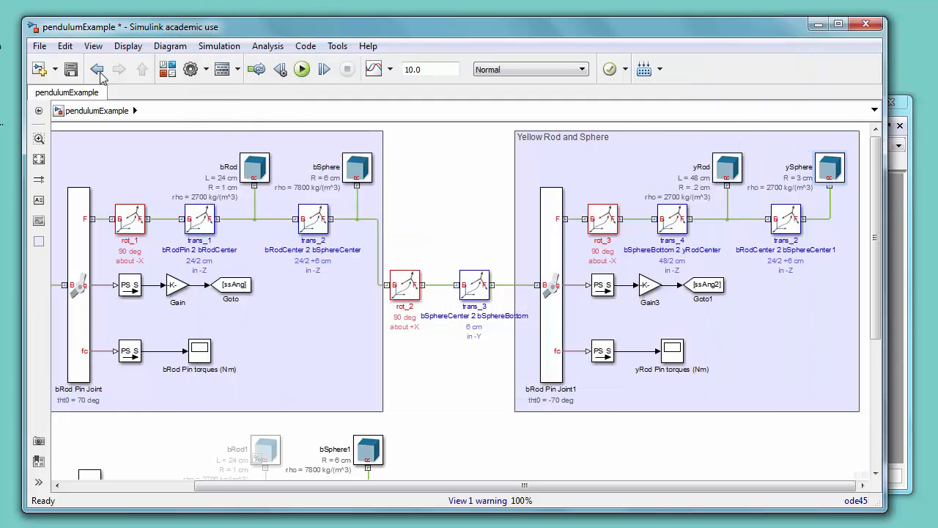
{"action": "left_click", "coordinate": [71, 69]}
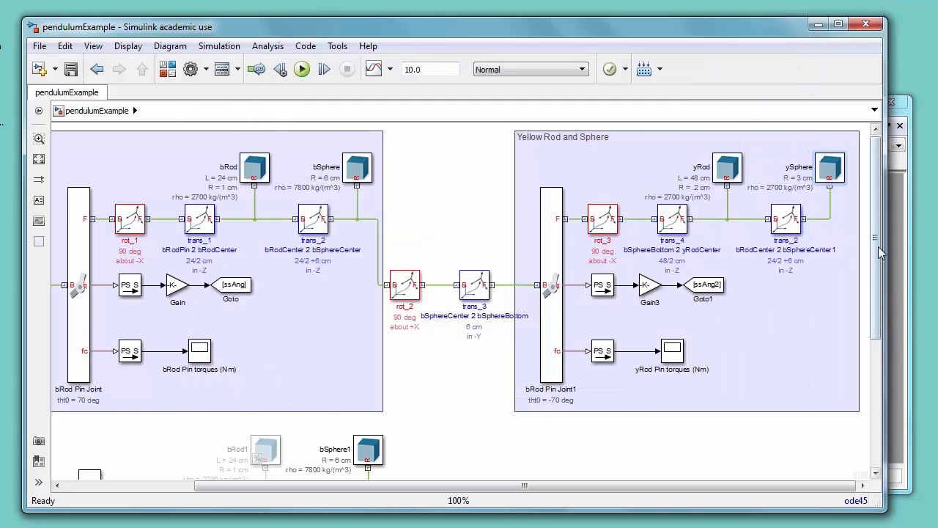
Step: Run the simulation and replay the double pendulum animation in the Mechanics Explorer
{"action": "key", "text": "ctrl+t"}
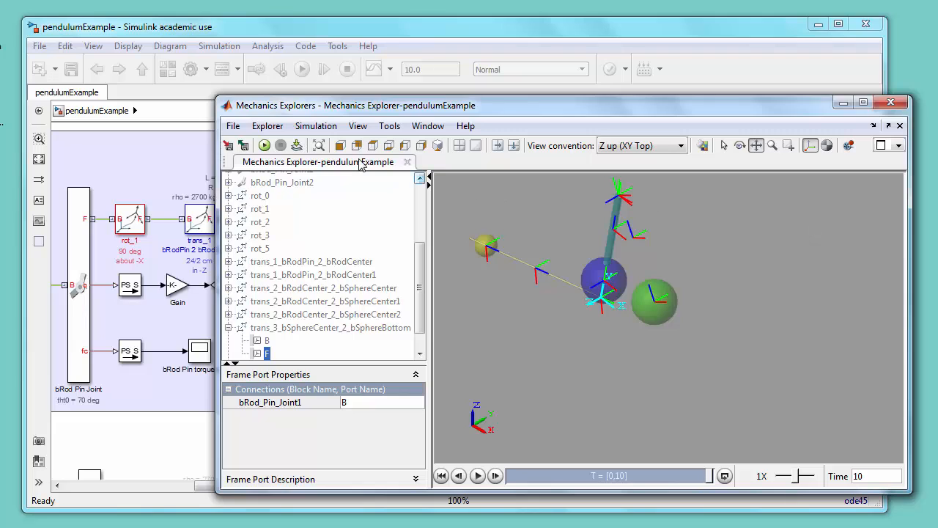
{"action": "left_click", "coordinate": [315, 126]}
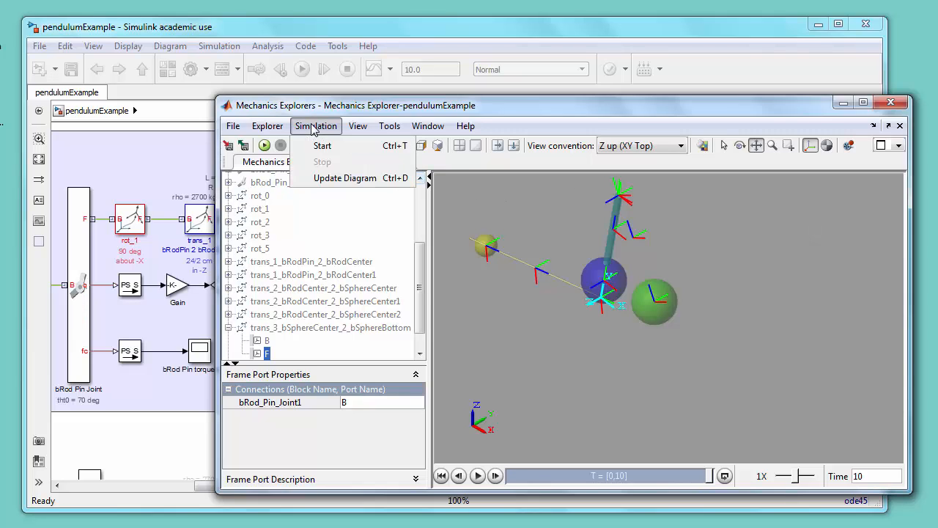
{"action": "left_click", "coordinate": [330, 179]}
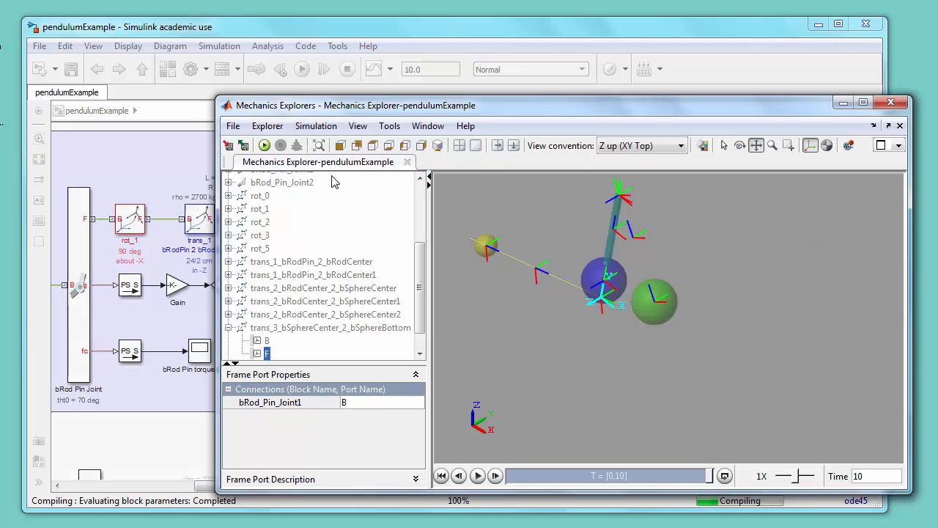
{"action": "left_click", "coordinate": [265, 148]}
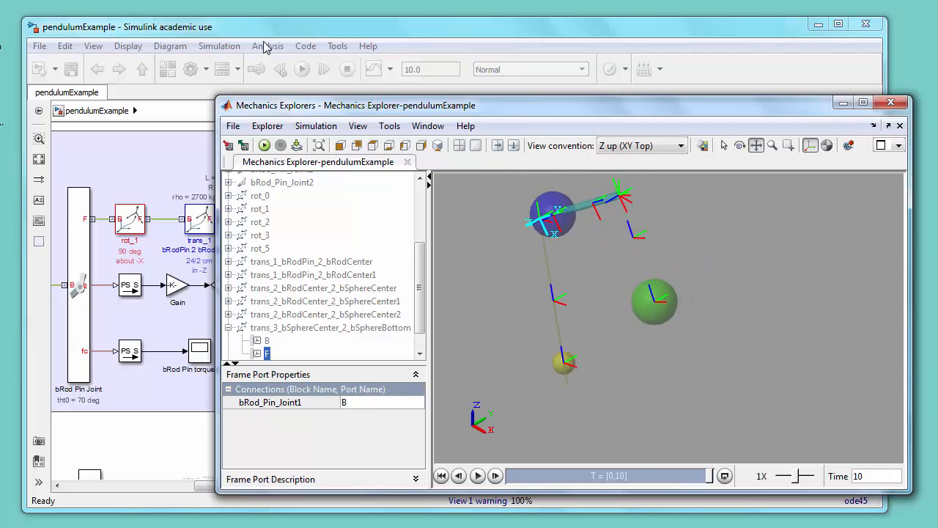
{"action": "left_click", "coordinate": [421, 30]}
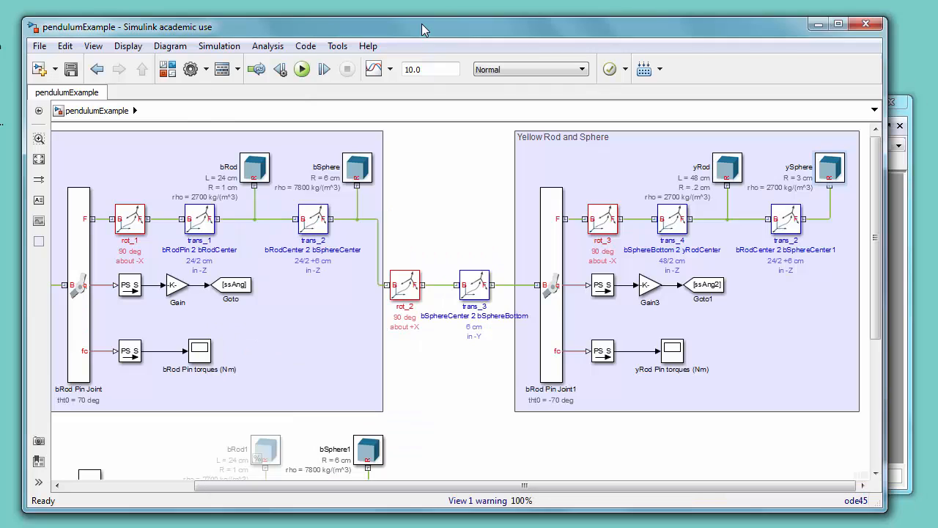
Step: Review the three angle curves in the Pendulum Angles scope and close it
{"action": "left_click_drag", "start_coordinate": [878, 297], "coordinate": [878, 389]}
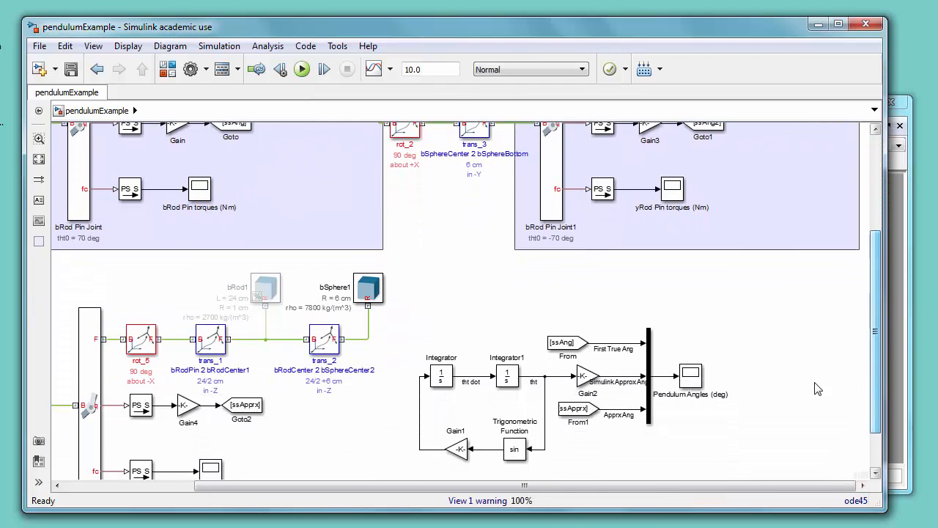
{"action": "double_click", "coordinate": [693, 376]}
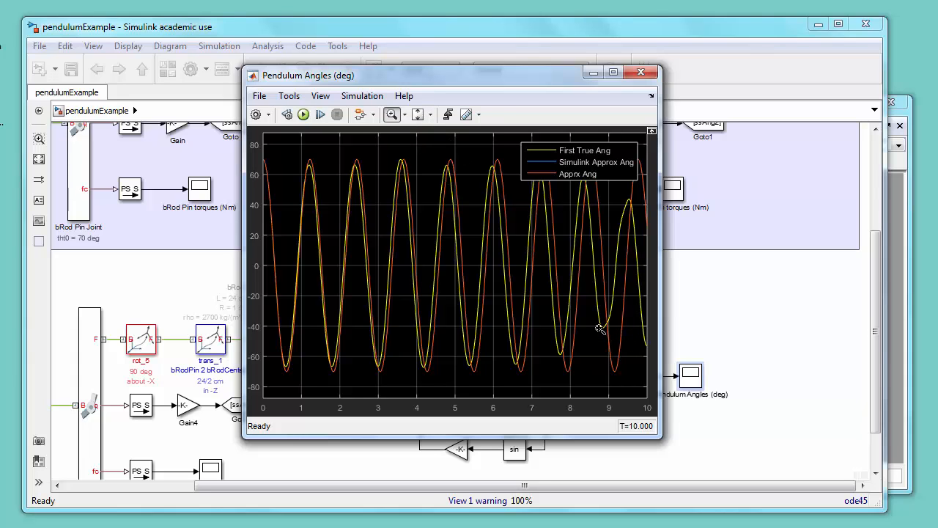
{"action": "left_click", "coordinate": [642, 73]}
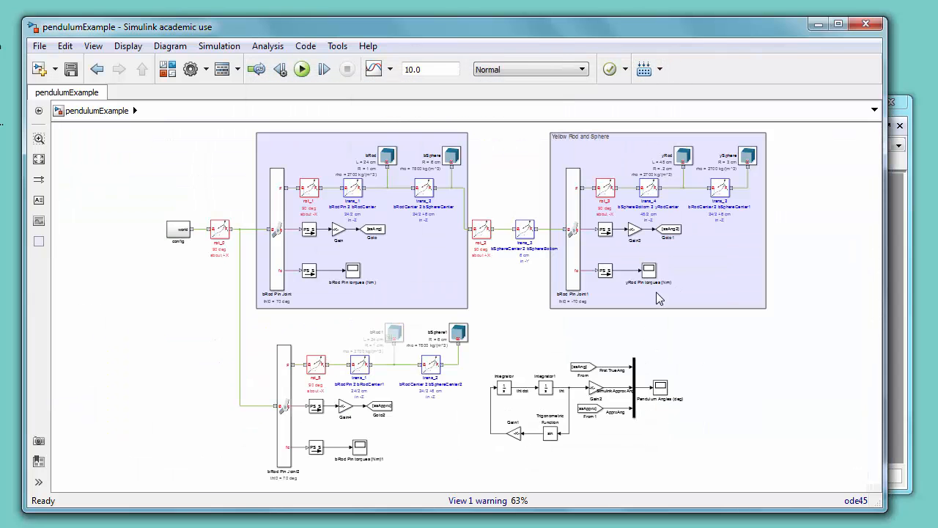